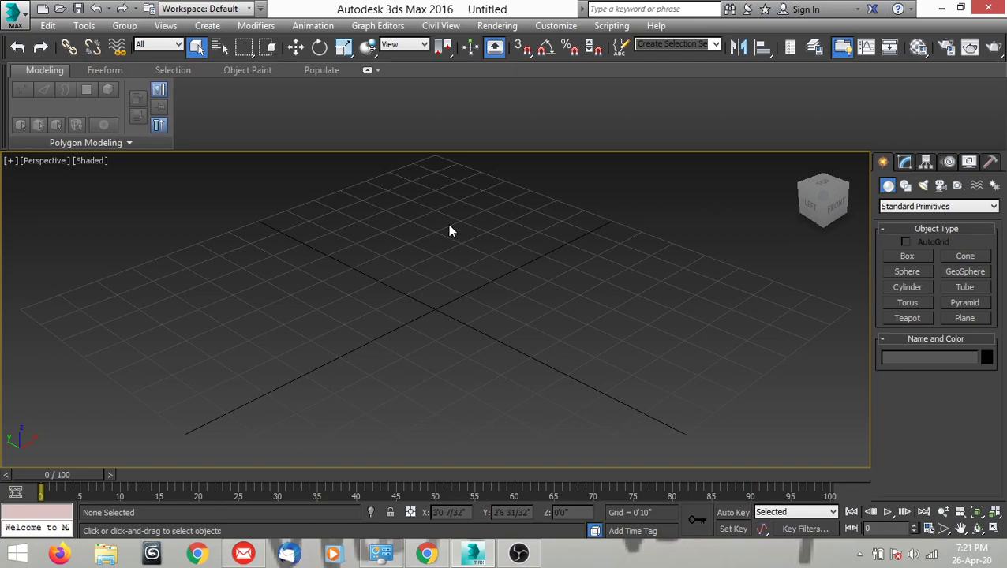
Switch to Chrome and search Google for "adidas logo" in a new tab.
{"action": "left_click", "coordinate": [427, 556]}
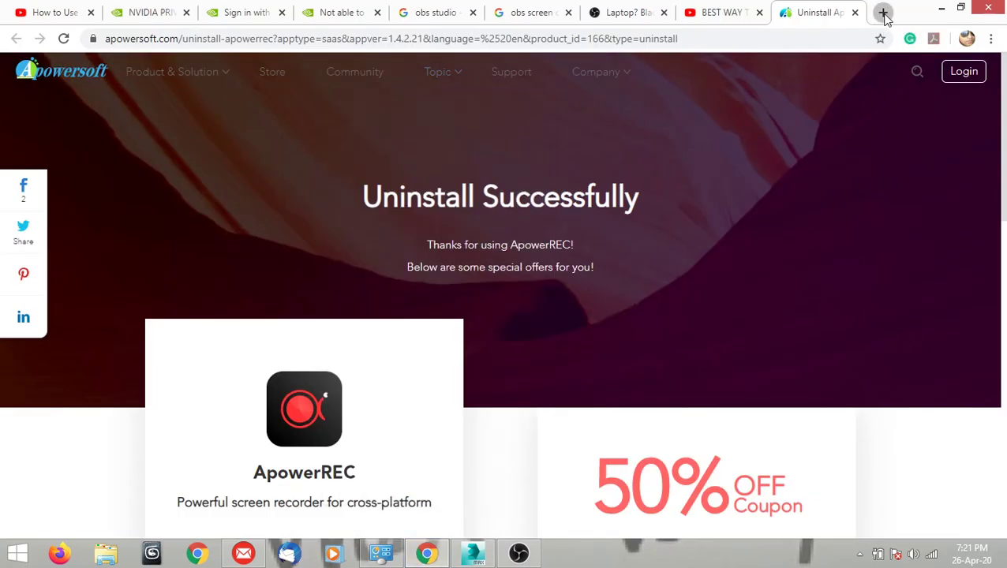
{"action": "left_click", "coordinate": [883, 13]}
{"action": "type", "text": "a"}
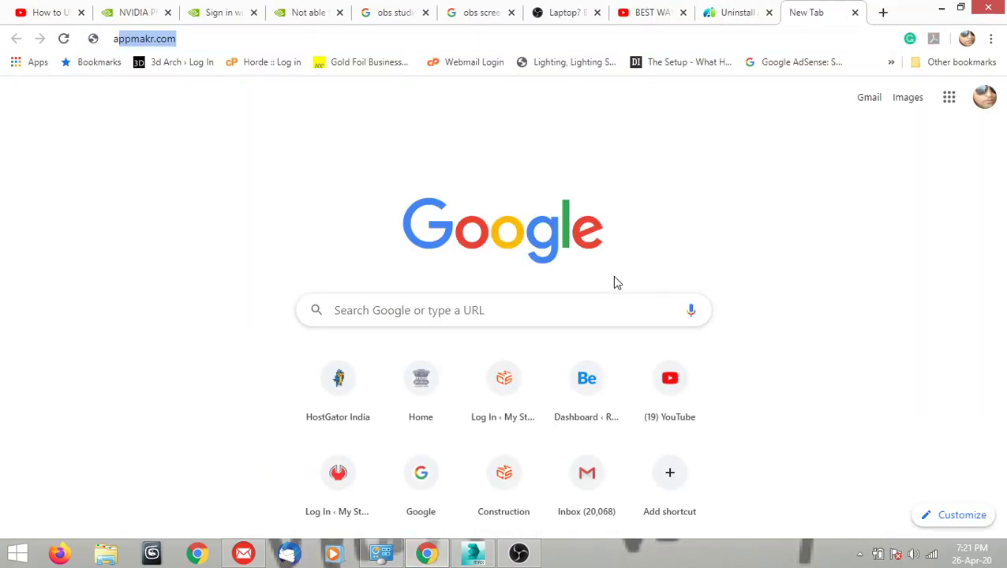
{"action": "type", "text": "di"}
{"action": "key", "text": "Return"}
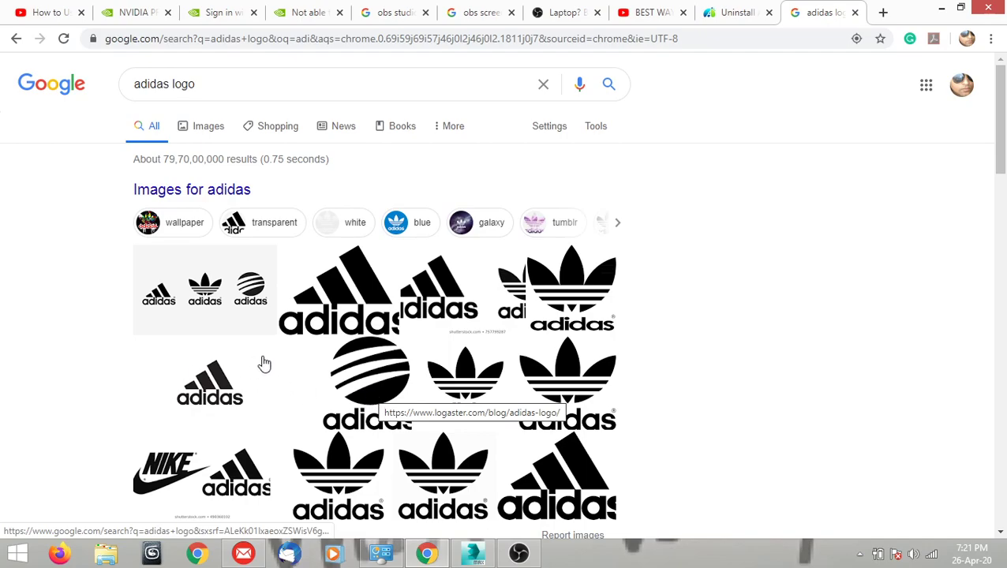
Open the preview of the round striped adidas logo from the image results.
{"action": "scroll", "coordinate": [237, 355], "scroll_direction": "down", "scroll_amount": 3}
{"action": "scroll", "coordinate": [224, 348], "scroll_direction": "up", "scroll_amount": 3}
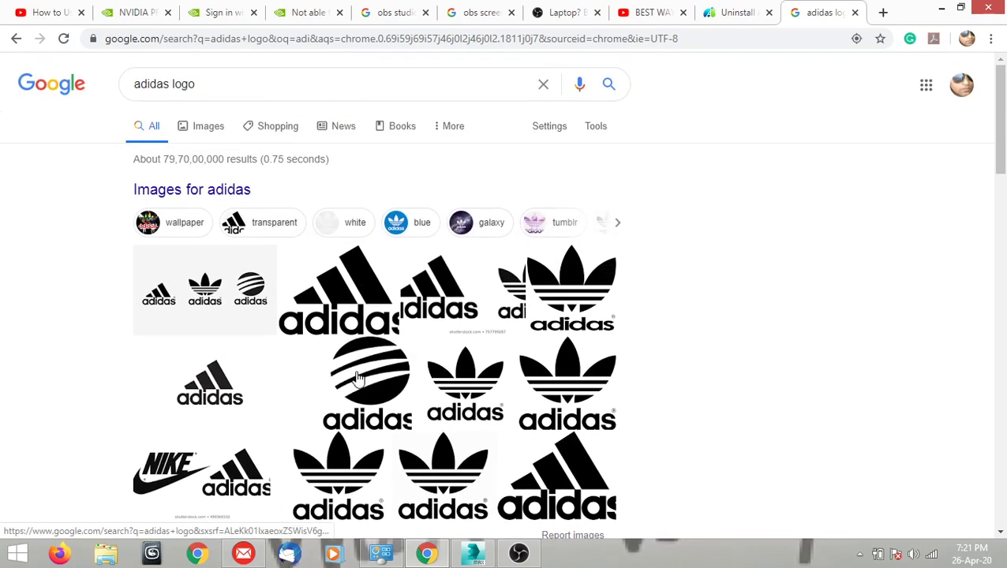
{"action": "scroll", "coordinate": [365, 377], "scroll_direction": "down", "scroll_amount": 1}
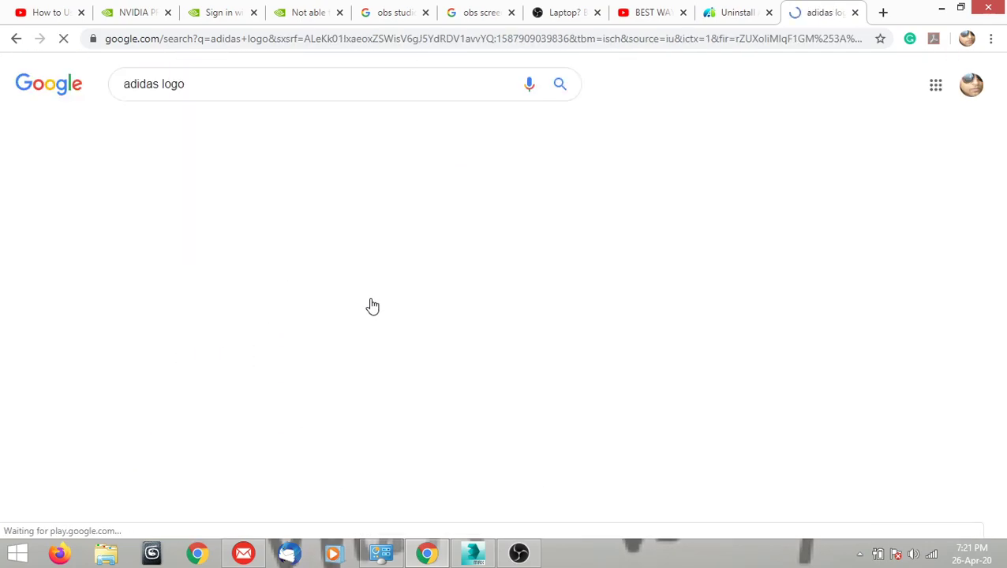
{"action": "left_click", "coordinate": [158, 257]}
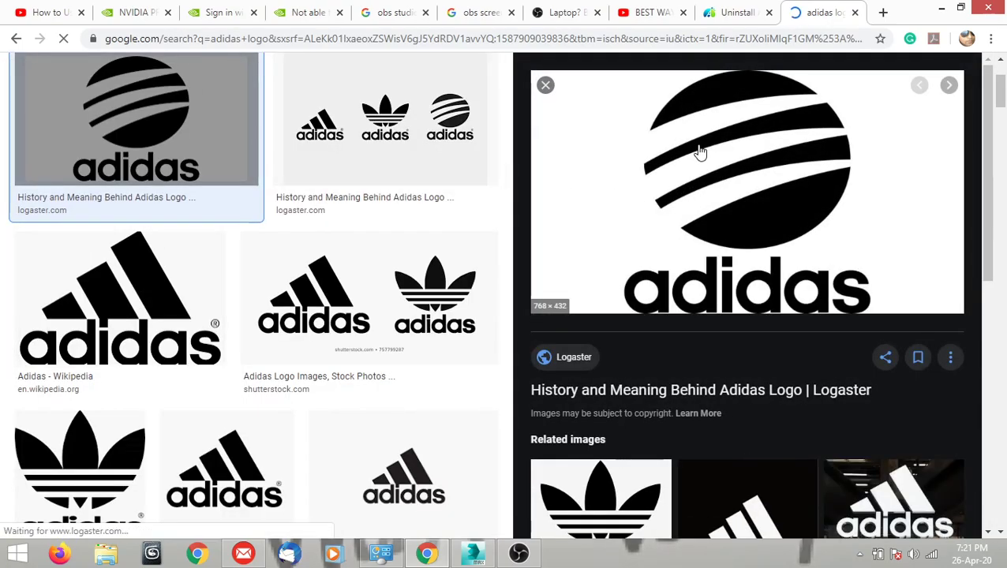
Save the previewed logo image to the Desktop as the-6th-logo.jpg, replacing the existing file.
{"action": "right_click", "coordinate": [698, 147]}
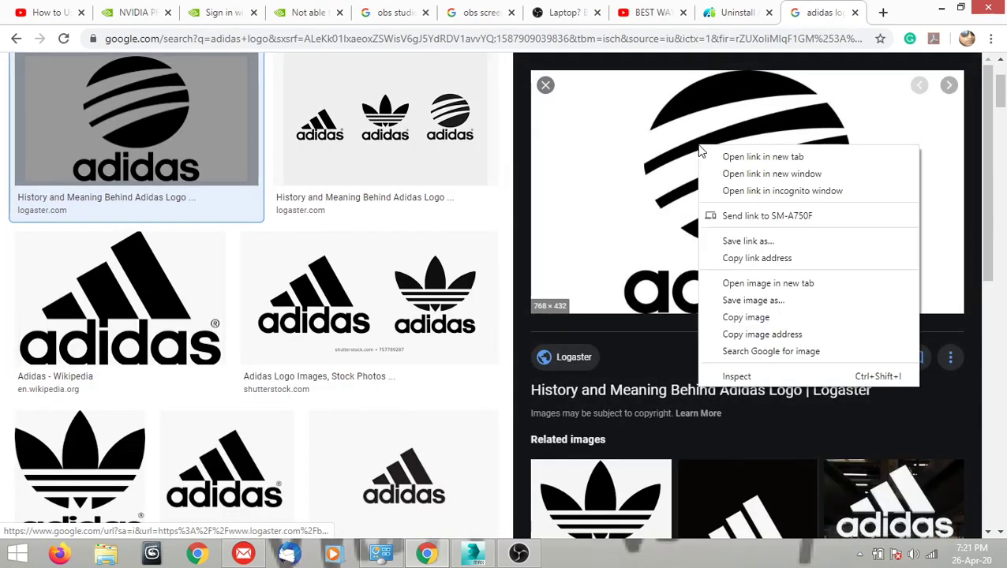
{"action": "left_click", "coordinate": [732, 303]}
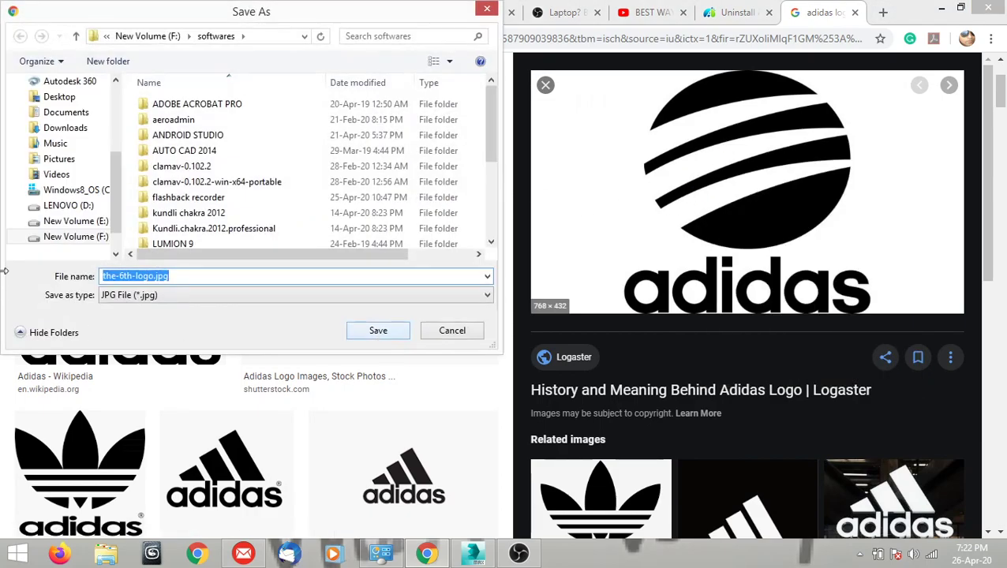
{"action": "left_click", "coordinate": [57, 97]}
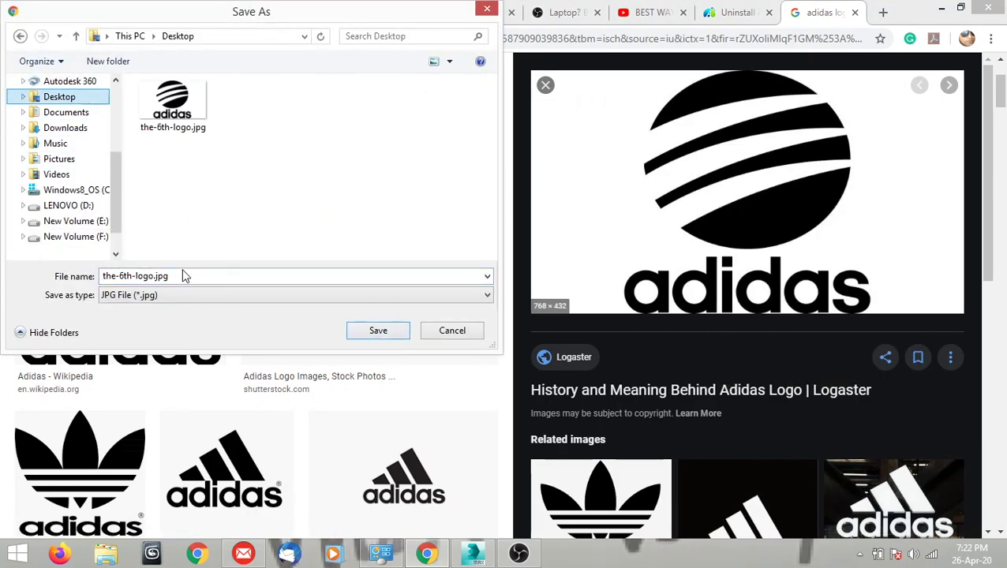
{"action": "left_click", "coordinate": [180, 130]}
{"action": "left_click", "coordinate": [378, 330]}
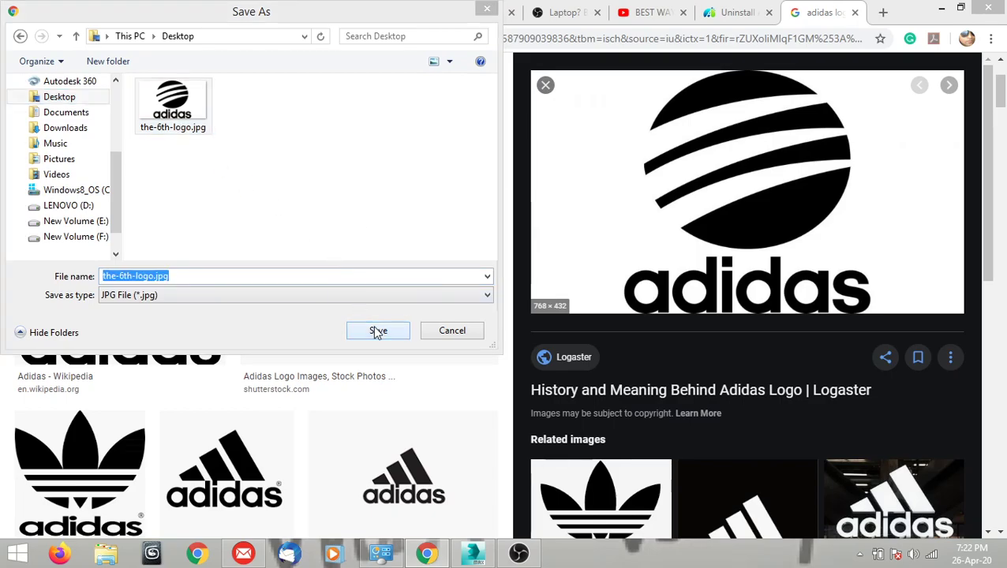
{"action": "left_click", "coordinate": [544, 282]}
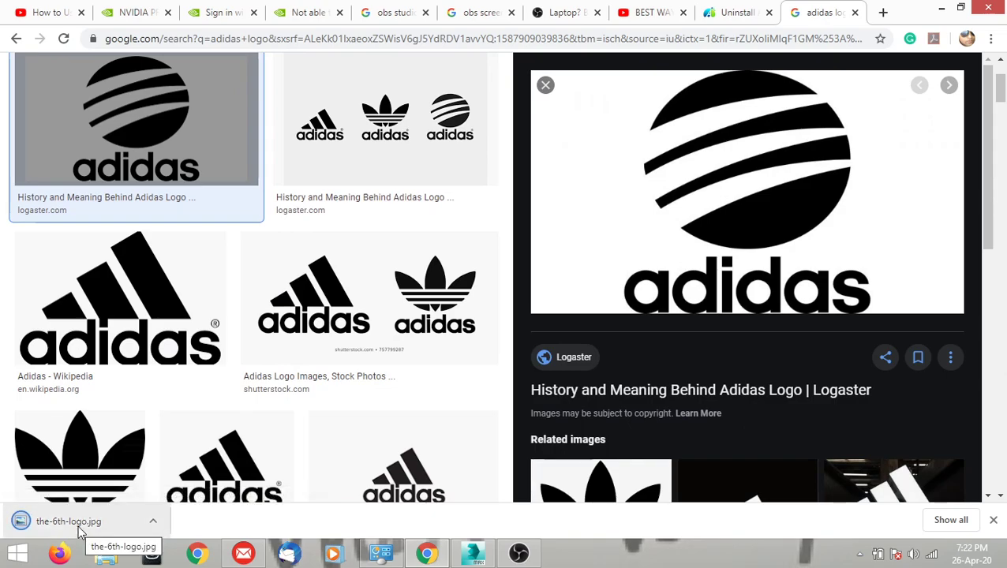
Switch to 3ds Max and look over the modification and object creation tools.
{"action": "left_click", "coordinate": [472, 545]}
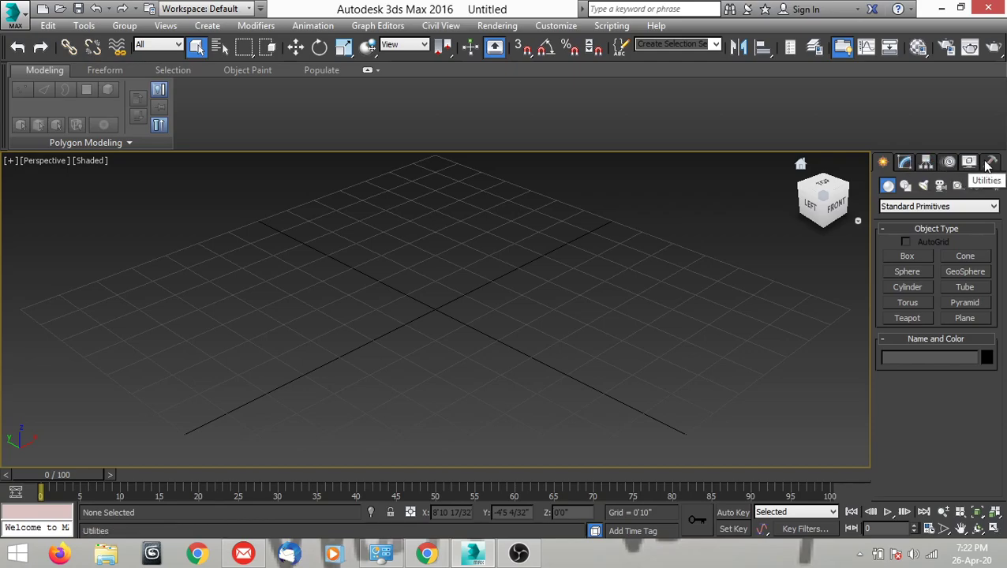
{"action": "left_click", "coordinate": [903, 162]}
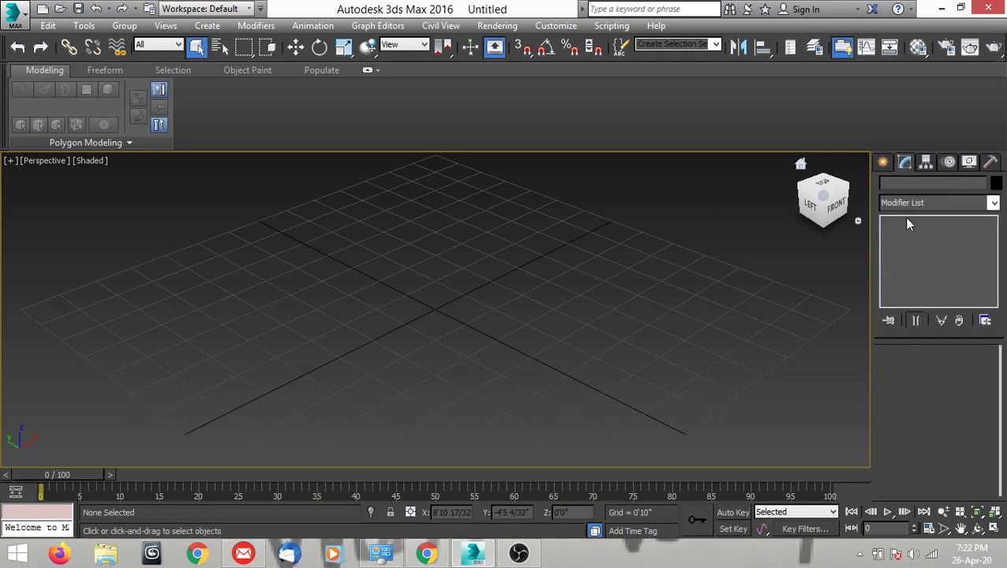
{"action": "left_click", "coordinate": [882, 162]}
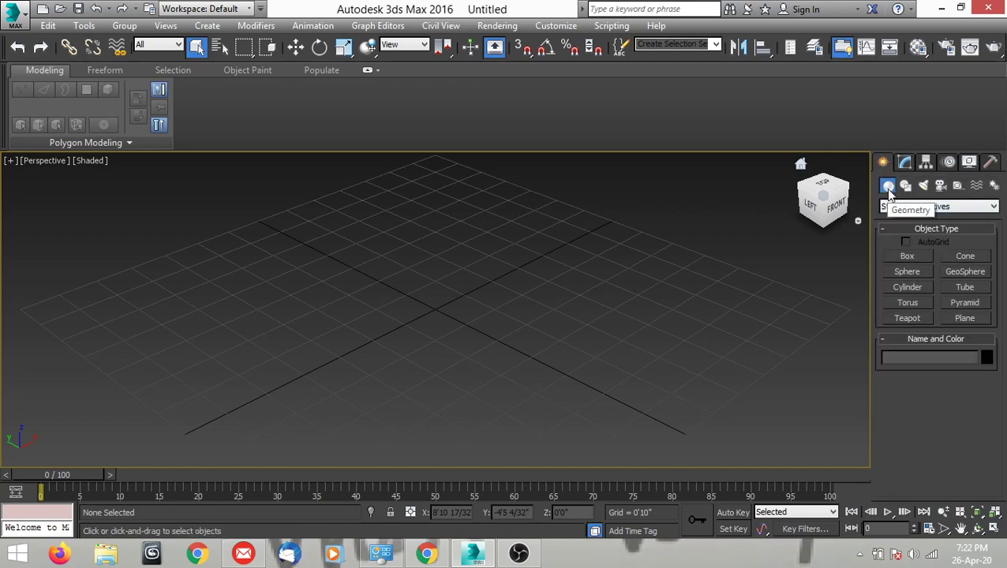
Draw a closed four-sided spline on the perspective grid with the Line tool.
{"action": "left_click", "coordinate": [905, 186]}
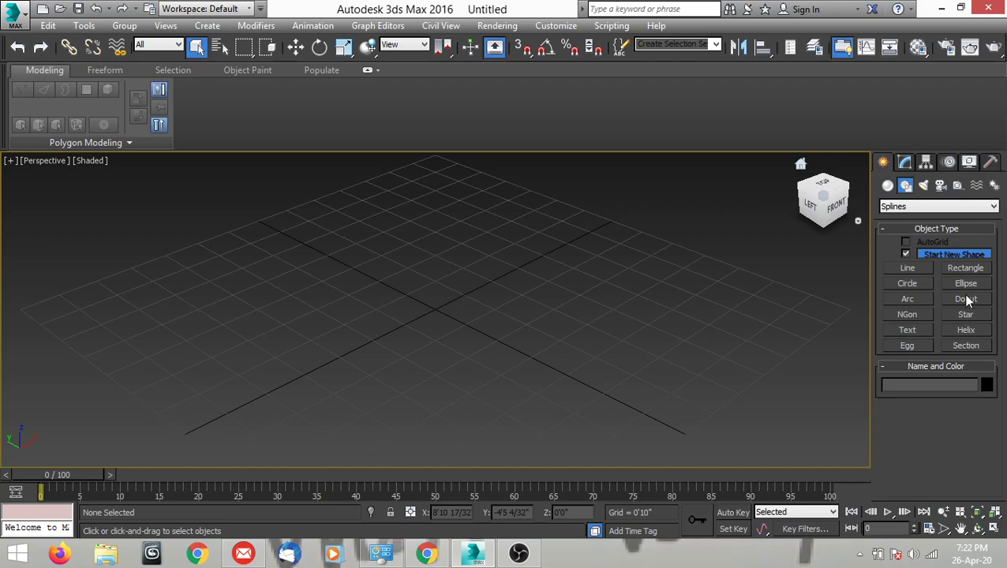
{"action": "left_click", "coordinate": [907, 268]}
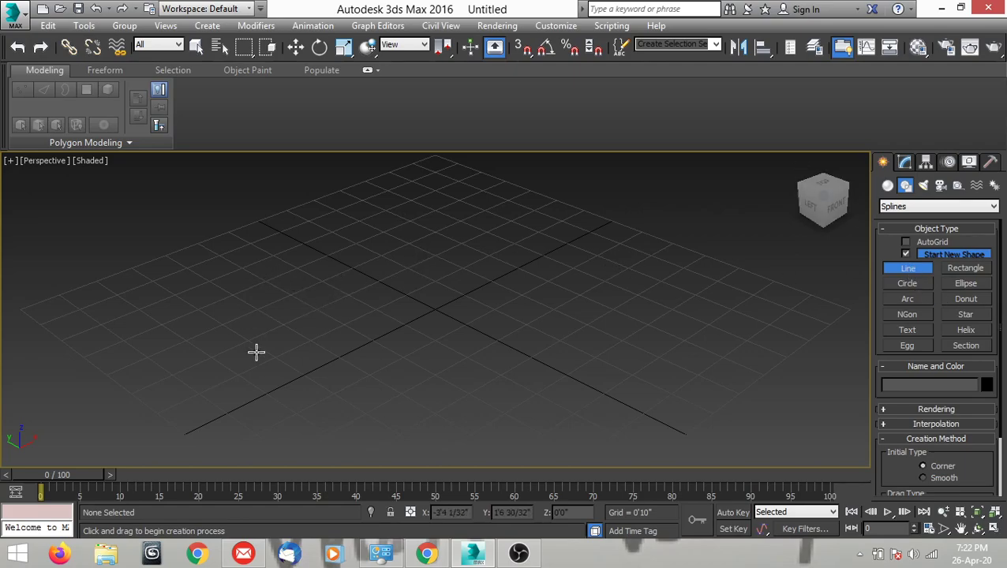
{"action": "left_click", "coordinate": [251, 295]}
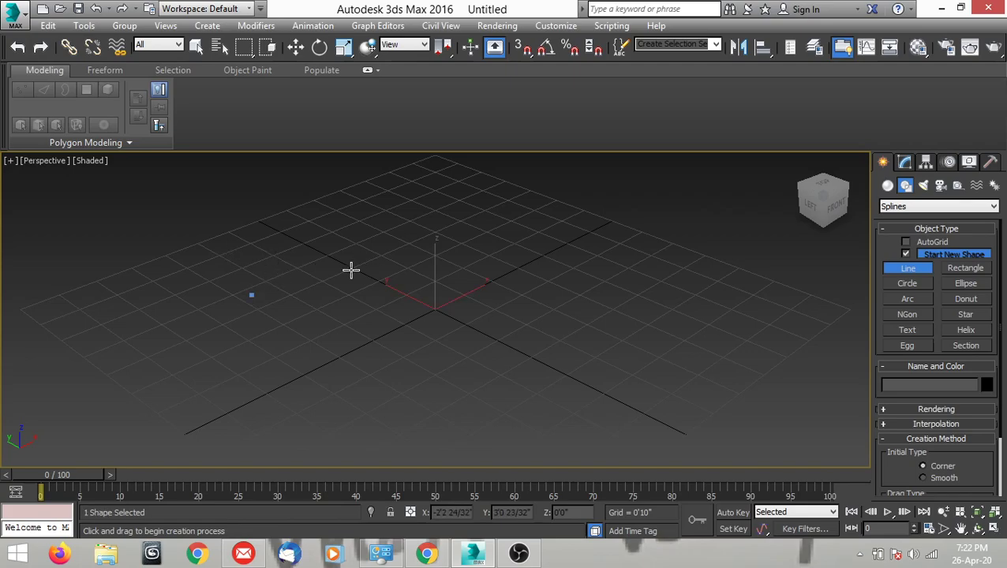
{"action": "left_click", "coordinate": [410, 226]}
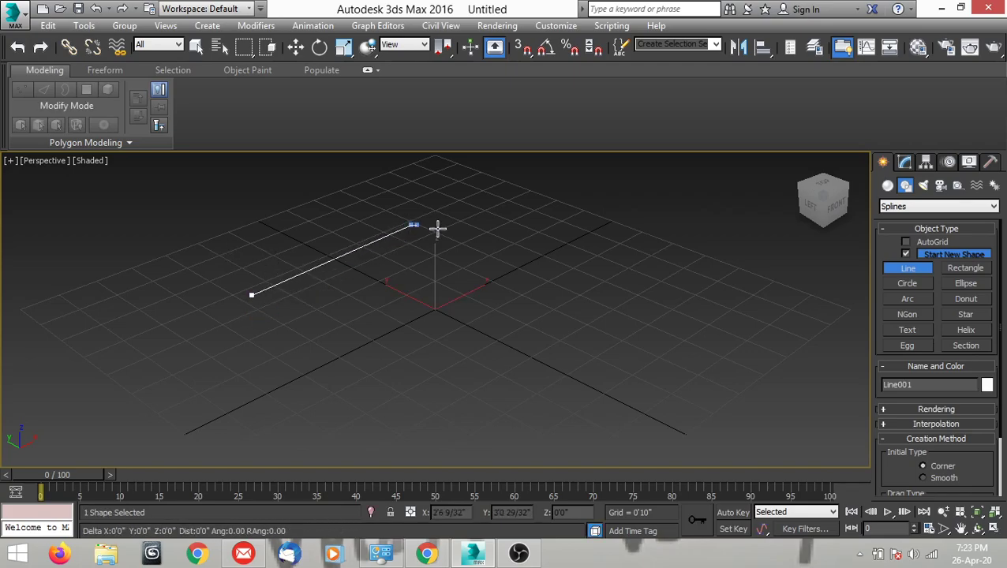
{"action": "left_click", "coordinate": [585, 302]}
{"action": "left_click", "coordinate": [326, 415]}
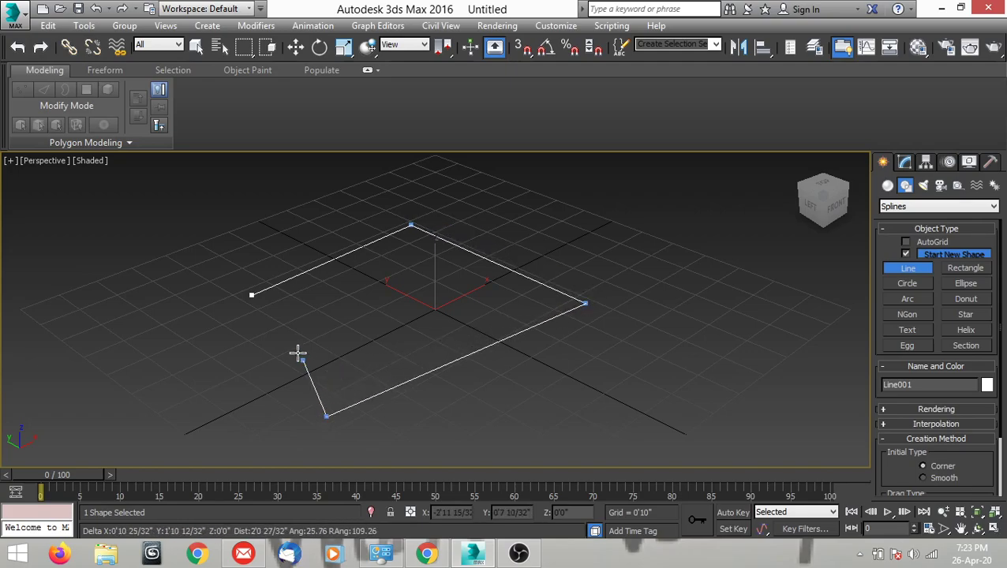
{"action": "left_click", "coordinate": [251, 295]}
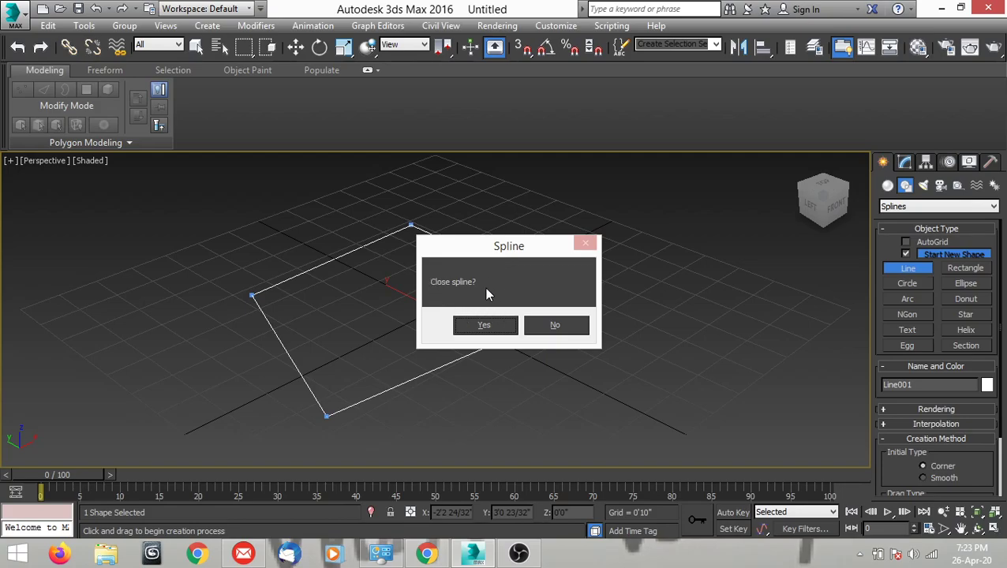
{"action": "left_click", "coordinate": [483, 325]}
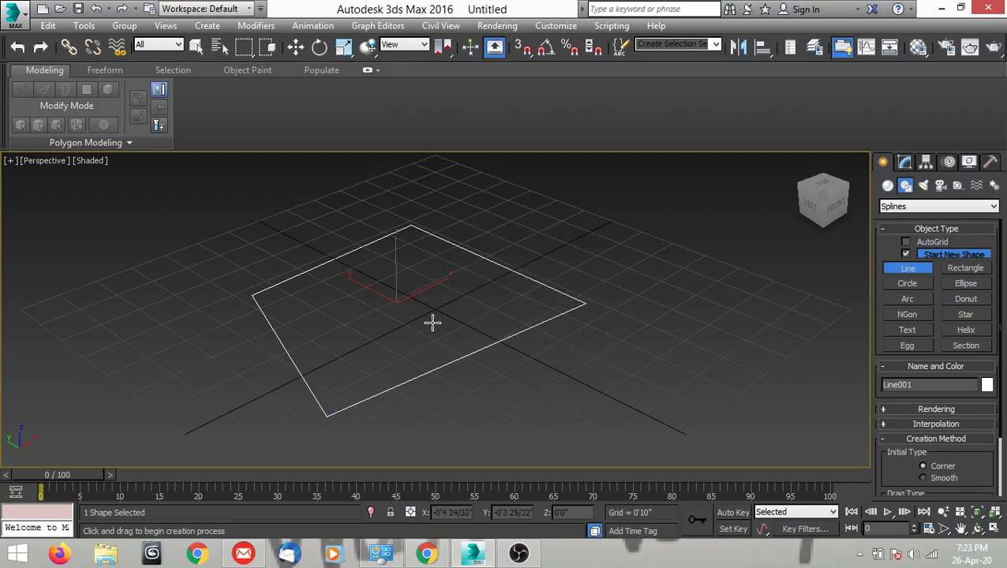
Finish the Line command and delete the four-sided spline.
{"action": "right_click", "coordinate": [422, 319]}
{"action": "mouse_move", "coordinate": [434, 321]}
{"action": "middle_mouse_down"}
{"action": "mouse_move", "coordinate": [463, 322]}
{"action": "mouse_move", "coordinate": [421, 332]}
{"action": "mouse_move", "coordinate": [429, 339]}
{"action": "middle_mouse_up"}
{"action": "key", "text": "w"}
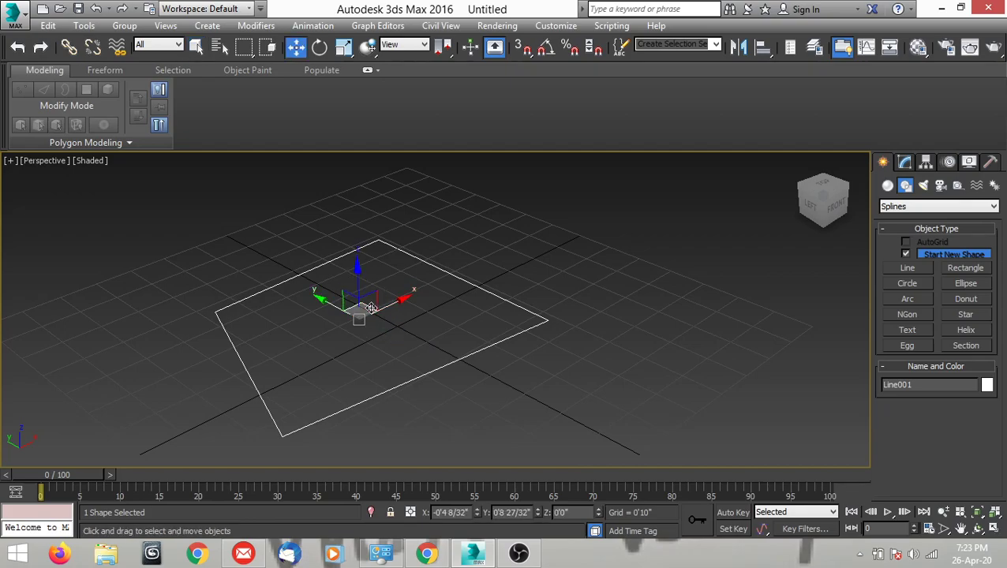
{"action": "middle_click_drag", "start_coordinate": [379, 346], "coordinate": [455, 367]}
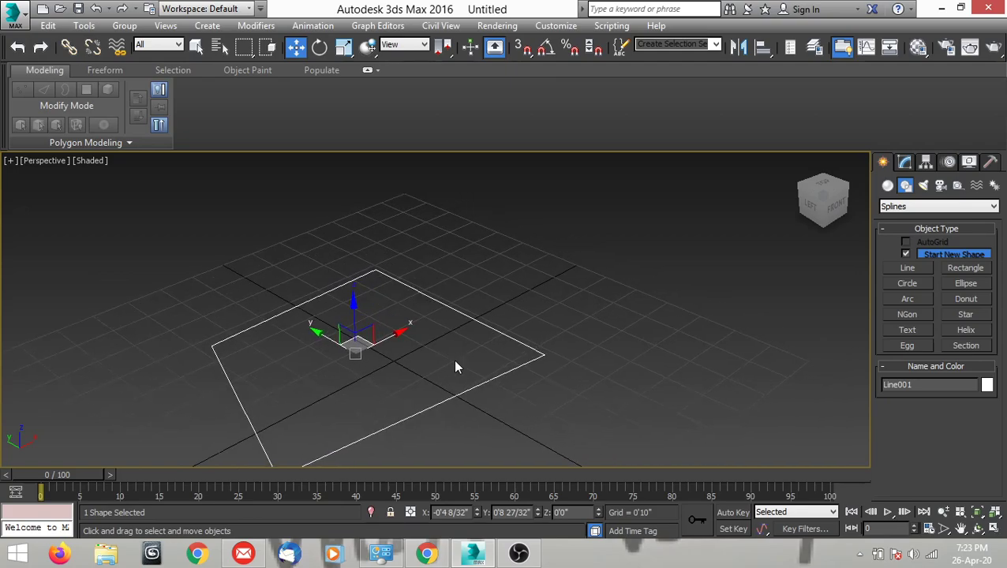
{"action": "key", "text": "Delete"}
Create a flat box on the grid about 7'10" long, 8'2" wide and 0'2" high.
{"action": "left_click", "coordinate": [888, 185]}
{"action": "left_click", "coordinate": [906, 257]}
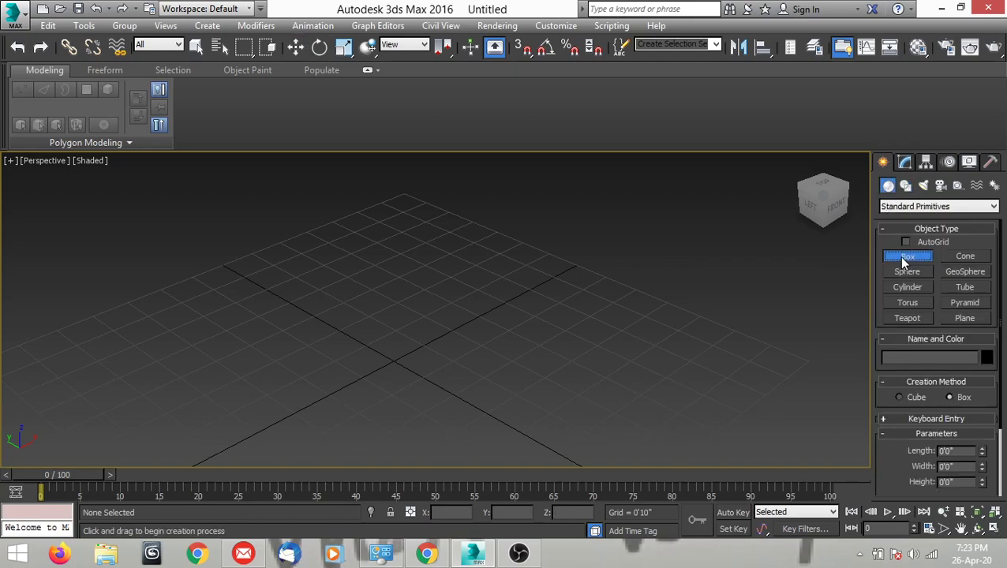
{"action": "left_click_drag", "start_coordinate": [514, 203], "coordinate": [546, 475]}
{"action": "left_click", "coordinate": [545, 469]}
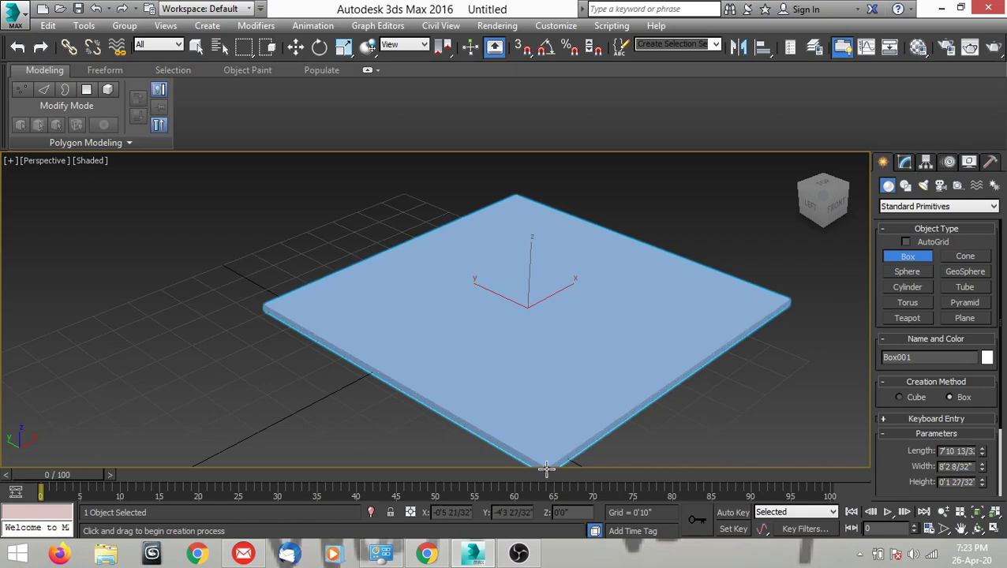
{"action": "key", "text": "w"}
{"action": "middle_click_drag", "start_coordinate": [535, 348], "coordinate": [400, 355]}
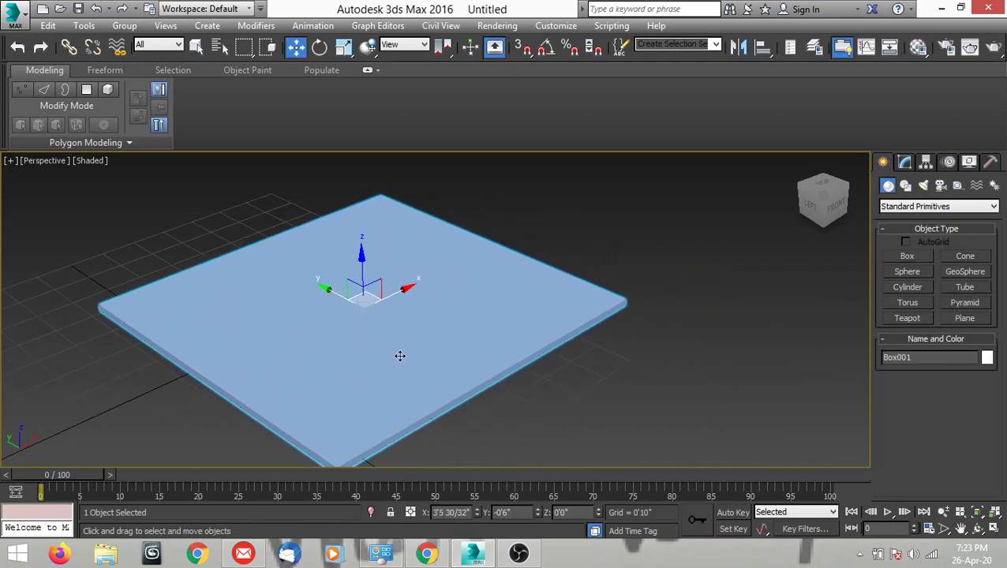
{"action": "middle_click_drag", "start_coordinate": [445, 288], "coordinate": [409, 304]}
Open the Material Editor and place its window beside the box.
{"action": "key", "text": "m"}
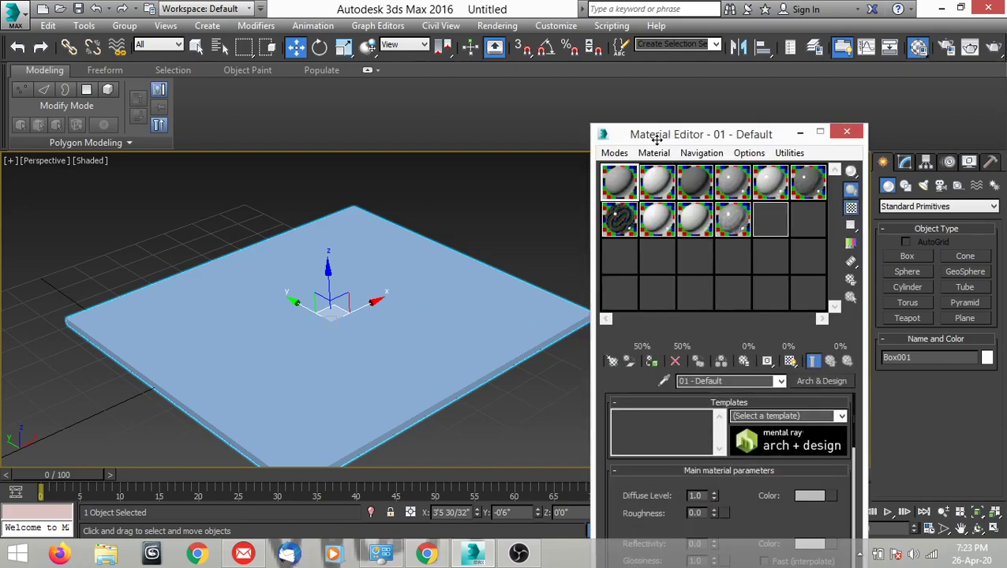
{"action": "left_click_drag", "start_coordinate": [680, 143], "coordinate": [689, 106]}
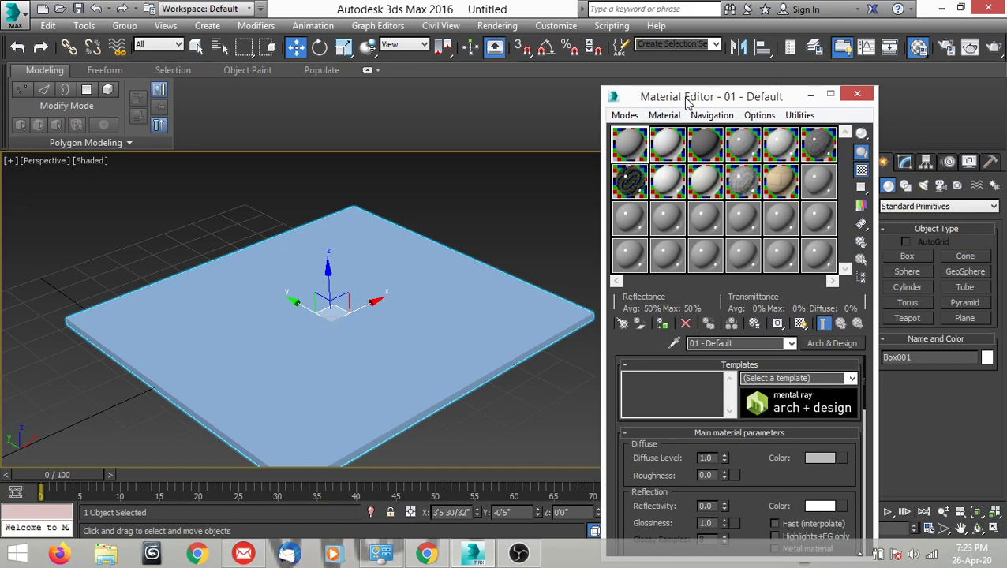
{"action": "left_click_drag", "start_coordinate": [686, 103], "coordinate": [688, 114]}
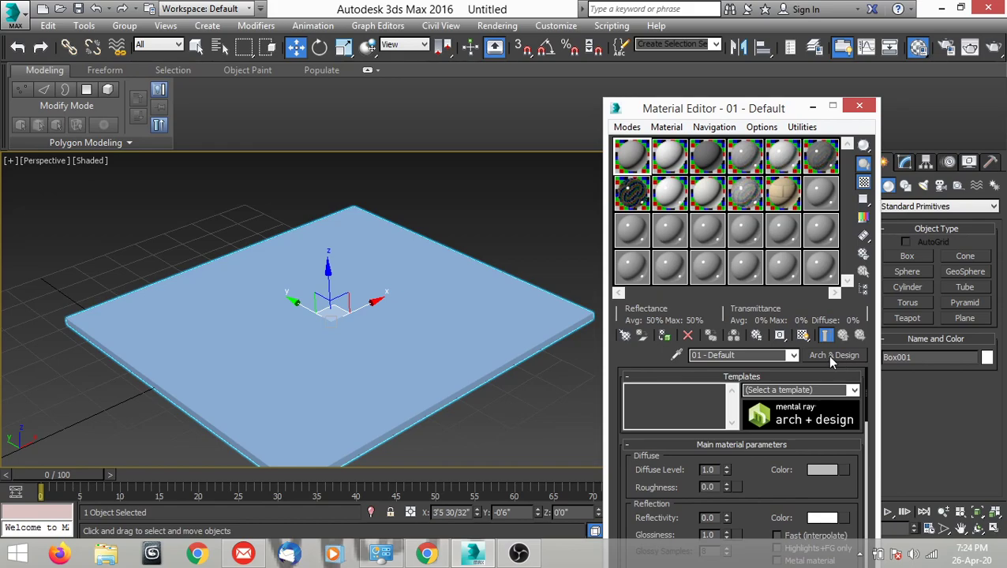
Assign V-Ray Adv 3.40.01 as the production renderer in Render Setup.
{"action": "left_click", "coordinate": [495, 26]}
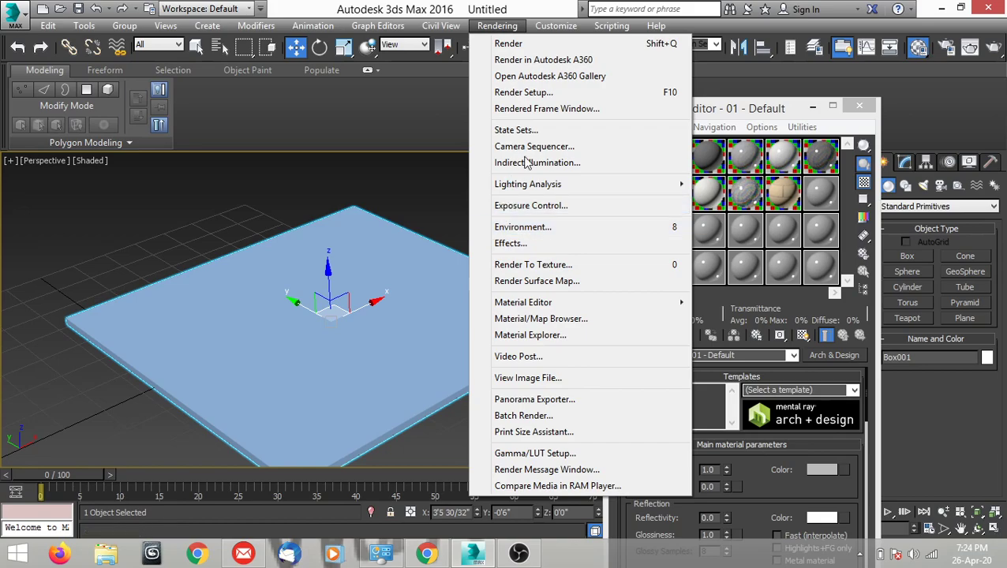
{"action": "left_click", "coordinate": [521, 92]}
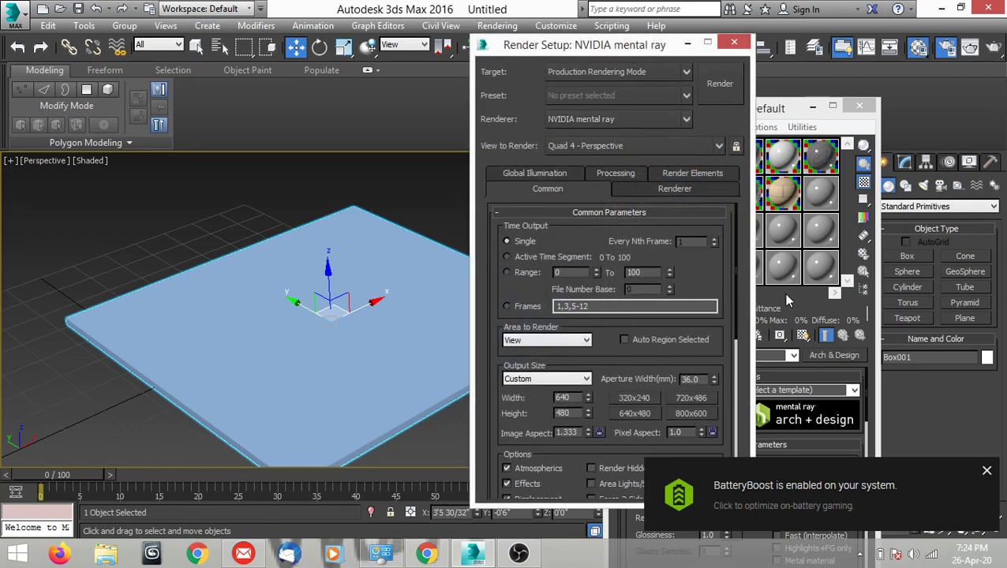
{"action": "left_click", "coordinate": [986, 471]}
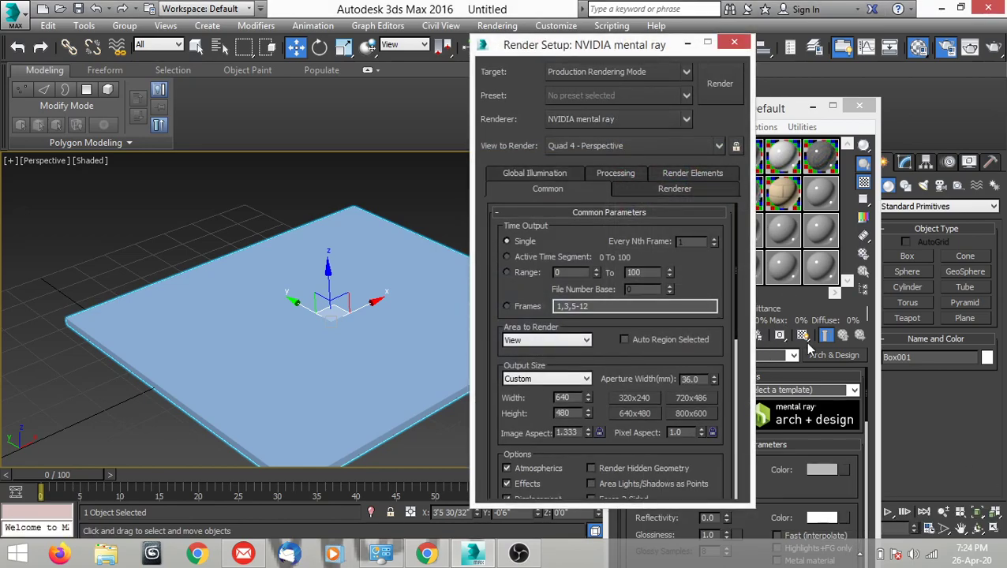
{"action": "left_click_drag", "start_coordinate": [726, 309], "coordinate": [729, 497]}
{"action": "left_click", "coordinate": [649, 490]}
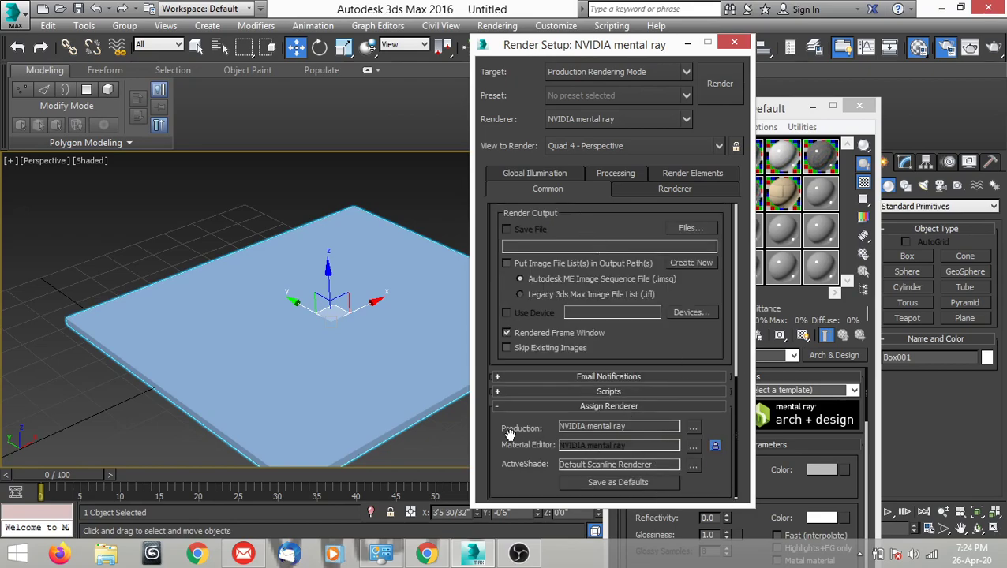
{"action": "left_click", "coordinate": [692, 426]}
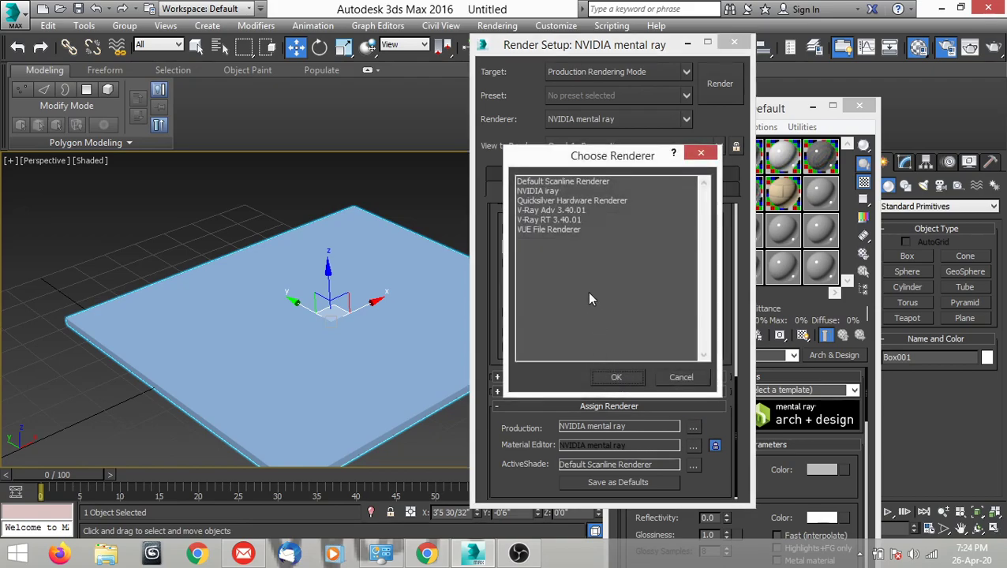
{"action": "left_click", "coordinate": [615, 377]}
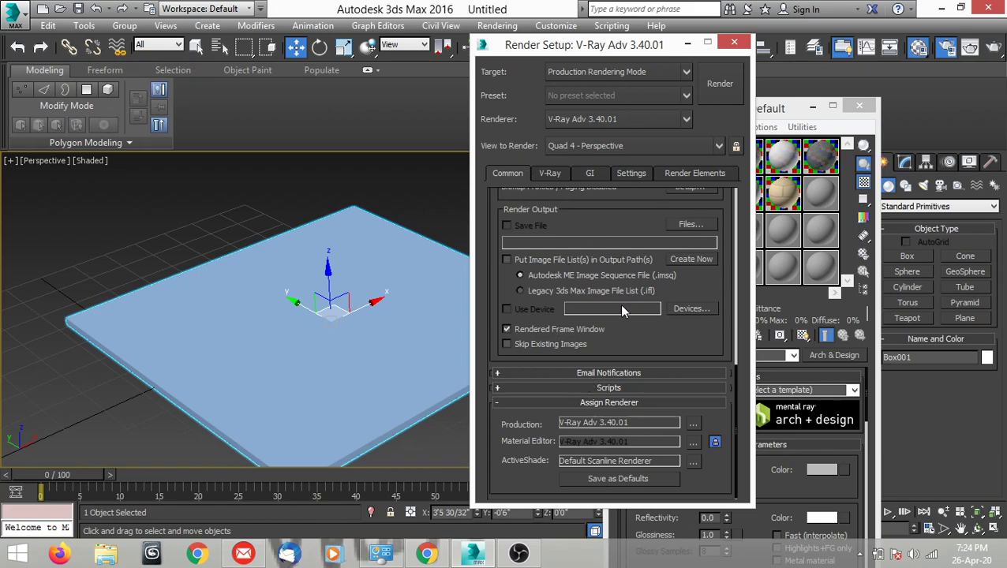
Minimize Render Setup and load the wood-restaurant VRayMtl from the saved V-Ray material library into the first material slot.
{"action": "left_click", "coordinate": [686, 45]}
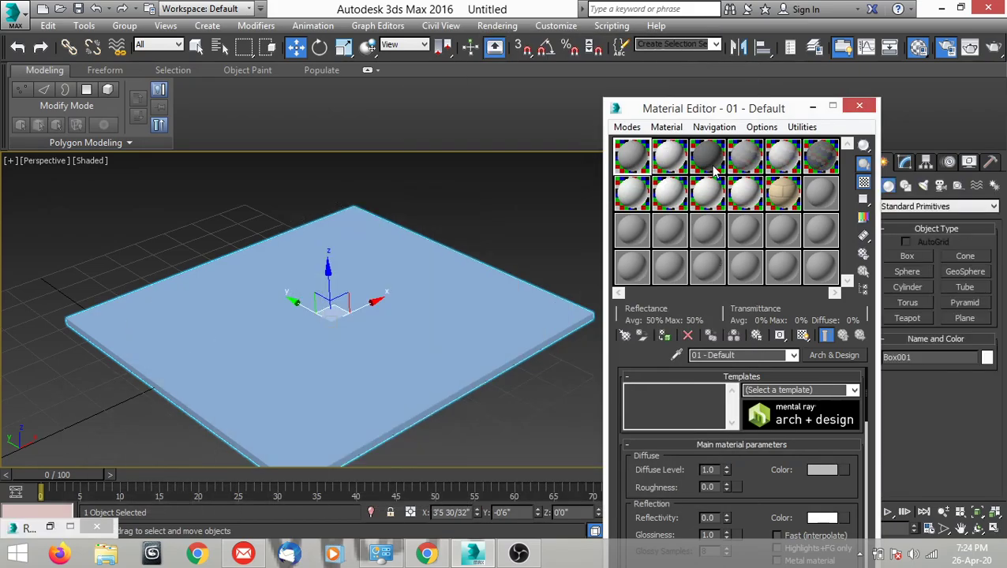
{"action": "left_click", "coordinate": [823, 356]}
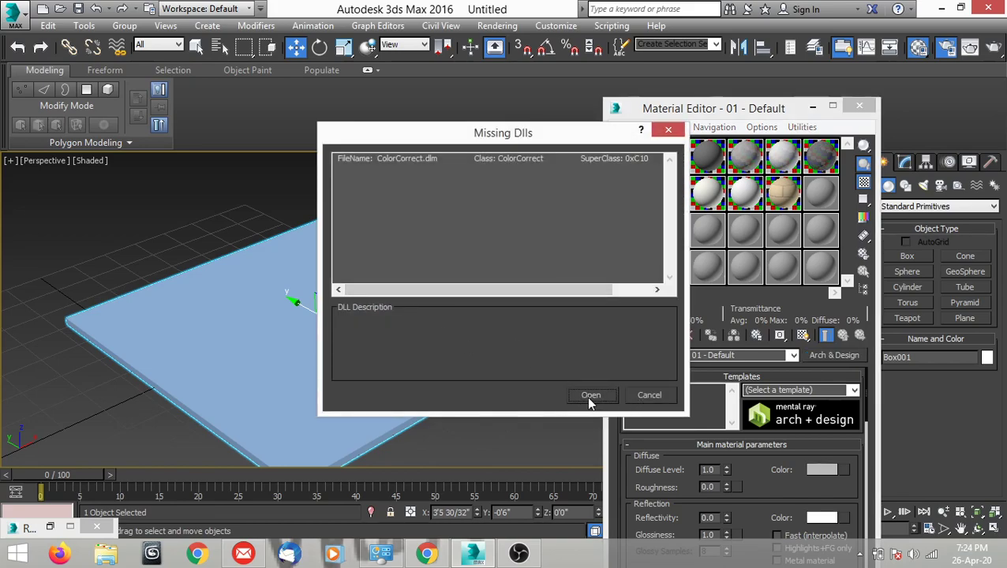
{"action": "left_click", "coordinate": [590, 396]}
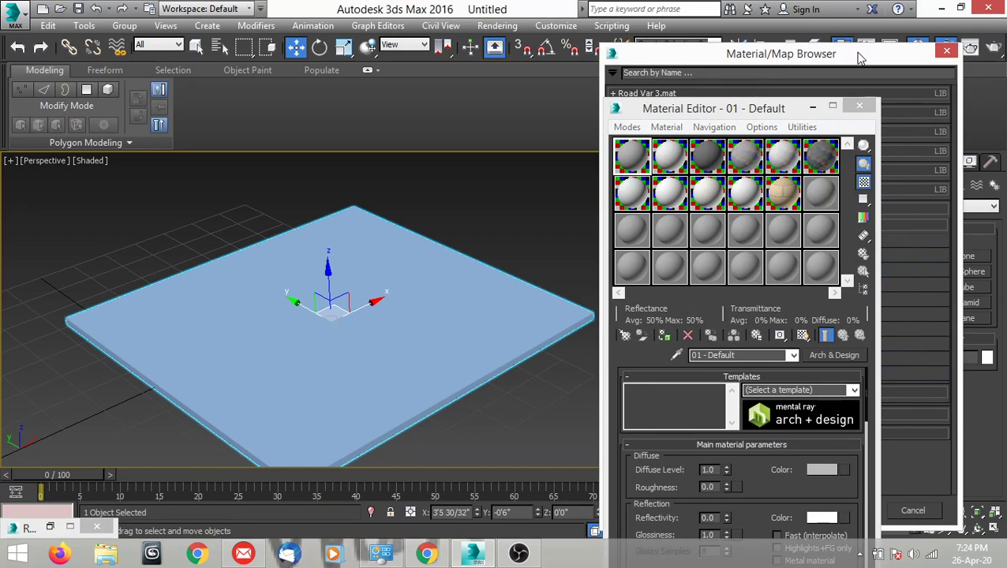
{"action": "left_click", "coordinate": [860, 58]}
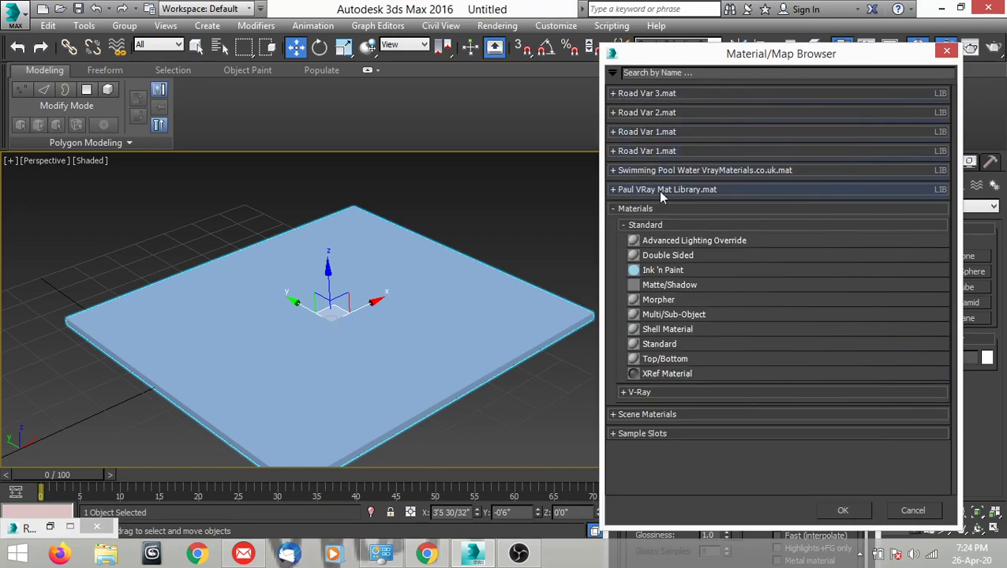
{"action": "left_click", "coordinate": [613, 190]}
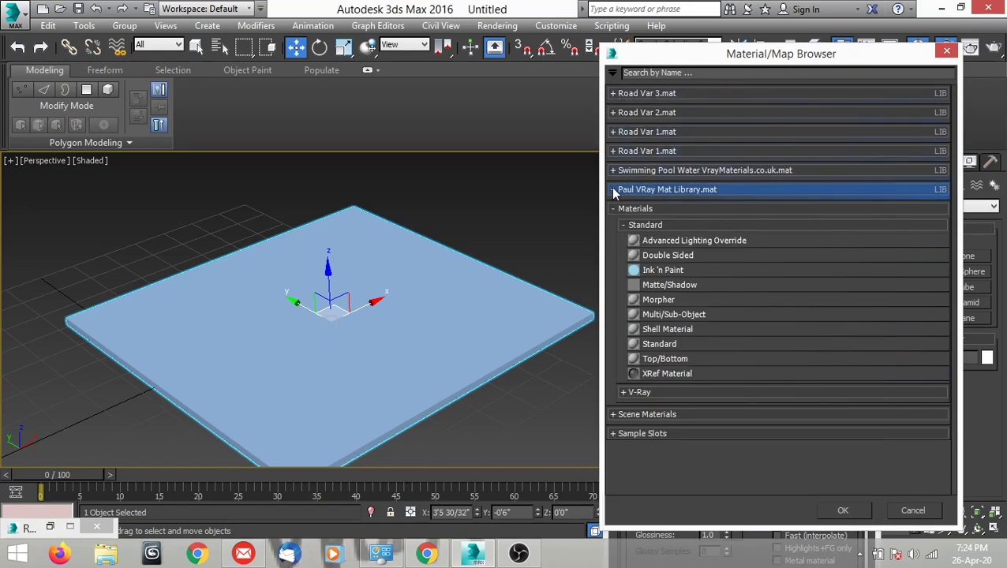
{"action": "scroll", "coordinate": [710, 331], "scroll_direction": "down", "scroll_amount": 3}
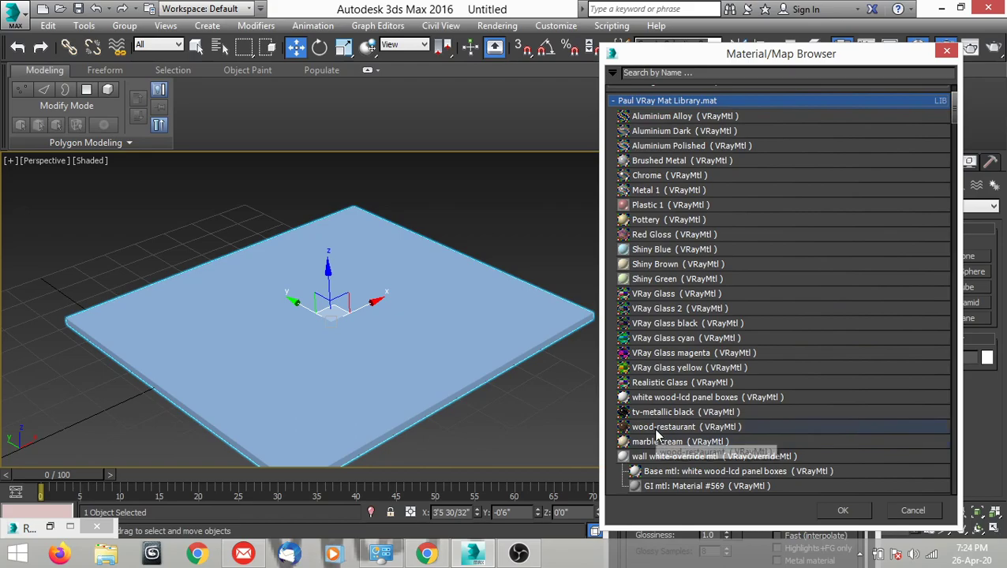
{"action": "double_click", "coordinate": [649, 426]}
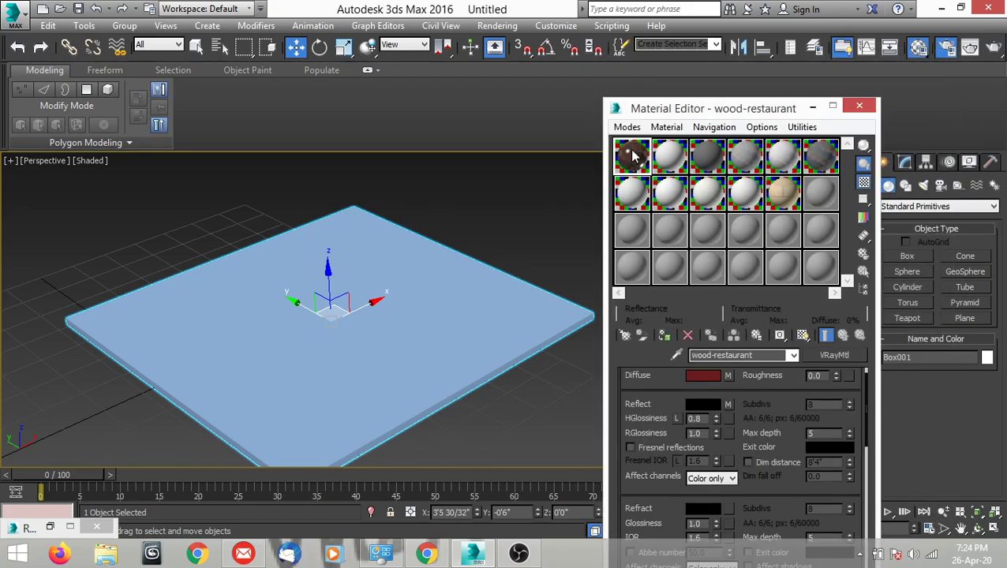
Move the Material Editor clear of the command panel and try to assign the wood-restaurant material to the box.
{"action": "left_click_drag", "start_coordinate": [696, 109], "coordinate": [686, 104]}
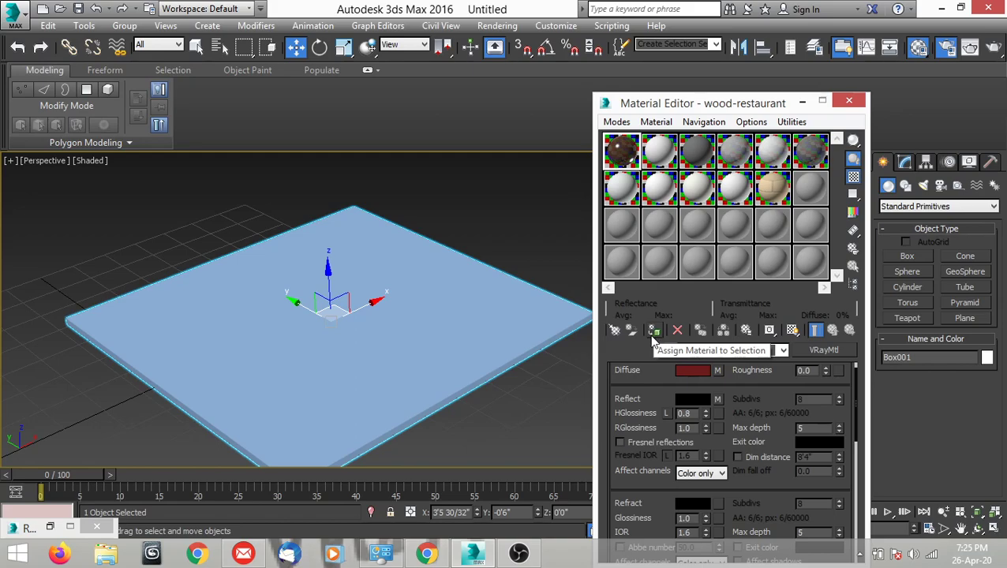
{"action": "left_click", "coordinate": [654, 339]}
{"action": "left_click", "coordinate": [553, 406]}
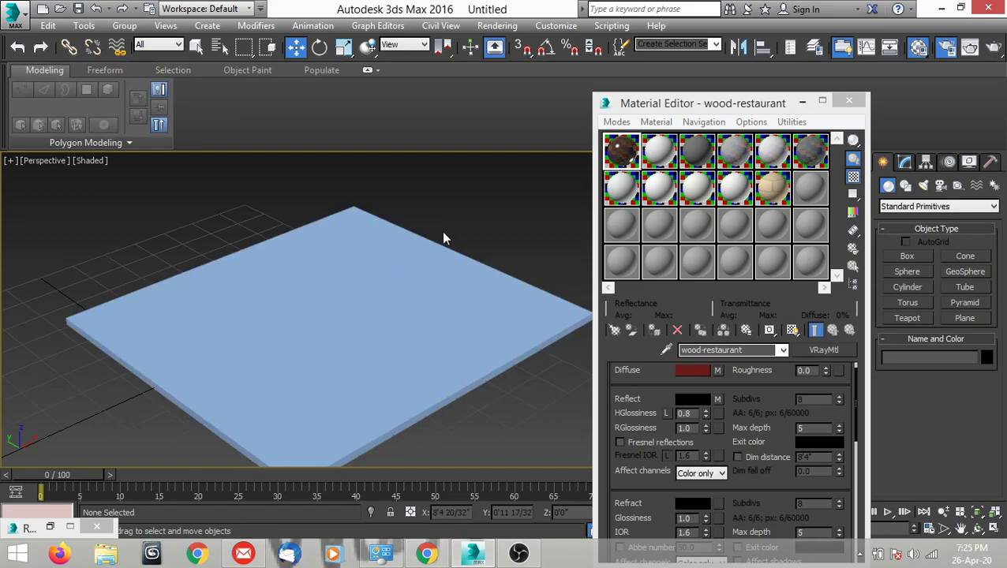
Select the flat box again in the perspective view.
{"action": "scroll", "coordinate": [445, 238], "scroll_direction": "up", "scroll_amount": 4}
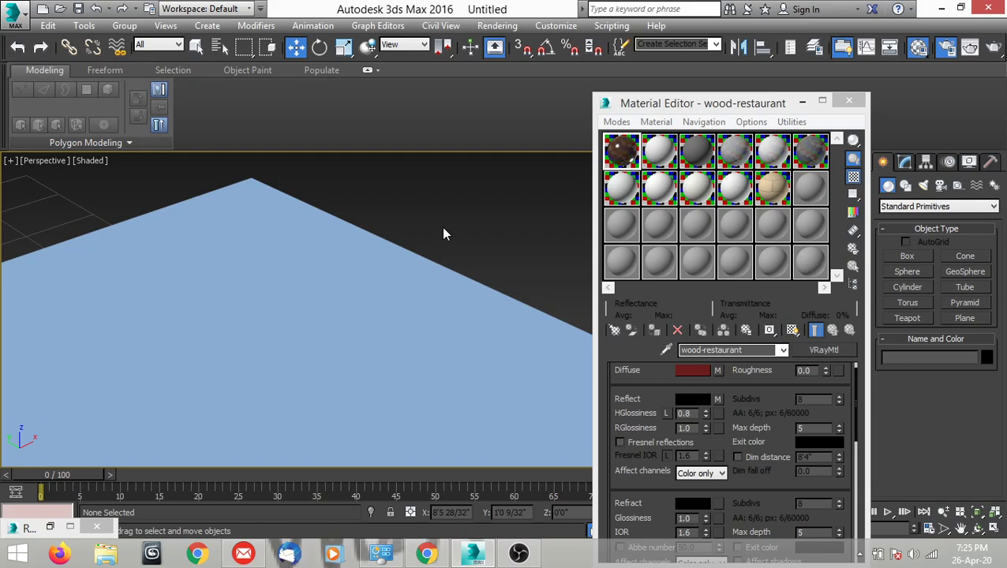
{"action": "scroll", "coordinate": [441, 226], "scroll_direction": "down", "scroll_amount": 5}
{"action": "scroll", "coordinate": [398, 255], "scroll_direction": "up", "scroll_amount": 3}
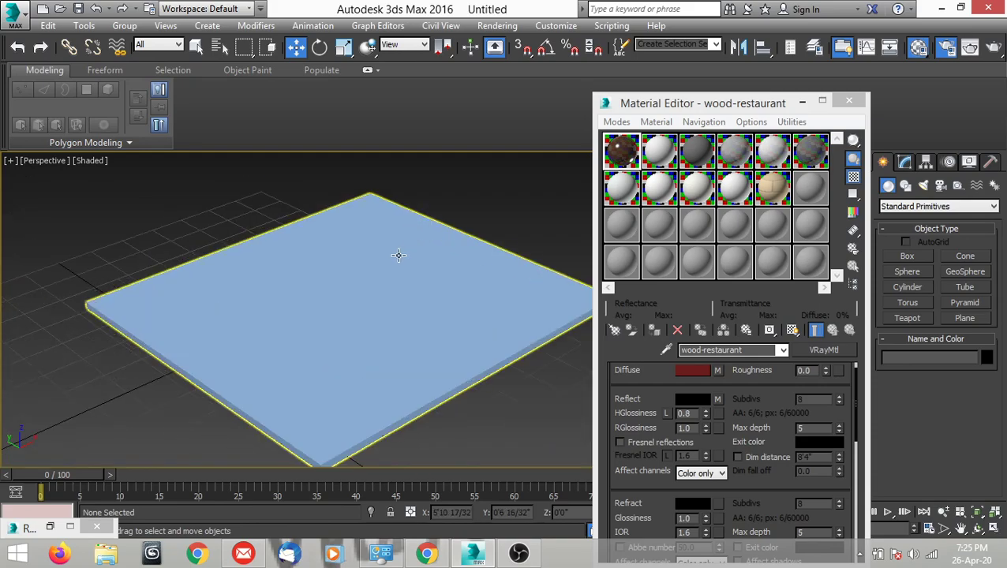
{"action": "scroll", "coordinate": [398, 255], "scroll_direction": "up", "scroll_amount": 2}
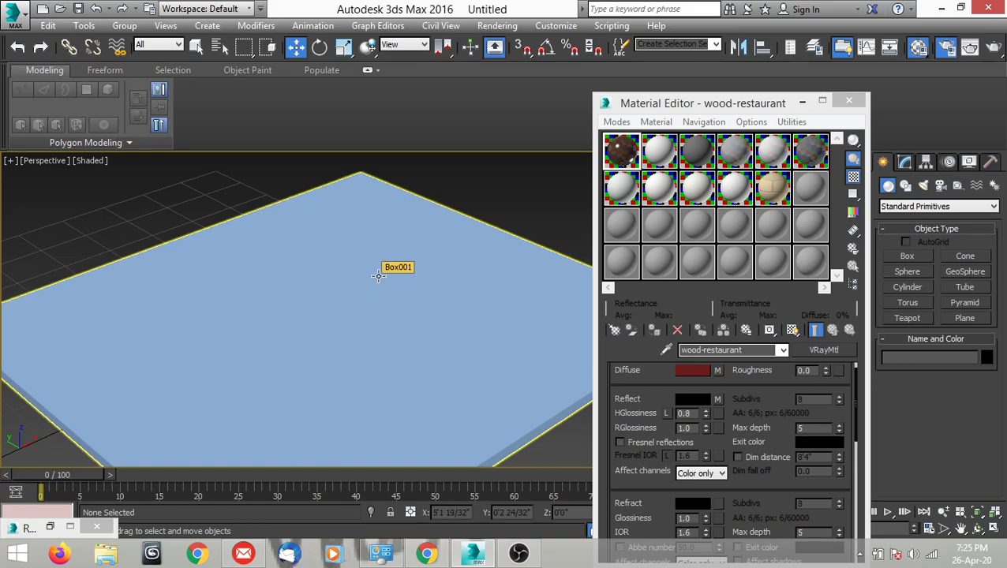
{"action": "left_click", "coordinate": [379, 276]}
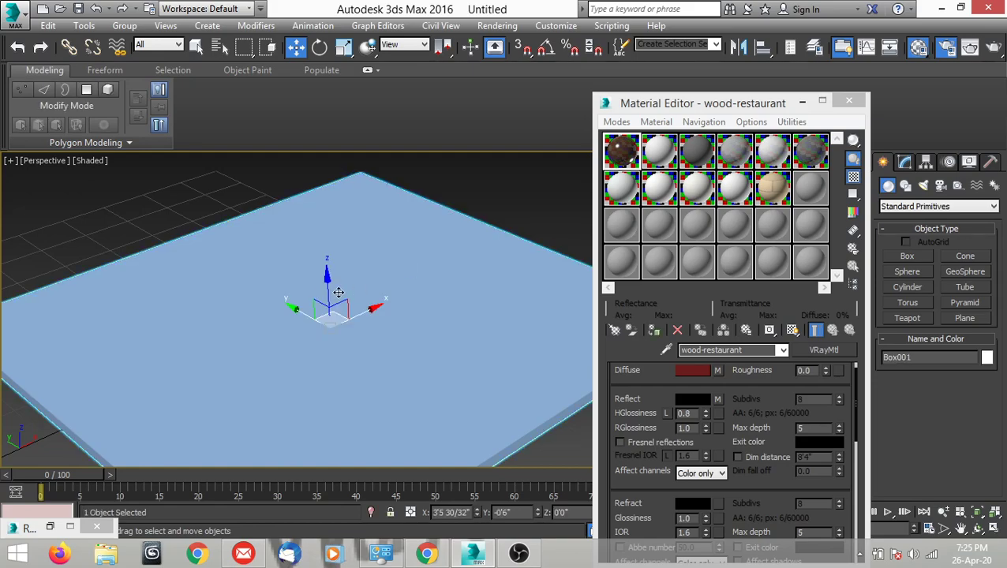
Examine the box's corners, edges and top surface up close and from farther away.
{"action": "middle_click_drag", "start_coordinate": [398, 353], "coordinate": [424, 231]}
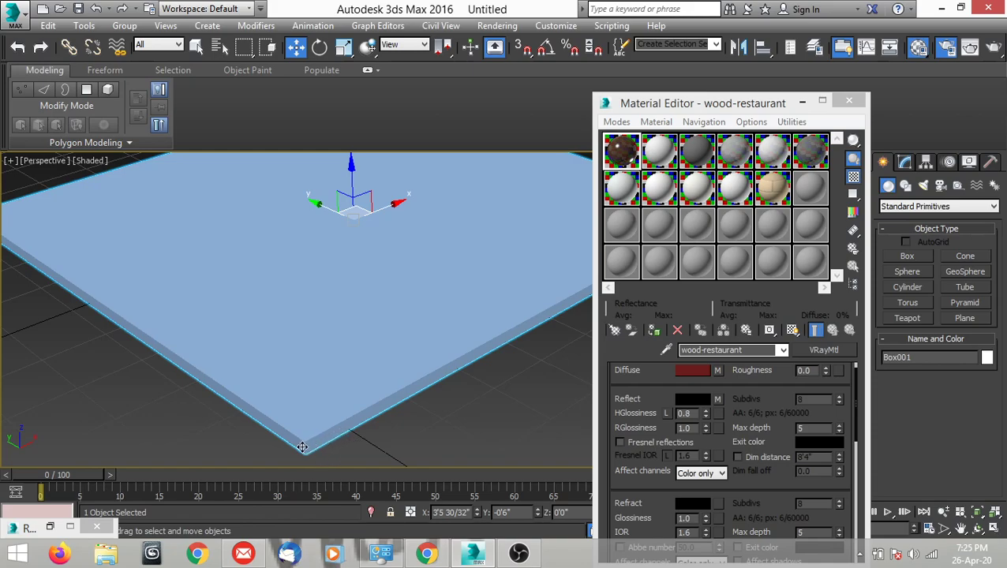
{"action": "middle_click_drag", "start_coordinate": [167, 379], "coordinate": [274, 352]}
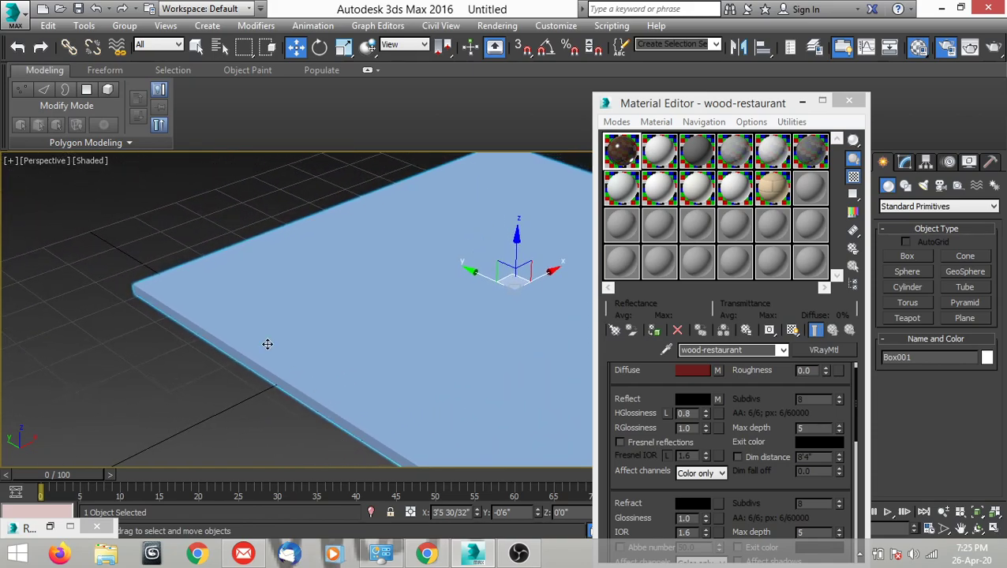
{"action": "middle_click_drag", "start_coordinate": [289, 240], "coordinate": [127, 351]}
{"action": "middle_click_drag", "start_coordinate": [580, 292], "coordinate": [398, 152]}
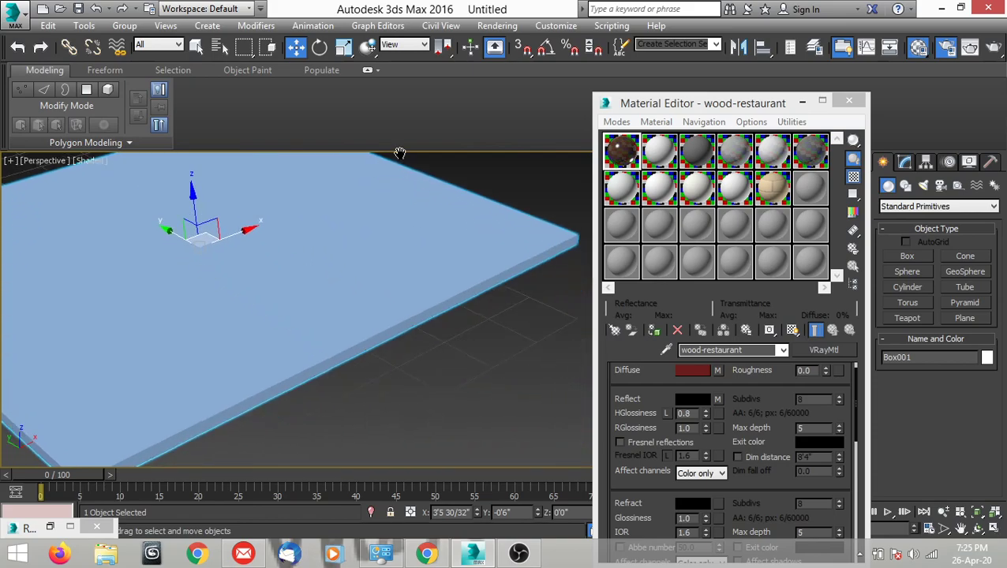
{"action": "scroll", "coordinate": [415, 327], "scroll_direction": "up", "scroll_amount": 5}
{"action": "scroll", "coordinate": [407, 336], "scroll_direction": "up", "scroll_amount": 2}
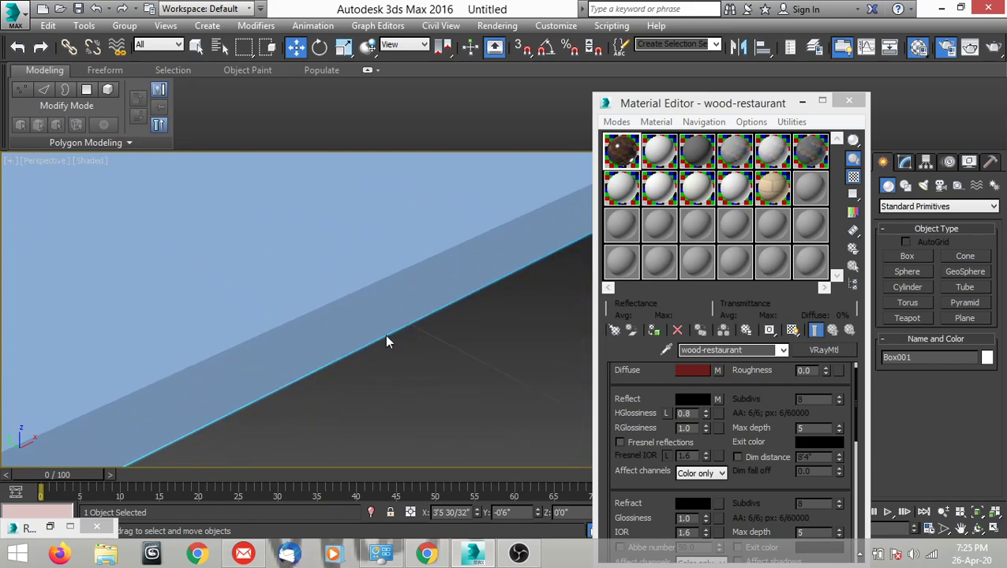
{"action": "scroll", "coordinate": [386, 343], "scroll_direction": "down", "scroll_amount": 10}
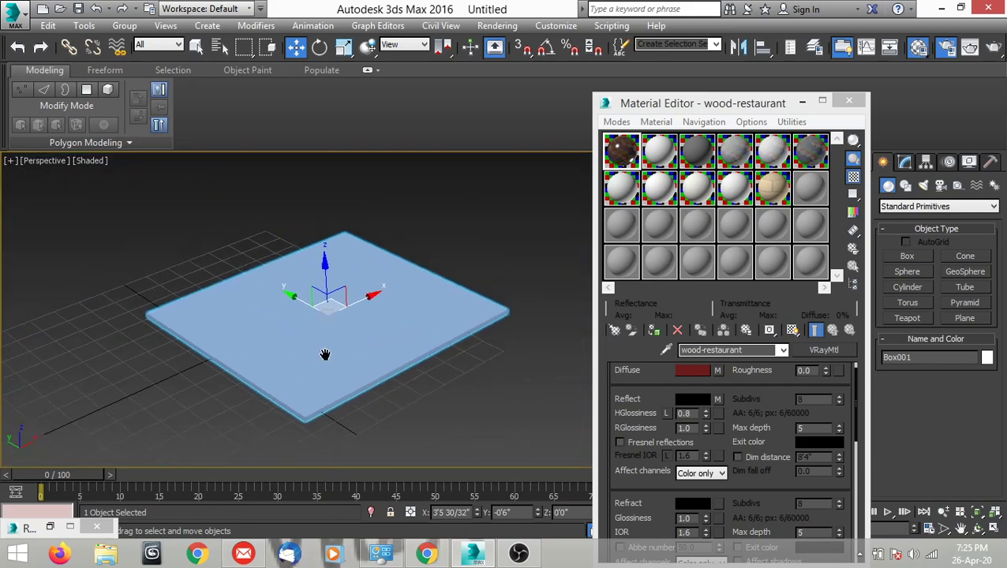
{"action": "scroll", "coordinate": [363, 341], "scroll_direction": "up", "scroll_amount": 3}
{"action": "scroll", "coordinate": [368, 340], "scroll_direction": "down", "scroll_amount": 2}
{"action": "middle_click_drag", "start_coordinate": [392, 344], "coordinate": [380, 346]}
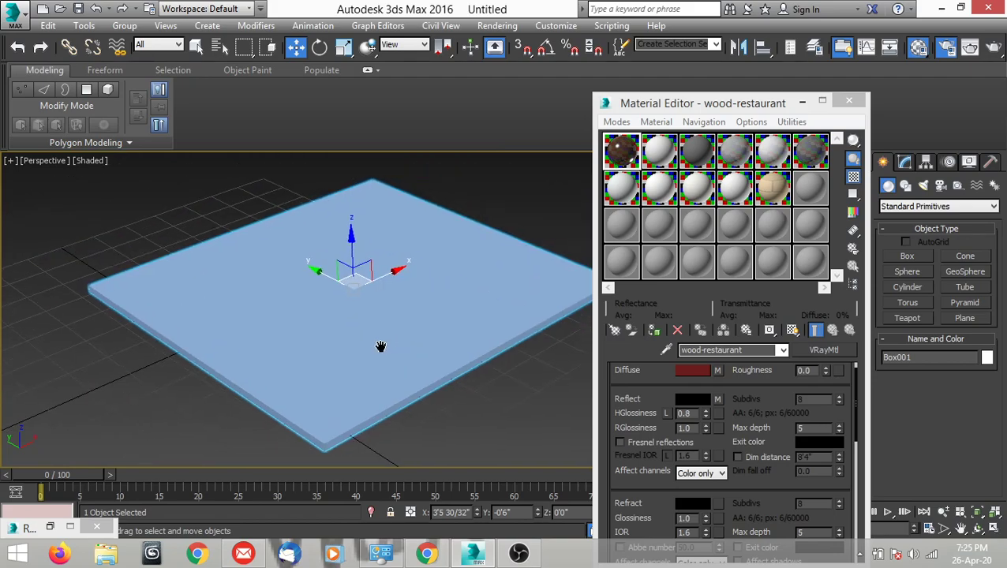
{"action": "scroll", "coordinate": [377, 345], "scroll_direction": "up", "scroll_amount": 2}
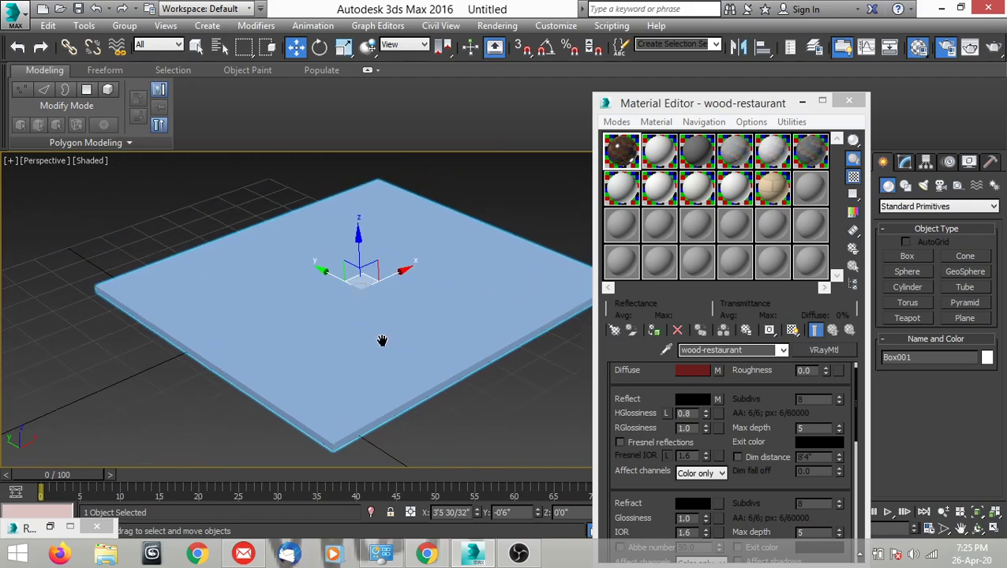
{"action": "scroll", "coordinate": [371, 347], "scroll_direction": "up", "scroll_amount": 2}
{"action": "middle_click_drag", "start_coordinate": [370, 348], "coordinate": [376, 309]}
{"action": "scroll", "coordinate": [376, 308], "scroll_direction": "down", "scroll_amount": 2}
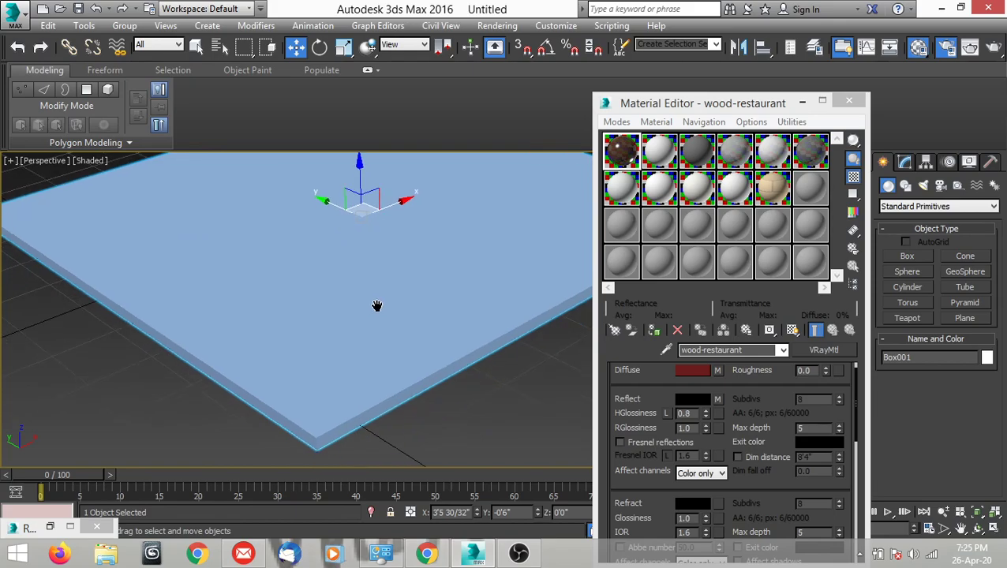
{"action": "scroll", "coordinate": [386, 341], "scroll_direction": "down", "scroll_amount": 2}
{"action": "scroll", "coordinate": [389, 355], "scroll_direction": "down", "scroll_amount": 1}
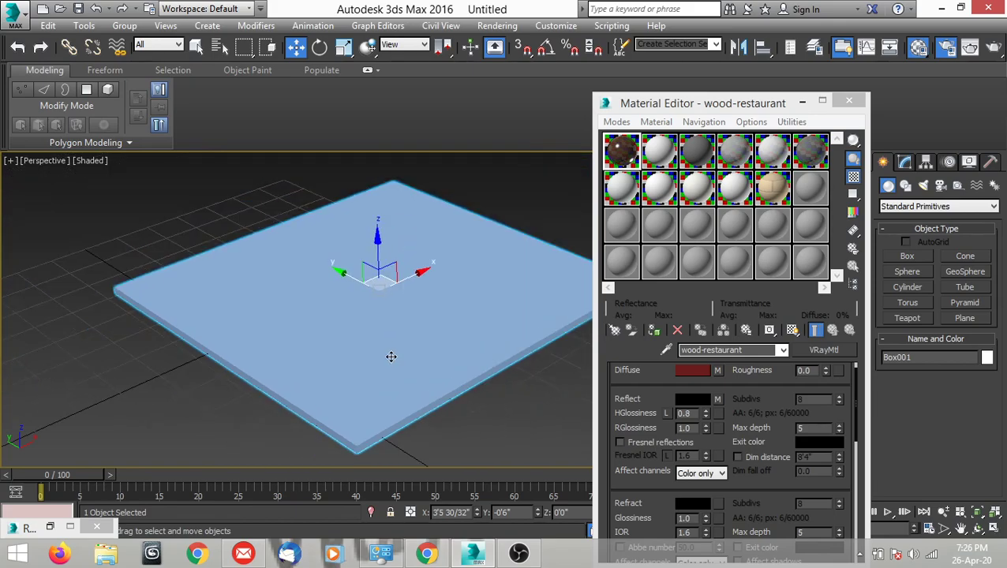
{"action": "scroll", "coordinate": [390, 356], "scroll_direction": "down", "scroll_amount": 1}
{"action": "scroll", "coordinate": [387, 339], "scroll_direction": "up", "scroll_amount": 2}
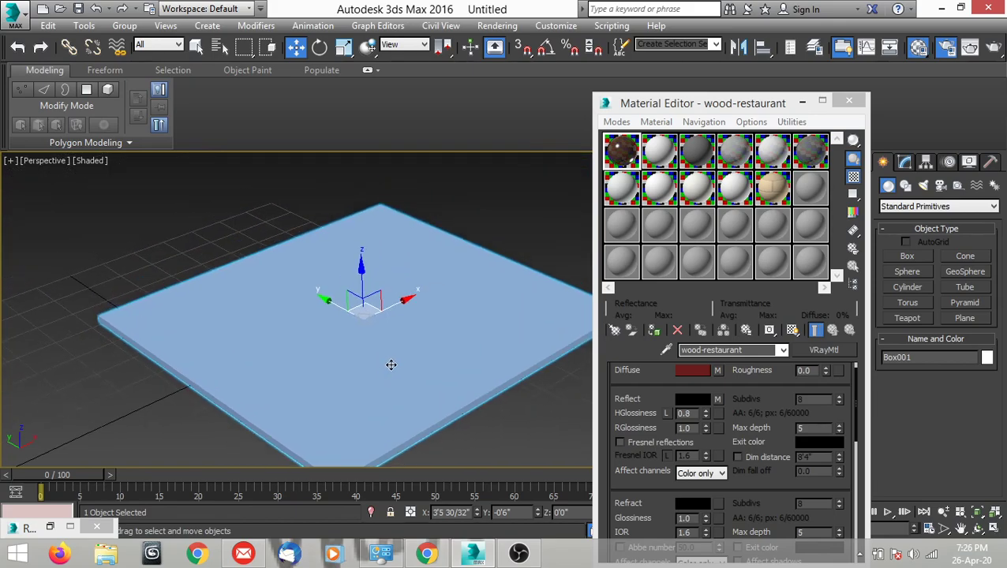
Assign the wood-restaurant material to the selected box and inspect its texture on the surface.
{"action": "left_click", "coordinate": [654, 331]}
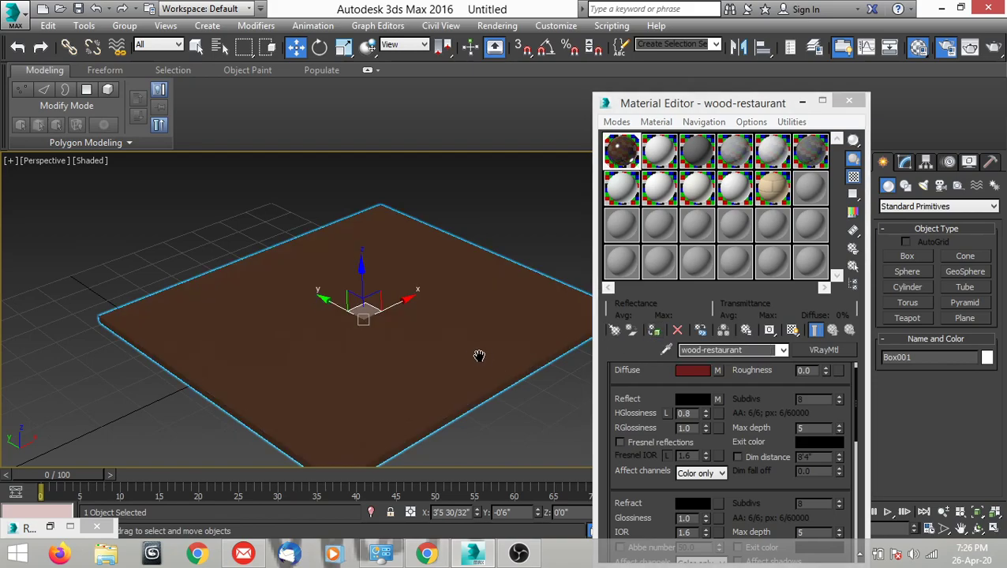
{"action": "scroll", "coordinate": [473, 351], "scroll_direction": "down", "scroll_amount": 3}
{"action": "scroll", "coordinate": [460, 348], "scroll_direction": "up", "scroll_amount": 4}
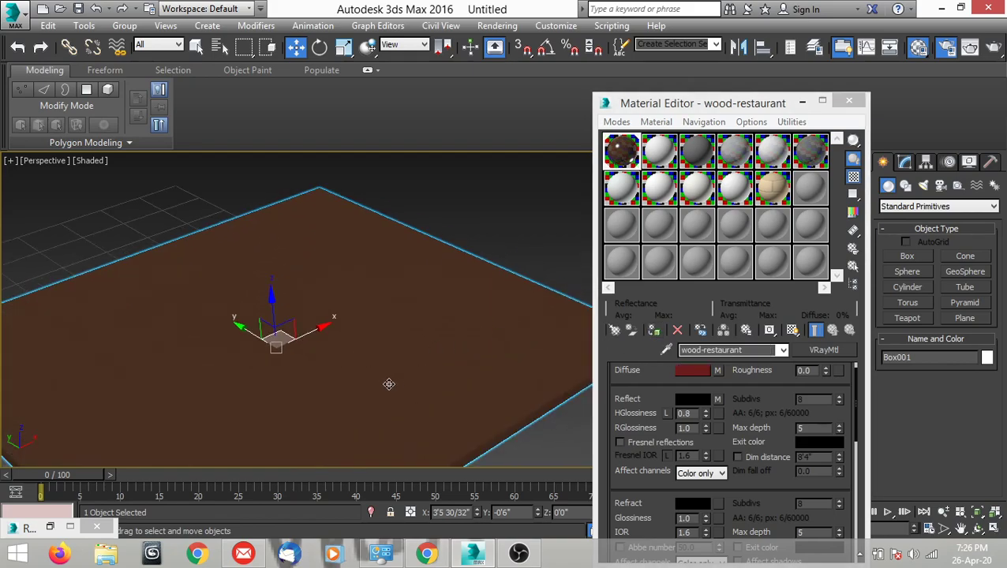
{"action": "scroll", "coordinate": [426, 340], "scroll_direction": "down", "scroll_amount": 2}
{"action": "scroll", "coordinate": [472, 254], "scroll_direction": "up", "scroll_amount": 3}
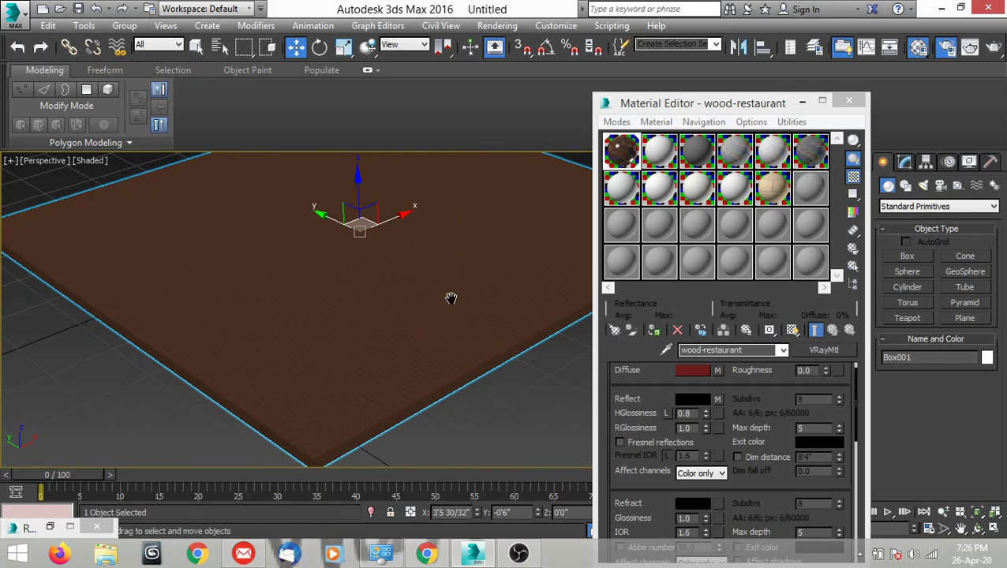
{"action": "middle_click_drag", "start_coordinate": [452, 293], "coordinate": [420, 352]}
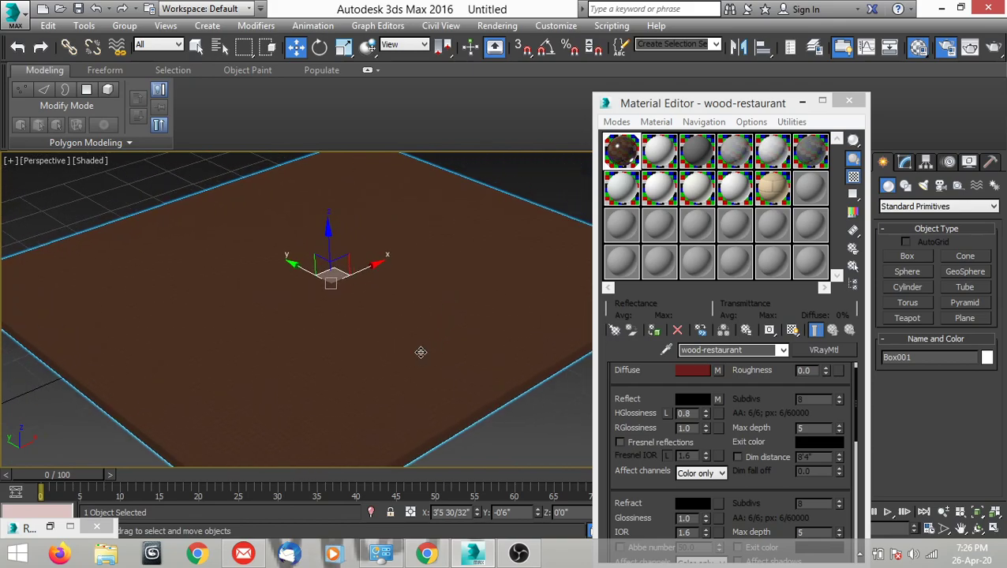
Add a UVW Map modifier to the box and turn off its Real-World Map Size option.
{"action": "left_click", "coordinate": [905, 163]}
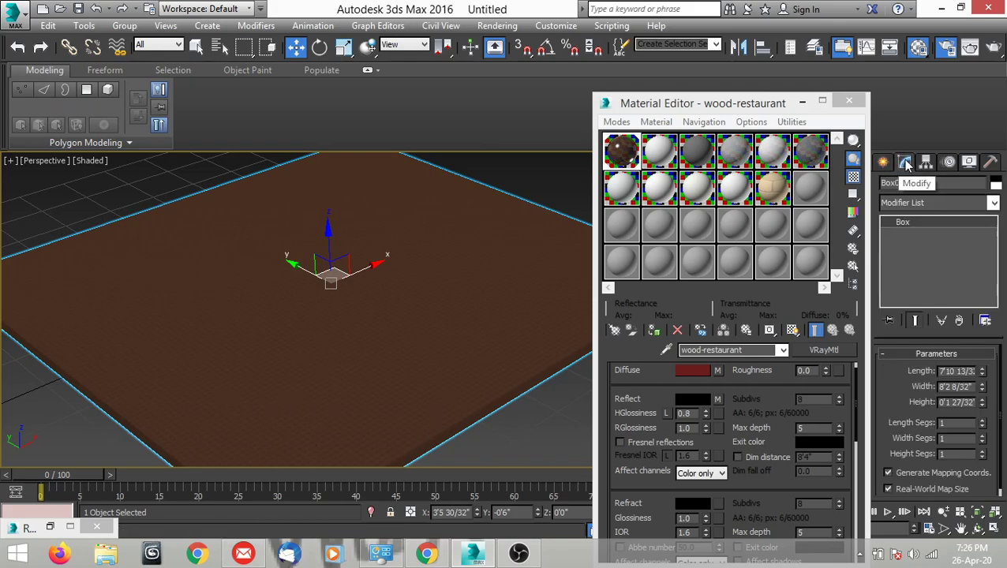
{"action": "left_click", "coordinate": [912, 204]}
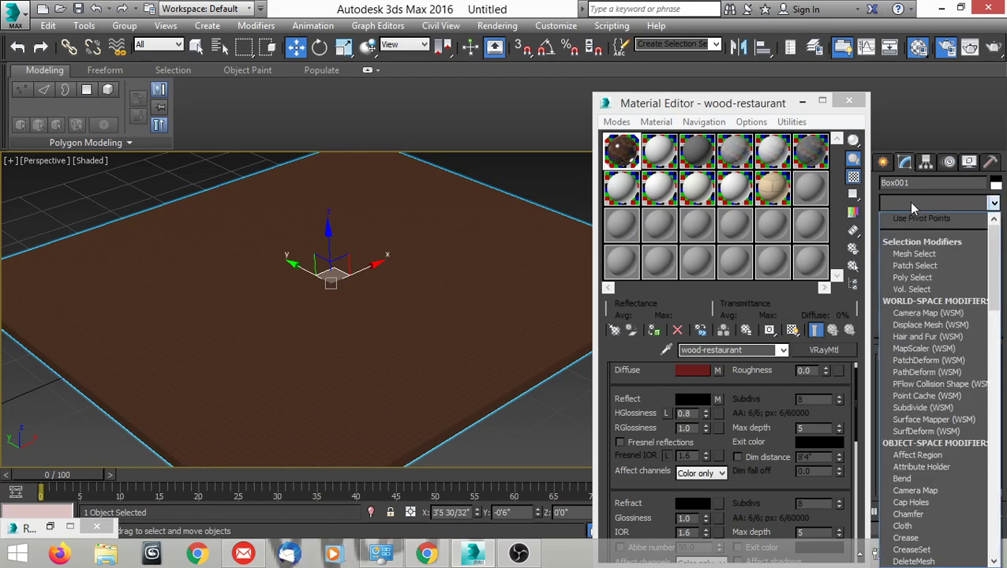
{"action": "type", "text": "uv"}
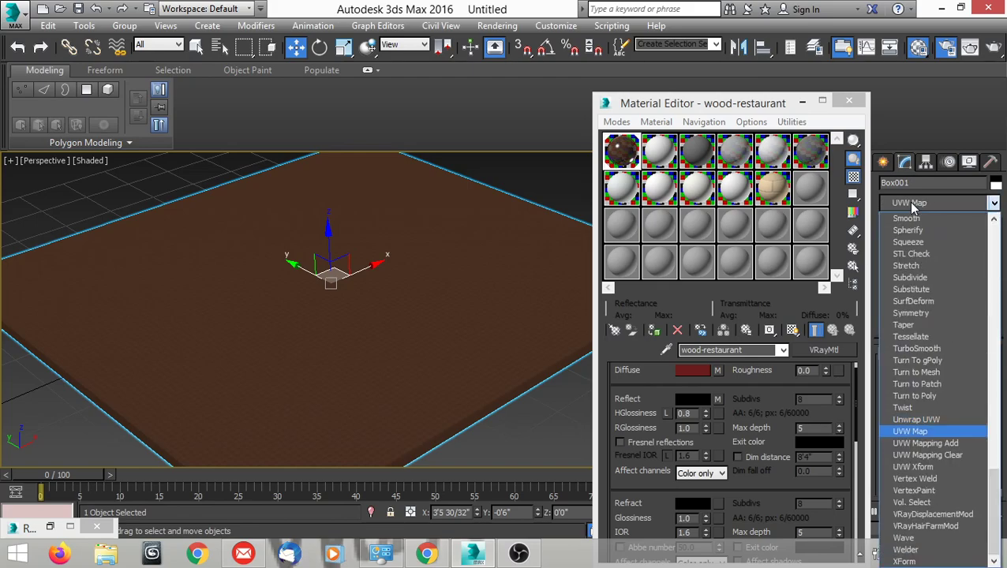
{"action": "left_click", "coordinate": [918, 432]}
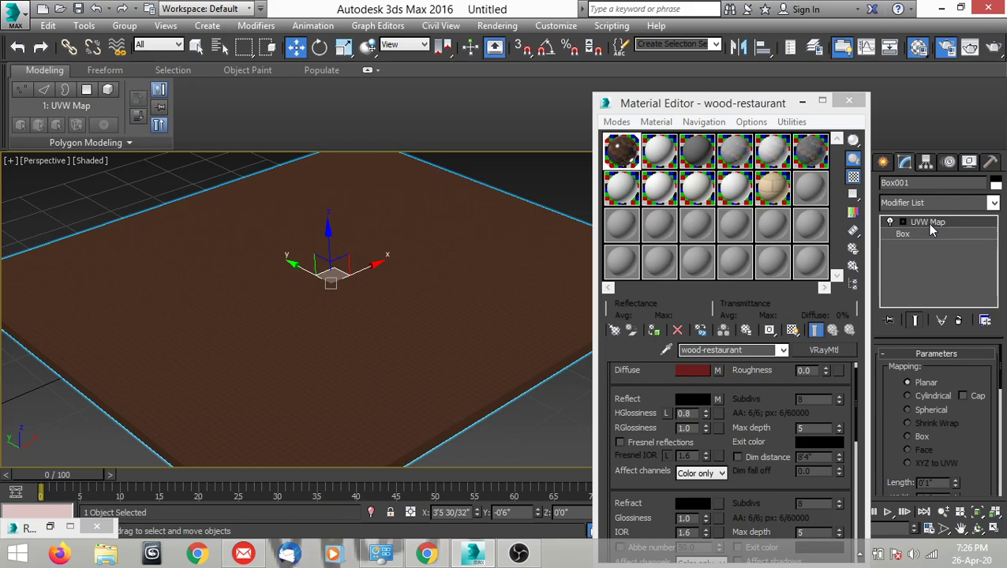
{"action": "left_click_drag", "start_coordinate": [996, 382], "coordinate": [989, 423]}
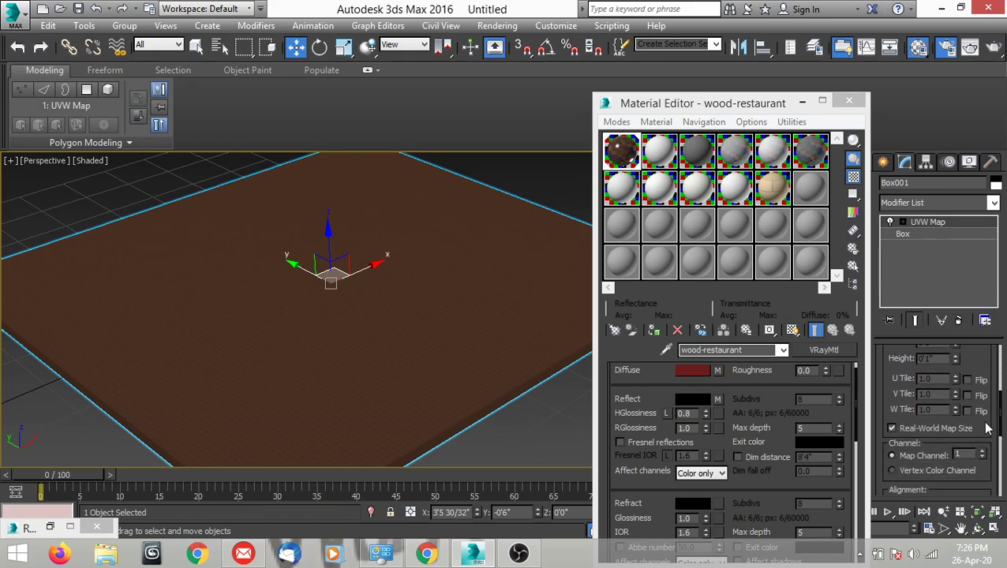
{"action": "left_click", "coordinate": [892, 428]}
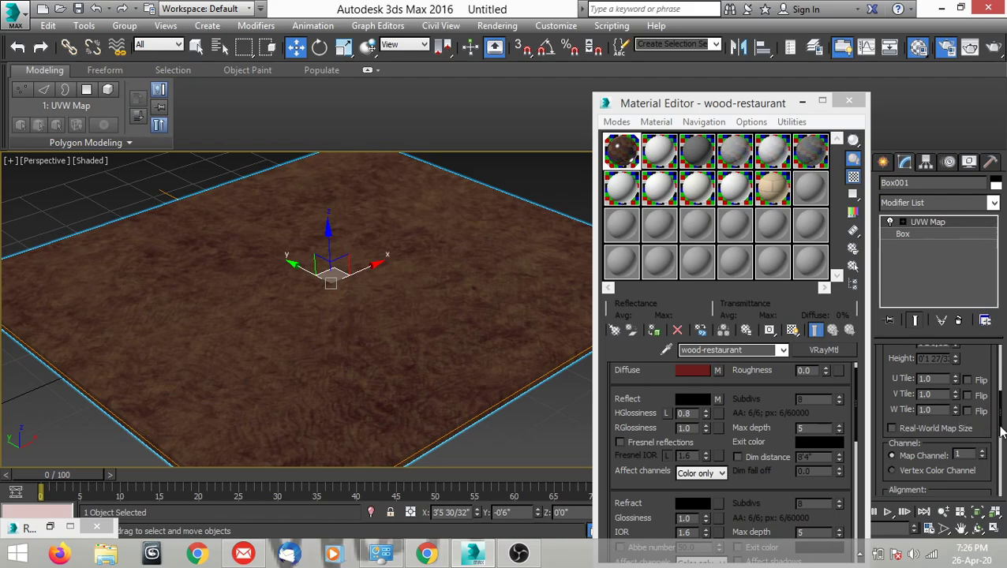
Set the UVW Map modifier's mapping type to Cylindrical.
{"action": "left_click_drag", "start_coordinate": [995, 425], "coordinate": [1003, 365]}
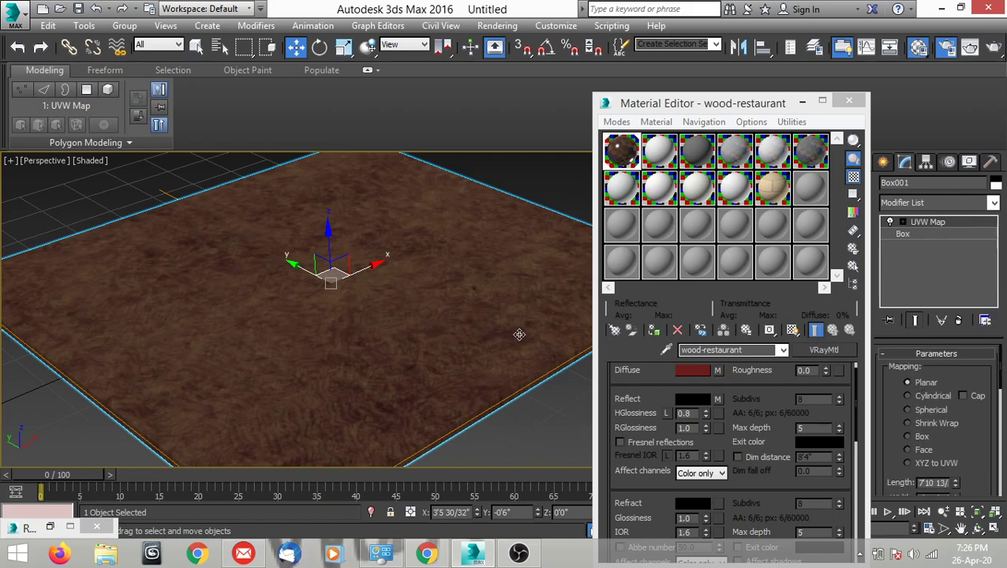
{"action": "left_click", "coordinate": [906, 395]}
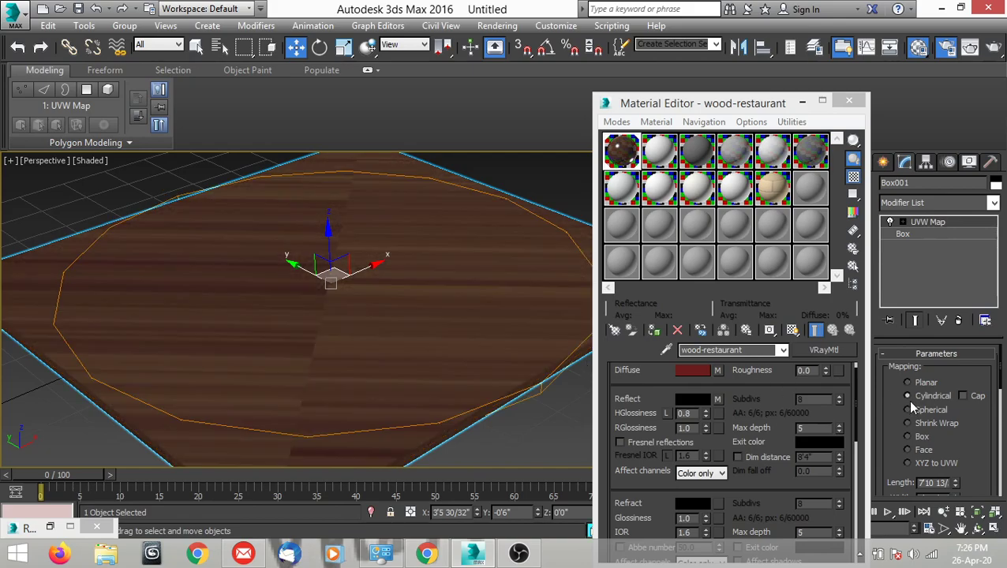
Try the Spherical, Shrink Wrap, Box and Face mapping types on the UVW Map modifier, settling on Planar.
{"action": "left_click", "coordinate": [906, 409]}
{"action": "left_click", "coordinate": [906, 423]}
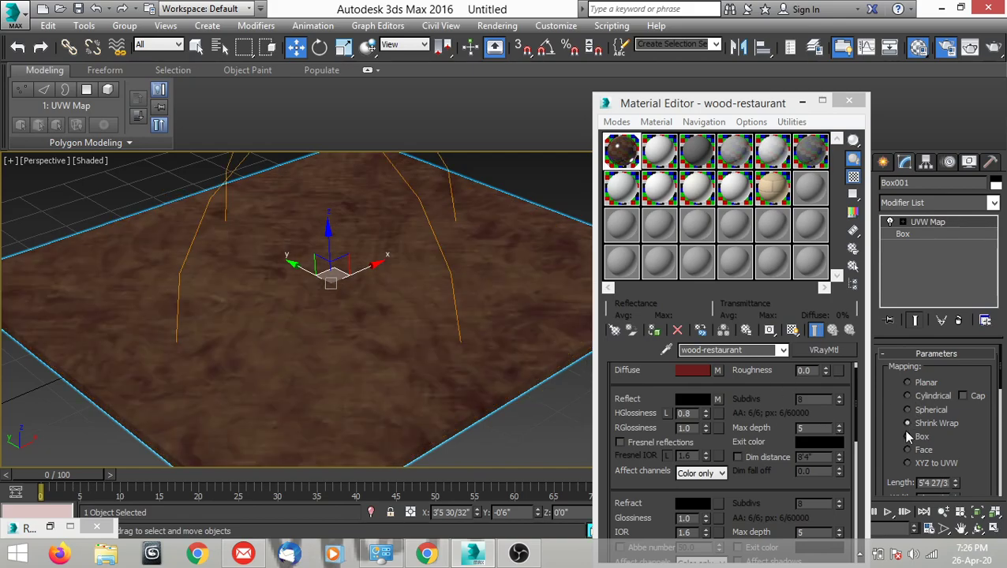
{"action": "left_click", "coordinate": [906, 436]}
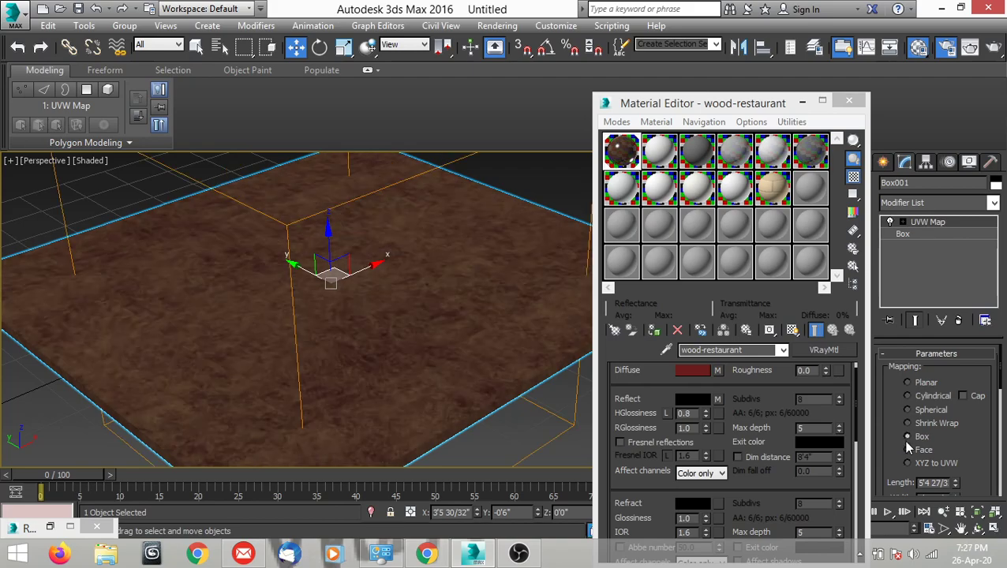
{"action": "left_click", "coordinate": [906, 449]}
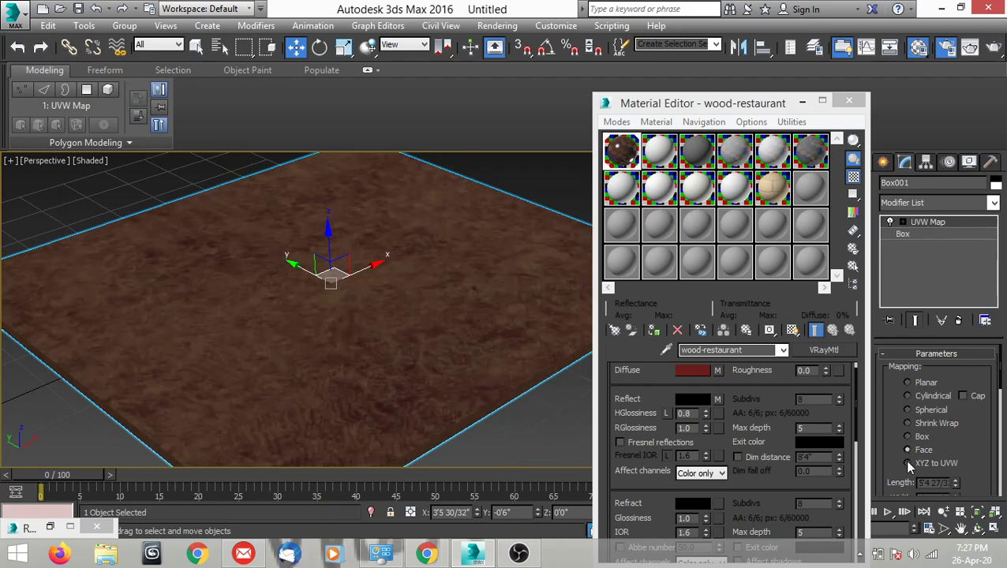
{"action": "left_click", "coordinate": [906, 381]}
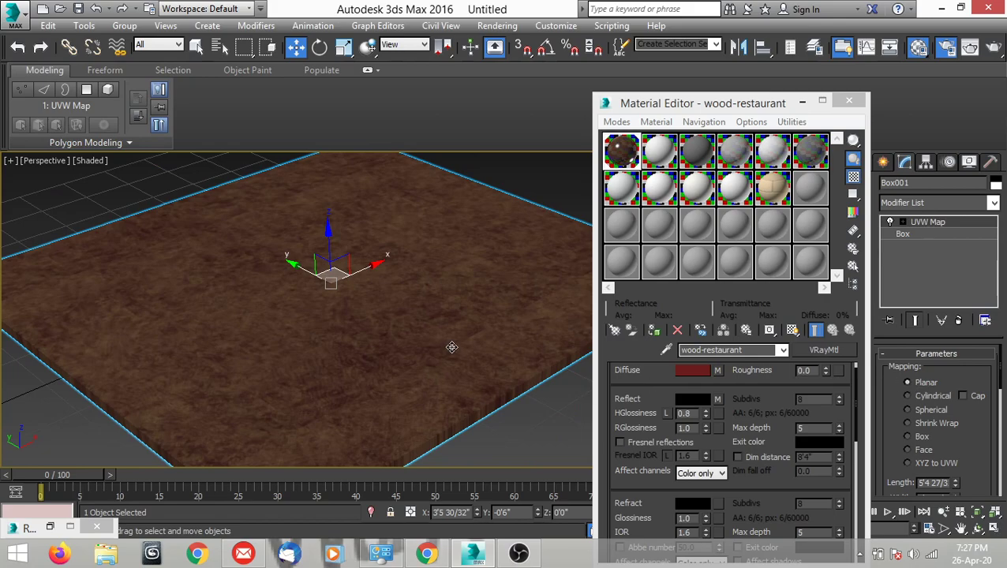
{"action": "middle_click_drag", "start_coordinate": [456, 345], "coordinate": [451, 346]}
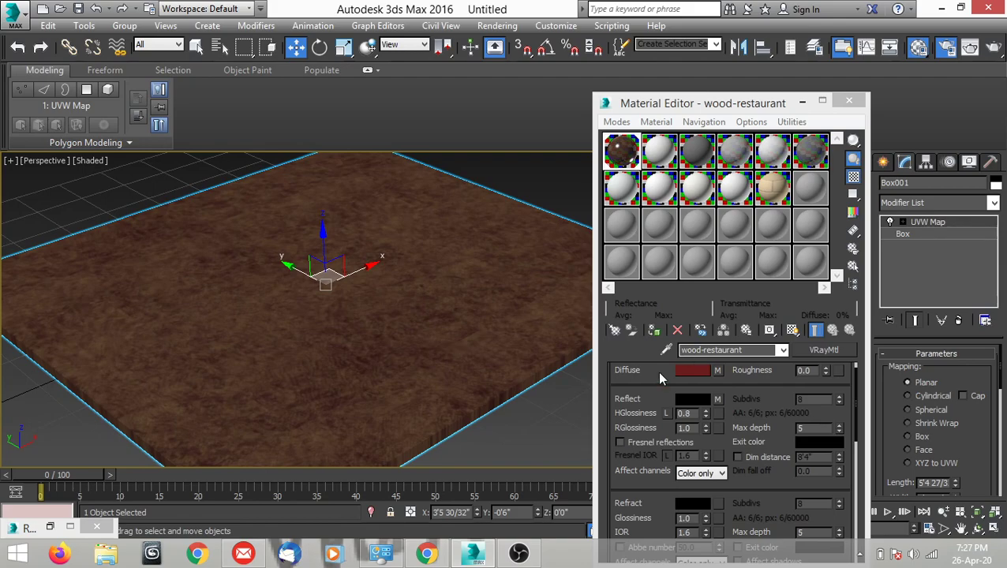
Open the wood-restaurant material's diffuse map and choose a new standard Bitmap to replace it.
{"action": "left_click", "coordinate": [717, 371]}
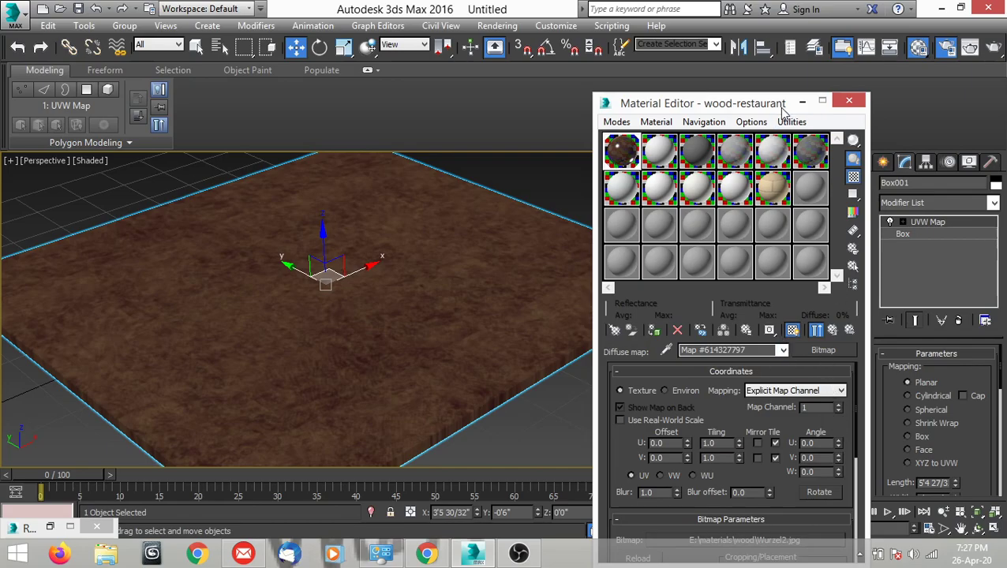
{"action": "left_click_drag", "start_coordinate": [780, 108], "coordinate": [735, 33]}
{"action": "left_click", "coordinate": [777, 275]}
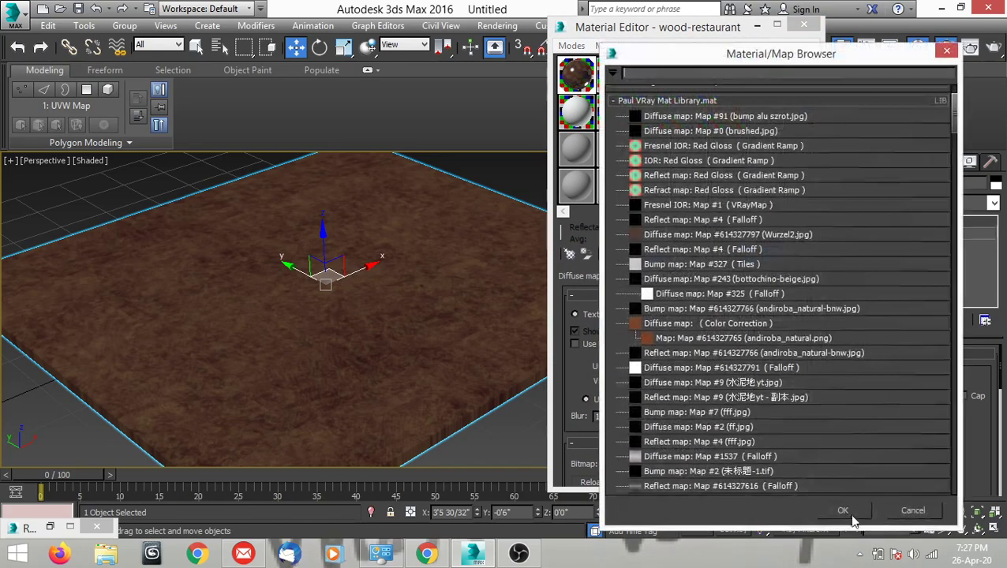
{"action": "left_click", "coordinate": [620, 103]}
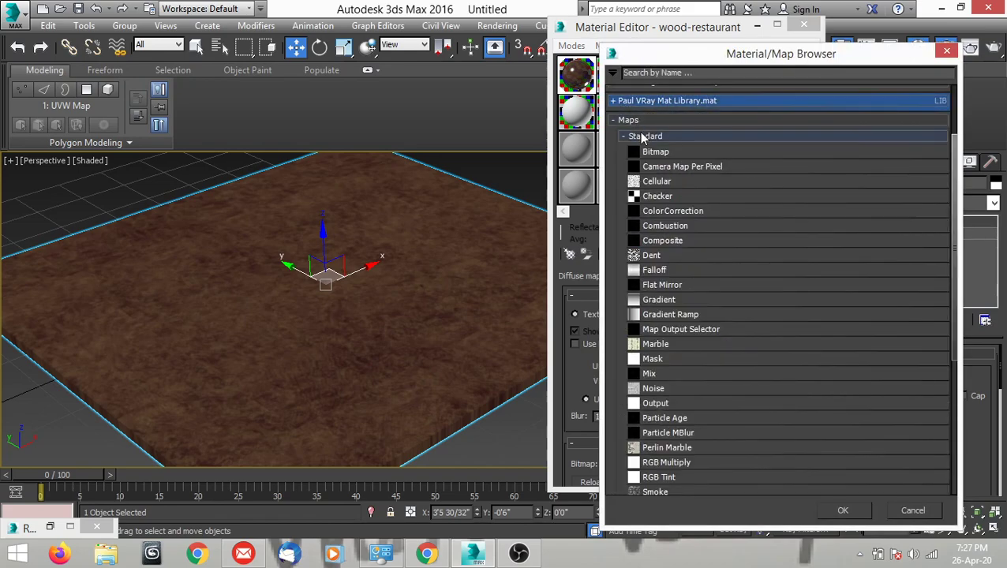
{"action": "left_click", "coordinate": [629, 138]}
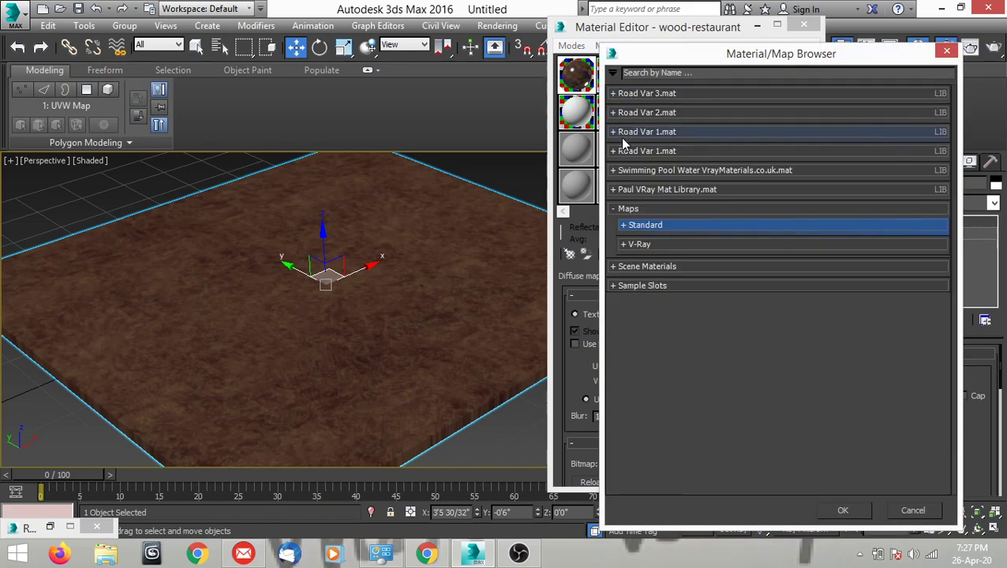
{"action": "left_click", "coordinate": [624, 226]}
{"action": "double_click", "coordinate": [654, 241]}
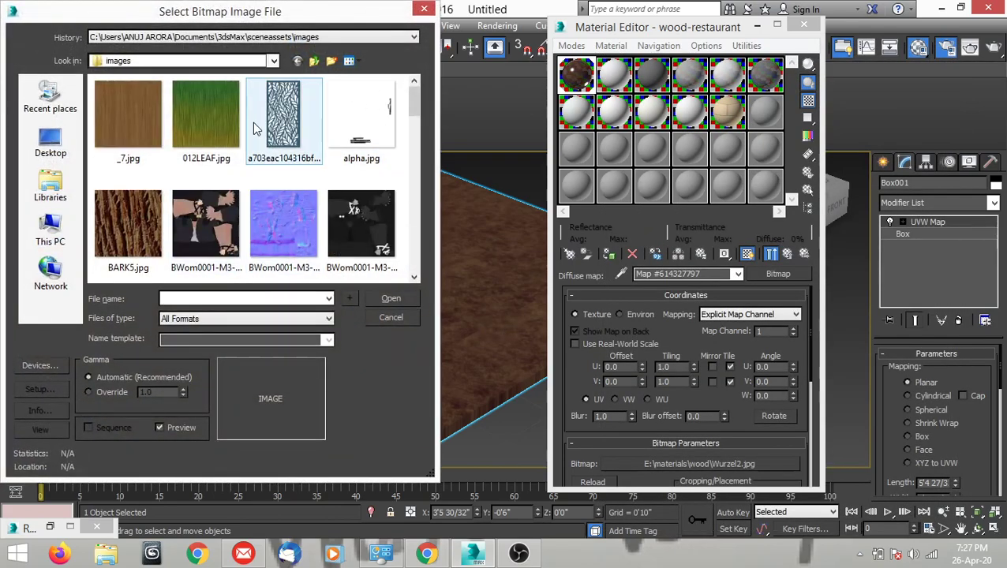
Load the-6th-logo.jpg from the Desktop folder as the diffuse bitmap.
{"action": "left_click", "coordinate": [227, 38]}
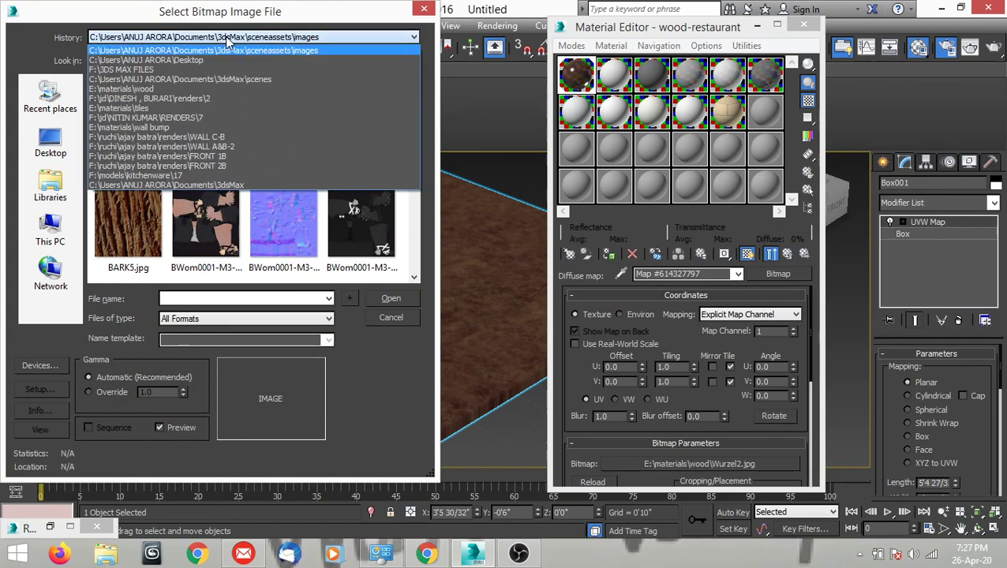
{"action": "left_click", "coordinate": [195, 61]}
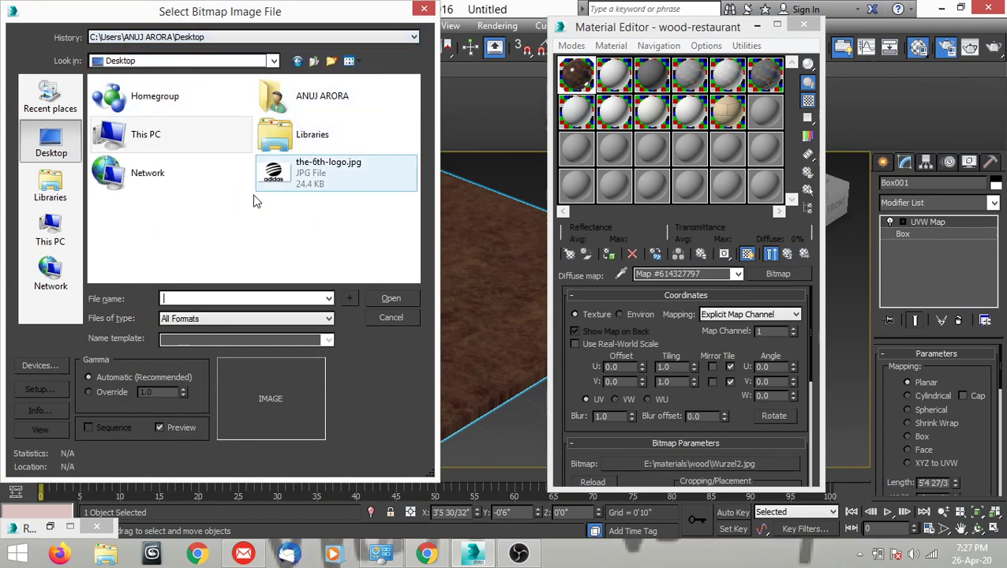
{"action": "left_click", "coordinate": [318, 186]}
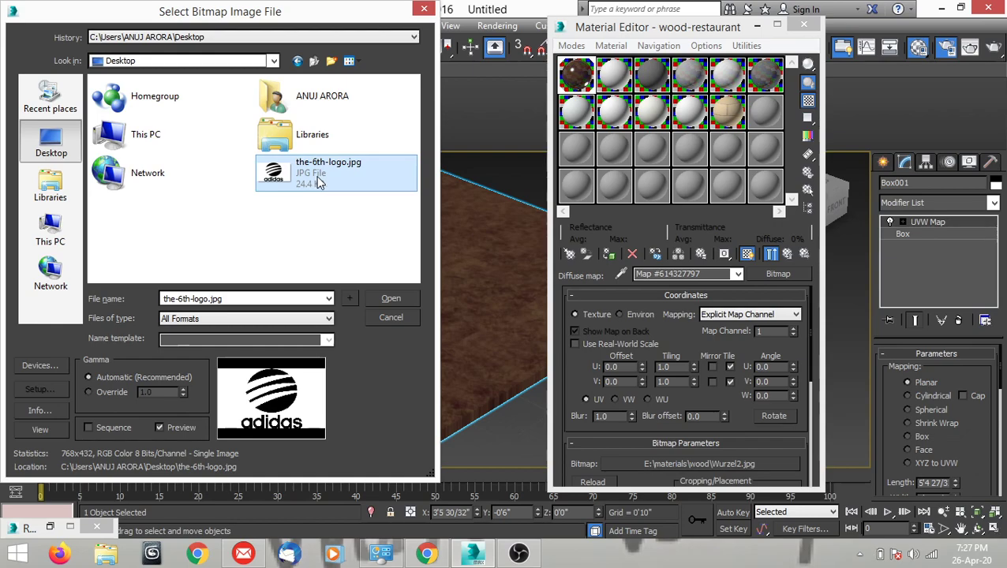
{"action": "left_click", "coordinate": [394, 298]}
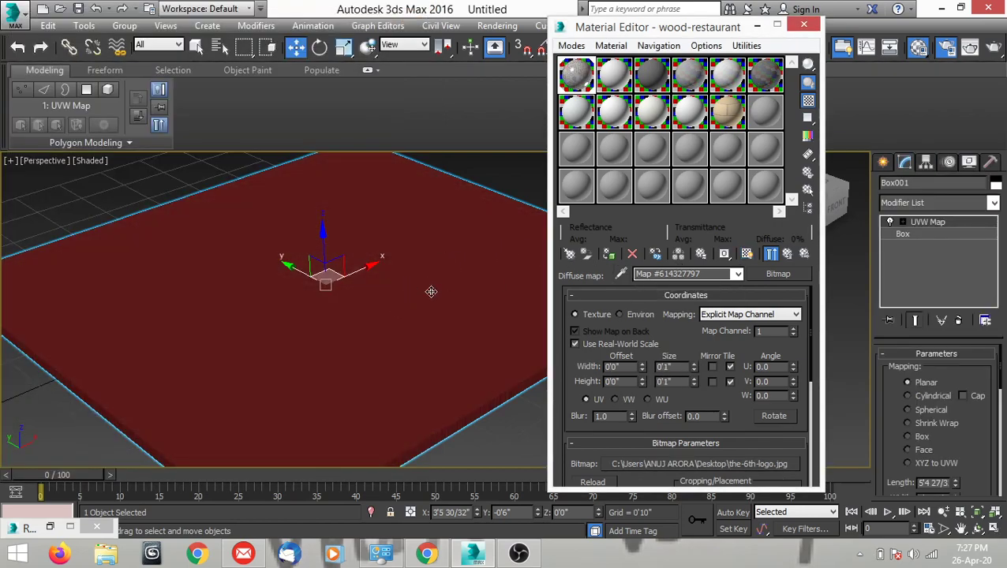
Show the logo's shaded map in the viewport and check how it lies on the box.
{"action": "middle_click_drag", "start_coordinate": [415, 295], "coordinate": [407, 298]}
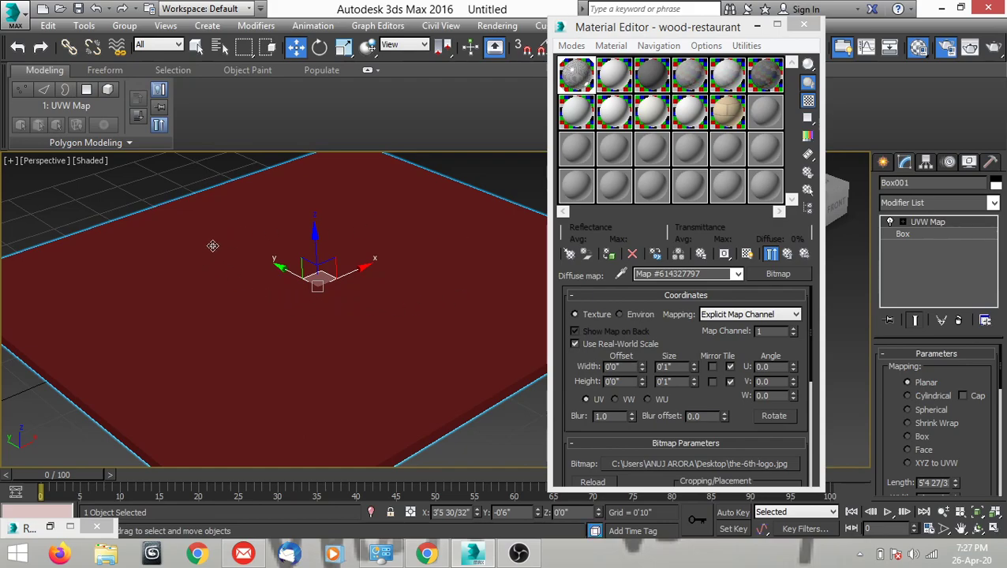
{"action": "left_click", "coordinate": [747, 255]}
{"action": "middle_click_drag", "start_coordinate": [417, 324], "coordinate": [314, 290], "text": "alt"}
{"action": "middle_click_drag", "start_coordinate": [369, 319], "coordinate": [333, 342], "text": "alt"}
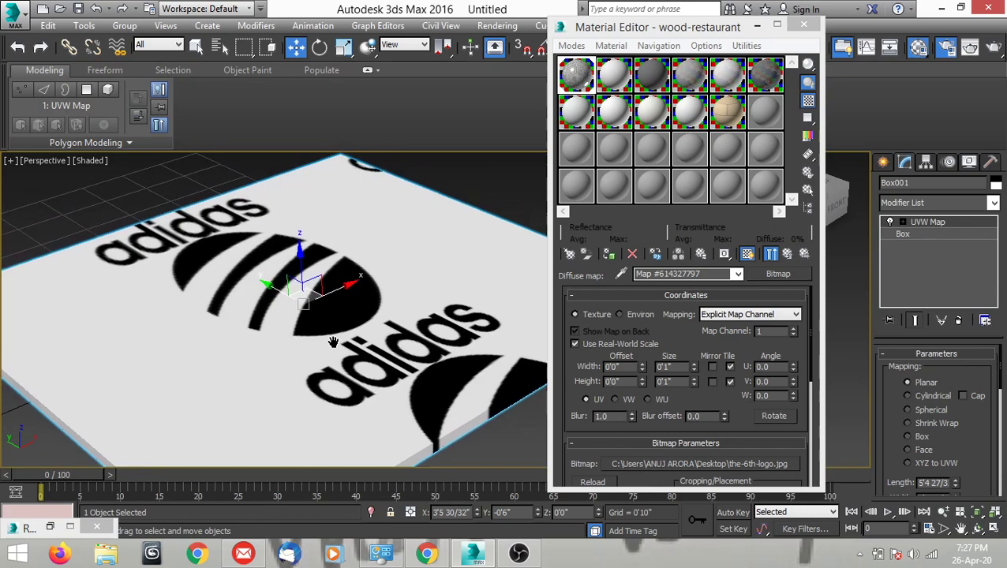
{"action": "middle_click_drag", "start_coordinate": [447, 334], "coordinate": [442, 339]}
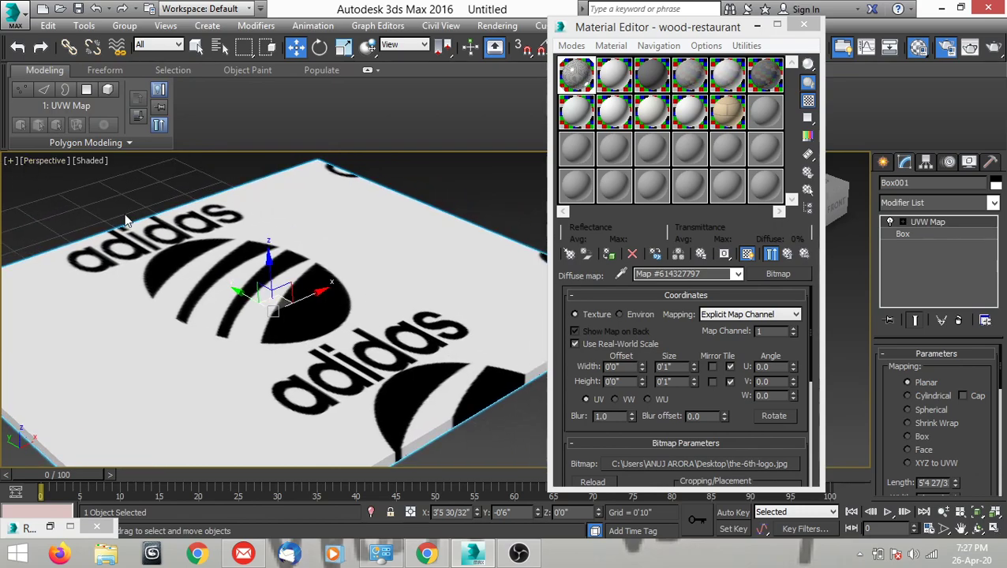
Switch to the Top view of the box and activate the UVW Map modifier's Gizmo sub-object level.
{"action": "key", "text": "t"}
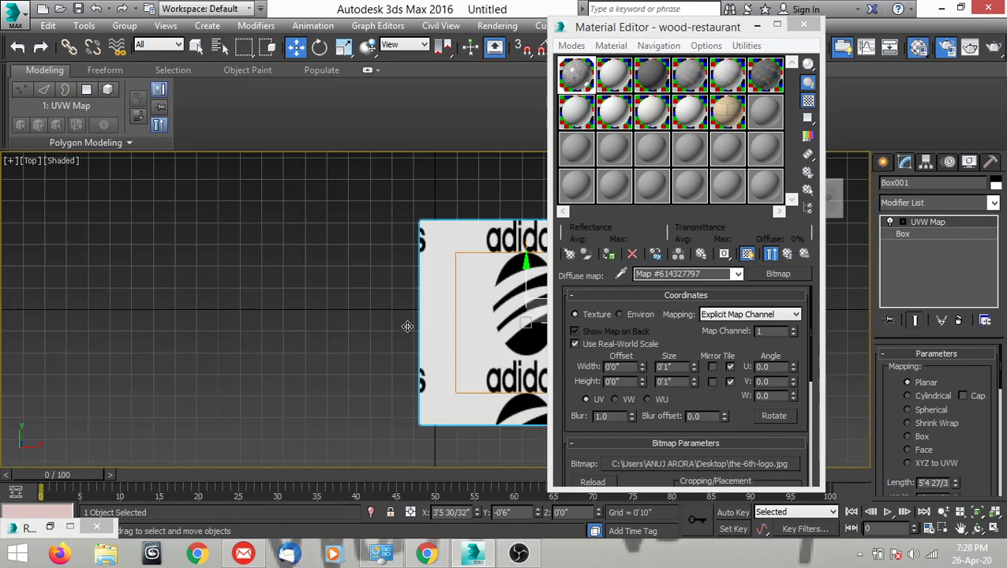
{"action": "middle_click_drag", "start_coordinate": [411, 332], "coordinate": [256, 314]}
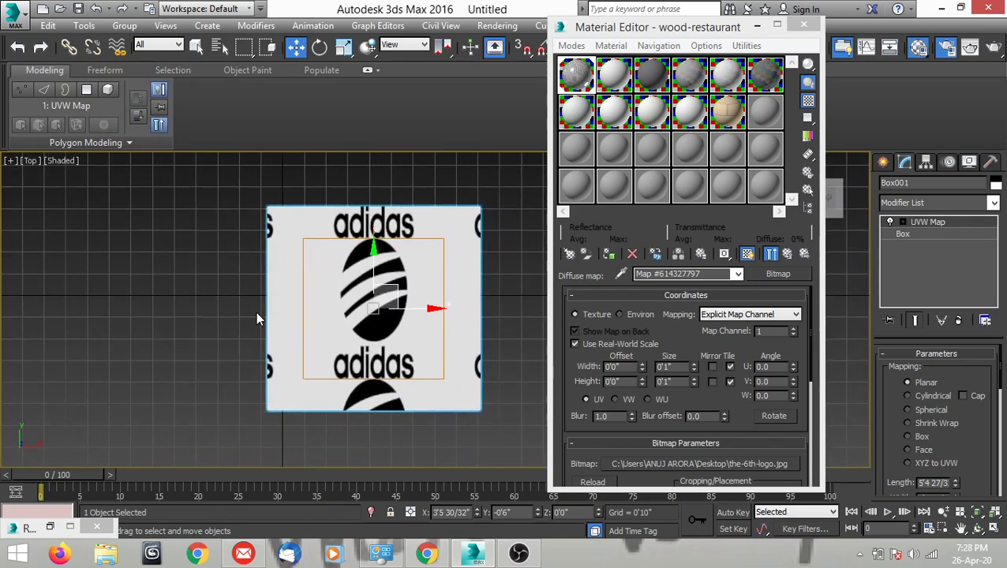
{"action": "scroll", "coordinate": [308, 321], "scroll_direction": "up", "scroll_amount": 4}
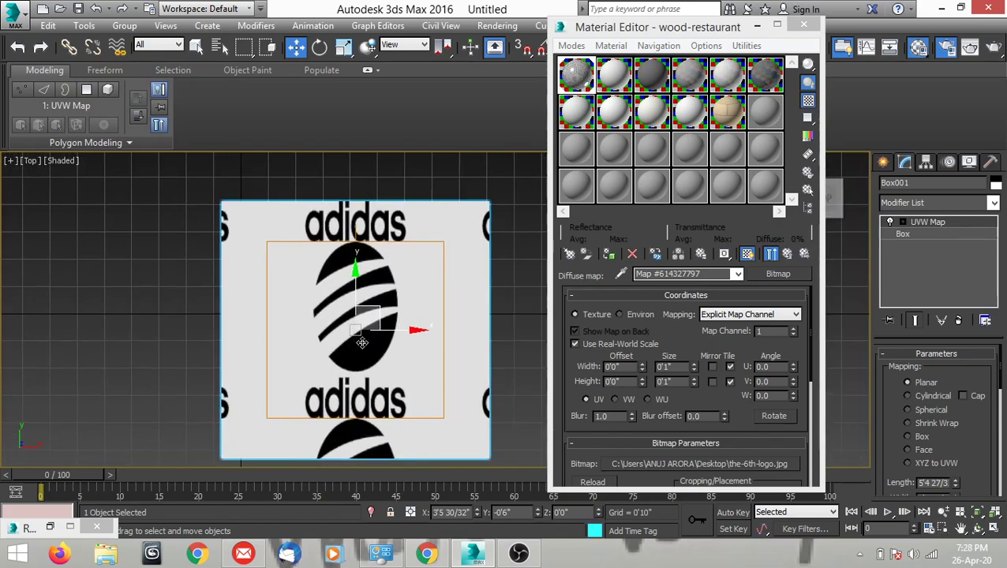
{"action": "middle_click_drag", "start_coordinate": [378, 333], "coordinate": [378, 330]}
{"action": "scroll", "coordinate": [378, 330], "scroll_direction": "down", "scroll_amount": 5}
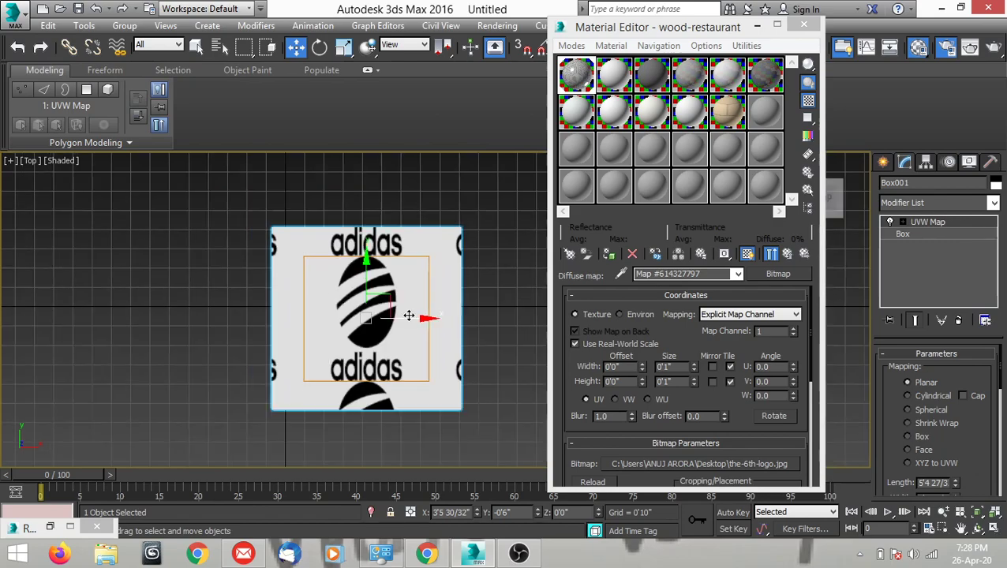
{"action": "scroll", "coordinate": [382, 316], "scroll_direction": "up", "scroll_amount": 5}
{"action": "middle_click_drag", "start_coordinate": [405, 345], "coordinate": [381, 340]}
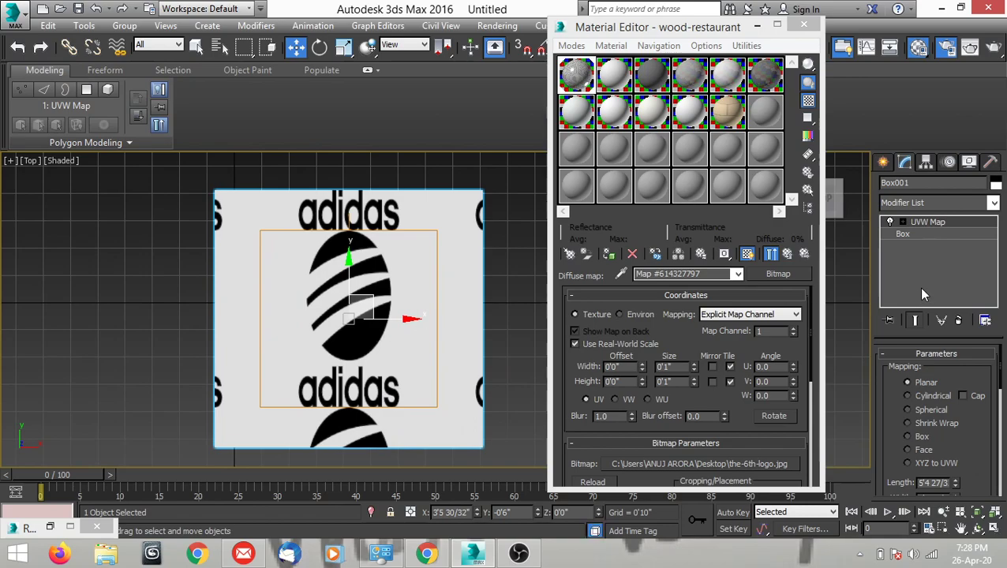
{"action": "left_click", "coordinate": [903, 223]}
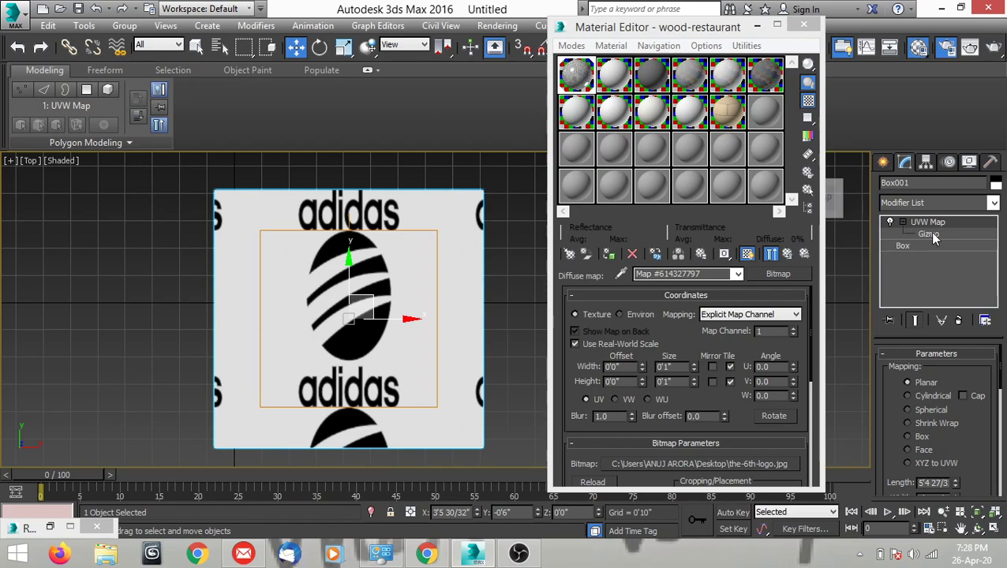
{"action": "left_click", "coordinate": [929, 235]}
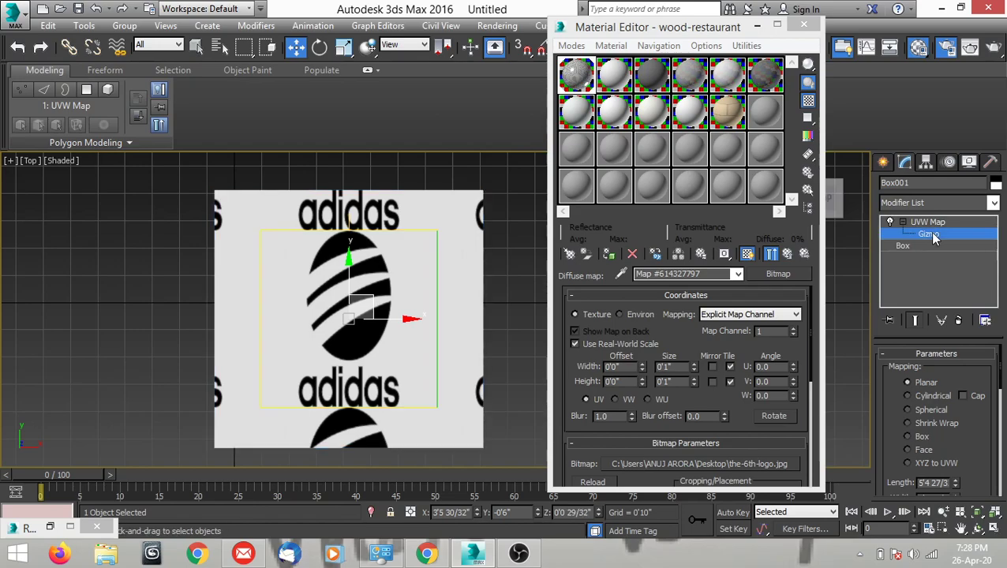
{"action": "middle_click_drag", "start_coordinate": [322, 398], "coordinate": [361, 382]}
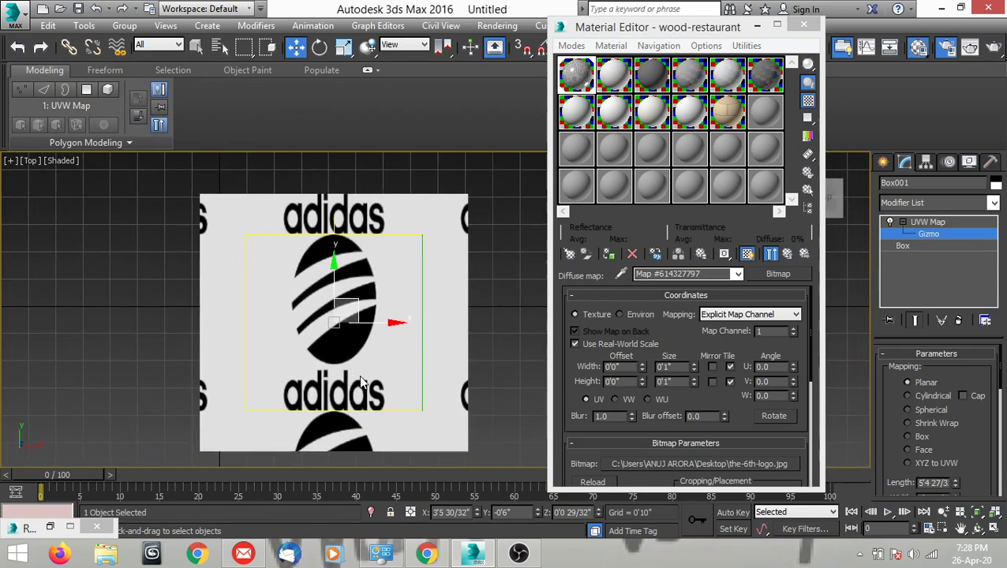
Scale the mapping gizmo to about 150% along X so that it spans the box's full width.
{"action": "key", "text": "r"}
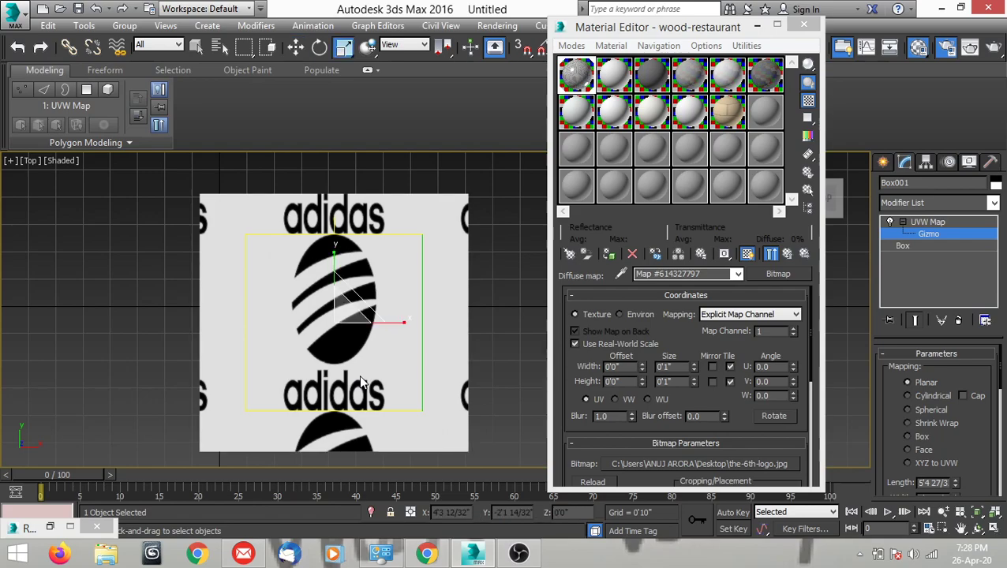
{"action": "middle_click_drag", "start_coordinate": [360, 377], "coordinate": [369, 377]}
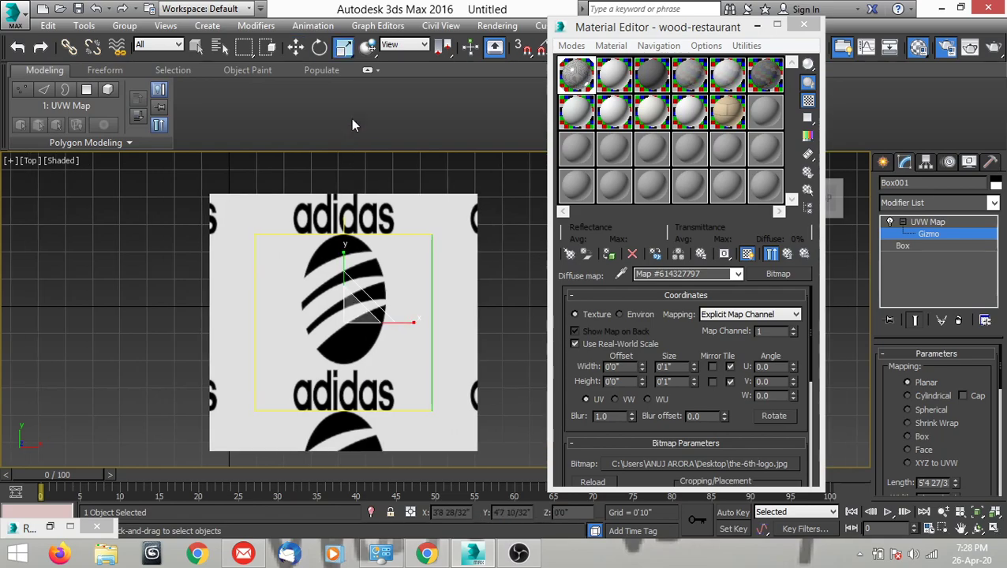
{"action": "left_click", "coordinate": [344, 49]}
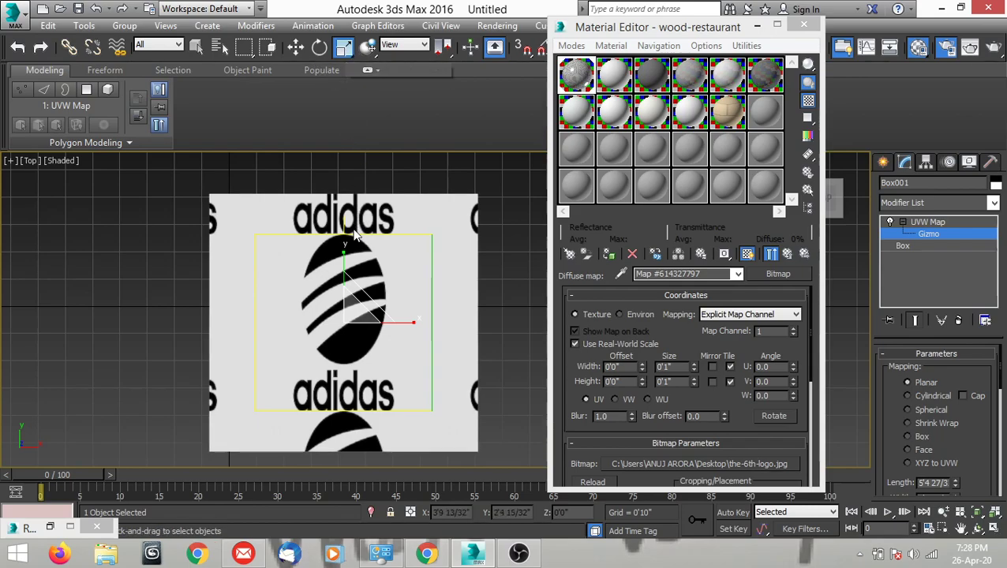
{"action": "middle_click_drag", "start_coordinate": [345, 254], "coordinate": [357, 307]}
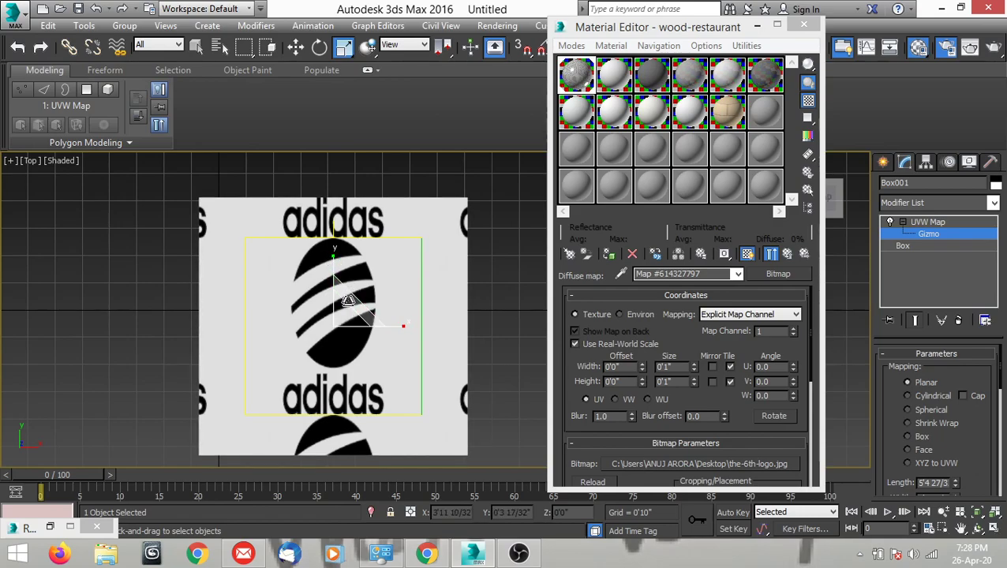
{"action": "middle_click_drag", "start_coordinate": [360, 332], "coordinate": [375, 340]}
{"action": "scroll", "coordinate": [375, 339], "scroll_direction": "up", "scroll_amount": 2}
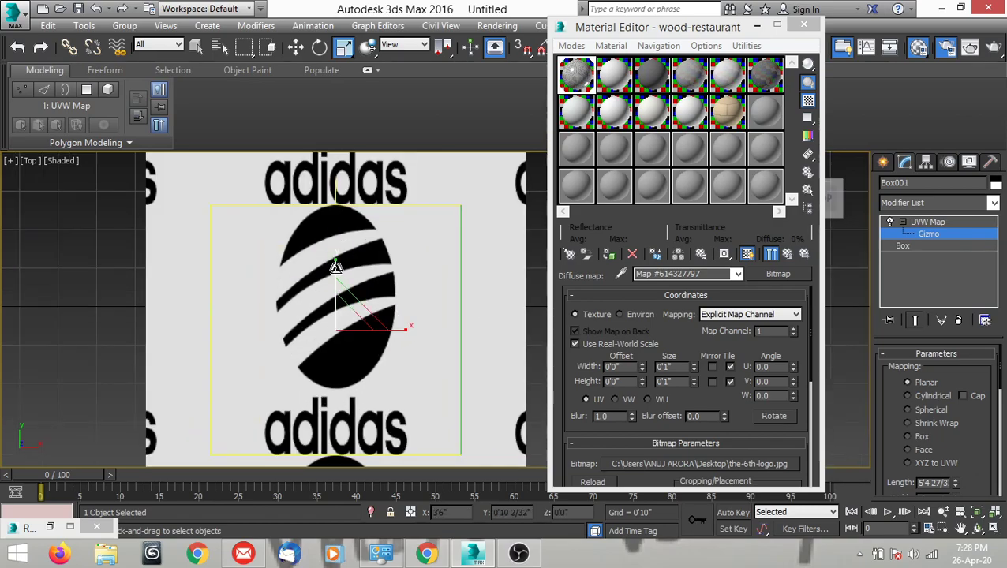
{"action": "scroll", "coordinate": [335, 266], "scroll_direction": "up", "scroll_amount": 2}
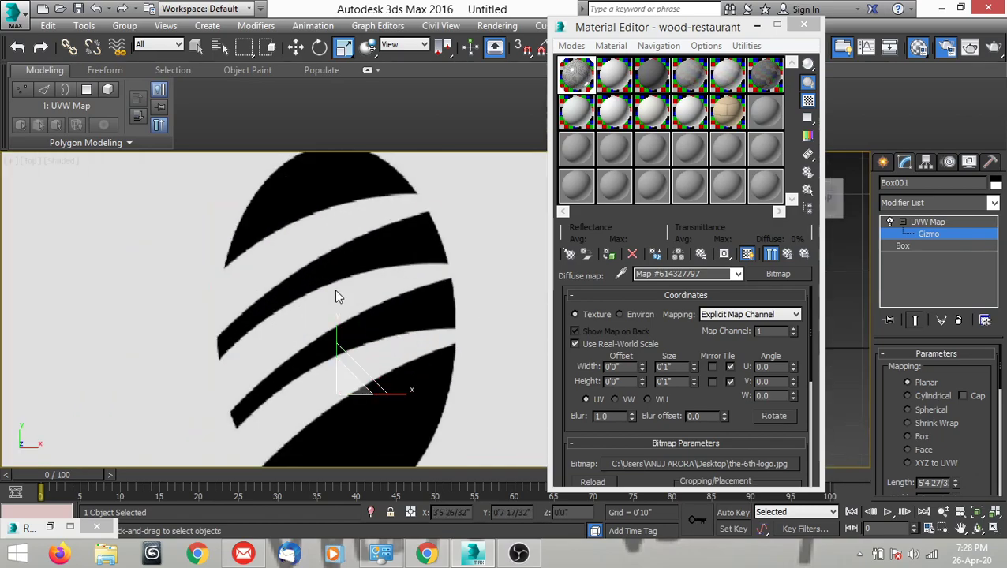
{"action": "middle_click_drag", "start_coordinate": [341, 332], "coordinate": [342, 243]}
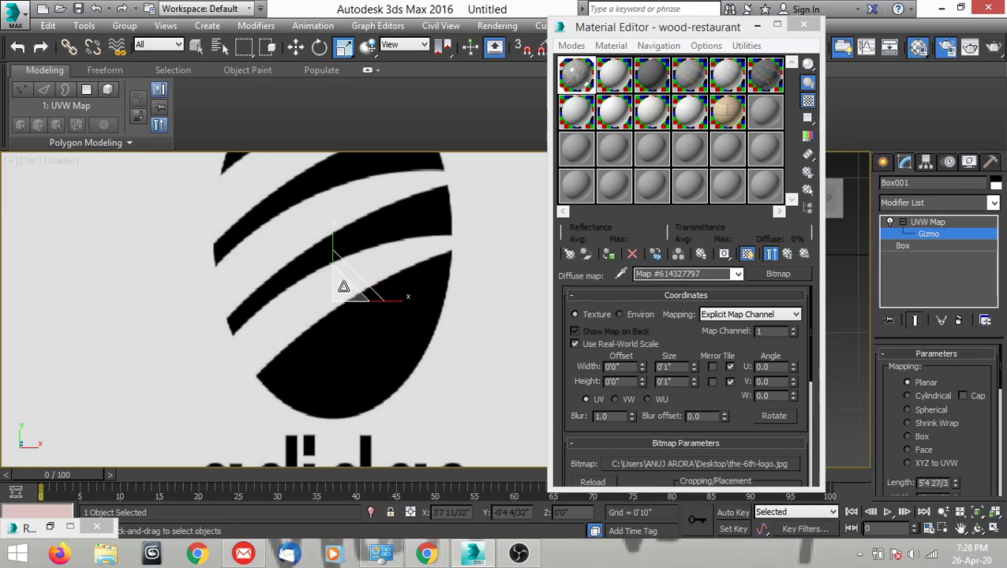
{"action": "scroll", "coordinate": [343, 286], "scroll_direction": "down", "scroll_amount": 5}
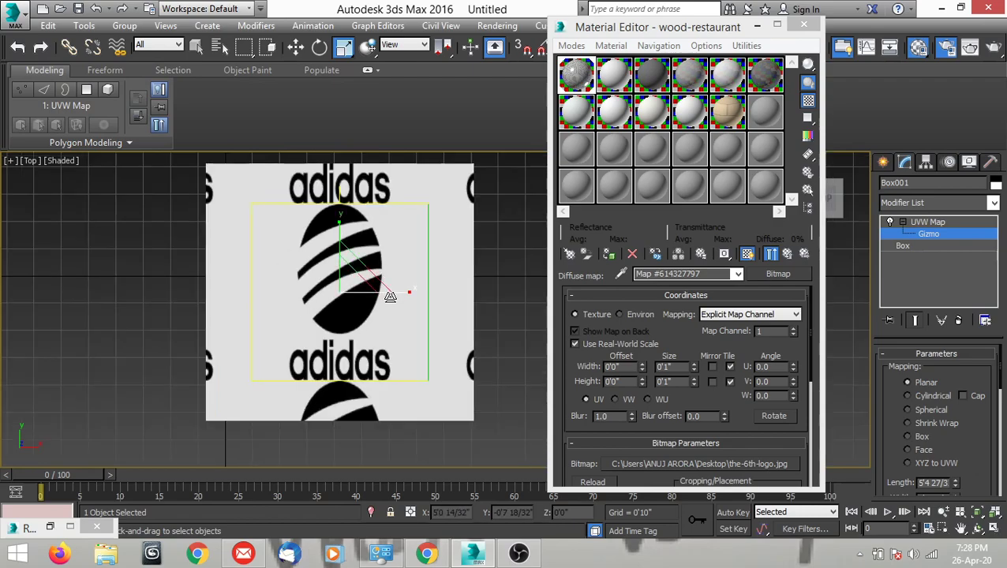
{"action": "left_click_drag", "start_coordinate": [404, 294], "coordinate": [432, 294]}
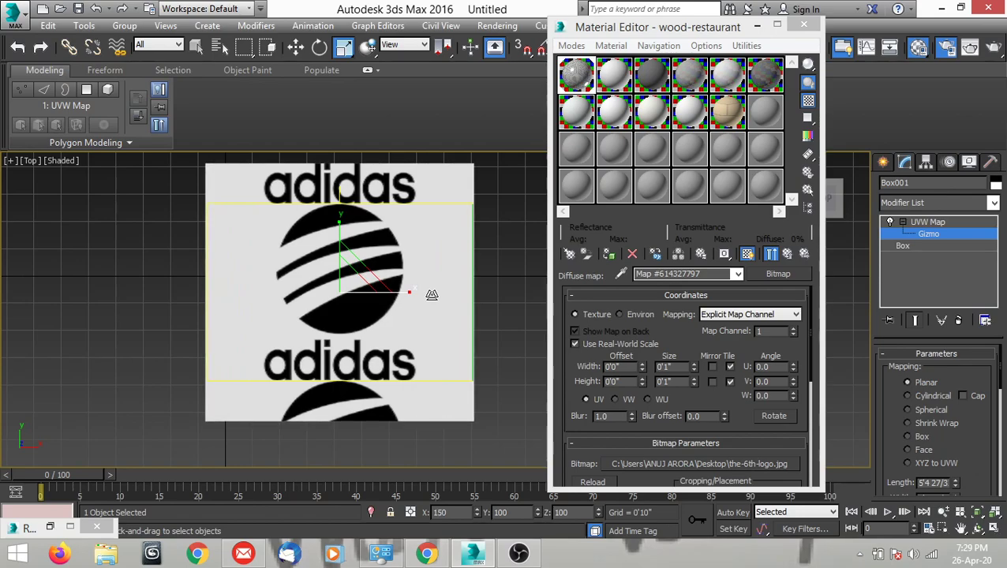
{"action": "middle_click_drag", "start_coordinate": [411, 322], "coordinate": [421, 331]}
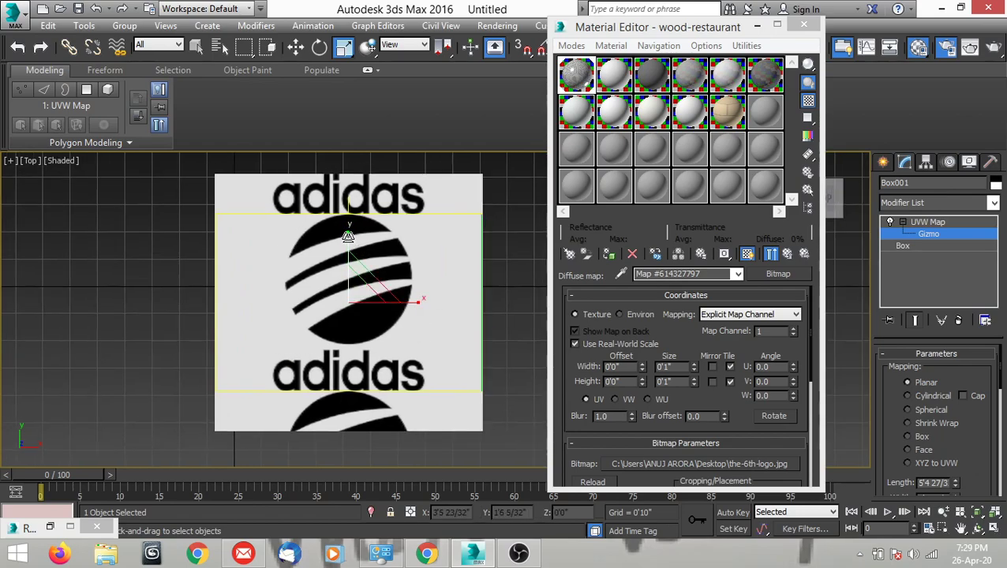
Scale the mapping gizmo to 145% along Y to fit the box's height, and widen it along X to restore the logo's proportions.
{"action": "left_click_drag", "start_coordinate": [348, 227], "coordinate": [351, 213]}
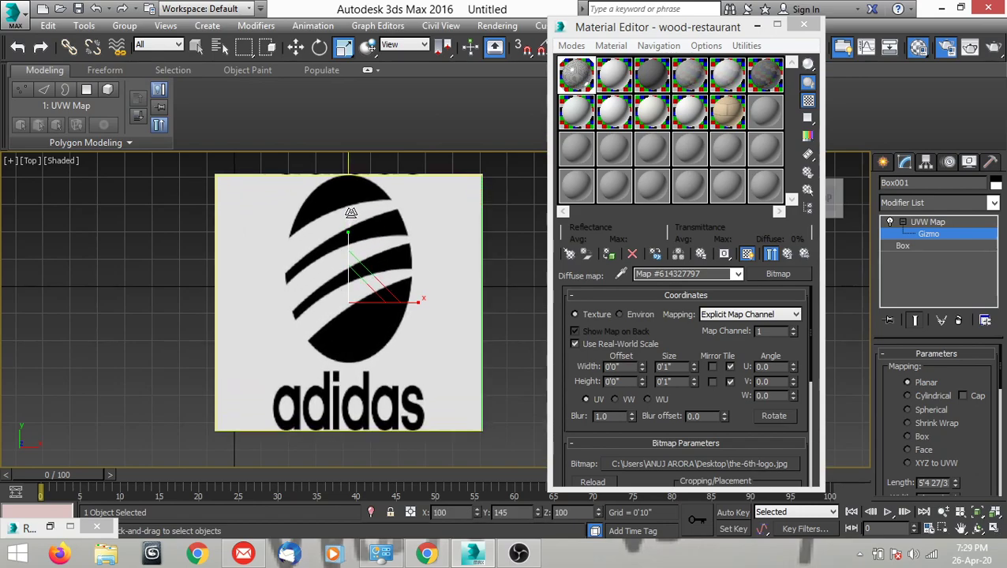
{"action": "left_click_drag", "start_coordinate": [416, 301], "coordinate": [431, 303]}
{"action": "middle_click_drag", "start_coordinate": [447, 360], "coordinate": [422, 356]}
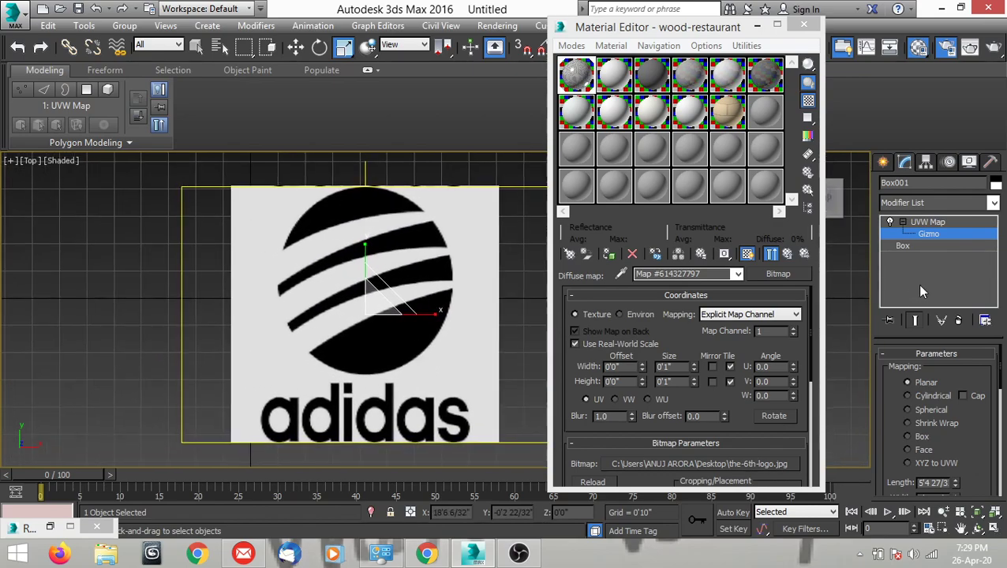
Leave the UVW Map modifier's Gizmo level, collapse the modifier, and activate Select and Move.
{"action": "left_click", "coordinate": [927, 221]}
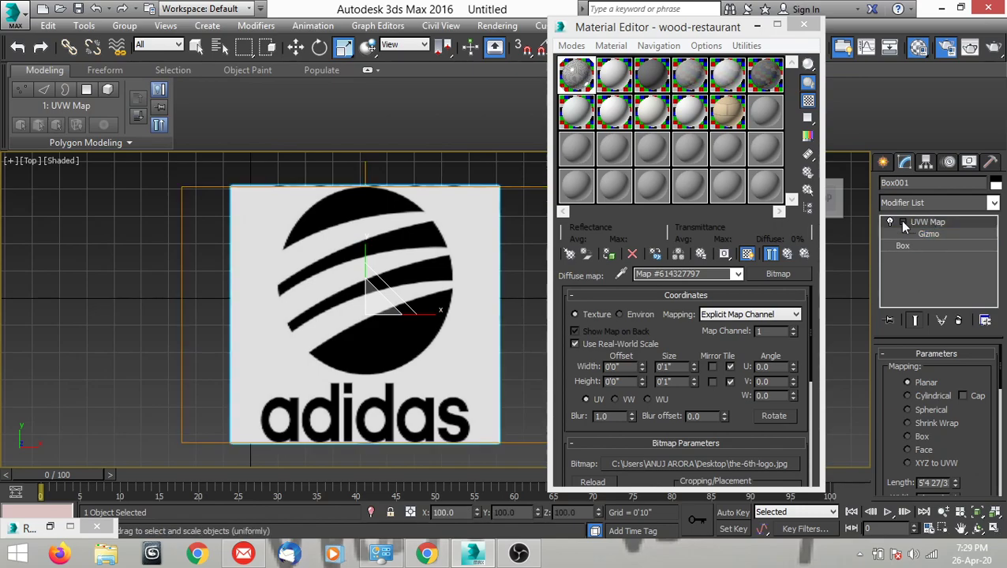
{"action": "left_click", "coordinate": [902, 223]}
{"action": "middle_click_drag", "start_coordinate": [426, 335], "coordinate": [390, 344]}
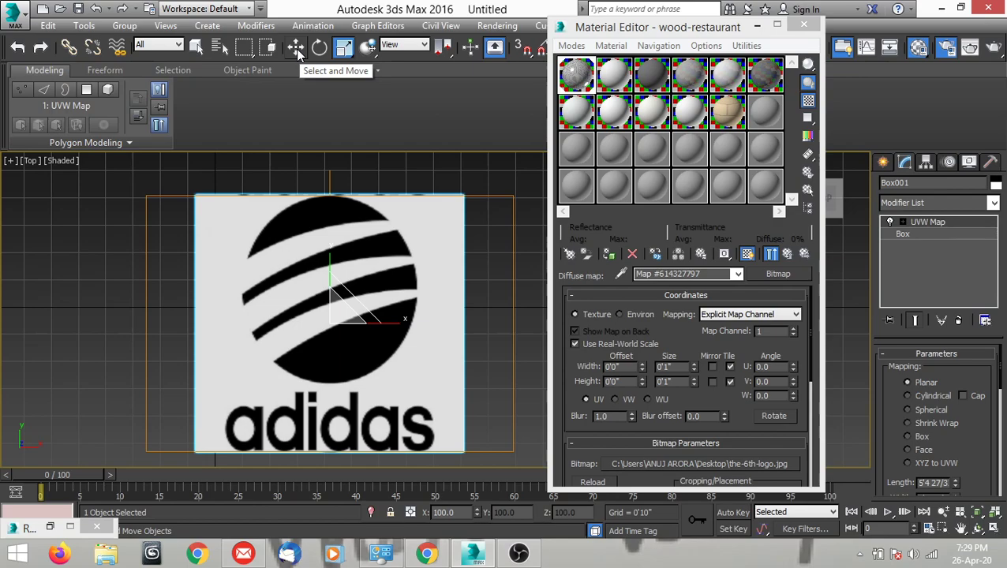
{"action": "middle_click_drag", "start_coordinate": [385, 265], "coordinate": [412, 284]}
{"action": "key", "text": "w"}
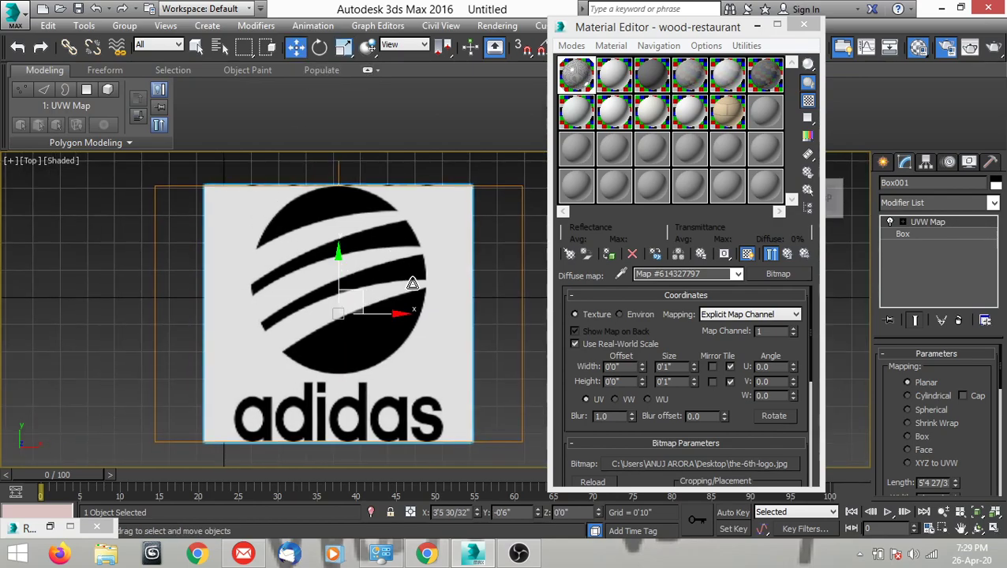
{"action": "middle_click_drag", "start_coordinate": [410, 338], "coordinate": [401, 340]}
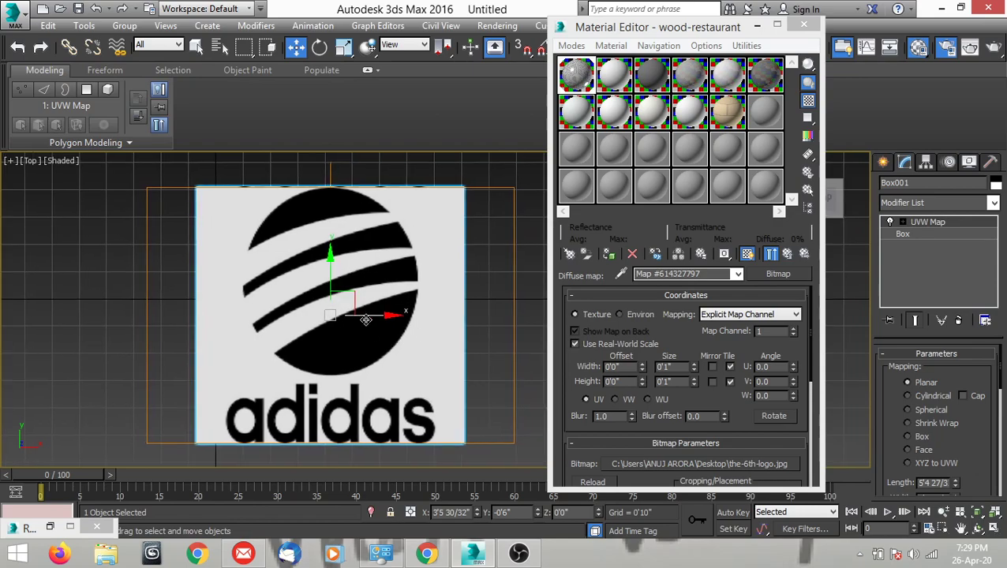
Try to trace the logo's top crescent with the Line spline tool, starting at its left tip.
{"action": "left_click", "coordinate": [882, 162]}
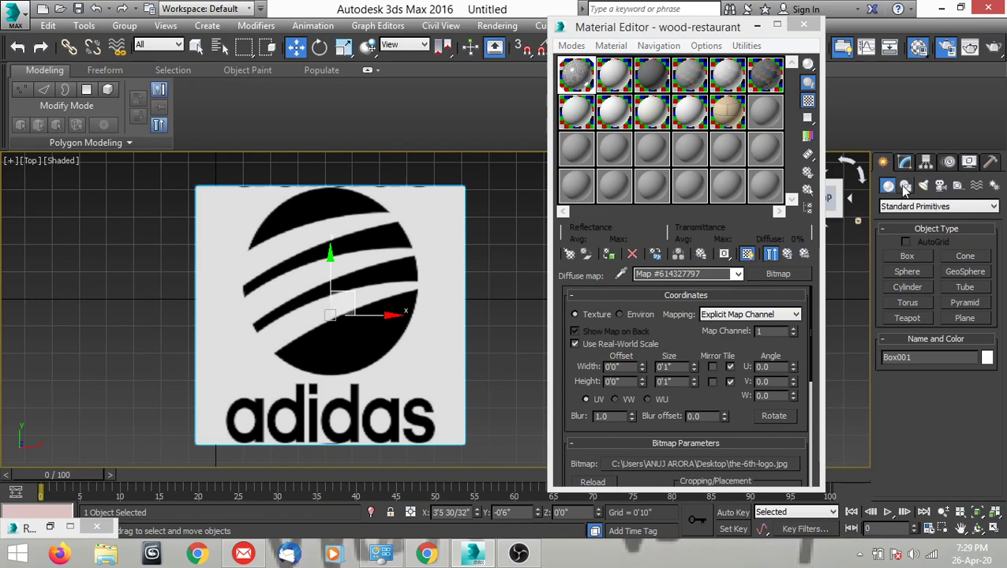
{"action": "left_click", "coordinate": [904, 186]}
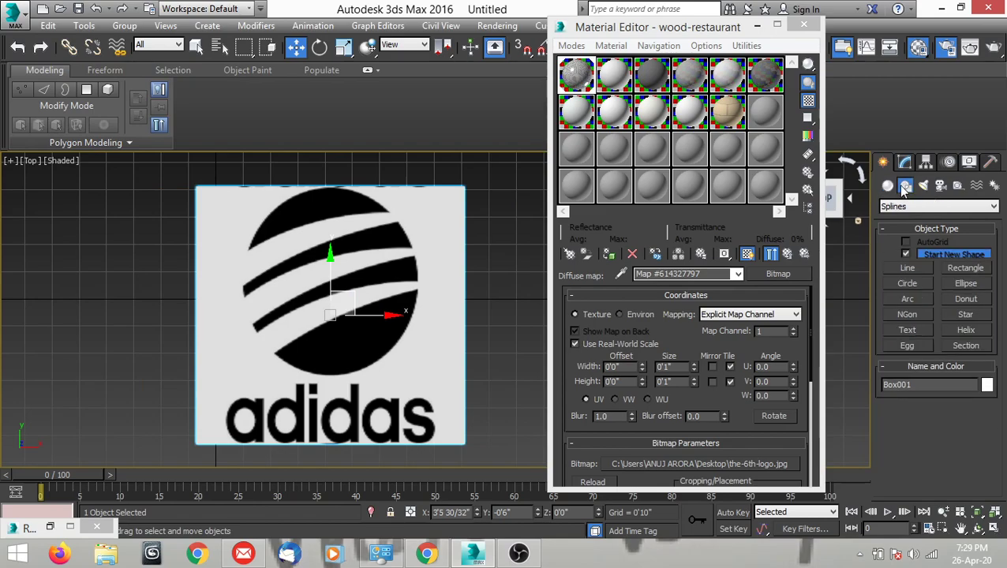
{"action": "left_click", "coordinate": [906, 272]}
{"action": "middle_click_drag", "start_coordinate": [304, 293], "coordinate": [327, 297]}
{"action": "scroll", "coordinate": [272, 229], "scroll_direction": "up", "scroll_amount": 5}
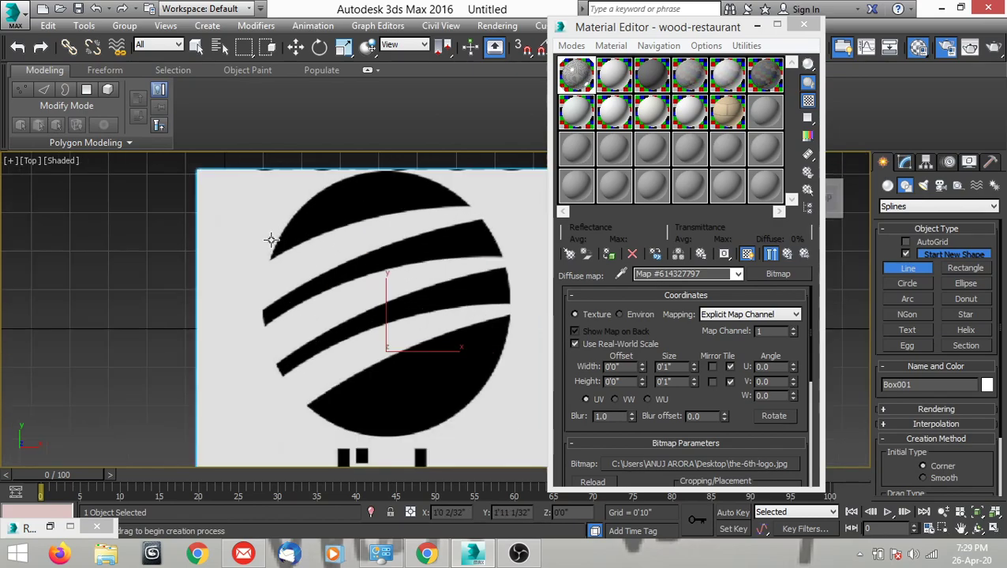
{"action": "left_click", "coordinate": [268, 264]}
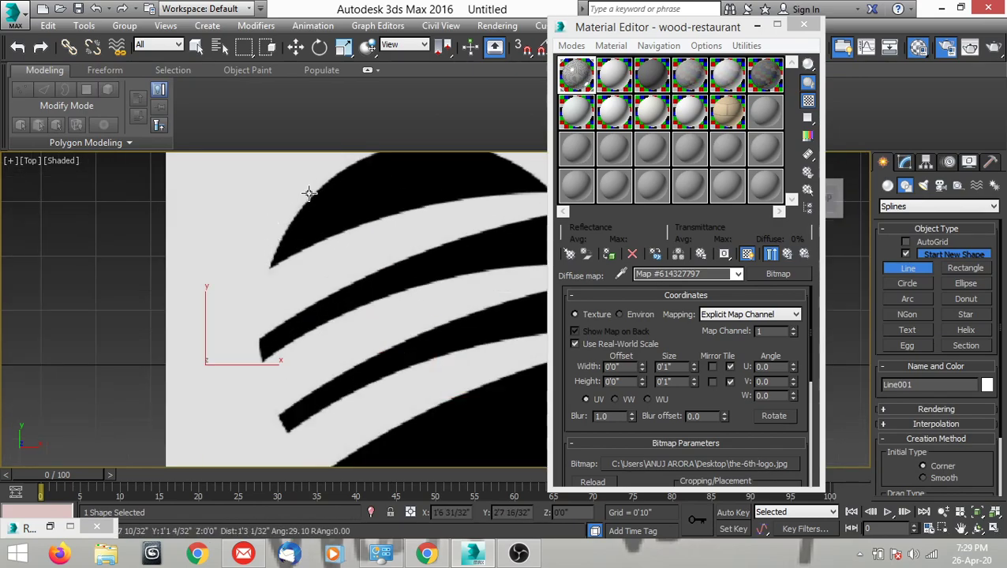
{"action": "scroll", "coordinate": [326, 218], "scroll_direction": "down", "scroll_amount": 2}
{"action": "scroll", "coordinate": [326, 218], "scroll_direction": "down", "scroll_amount": 2}
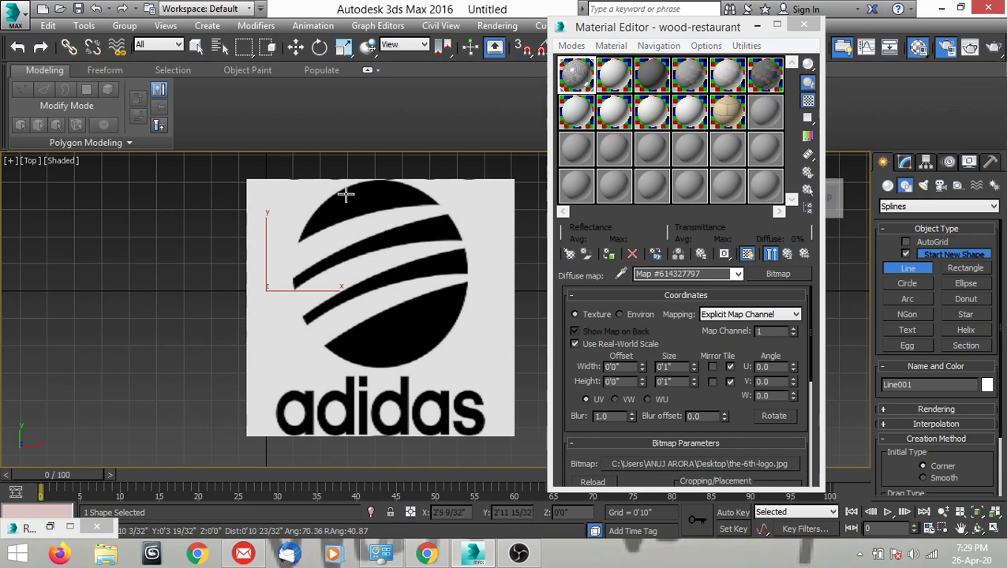
{"action": "right_click", "coordinate": [359, 227]}
{"action": "right_click", "coordinate": [359, 232]}
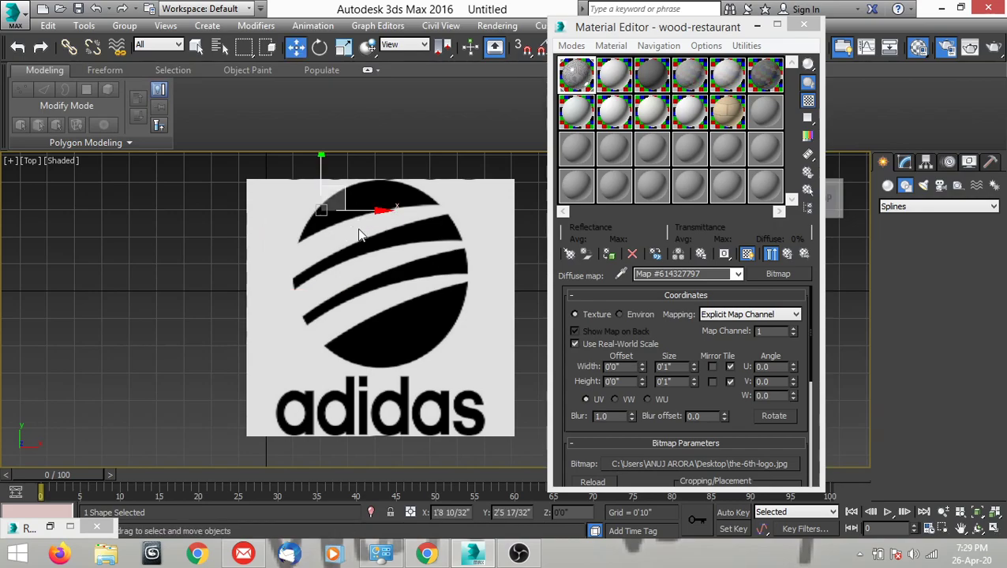
{"action": "middle_click_drag", "start_coordinate": [394, 236], "coordinate": [358, 279]}
{"action": "middle_click_drag", "start_coordinate": [311, 316], "coordinate": [342, 287]}
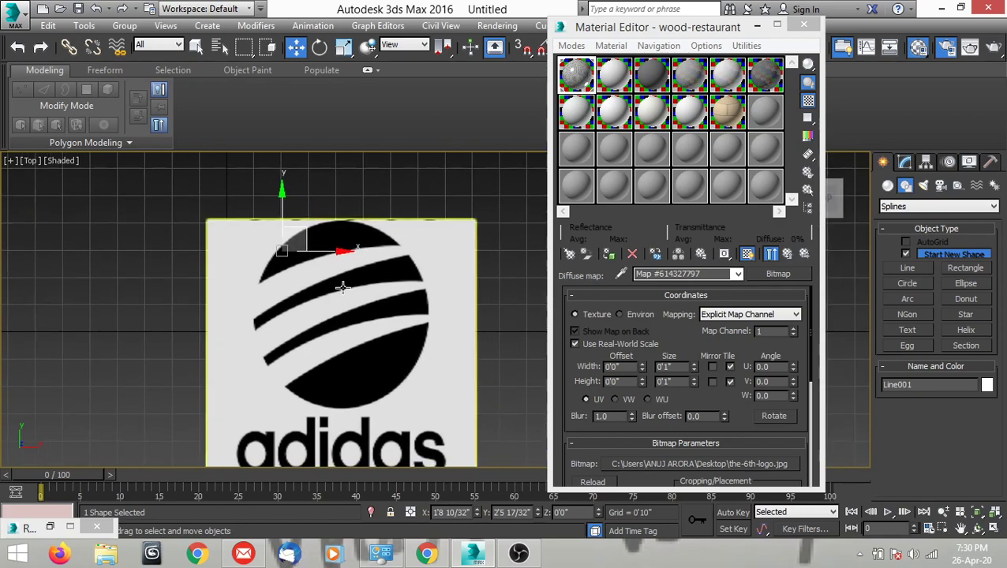
Move the logo box down to about Z -0'2 5/32" in the Front view, so it lies below the grid plane.
{"action": "left_click", "coordinate": [358, 333]}
{"action": "middle_click_drag", "start_coordinate": [357, 395], "coordinate": [396, 361]}
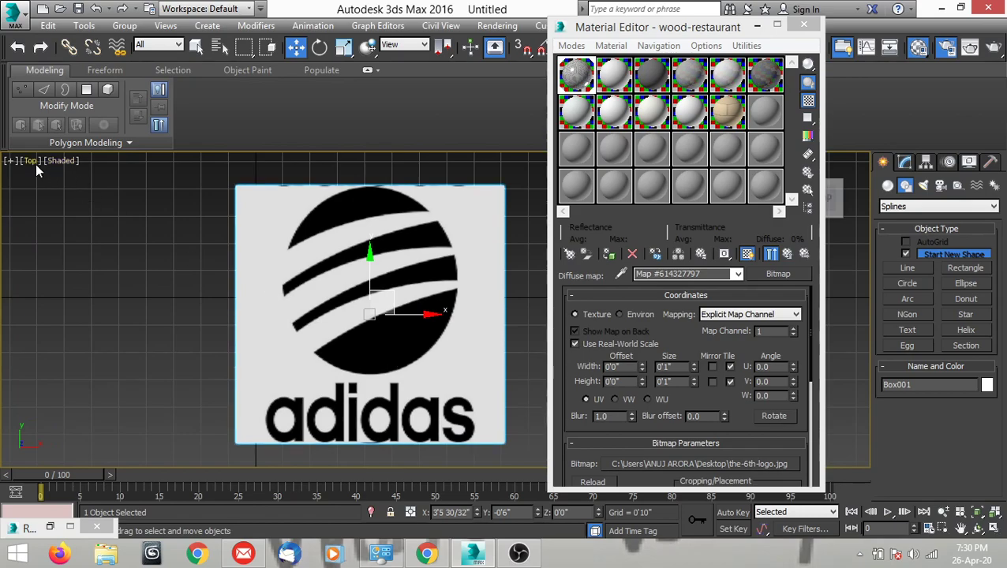
{"action": "middle_click_drag", "start_coordinate": [453, 383], "coordinate": [228, 404]}
{"action": "key", "text": "f"}
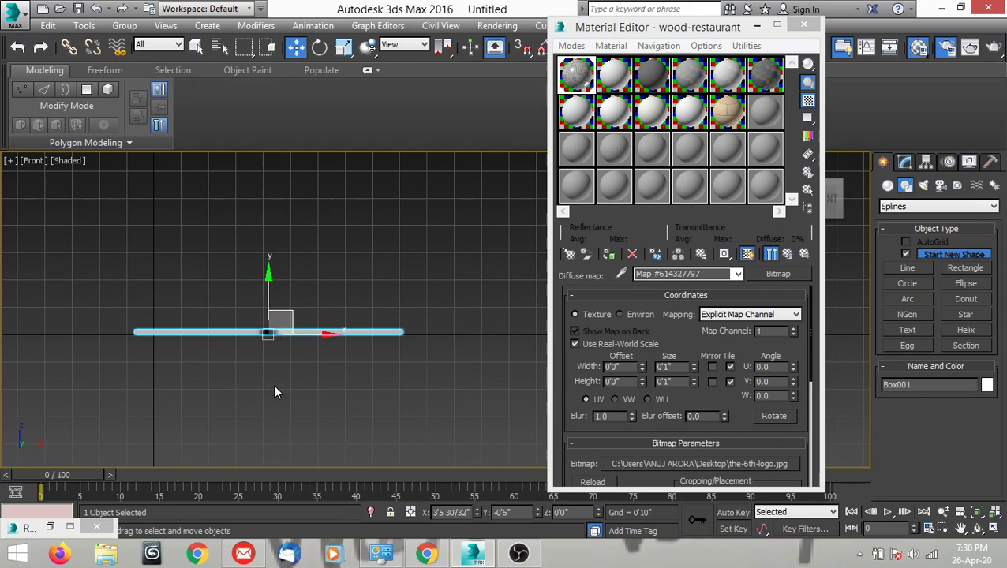
{"action": "middle_click_drag", "start_coordinate": [382, 369], "coordinate": [359, 370]}
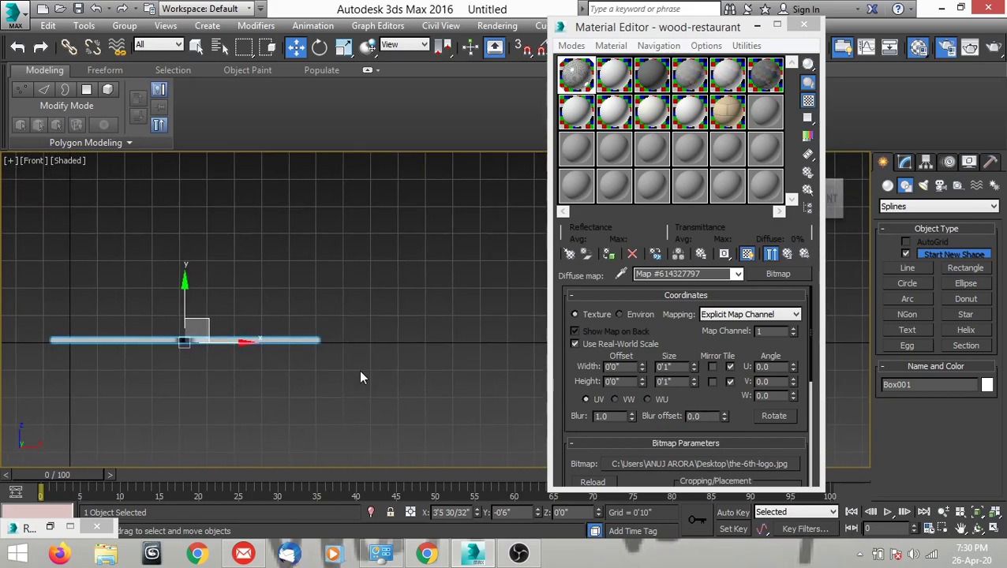
{"action": "key", "text": "g"}
{"action": "key", "text": "g"}
{"action": "mouse_move", "coordinate": [355, 377]}
{"action": "middle_mouse_down"}
{"action": "mouse_move", "coordinate": [397, 370]}
{"action": "mouse_move", "coordinate": [338, 376]}
{"action": "middle_mouse_up"}
{"action": "middle_click_drag", "start_coordinate": [344, 342], "coordinate": [408, 336]}
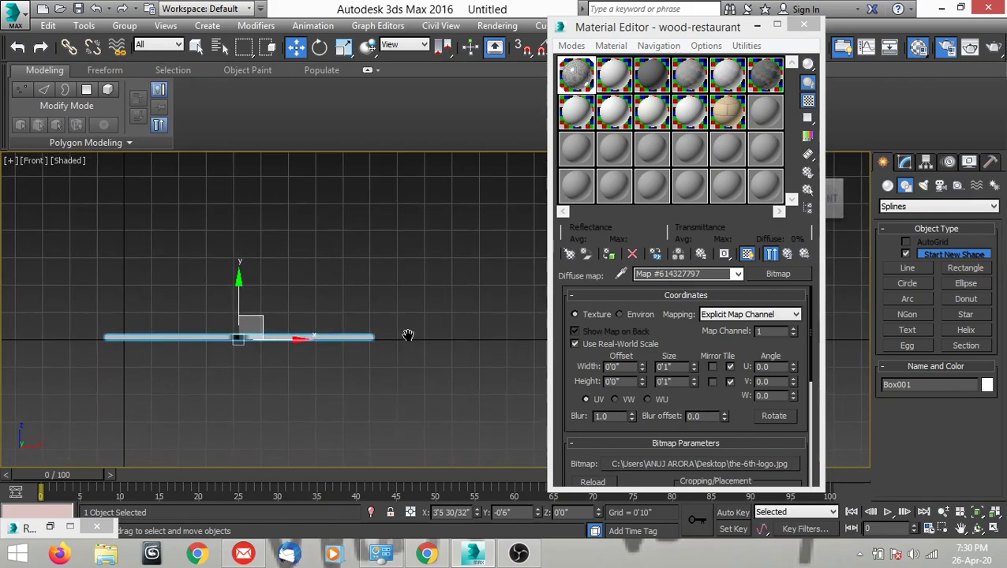
{"action": "middle_click_drag", "start_coordinate": [469, 356], "coordinate": [175, 350]}
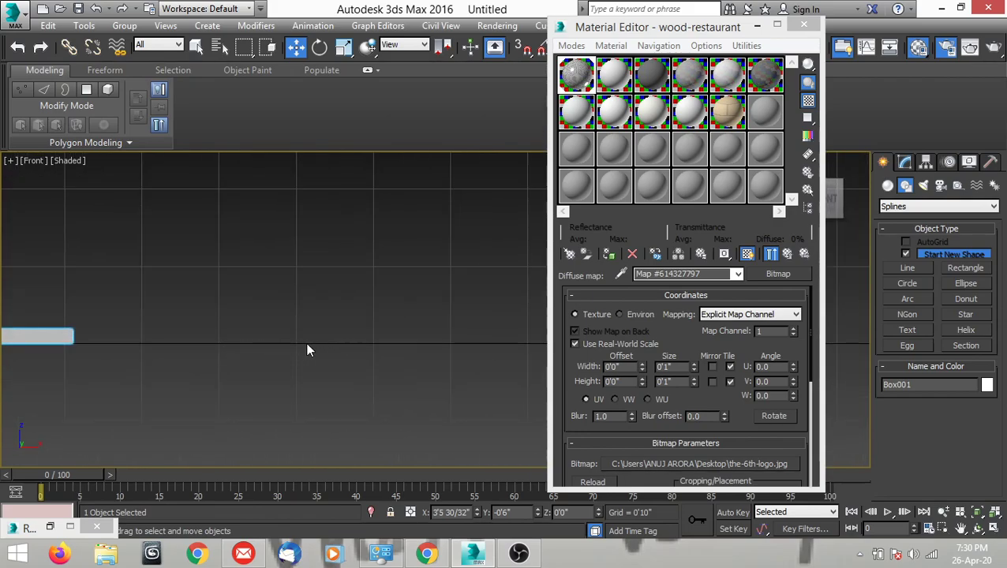
{"action": "key", "text": "z"}
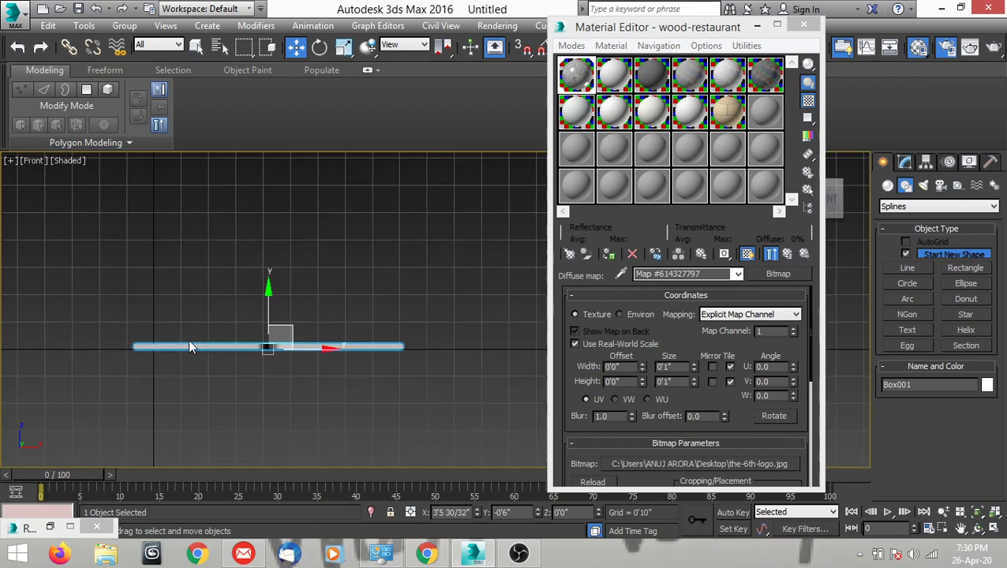
{"action": "scroll", "coordinate": [126, 349], "scroll_direction": "up", "scroll_amount": 3}
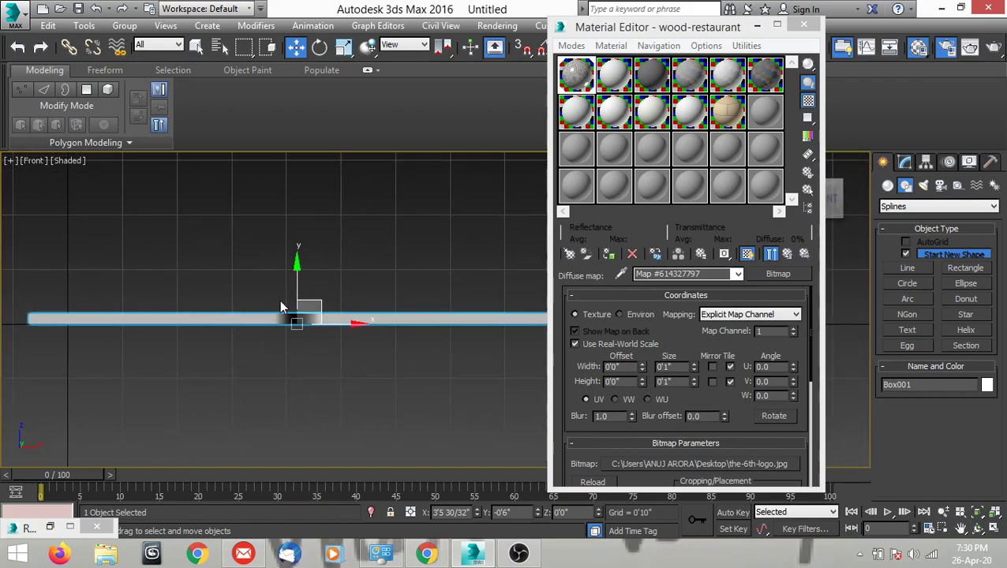
{"action": "scroll", "coordinate": [297, 293], "scroll_direction": "up", "scroll_amount": 2}
{"action": "mouse_move", "coordinate": [299, 319]}
{"action": "left_mouse_down"}
{"action": "mouse_move", "coordinate": [296, 343]}
{"action": "mouse_move", "coordinate": [296, 331]}
{"action": "left_mouse_up"}
{"action": "scroll", "coordinate": [339, 363], "scroll_direction": "down", "scroll_amount": 5}
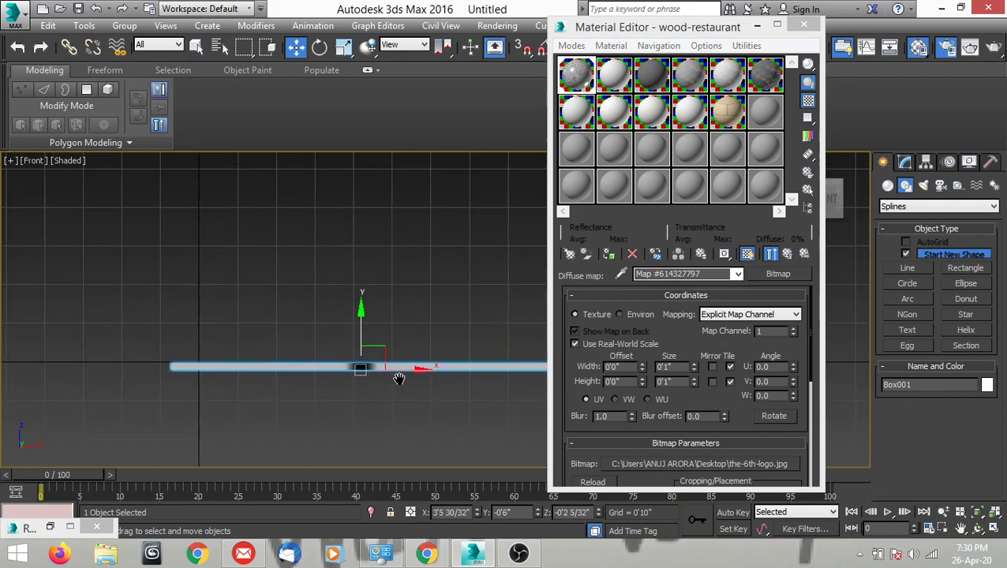
Return to the Top view of the logo and deselect the box.
{"action": "key", "text": "t"}
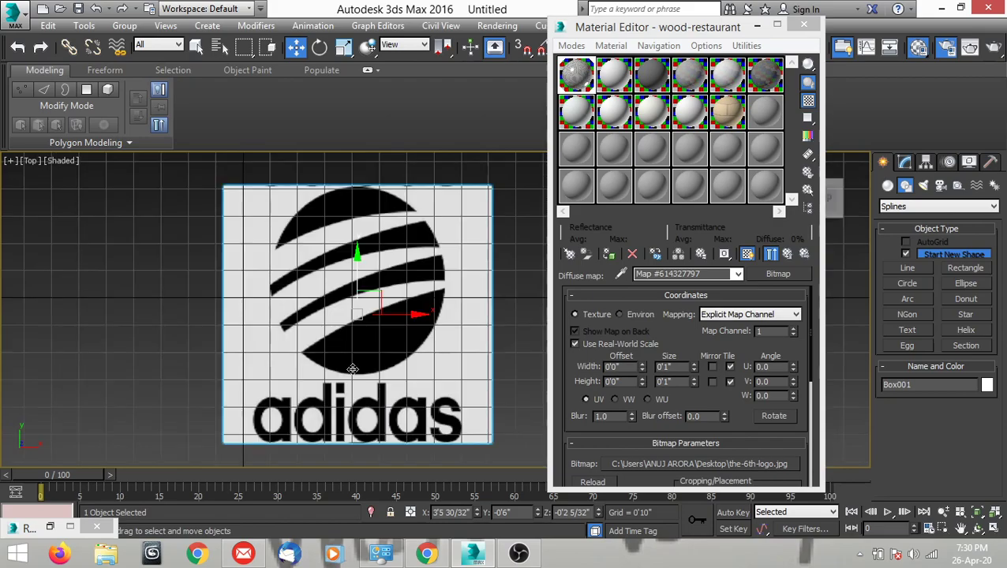
{"action": "middle_click_drag", "start_coordinate": [391, 365], "coordinate": [345, 381]}
{"action": "key", "text": "z"}
{"action": "left_click", "coordinate": [510, 346]}
{"action": "middle_click_drag", "start_coordinate": [526, 330], "coordinate": [480, 341]}
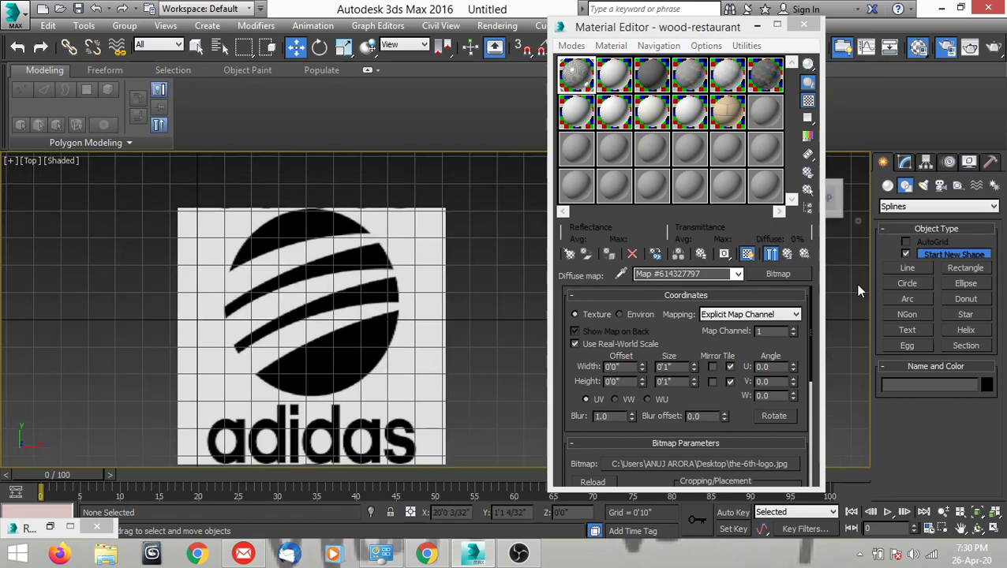
Start a Line spline on the logo's top crescent with vertices at its left tip, upper edge and right tip.
{"action": "left_click", "coordinate": [907, 269]}
{"action": "scroll", "coordinate": [275, 307], "scroll_direction": "up", "scroll_amount": 2}
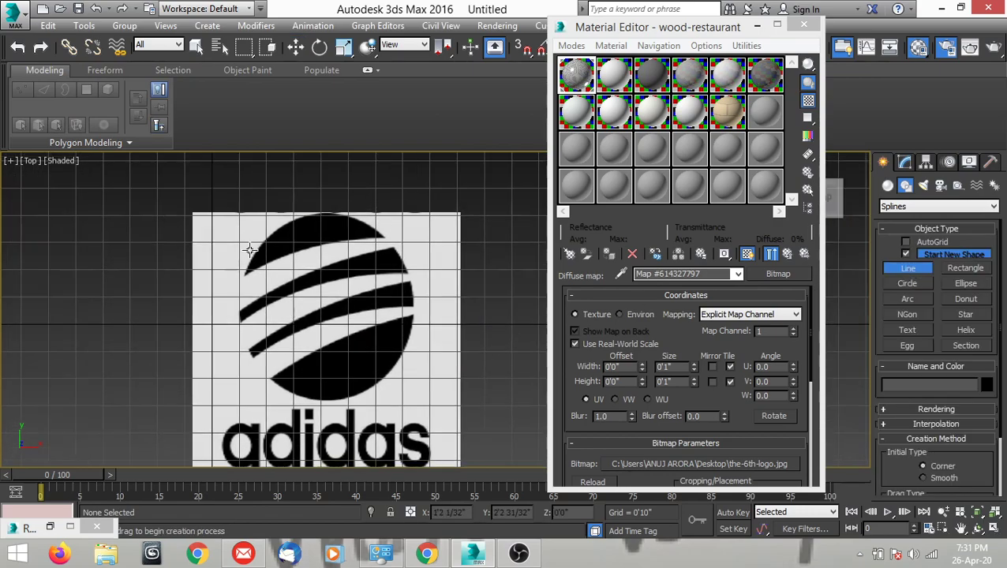
{"action": "scroll", "coordinate": [247, 265], "scroll_direction": "up", "scroll_amount": 6}
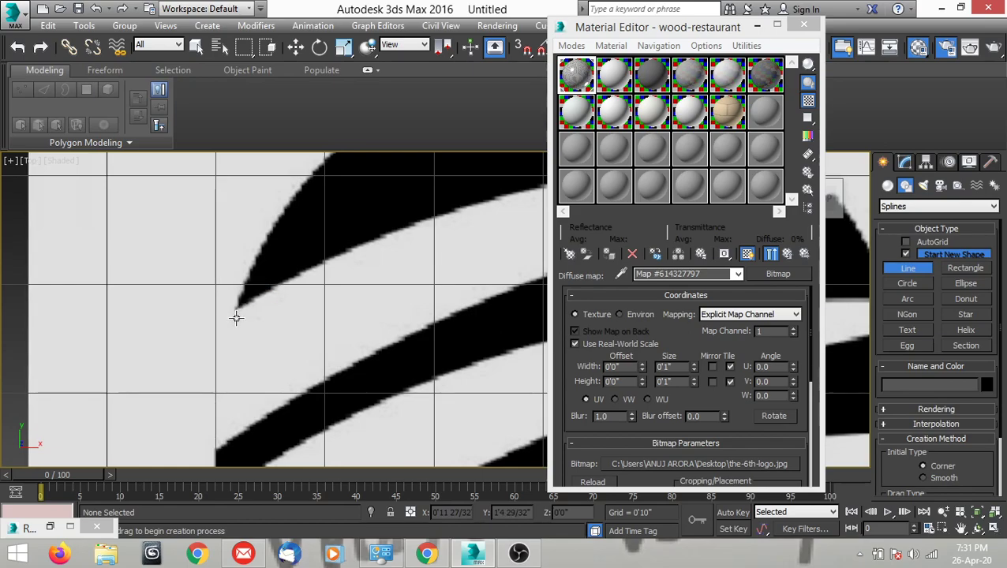
{"action": "left_click", "coordinate": [237, 306]}
{"action": "middle_click_drag", "start_coordinate": [333, 189], "coordinate": [211, 380]}
{"action": "scroll", "coordinate": [211, 380], "scroll_direction": "down", "scroll_amount": 2}
{"action": "scroll", "coordinate": [223, 330], "scroll_direction": "up", "scroll_amount": 3}
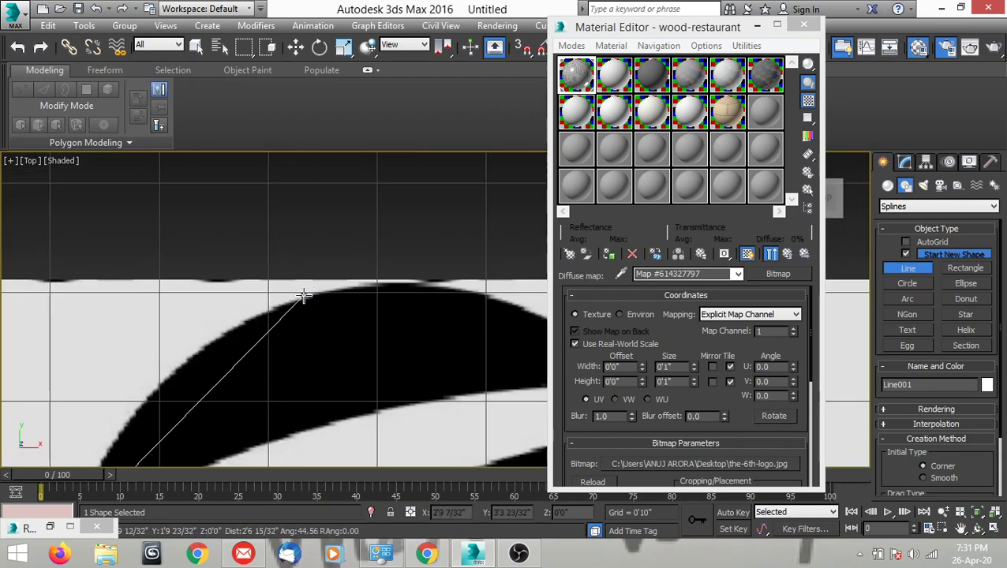
{"action": "left_click", "coordinate": [305, 297]}
{"action": "scroll", "coordinate": [220, 281], "scroll_direction": "down", "scroll_amount": 2}
{"action": "scroll", "coordinate": [422, 328], "scroll_direction": "up", "scroll_amount": 4}
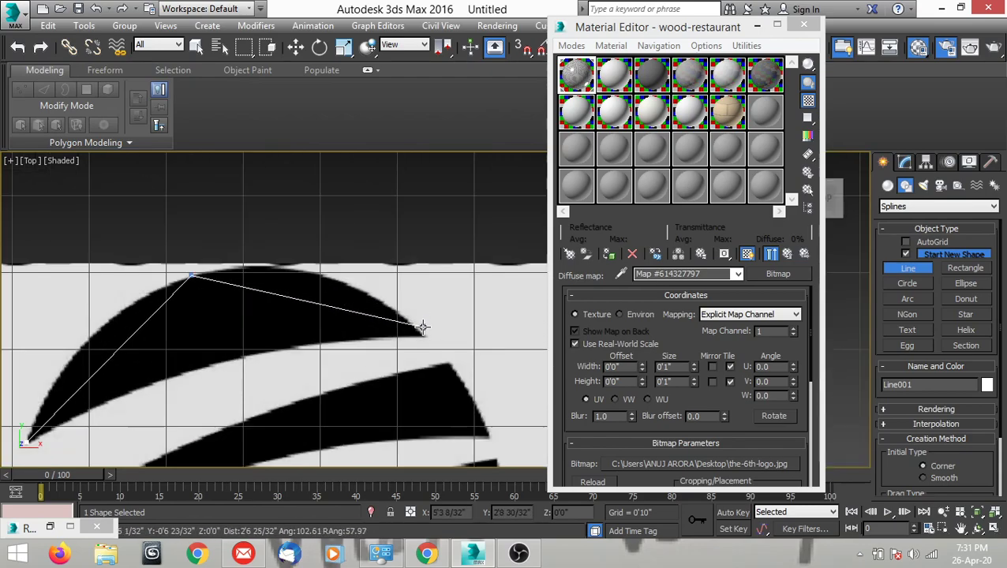
{"action": "left_click", "coordinate": [429, 351]}
Add a vertex midway along the crescent's lower edge, close the spline at the left tip, and end the Line command.
{"action": "scroll", "coordinate": [429, 351], "scroll_direction": "down", "scroll_amount": 3}
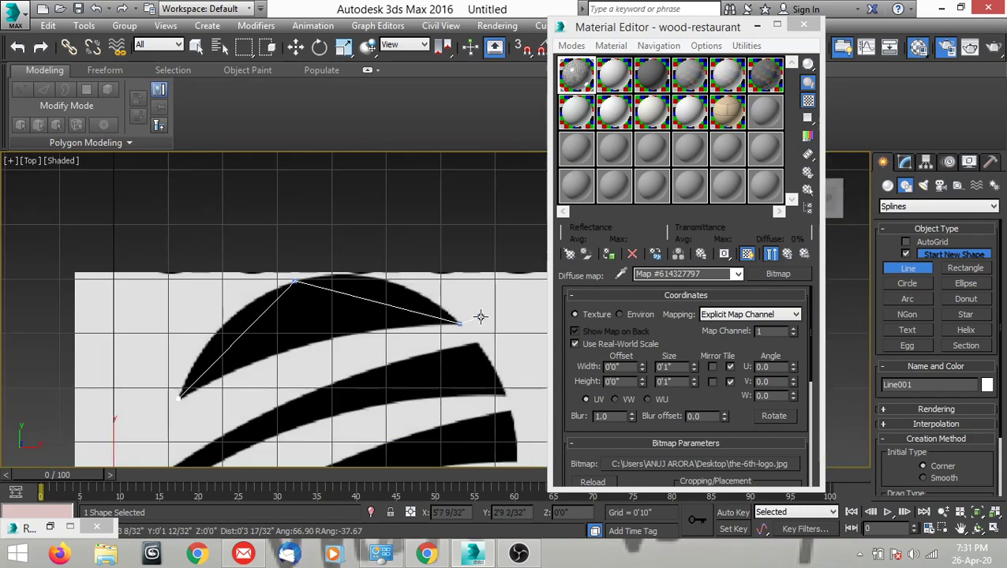
{"action": "scroll", "coordinate": [299, 347], "scroll_direction": "up", "scroll_amount": 4}
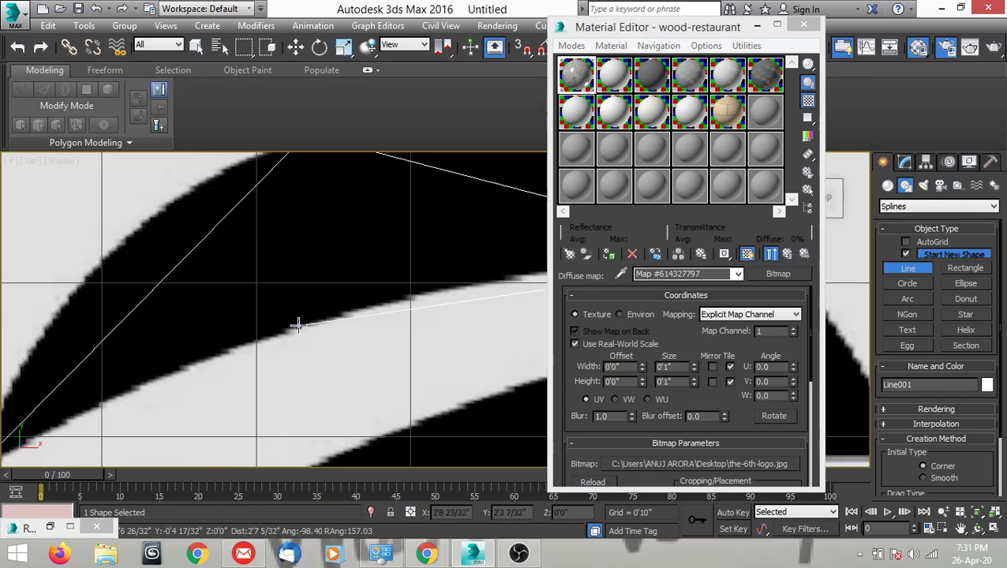
{"action": "scroll", "coordinate": [346, 332], "scroll_direction": "down", "scroll_amount": 3}
{"action": "scroll", "coordinate": [233, 377], "scroll_direction": "up", "scroll_amount": 5}
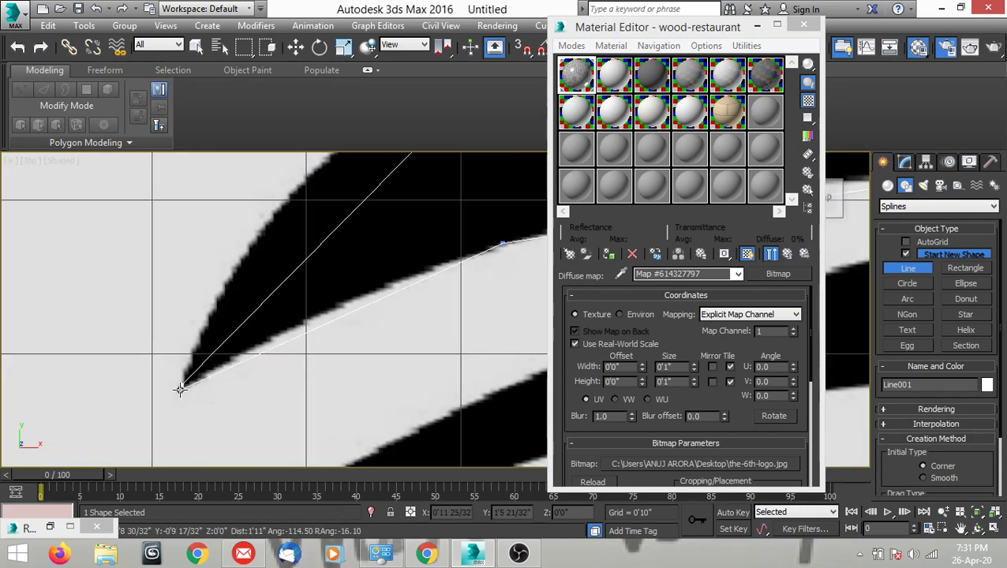
{"action": "left_click", "coordinate": [181, 385]}
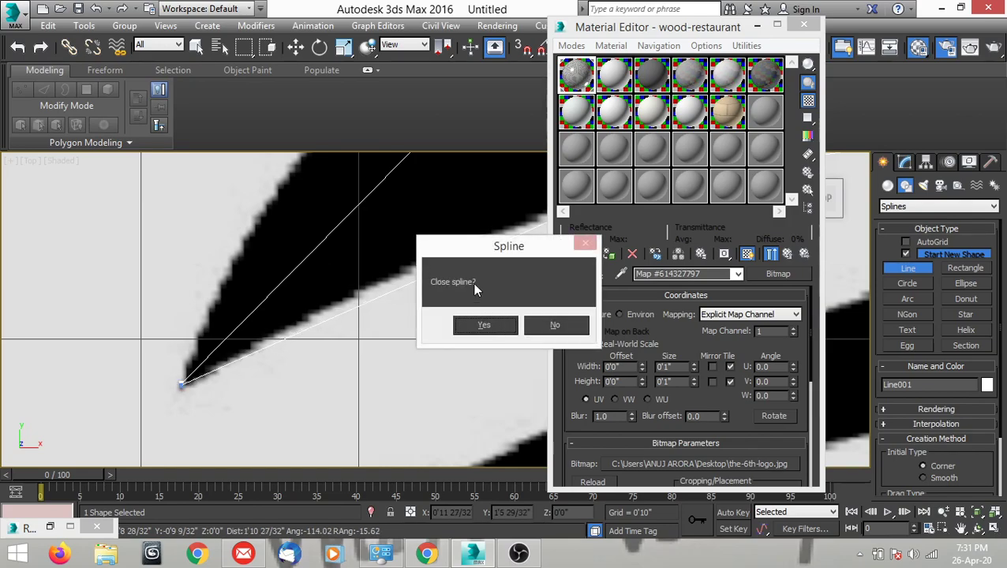
{"action": "left_click", "coordinate": [483, 325]}
{"action": "right_click", "coordinate": [408, 329]}
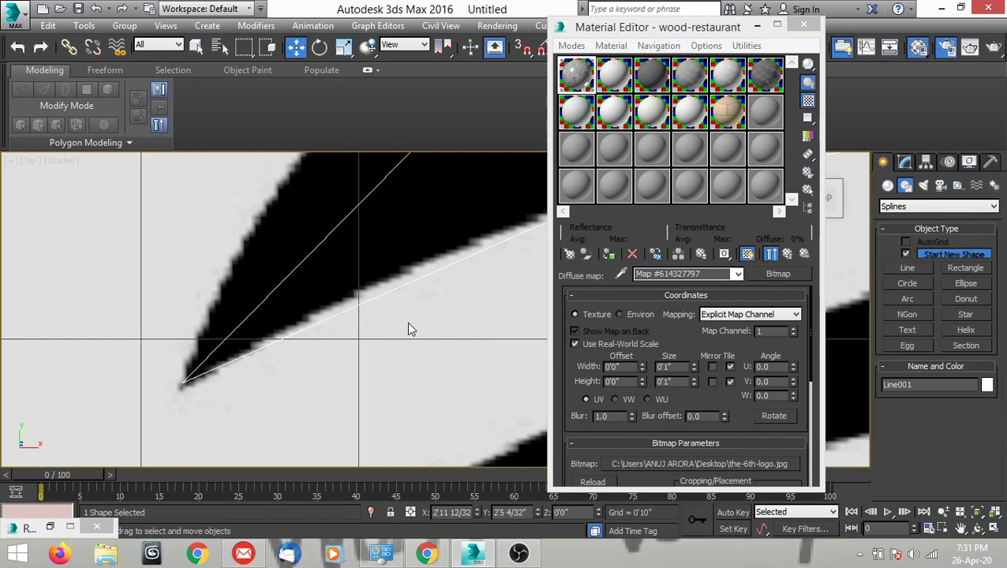
{"action": "scroll", "coordinate": [450, 317], "scroll_direction": "down", "scroll_amount": 5}
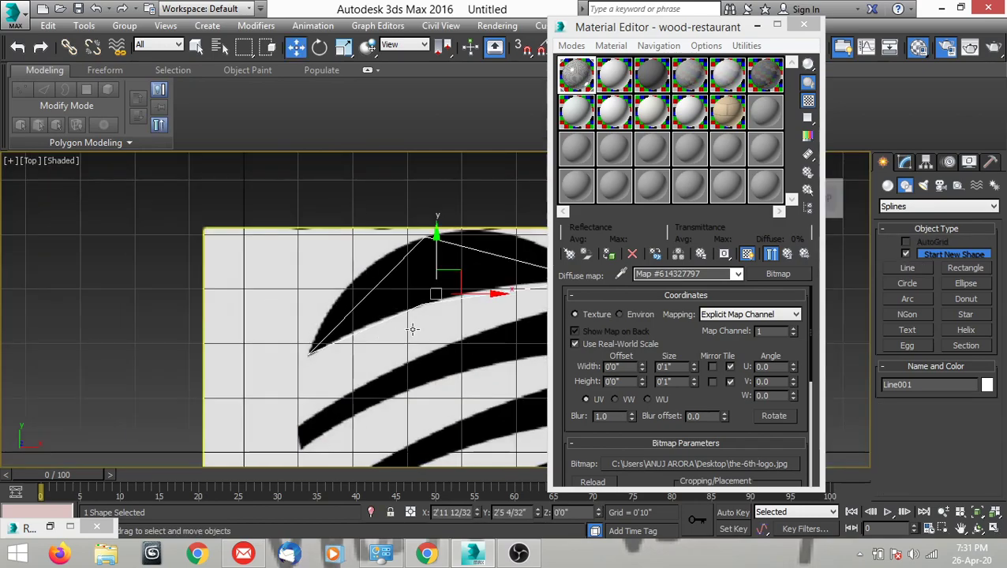
{"action": "scroll", "coordinate": [340, 324], "scroll_direction": "up", "scroll_amount": 3}
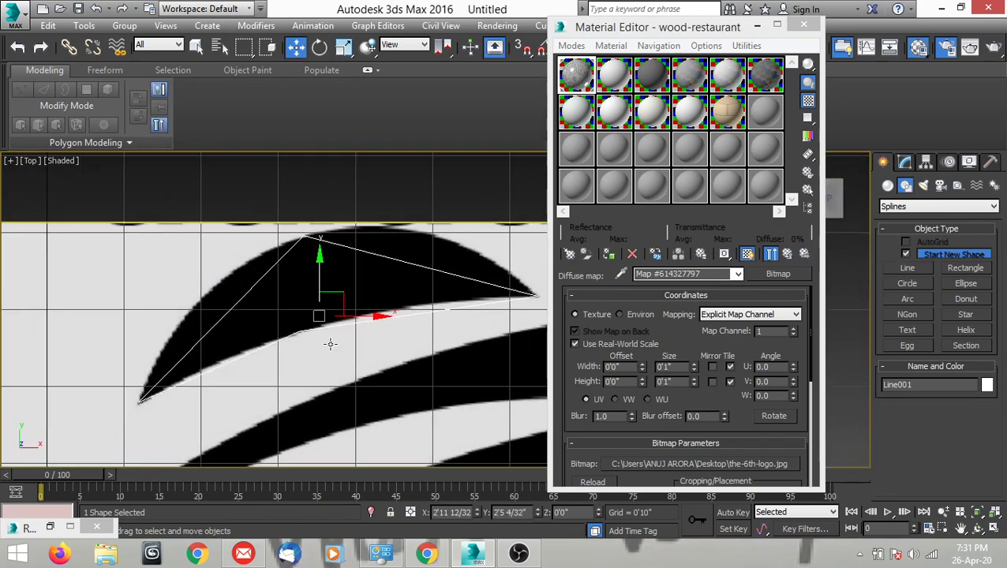
{"action": "mouse_move", "coordinate": [330, 345]}
{"action": "middle_mouse_down"}
{"action": "mouse_move", "coordinate": [344, 346]}
{"action": "mouse_move", "coordinate": [329, 341]}
{"action": "middle_mouse_up"}
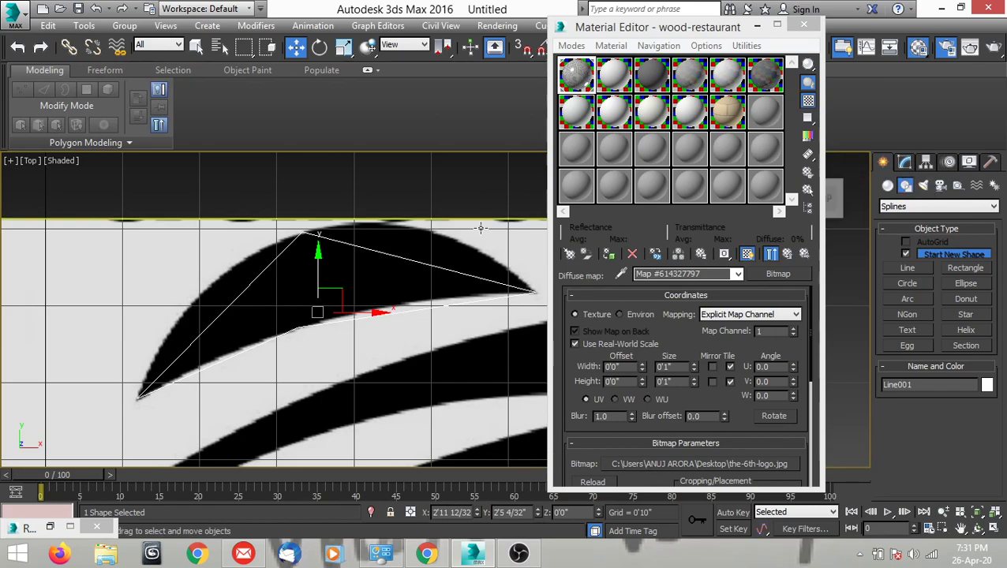
Enter vertex editing for the crescent line and convert its left-tip vertex to Bezier Corner.
{"action": "left_click", "coordinate": [903, 161]}
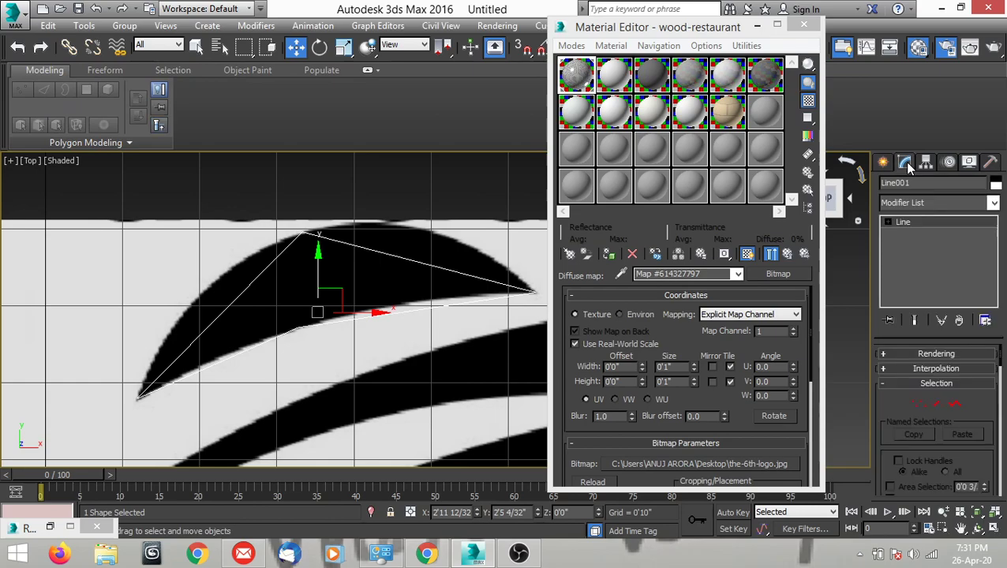
{"action": "middle_click_drag", "start_coordinate": [368, 286], "coordinate": [352, 290]}
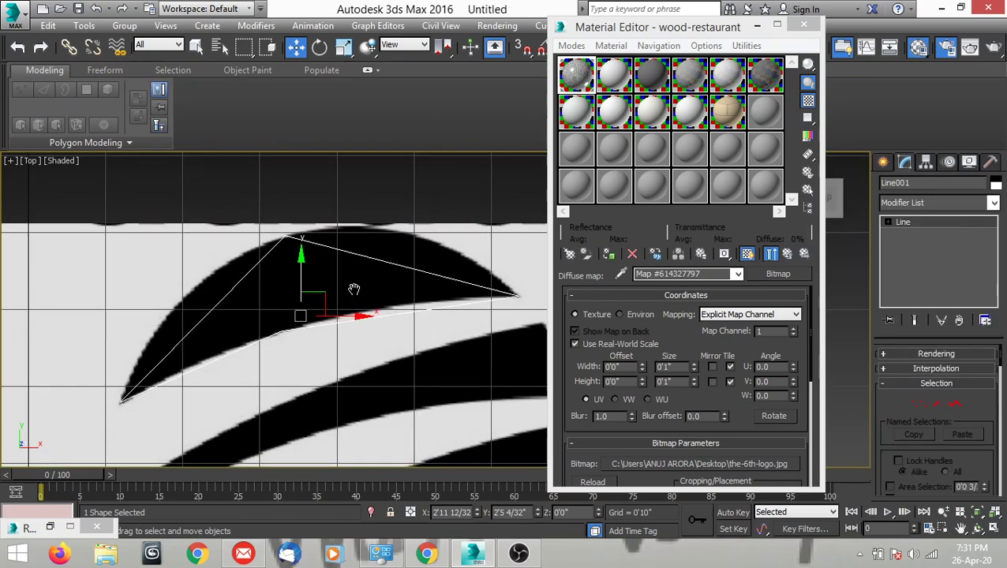
{"action": "left_click", "coordinate": [919, 405]}
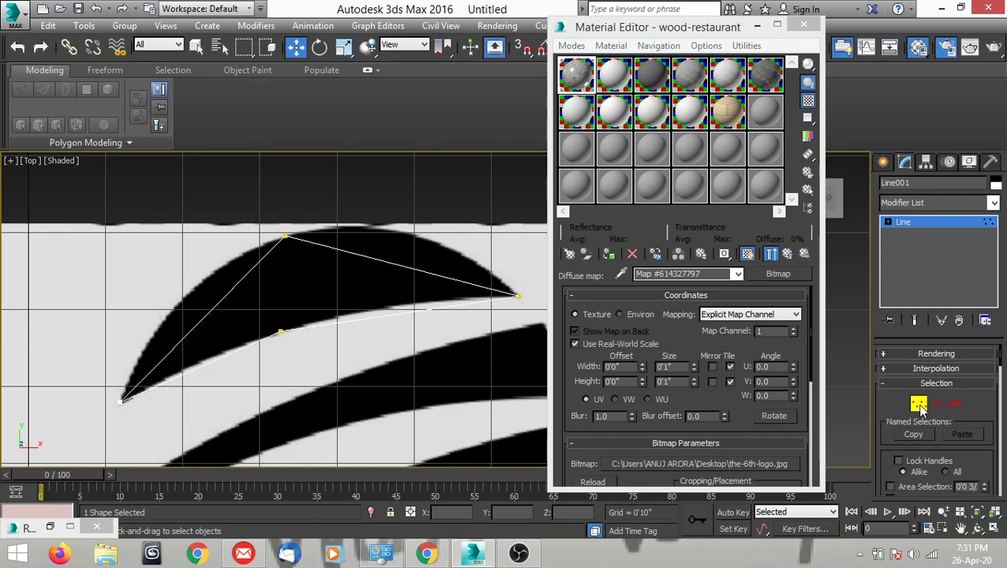
{"action": "scroll", "coordinate": [348, 341], "scroll_direction": "up", "scroll_amount": 5}
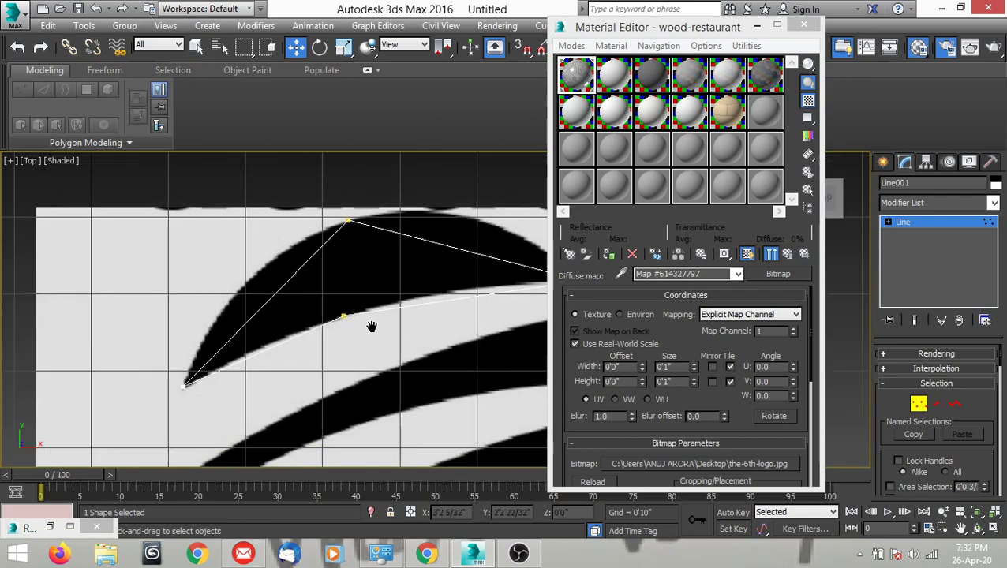
{"action": "scroll", "coordinate": [257, 359], "scroll_direction": "up", "scroll_amount": 3}
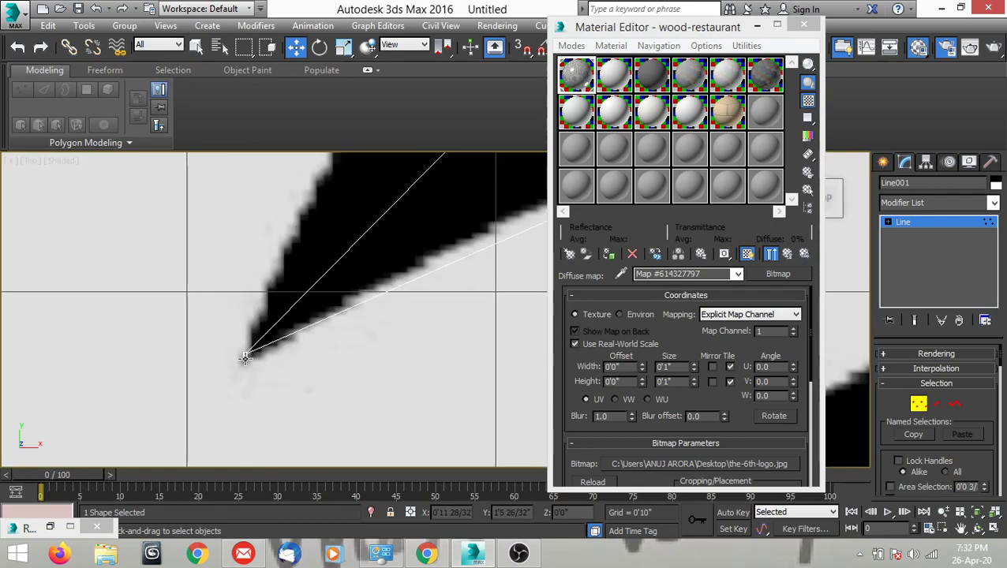
{"action": "left_click", "coordinate": [245, 356]}
{"action": "middle_click_drag", "start_coordinate": [286, 377], "coordinate": [258, 387]}
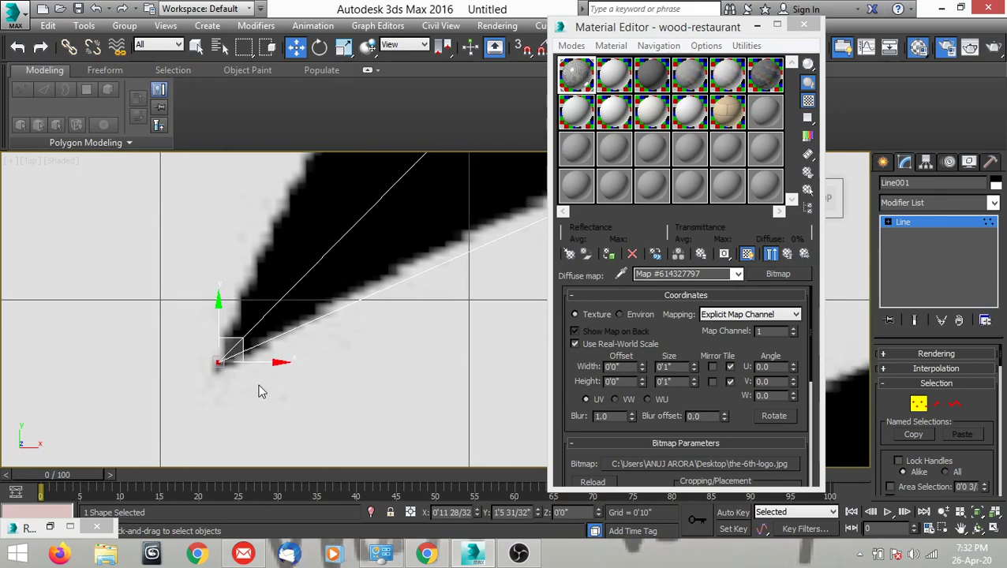
{"action": "scroll", "coordinate": [241, 376], "scroll_direction": "down", "scroll_amount": 3}
{"action": "scroll", "coordinate": [251, 376], "scroll_direction": "up", "scroll_amount": 2}
{"action": "scroll", "coordinate": [250, 375], "scroll_direction": "up", "scroll_amount": 2}
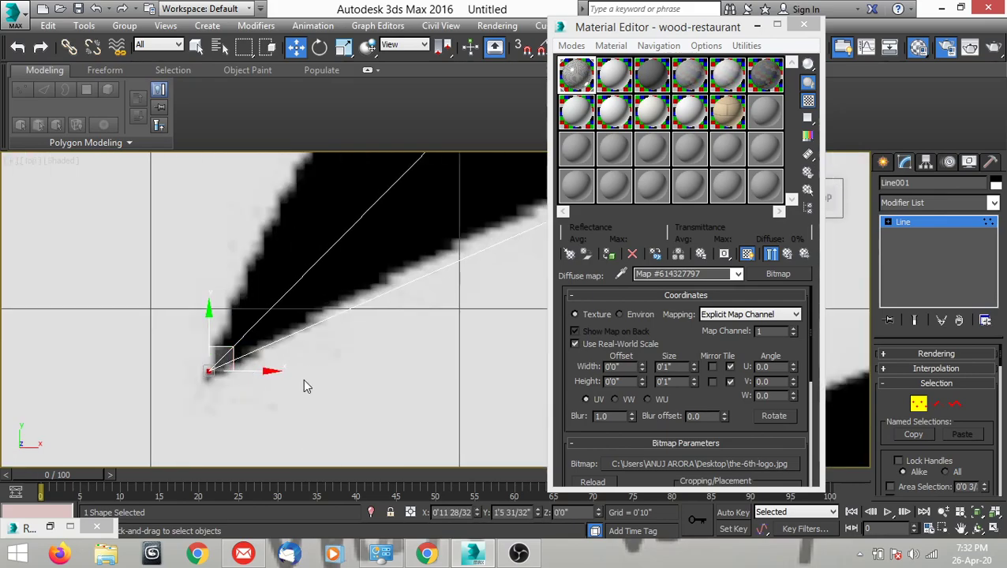
{"action": "right_click", "coordinate": [303, 349]}
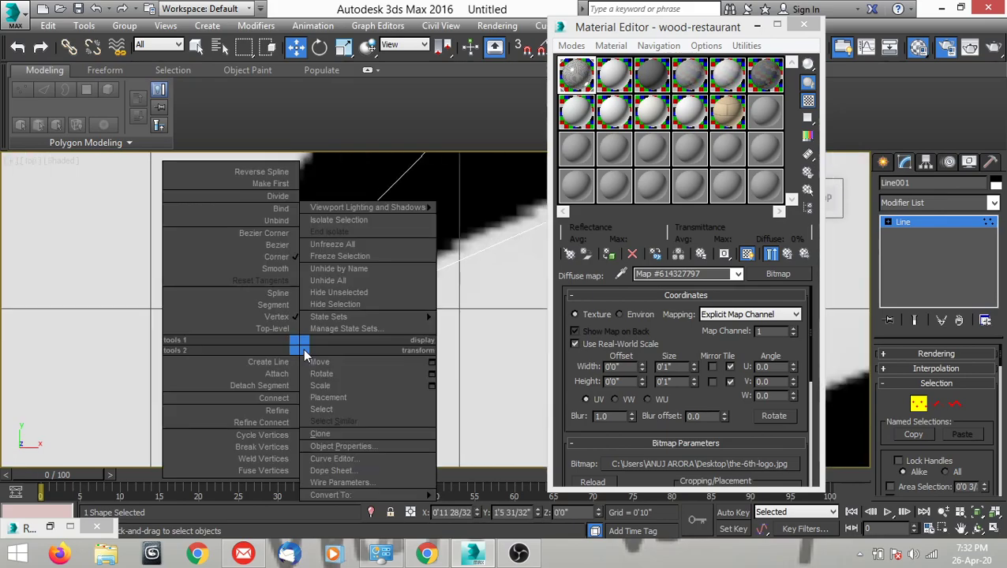
{"action": "left_click", "coordinate": [268, 233]}
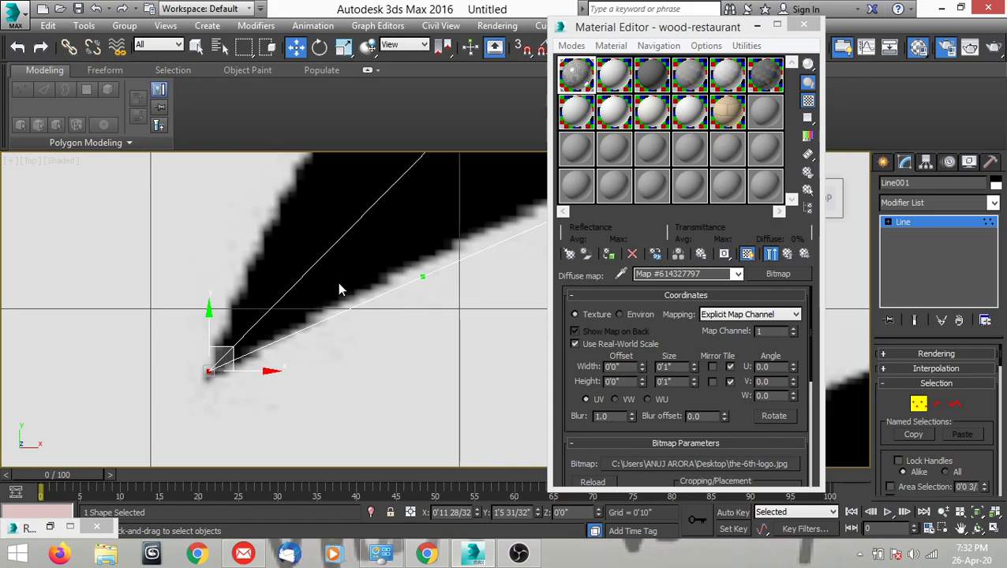
Pull the left-tip vertex's upper handle outward so the spline bends along the start of the crescent's upper-left edge.
{"action": "middle_click_drag", "start_coordinate": [340, 284], "coordinate": [309, 388]}
{"action": "scroll", "coordinate": [361, 347], "scroll_direction": "down", "scroll_amount": 3}
{"action": "middle_click_drag", "start_coordinate": [364, 347], "coordinate": [376, 289]}
{"action": "scroll", "coordinate": [376, 289], "scroll_direction": "up", "scroll_amount": 1}
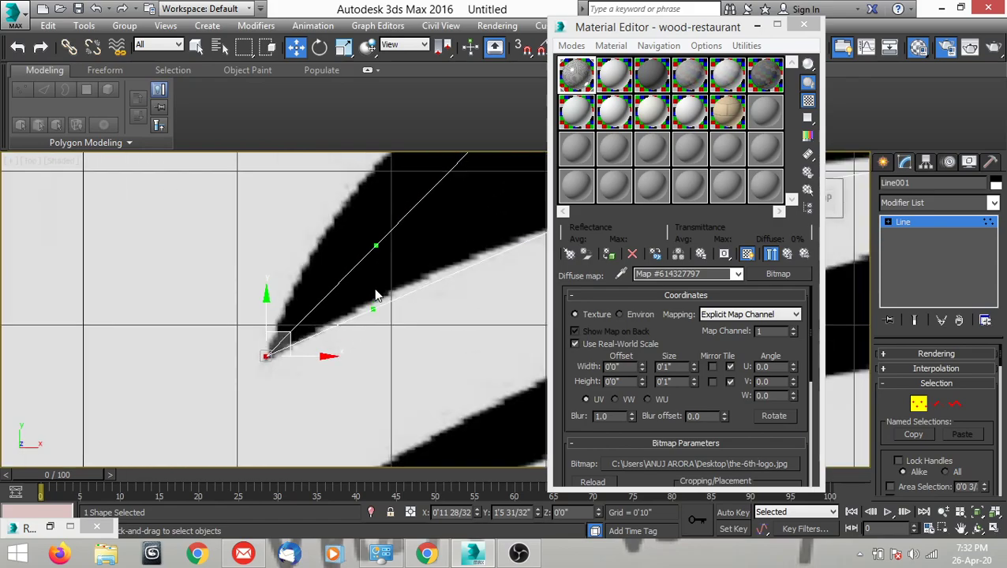
{"action": "scroll", "coordinate": [375, 295], "scroll_direction": "up", "scroll_amount": 2}
{"action": "left_click_drag", "start_coordinate": [376, 225], "coordinate": [359, 214]}
{"action": "left_click_drag", "start_coordinate": [379, 315], "coordinate": [382, 332]}
{"action": "middle_click_drag", "start_coordinate": [385, 253], "coordinate": [390, 280]}
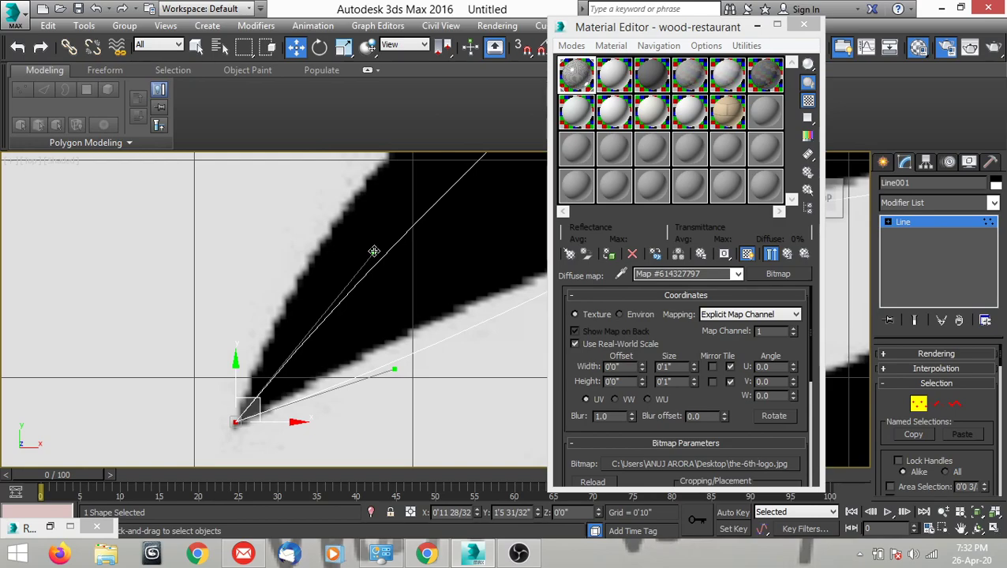
{"action": "left_click_drag", "start_coordinate": [371, 249], "coordinate": [282, 219]}
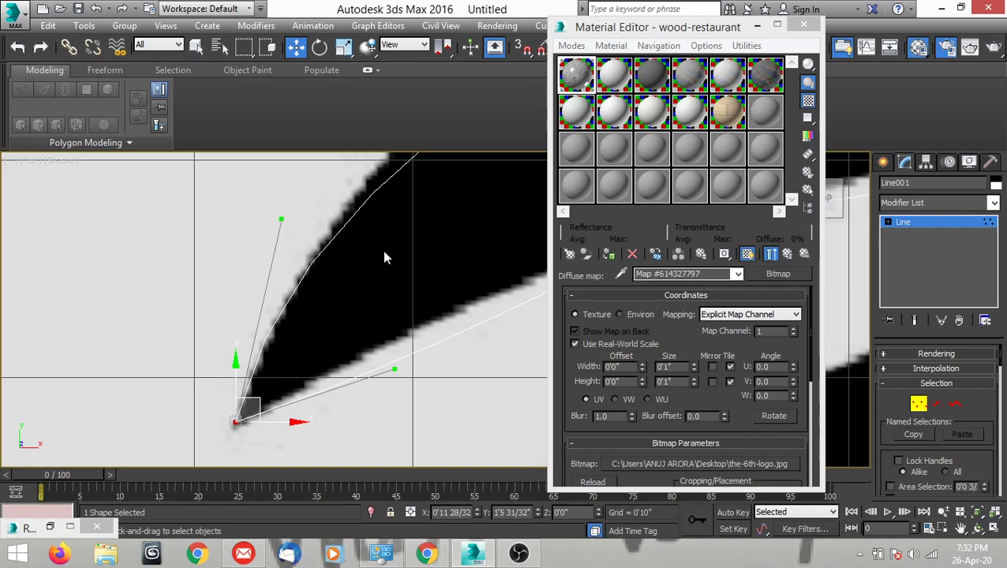
Convert the vertex on the crescent's upper edge to Bezier Corner and bend its left handle to match the upper-left curve.
{"action": "scroll", "coordinate": [385, 257], "scroll_direction": "down", "scroll_amount": 1}
{"action": "scroll", "coordinate": [281, 352], "scroll_direction": "down", "scroll_amount": 2}
{"action": "scroll", "coordinate": [315, 300], "scroll_direction": "up", "scroll_amount": 1}
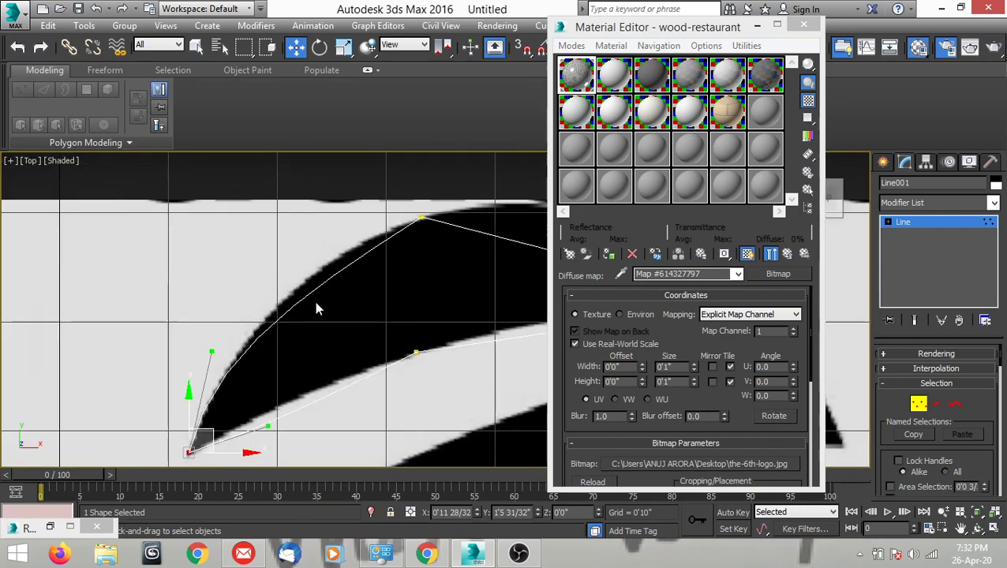
{"action": "scroll", "coordinate": [422, 217], "scroll_direction": "up", "scroll_amount": 2}
{"action": "left_click", "coordinate": [422, 211]}
{"action": "right_click", "coordinate": [420, 239]}
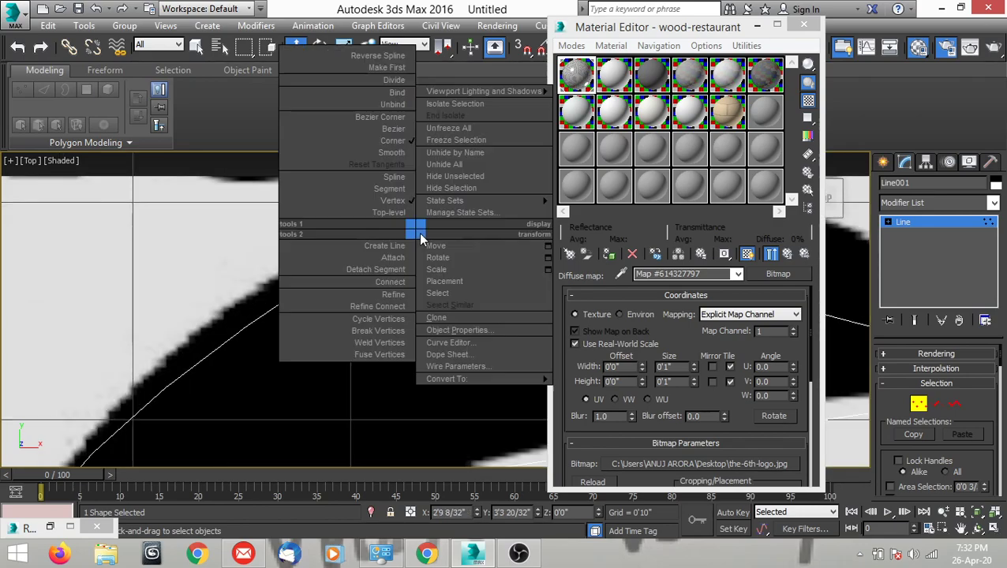
{"action": "left_click", "coordinate": [385, 168]}
{"action": "middle_click_drag", "start_coordinate": [379, 268], "coordinate": [426, 274]}
{"action": "left_click_drag", "start_coordinate": [258, 350], "coordinate": [249, 291]}
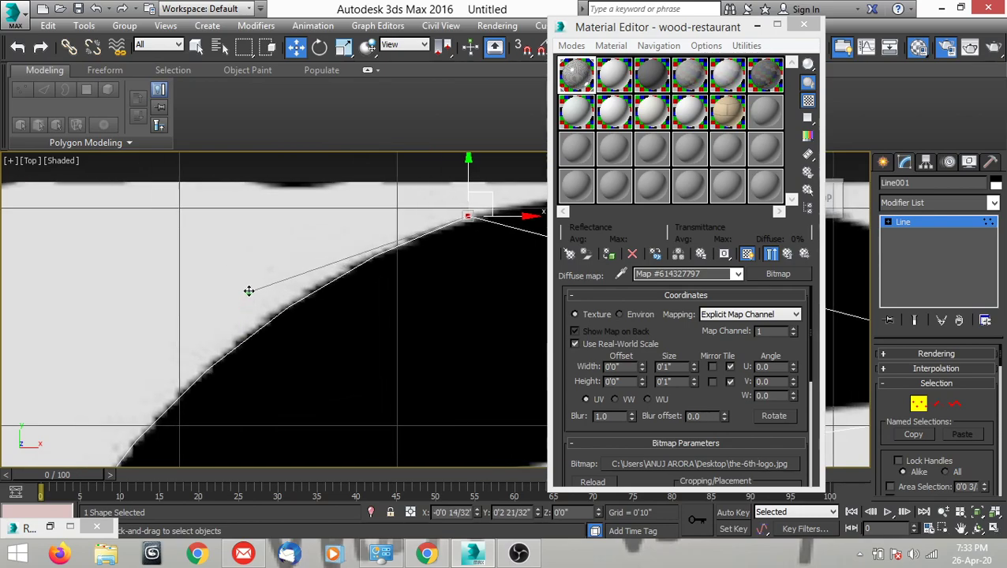
Raise the upper-edge vertex's right handle so the spline arches along the crescent's upper-right edge.
{"action": "scroll", "coordinate": [249, 291], "scroll_direction": "down", "scroll_amount": 2}
{"action": "scroll", "coordinate": [245, 327], "scroll_direction": "up", "scroll_amount": 4}
{"action": "mouse_move", "coordinate": [427, 283]}
{"action": "middle_mouse_down"}
{"action": "mouse_move", "coordinate": [318, 321]}
{"action": "mouse_move", "coordinate": [299, 297]}
{"action": "mouse_move", "coordinate": [281, 300]}
{"action": "mouse_move", "coordinate": [344, 267]}
{"action": "mouse_move", "coordinate": [293, 277]}
{"action": "mouse_move", "coordinate": [406, 281]}
{"action": "mouse_move", "coordinate": [257, 330]}
{"action": "middle_mouse_up"}
{"action": "scroll", "coordinate": [273, 236], "scroll_direction": "down", "scroll_amount": 3}
{"action": "scroll", "coordinate": [337, 273], "scroll_direction": "up", "scroll_amount": 2}
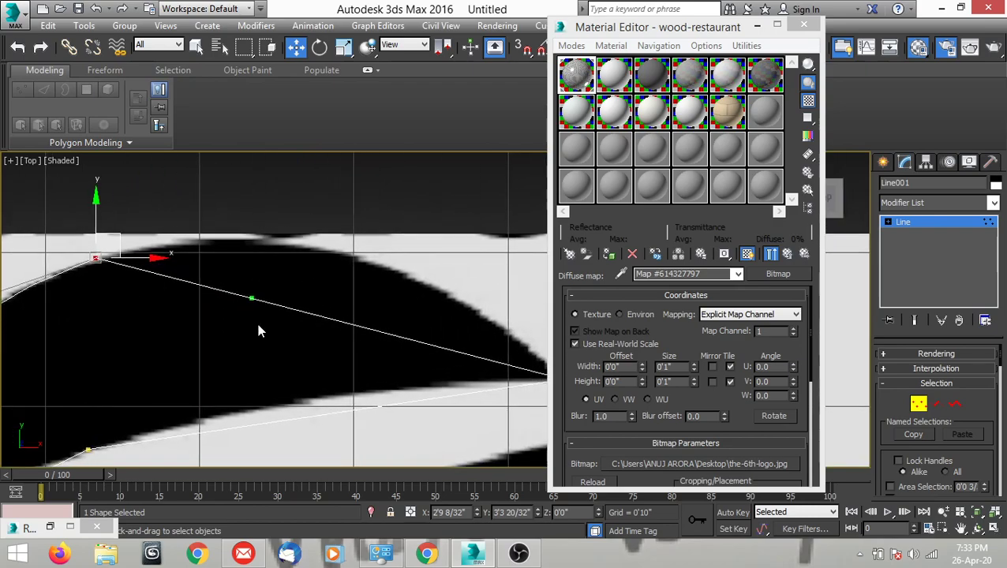
{"action": "left_click_drag", "start_coordinate": [250, 295], "coordinate": [336, 198]}
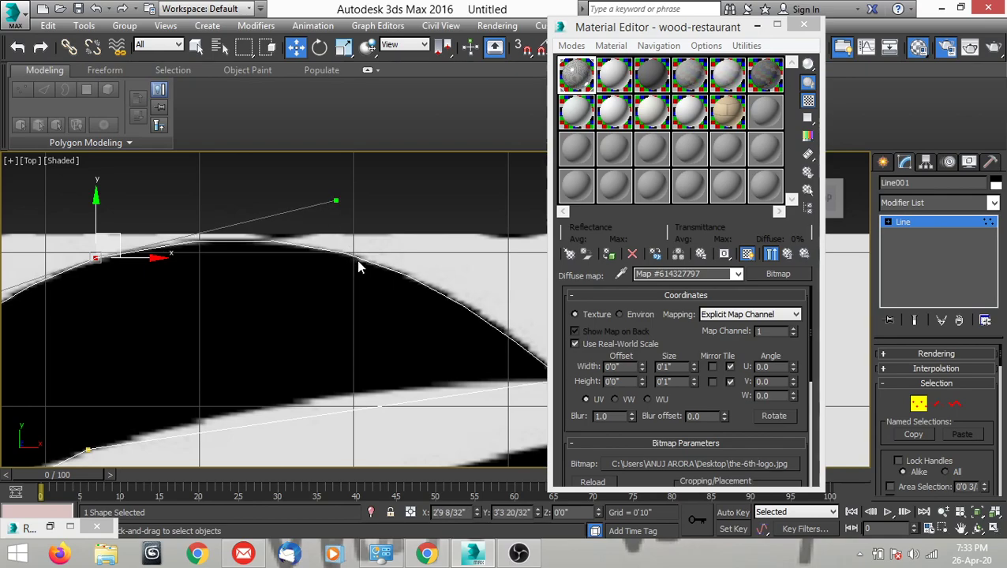
Convert the crescent's right-tip vertex to Bezier Corner.
{"action": "scroll", "coordinate": [359, 267], "scroll_direction": "down", "scroll_amount": 3}
{"action": "scroll", "coordinate": [425, 318], "scroll_direction": "up", "scroll_amount": 3}
{"action": "scroll", "coordinate": [448, 297], "scroll_direction": "up", "scroll_amount": 2}
{"action": "left_click", "coordinate": [452, 298]}
{"action": "scroll", "coordinate": [452, 331], "scroll_direction": "down", "scroll_amount": 3}
{"action": "middle_click_drag", "start_coordinate": [448, 336], "coordinate": [392, 341]}
{"action": "scroll", "coordinate": [399, 332], "scroll_direction": "up", "scroll_amount": 1}
{"action": "scroll", "coordinate": [397, 332], "scroll_direction": "up", "scroll_amount": 1}
{"action": "right_click", "coordinate": [393, 332]}
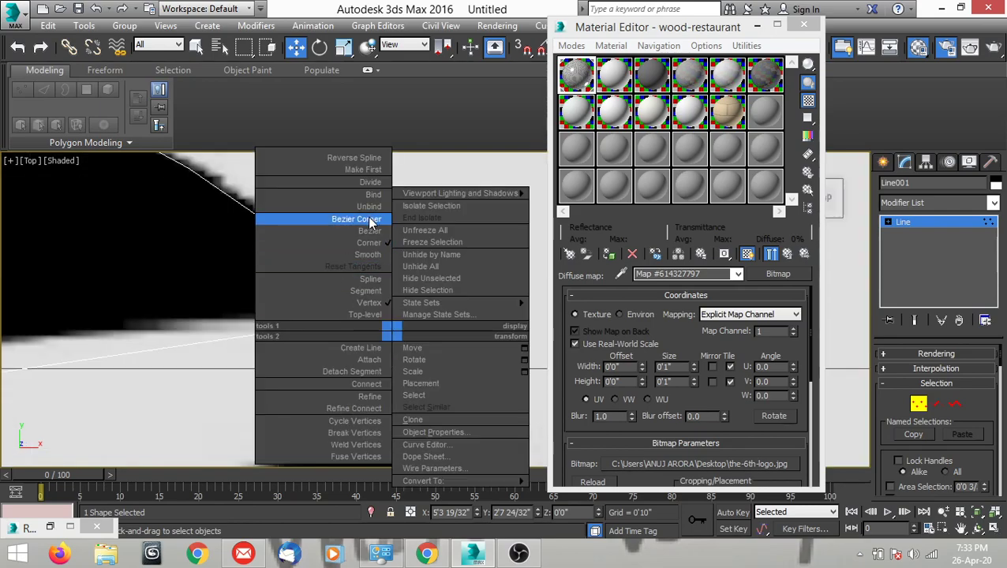
{"action": "left_click", "coordinate": [369, 222]}
Adjust both handles of the right-tip vertex so the spline follows the crescent's upper-right edge and the right half of its lower edge.
{"action": "middle_click_drag", "start_coordinate": [375, 314], "coordinate": [393, 396]}
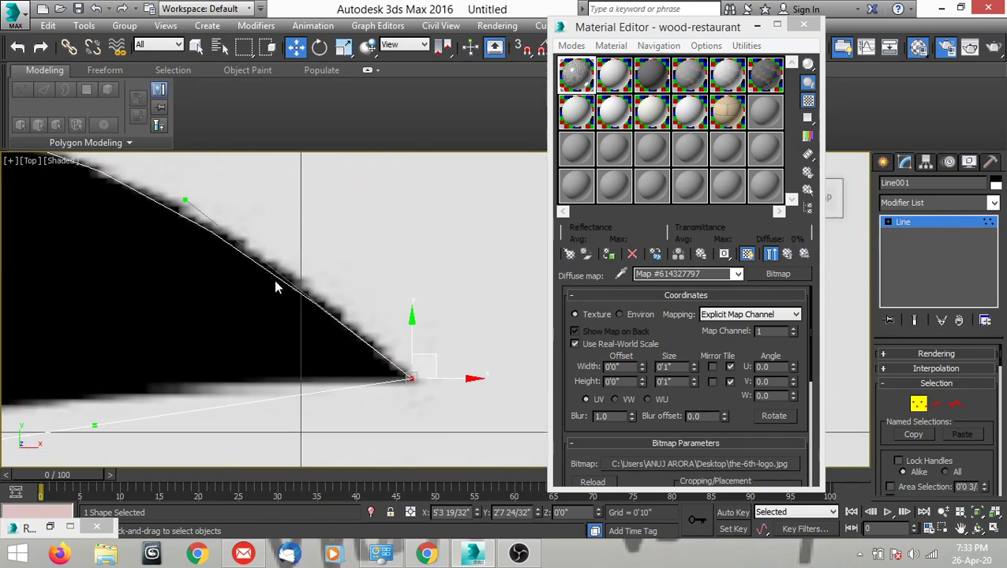
{"action": "left_click_drag", "start_coordinate": [185, 200], "coordinate": [204, 200]}
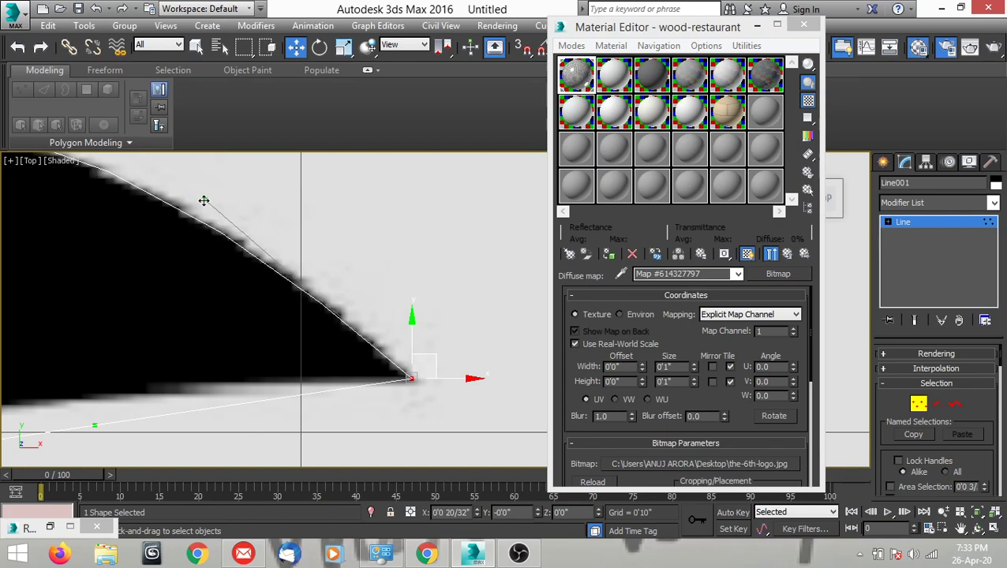
{"action": "scroll", "coordinate": [330, 267], "scroll_direction": "down", "scroll_amount": 3}
{"action": "scroll", "coordinate": [248, 329], "scroll_direction": "up", "scroll_amount": 4}
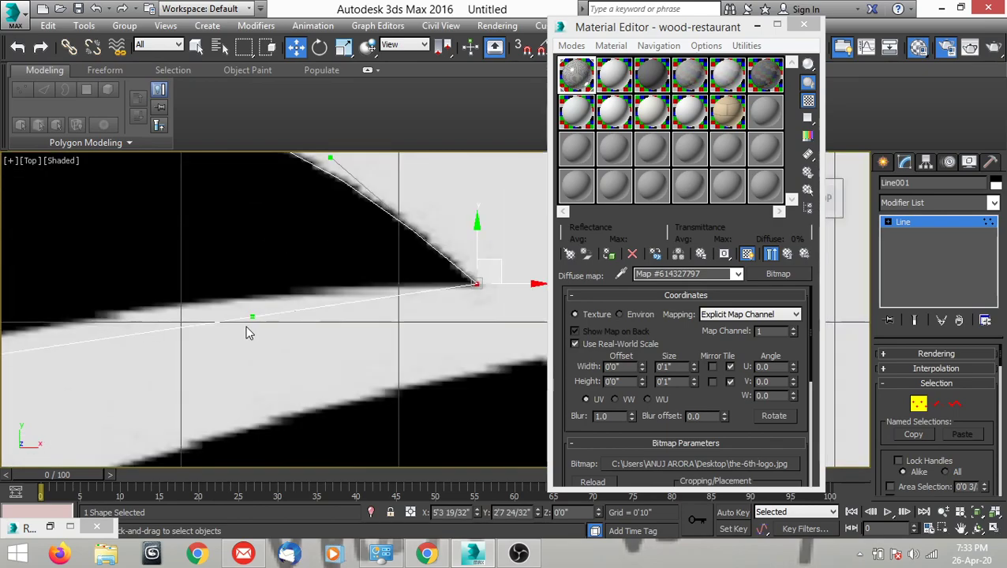
{"action": "left_click_drag", "start_coordinate": [257, 307], "coordinate": [252, 238]}
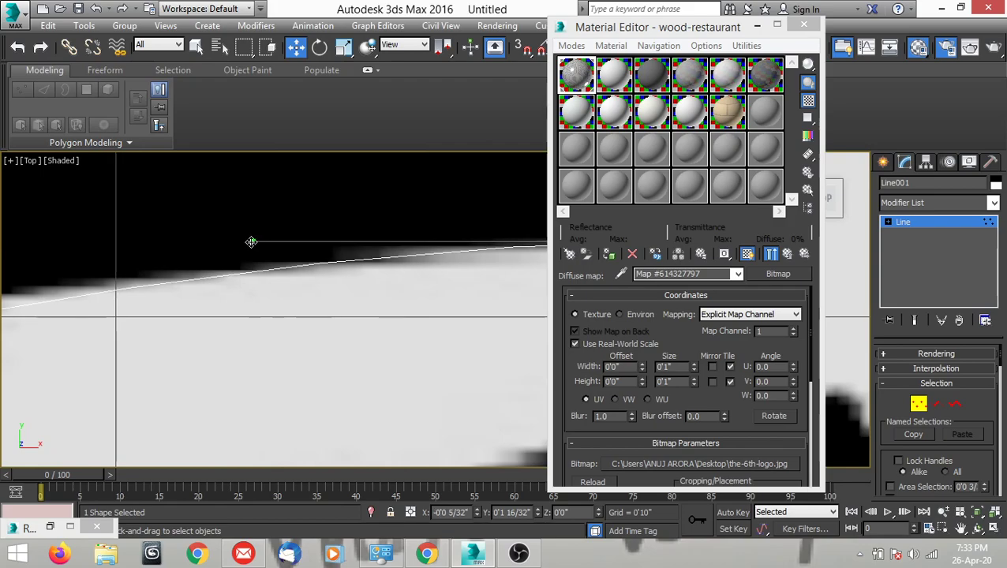
{"action": "scroll", "coordinate": [251, 276], "scroll_direction": "down", "scroll_amount": 2}
{"action": "middle_click_drag", "start_coordinate": [251, 276], "coordinate": [348, 273]}
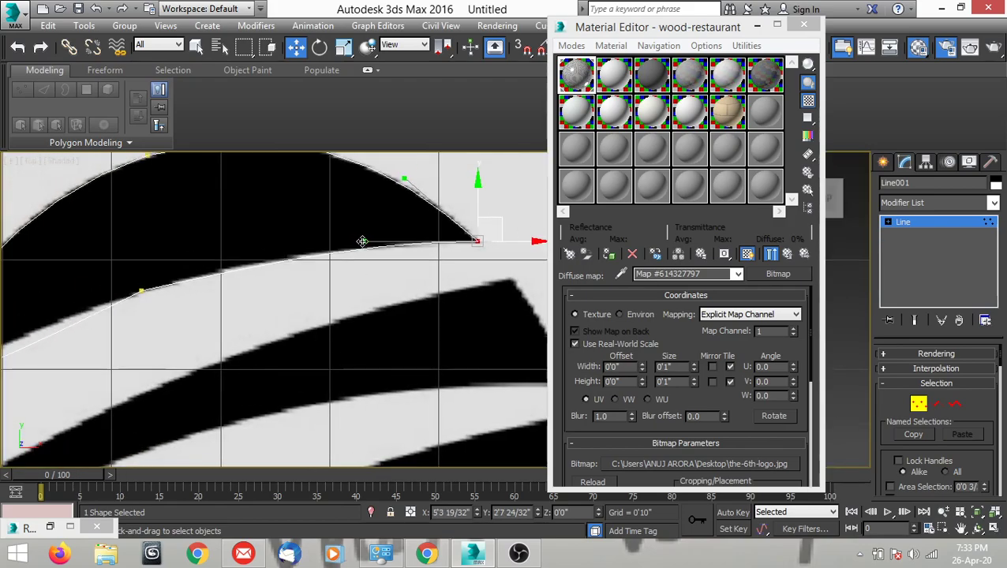
{"action": "left_click_drag", "start_coordinate": [338, 242], "coordinate": [330, 242]}
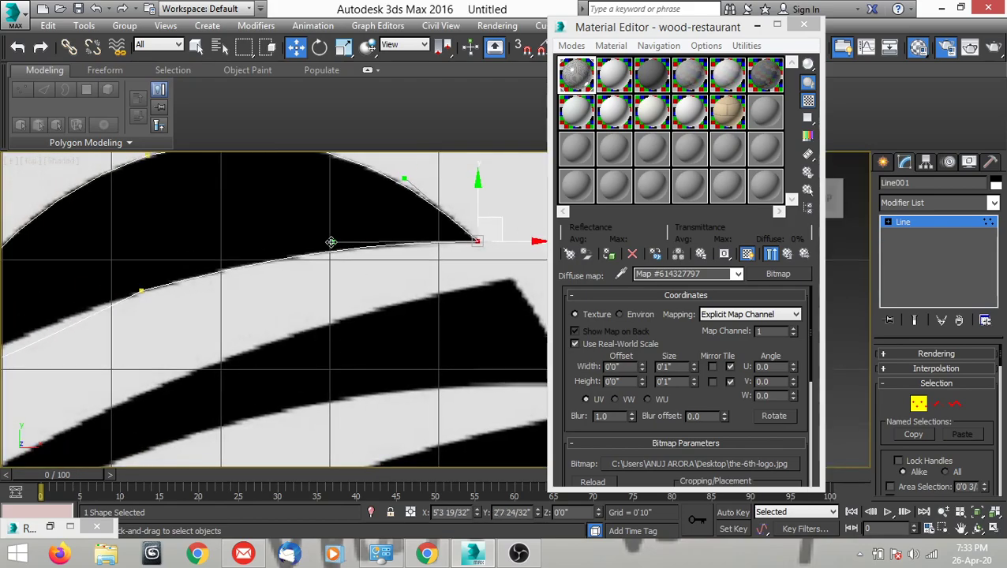
Convert the crescent's lower-edge vertex to Bezier Corner and shape its left handle along the left half of the lower edge.
{"action": "scroll", "coordinate": [331, 242], "scroll_direction": "down", "scroll_amount": 4}
{"action": "scroll", "coordinate": [316, 281], "scroll_direction": "up", "scroll_amount": 5}
{"action": "left_click", "coordinate": [290, 254]}
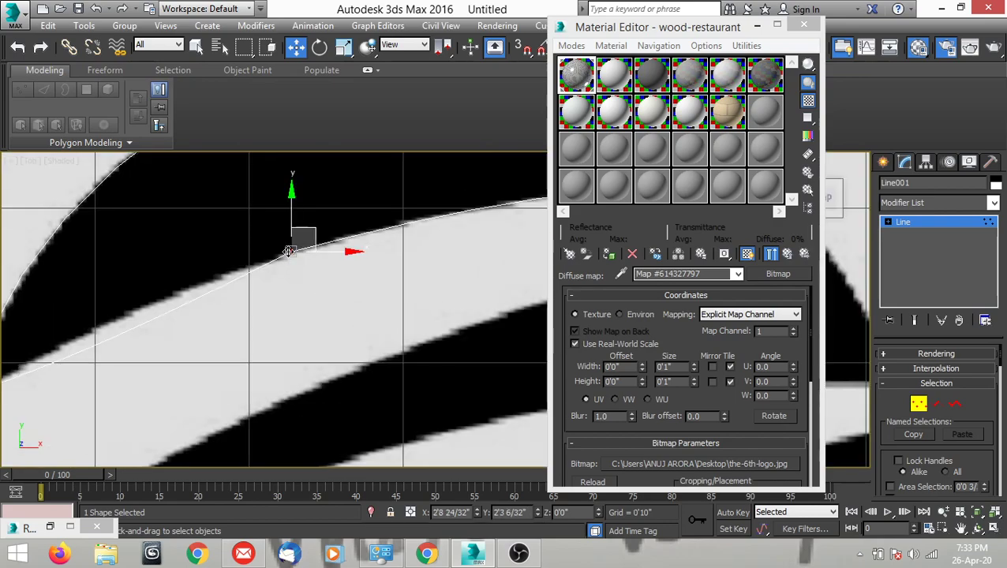
{"action": "right_click", "coordinate": [322, 283]}
{"action": "left_click", "coordinate": [277, 172]}
{"action": "middle_click_drag", "start_coordinate": [265, 284], "coordinate": [389, 289]}
{"action": "scroll", "coordinate": [318, 307], "scroll_direction": "up", "scroll_amount": 2}
{"action": "left_click_drag", "start_coordinate": [304, 303], "coordinate": [173, 314]}
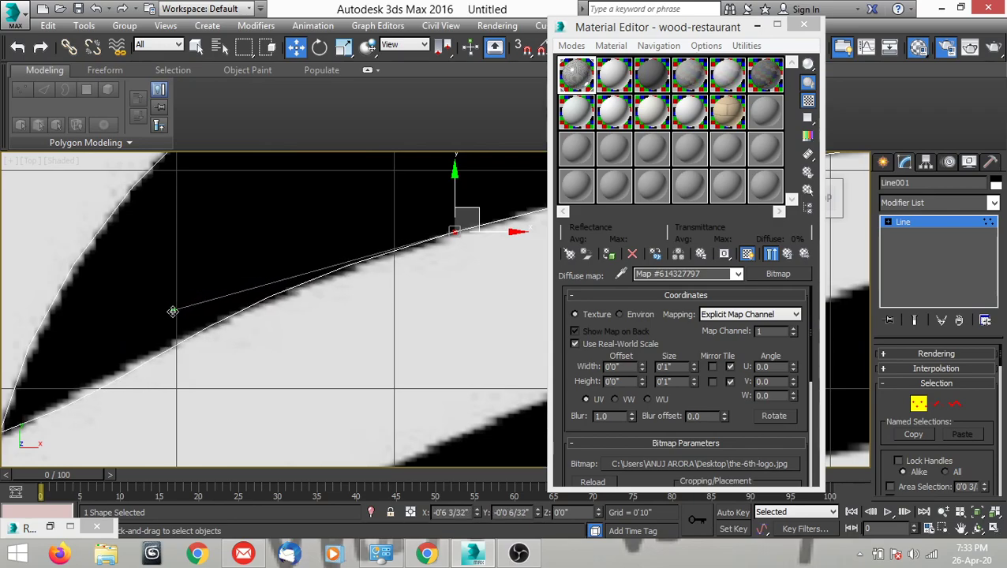
Move the left-tip vertex slightly inward onto the crescent's point, to about X 1'0 2/32", Y 1'6".
{"action": "scroll", "coordinate": [219, 345], "scroll_direction": "down", "scroll_amount": 3}
{"action": "scroll", "coordinate": [125, 377], "scroll_direction": "up", "scroll_amount": 4}
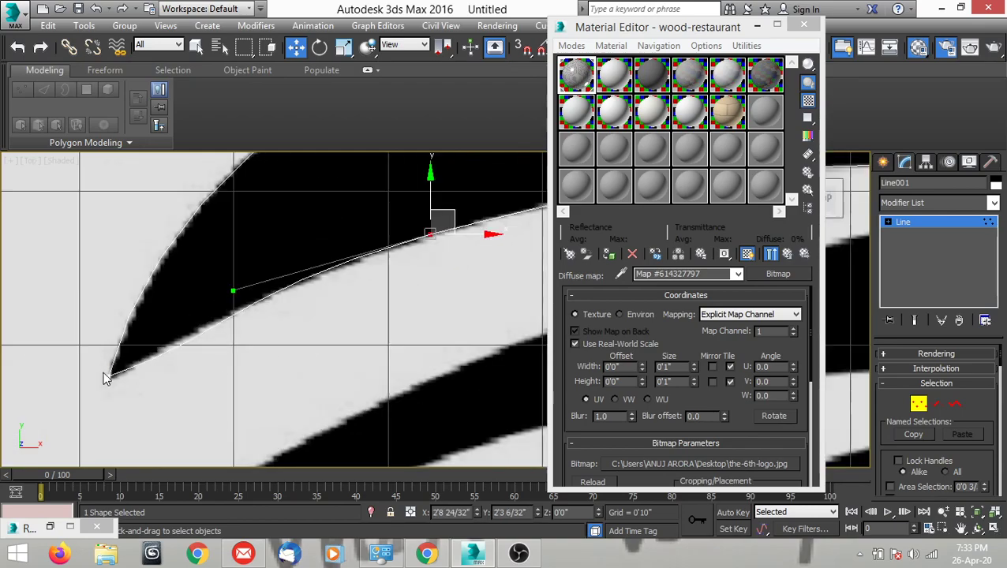
{"action": "left_click", "coordinate": [111, 381]}
{"action": "scroll", "coordinate": [127, 383], "scroll_direction": "up", "scroll_amount": 2}
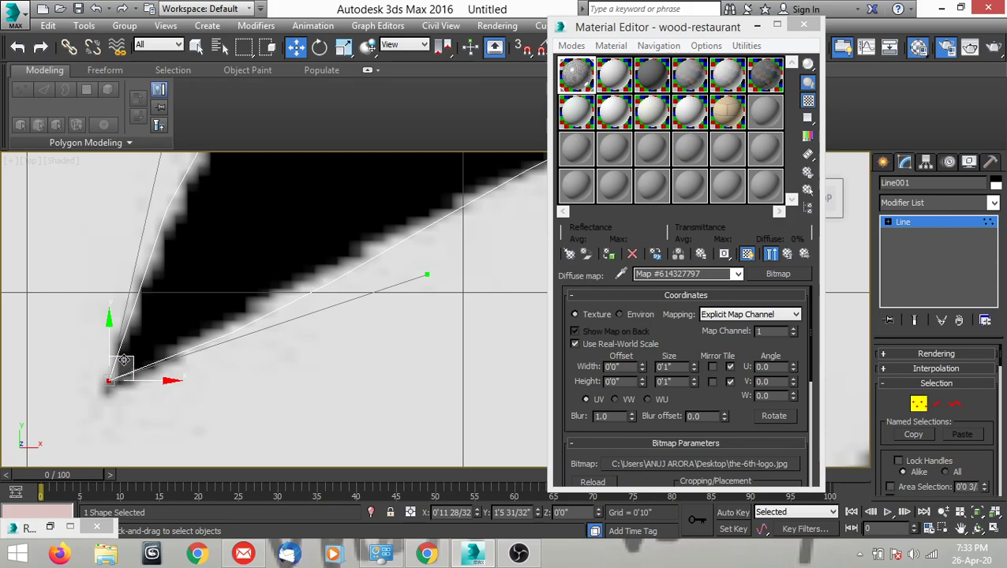
{"action": "middle_click_drag", "start_coordinate": [155, 371], "coordinate": [214, 362]}
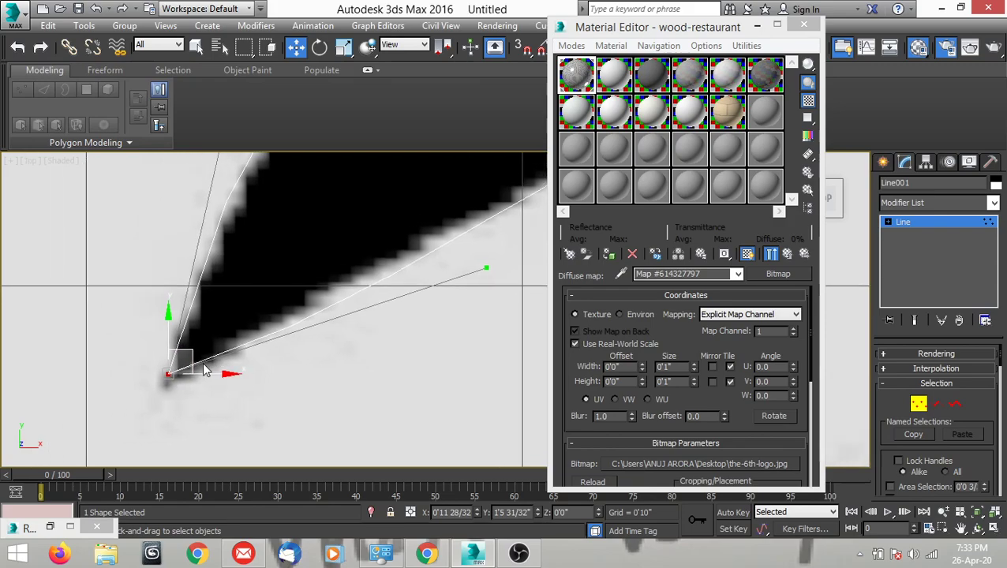
{"action": "scroll", "coordinate": [206, 369], "scroll_direction": "up", "scroll_amount": 2}
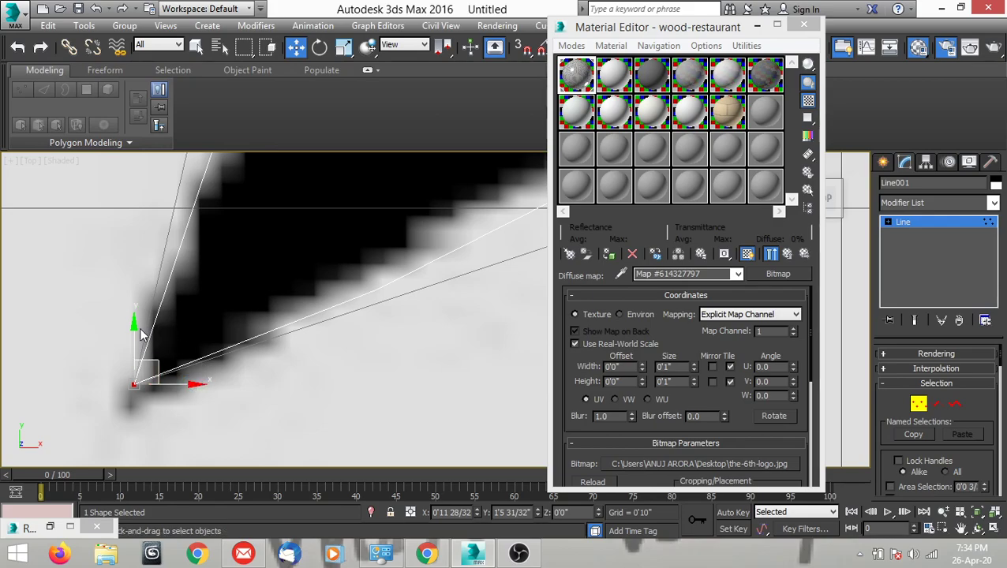
{"action": "left_click_drag", "start_coordinate": [134, 337], "coordinate": [135, 336]}
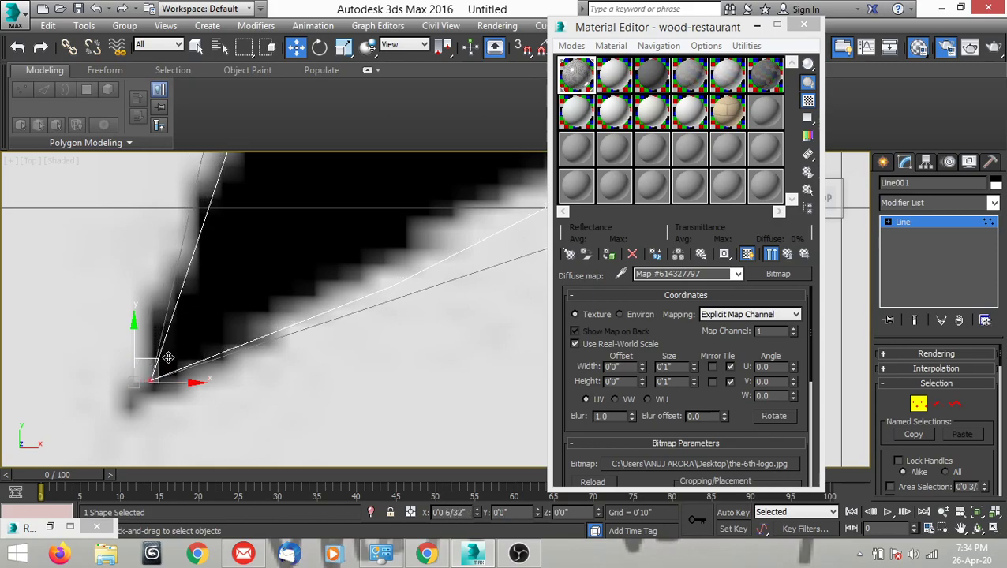
Shorten the left-tip vertex's lower handle so the spline hugs the crescent's lower edge near the tip.
{"action": "scroll", "coordinate": [190, 391], "scroll_direction": "down", "scroll_amount": 5}
{"action": "scroll", "coordinate": [193, 329], "scroll_direction": "up", "scroll_amount": 1}
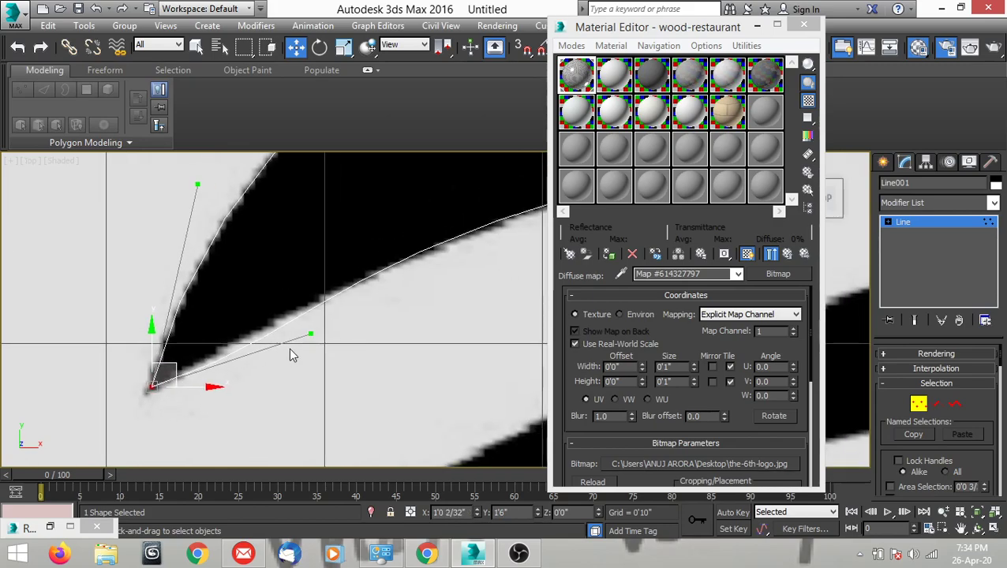
{"action": "scroll", "coordinate": [303, 348], "scroll_direction": "up", "scroll_amount": 1}
{"action": "left_click_drag", "start_coordinate": [316, 333], "coordinate": [170, 367]}
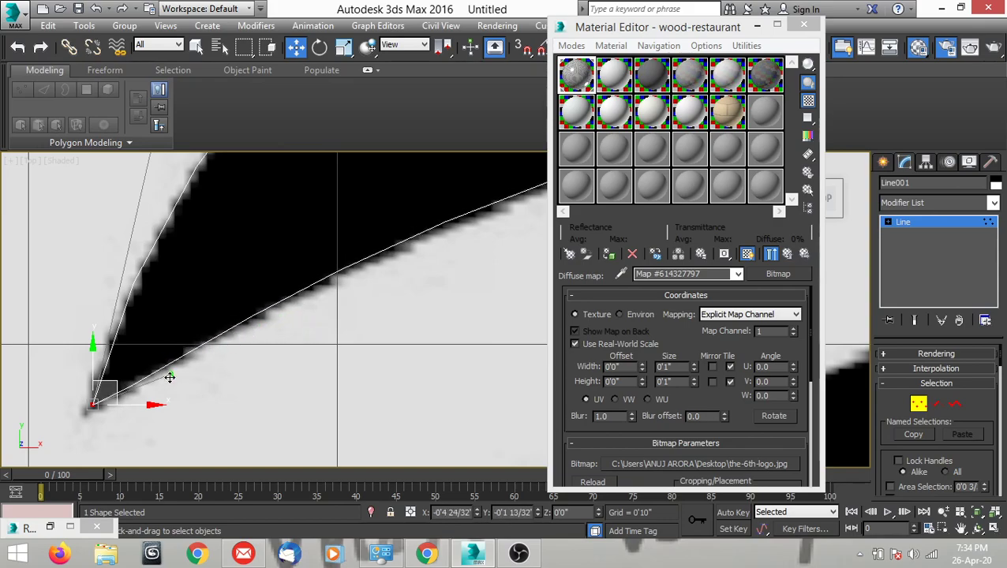
{"action": "scroll", "coordinate": [223, 382], "scroll_direction": "down", "scroll_amount": 5}
{"action": "middle_click_drag", "start_coordinate": [323, 327], "coordinate": [302, 317]}
{"action": "scroll", "coordinate": [314, 242], "scroll_direction": "up", "scroll_amount": 2}
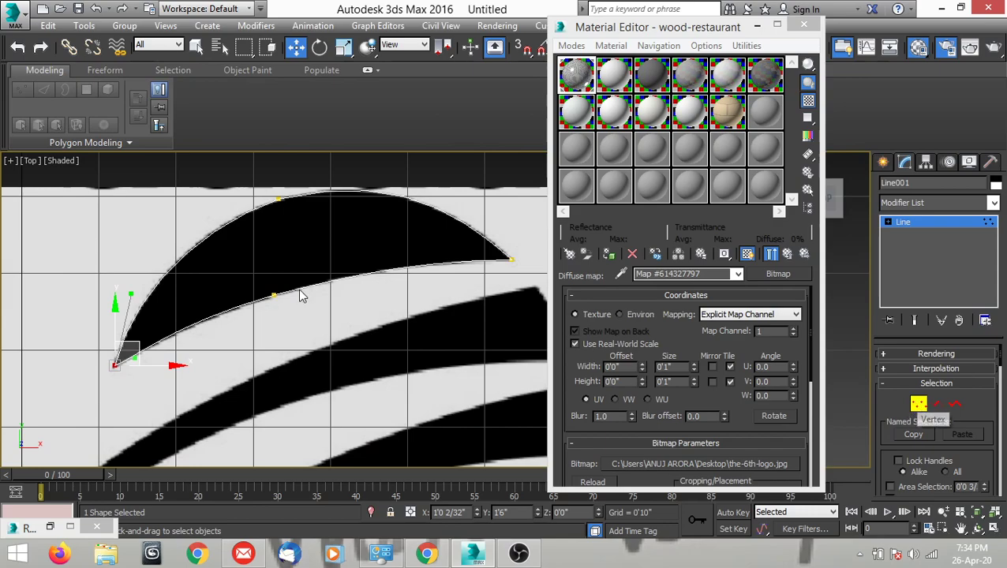
{"action": "middle_click_drag", "start_coordinate": [355, 316], "coordinate": [345, 237]}
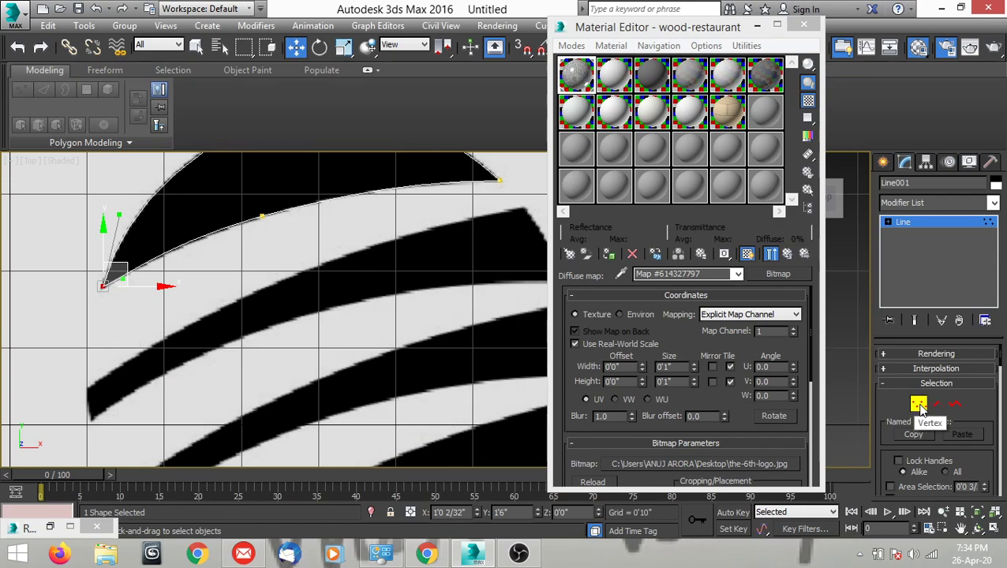
Finish editing the crescent's vertices and start a new Line at the upper-left corner of the stripe below, about X 0'10", Y 0'4 27/32".
{"action": "left_click", "coordinate": [919, 405]}
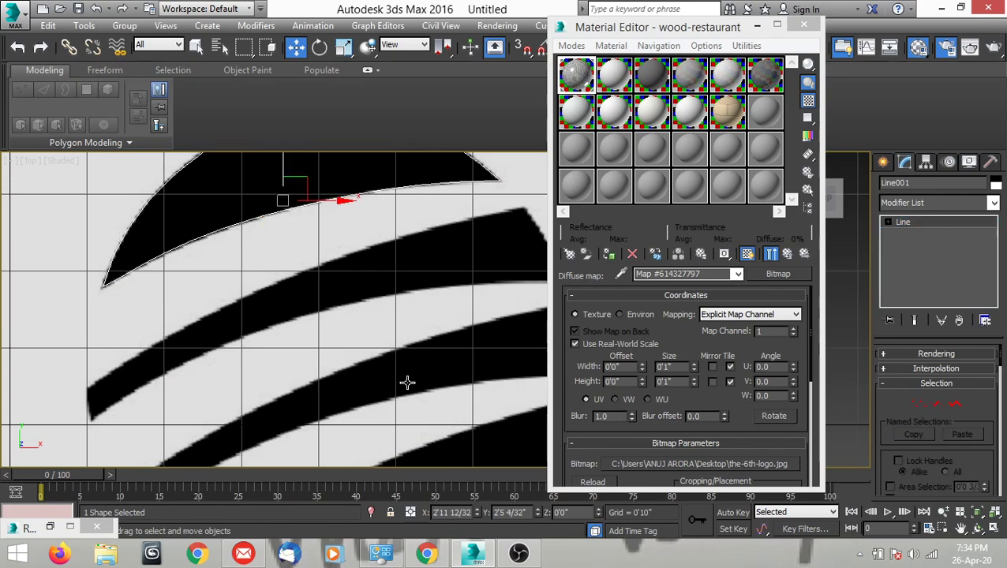
{"action": "scroll", "coordinate": [375, 386], "scroll_direction": "down", "scroll_amount": 2}
{"action": "scroll", "coordinate": [187, 288], "scroll_direction": "down", "scroll_amount": 2}
{"action": "scroll", "coordinate": [236, 260], "scroll_direction": "down", "scroll_amount": 2}
{"action": "scroll", "coordinate": [255, 302], "scroll_direction": "down", "scroll_amount": 1}
{"action": "scroll", "coordinate": [255, 302], "scroll_direction": "up", "scroll_amount": 2}
{"action": "left_click", "coordinate": [885, 163]}
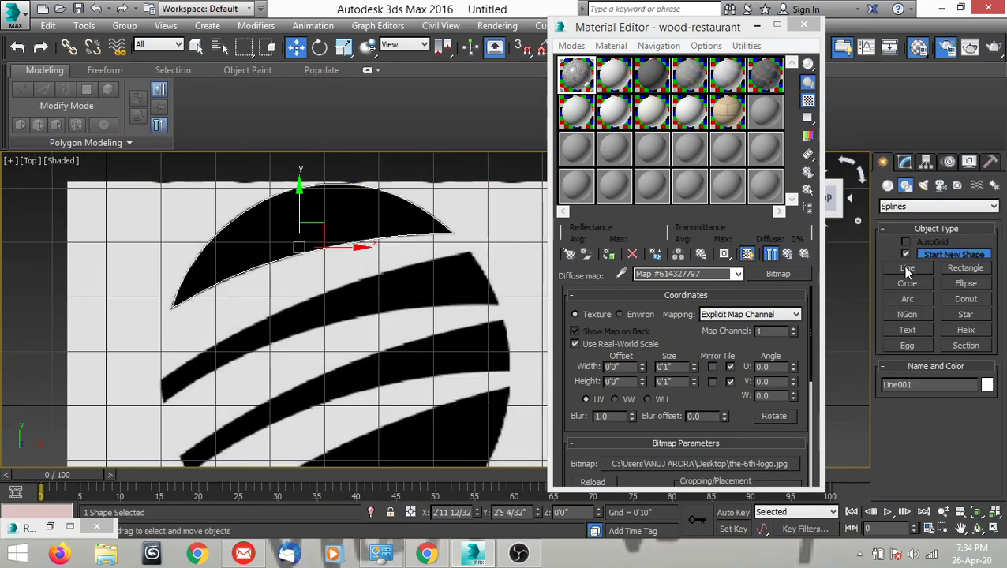
{"action": "left_click", "coordinate": [908, 268]}
{"action": "middle_click_drag", "start_coordinate": [148, 389], "coordinate": [243, 344]}
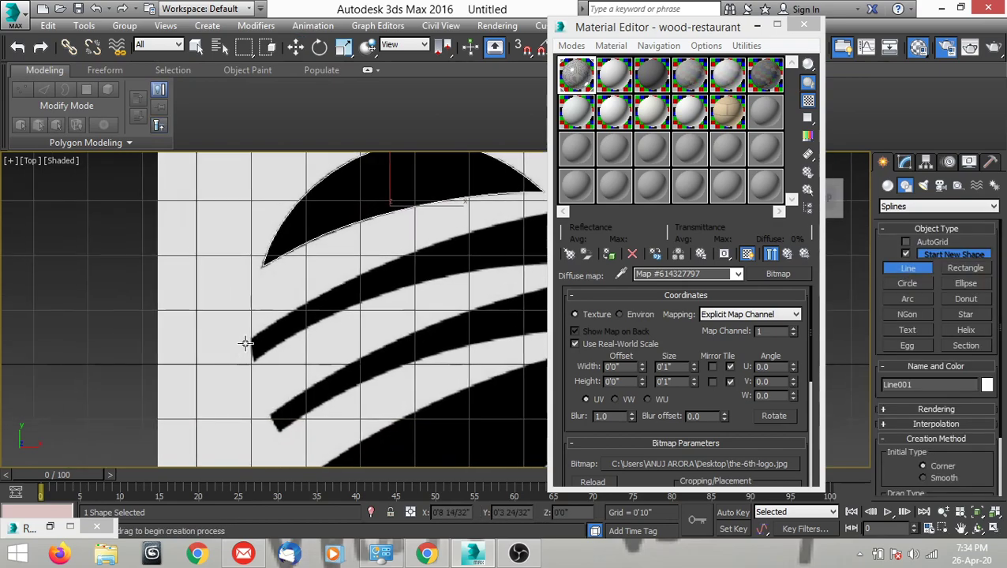
{"action": "scroll", "coordinate": [242, 344], "scroll_direction": "up", "scroll_amount": 5}
{"action": "left_click", "coordinate": [243, 340]}
{"action": "scroll", "coordinate": [82, 324], "scroll_direction": "down", "scroll_amount": 4}
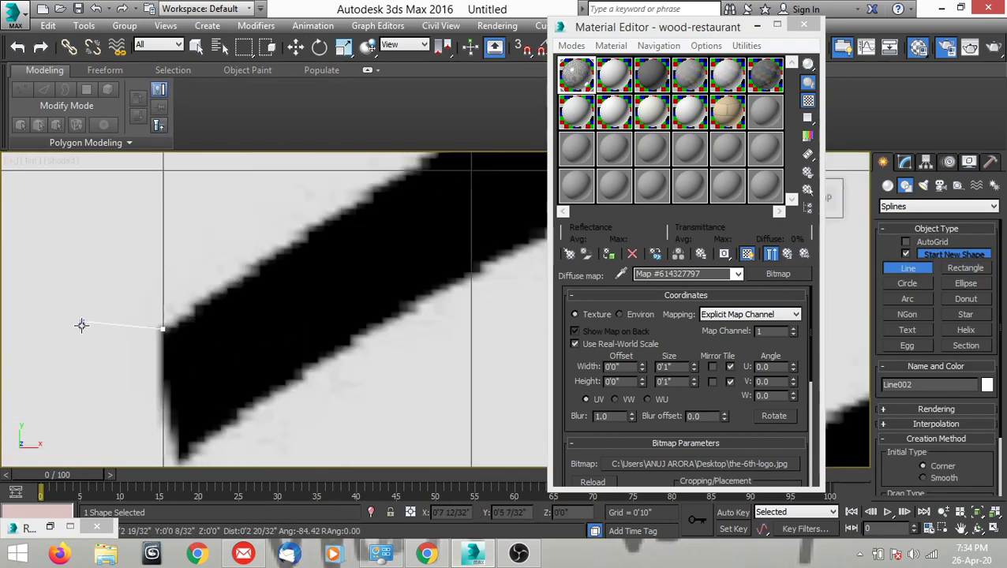
Extend the line to the stripe's upper-right corner, about X 5'6 19/32", Y 2'4 10/32", and its lower-right corner, about X 5'11 27/32", Y 1'6 22/32".
{"action": "middle_click_drag", "start_coordinate": [157, 258], "coordinate": [74, 334]}
{"action": "scroll", "coordinate": [74, 335], "scroll_direction": "down", "scroll_amount": 3}
{"action": "scroll", "coordinate": [337, 224], "scroll_direction": "up", "scroll_amount": 3}
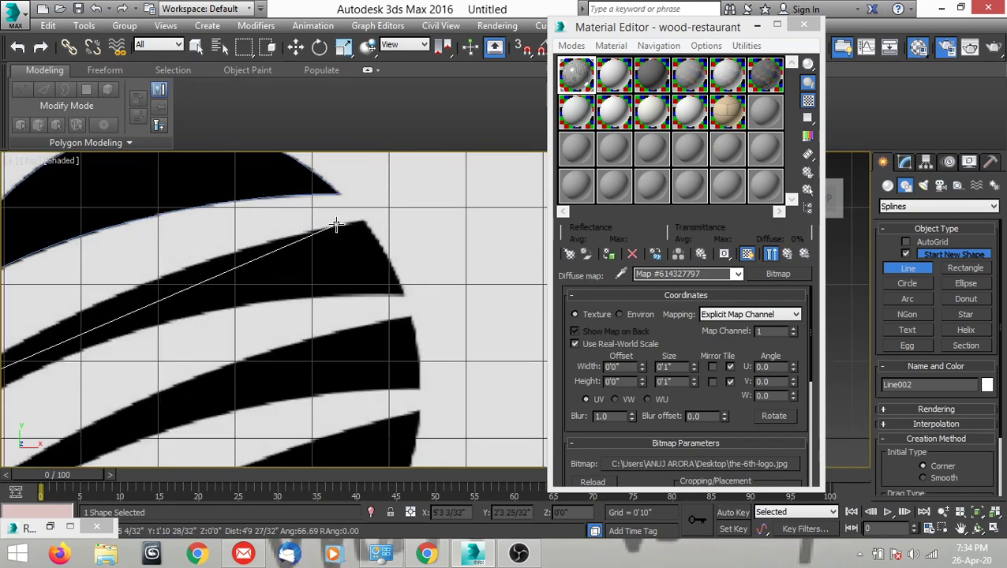
{"action": "scroll", "coordinate": [363, 217], "scroll_direction": "up", "scroll_amount": 4}
{"action": "left_click", "coordinate": [359, 226]}
{"action": "scroll", "coordinate": [393, 201], "scroll_direction": "down", "scroll_amount": 3}
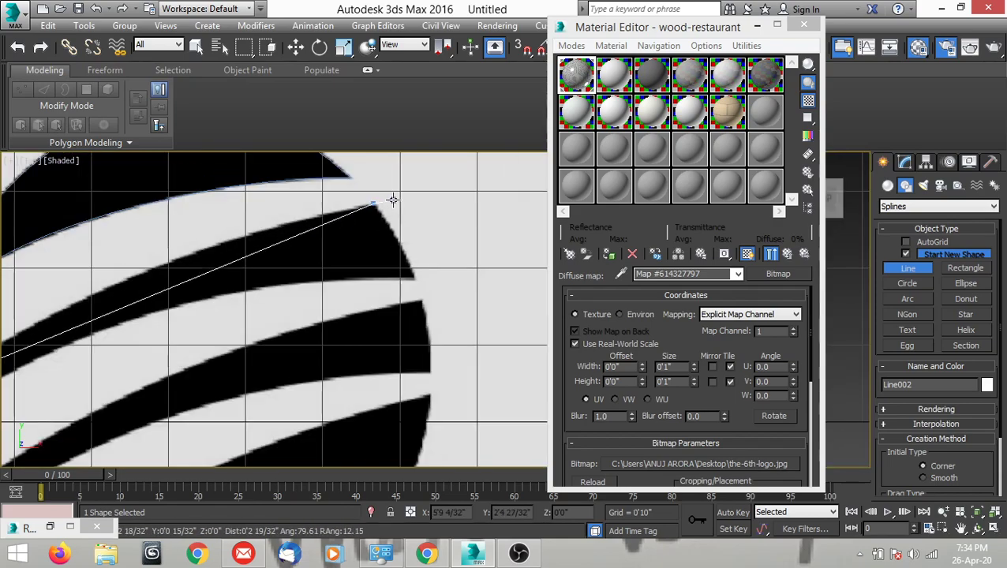
{"action": "scroll", "coordinate": [412, 274], "scroll_direction": "up", "scroll_amount": 4}
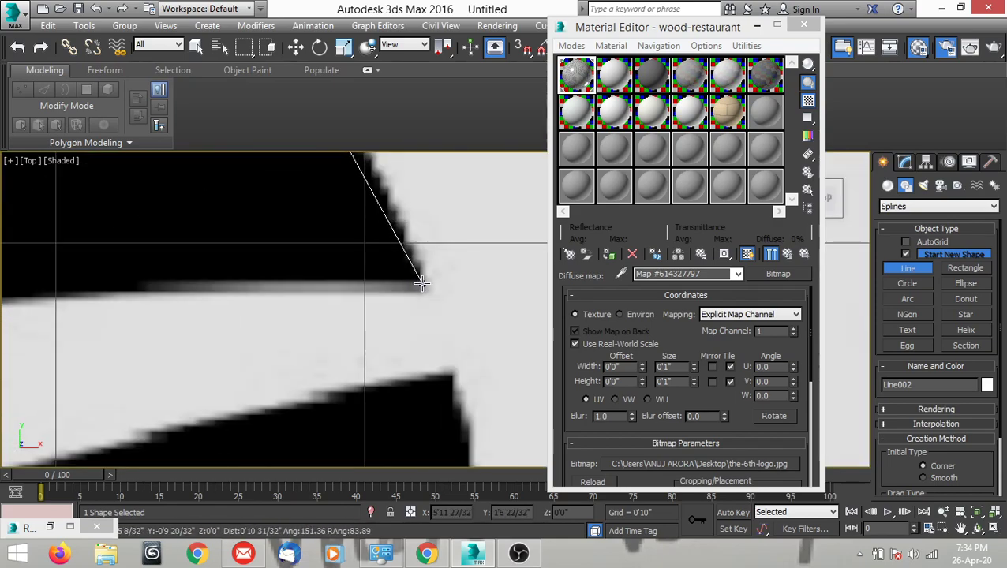
{"action": "left_click", "coordinate": [433, 278]}
{"action": "scroll", "coordinate": [433, 278], "scroll_direction": "down", "scroll_amount": 4}
Add a point on the stripe's lower edge and one at its lower-left corner, and close the spline at its starting point.
{"action": "scroll", "coordinate": [254, 322], "scroll_direction": "up", "scroll_amount": 3}
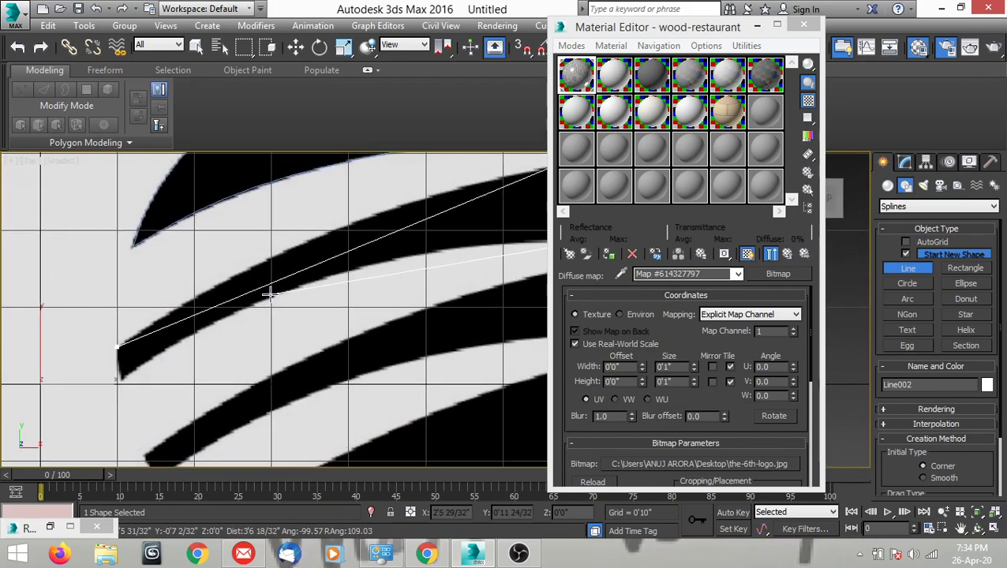
{"action": "left_click", "coordinate": [246, 306]}
{"action": "scroll", "coordinate": [134, 373], "scroll_direction": "up", "scroll_amount": 3}
{"action": "left_click", "coordinate": [107, 384]}
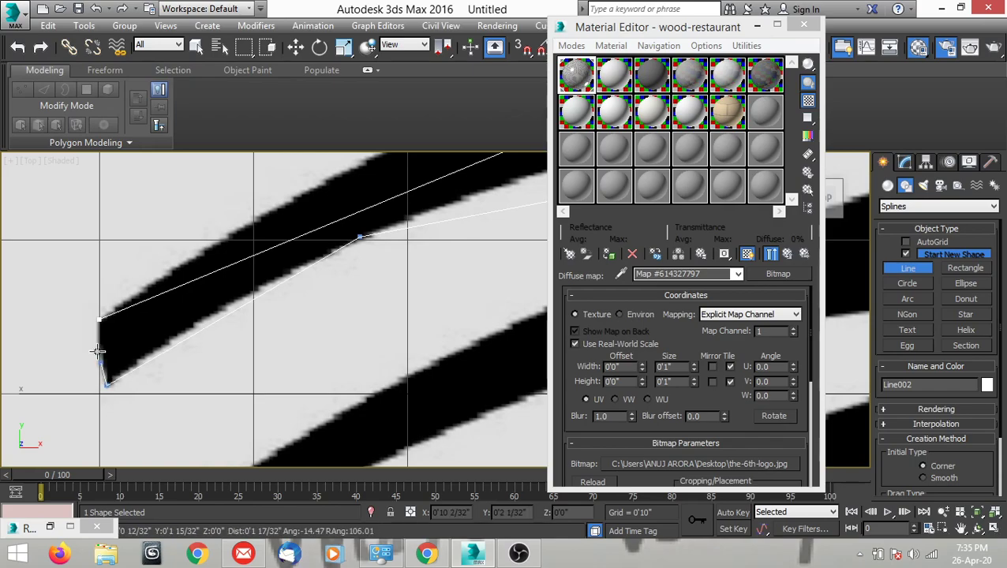
{"action": "scroll", "coordinate": [90, 336], "scroll_direction": "up", "scroll_amount": 3}
{"action": "left_click", "coordinate": [109, 302]}
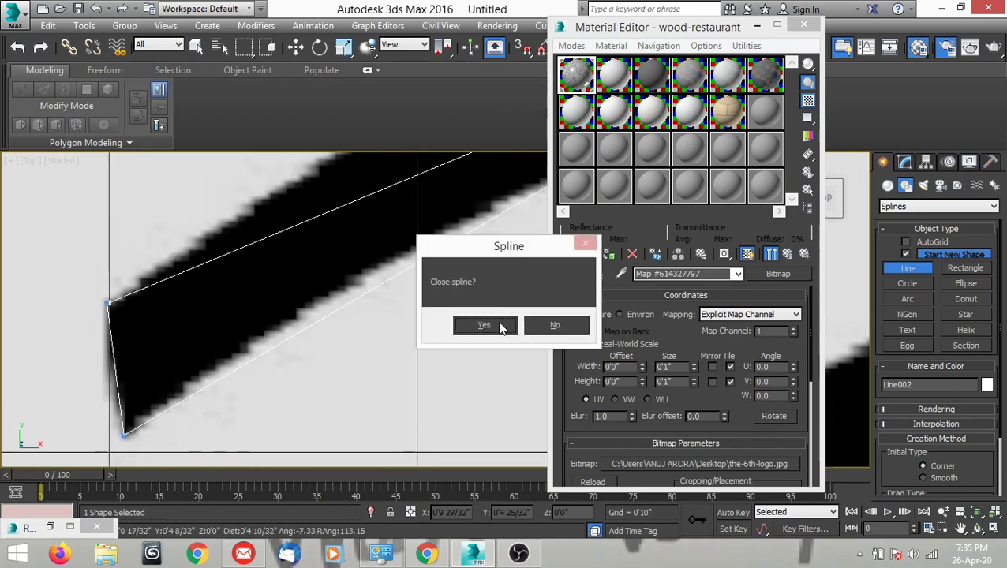
{"action": "left_click", "coordinate": [483, 325]}
{"action": "right_click", "coordinate": [292, 363]}
{"action": "scroll", "coordinate": [292, 363], "scroll_direction": "down", "scroll_amount": 4}
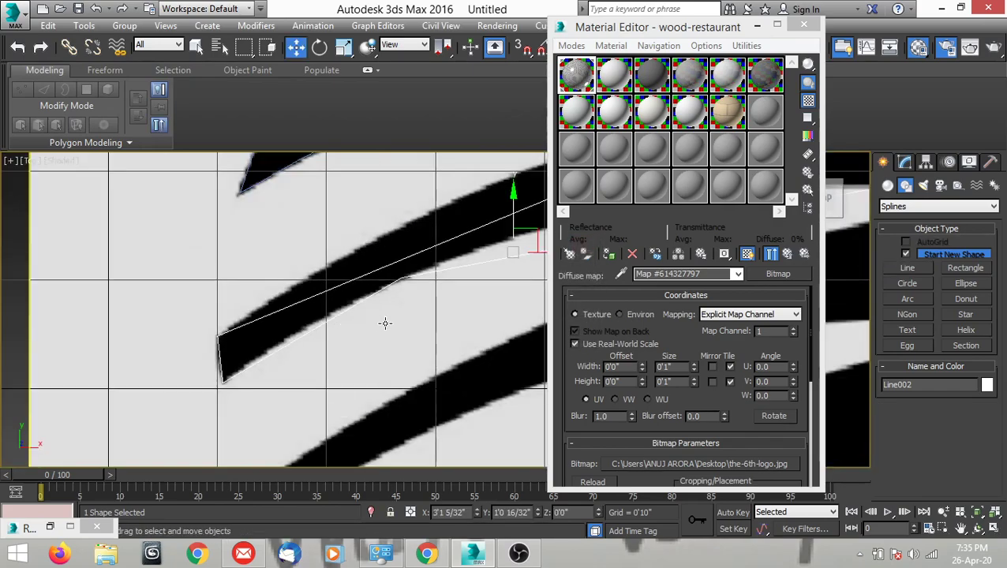
Convert the stripe's upper-left vertex to Bezier Corner and raise its long handle so the spline curves along the upper edge.
{"action": "middle_click_drag", "start_coordinate": [385, 322], "coordinate": [285, 374]}
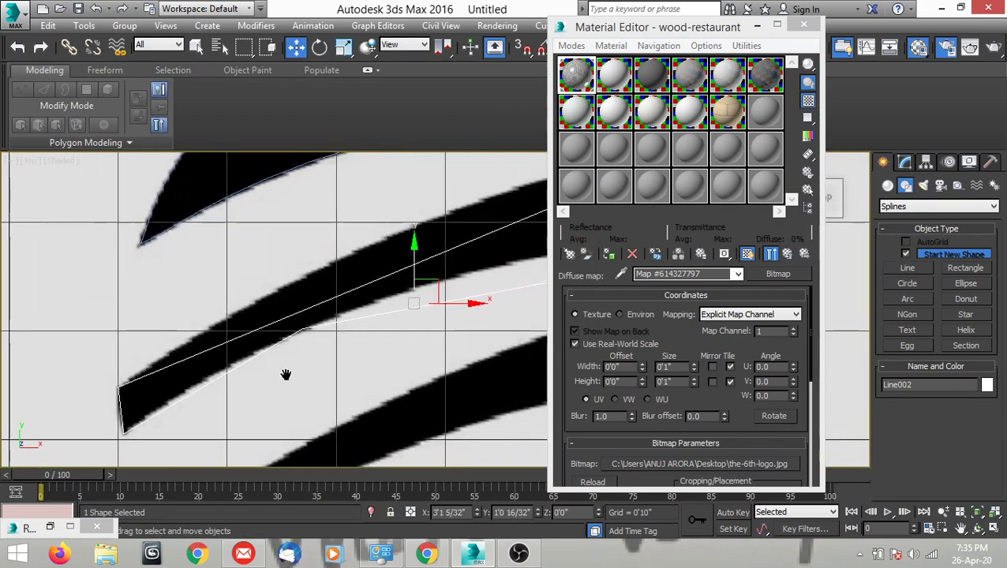
{"action": "left_click", "coordinate": [904, 163]}
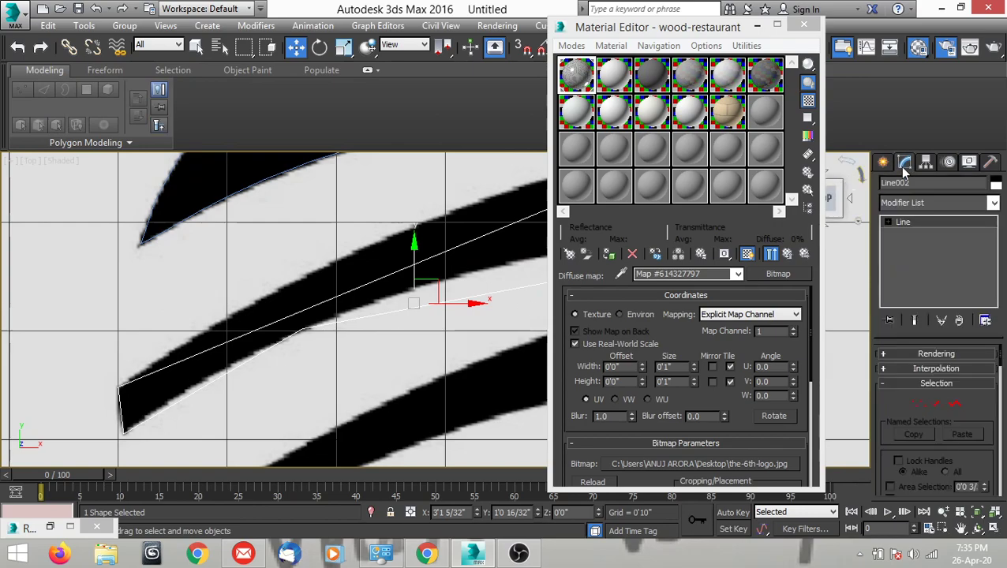
{"action": "left_click", "coordinate": [919, 405]}
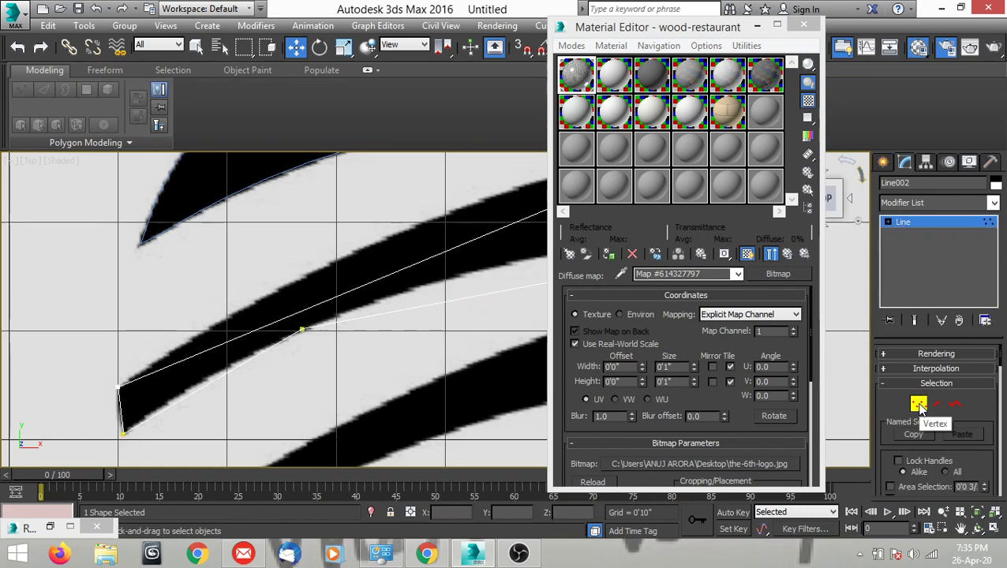
{"action": "middle_click_drag", "start_coordinate": [194, 360], "coordinate": [355, 306]}
{"action": "scroll", "coordinate": [288, 361], "scroll_direction": "up", "scroll_amount": 2}
{"action": "left_click", "coordinate": [262, 353]}
{"action": "middle_click_drag", "start_coordinate": [290, 357], "coordinate": [258, 363]}
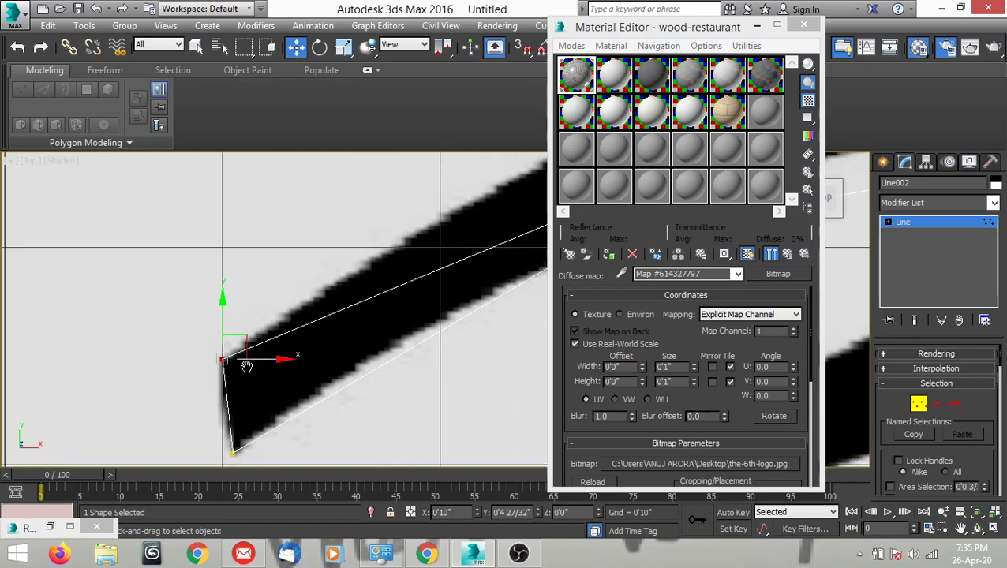
{"action": "scroll", "coordinate": [257, 363], "scroll_direction": "down", "scroll_amount": 3}
{"action": "scroll", "coordinate": [335, 371], "scroll_direction": "up", "scroll_amount": 1}
{"action": "right_click", "coordinate": [331, 368]}
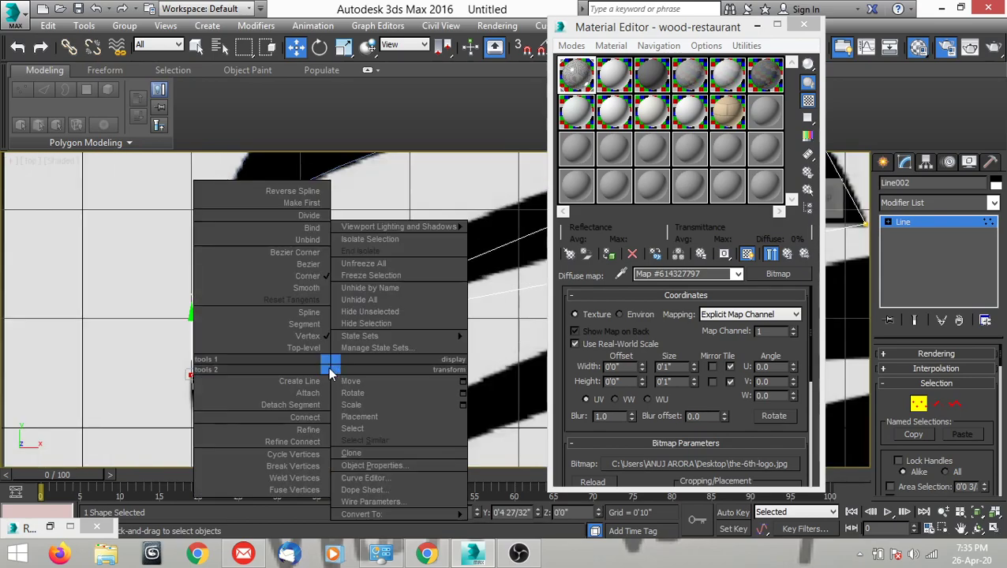
{"action": "left_click", "coordinate": [294, 252]}
{"action": "middle_click_drag", "start_coordinate": [348, 342], "coordinate": [329, 368]}
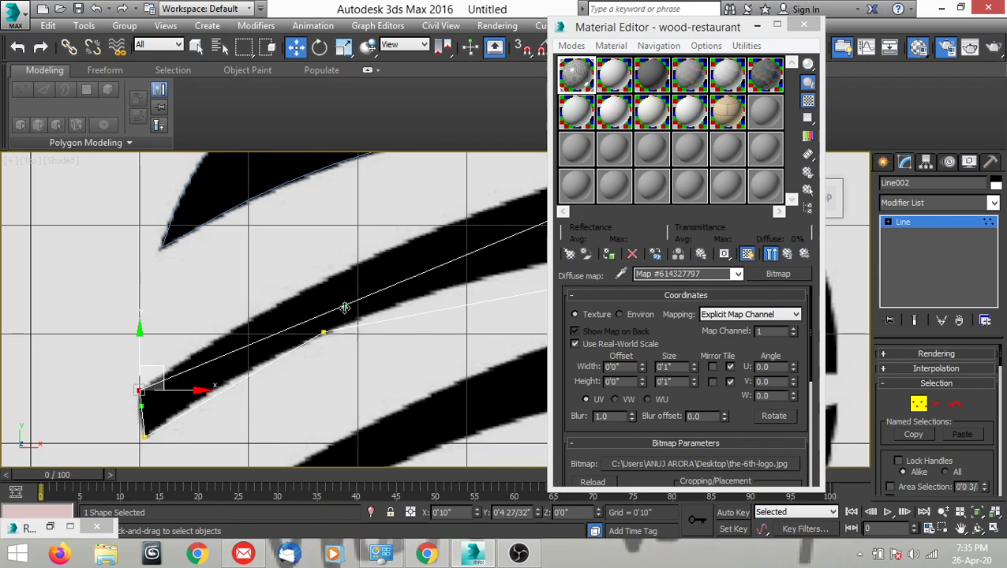
{"action": "left_click_drag", "start_coordinate": [345, 308], "coordinate": [336, 249]}
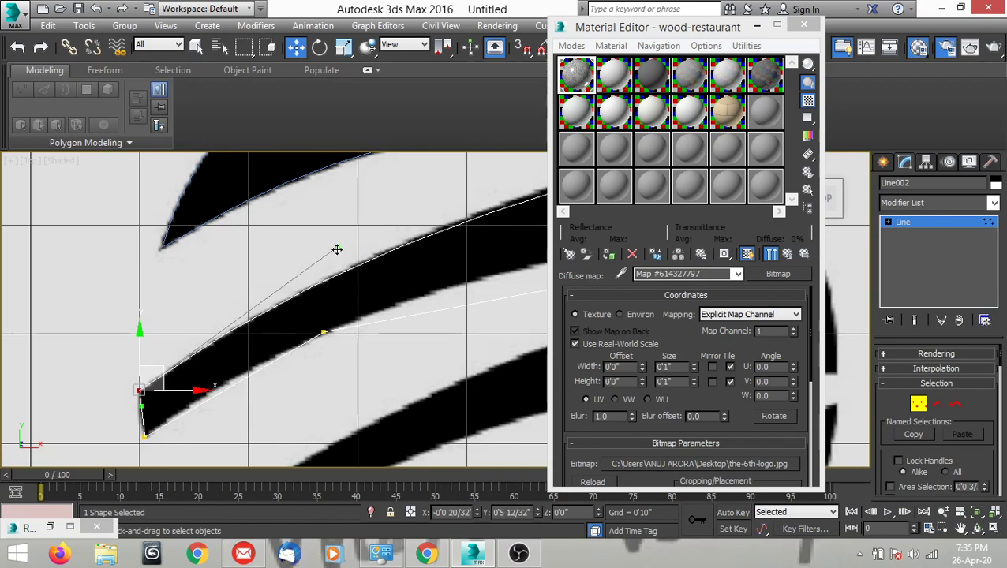
Convert the stripe's upper-right vertex to Bezier Corner and shape its handles along the upper edge and the short right edge.
{"action": "scroll", "coordinate": [315, 277], "scroll_direction": "down", "scroll_amount": 5}
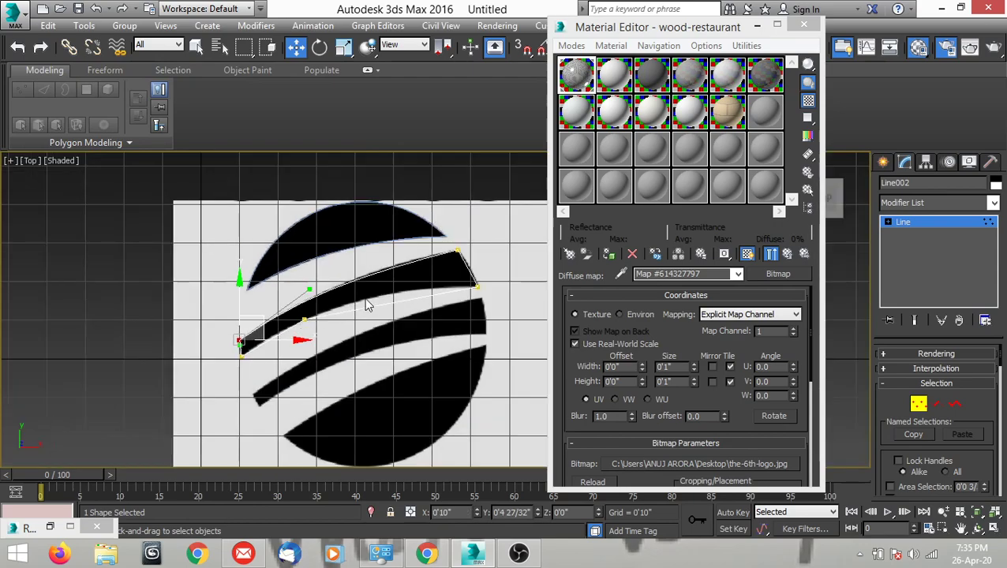
{"action": "scroll", "coordinate": [347, 308], "scroll_direction": "up", "scroll_amount": 8}
{"action": "left_click", "coordinate": [434, 235]}
{"action": "right_click", "coordinate": [422, 274]}
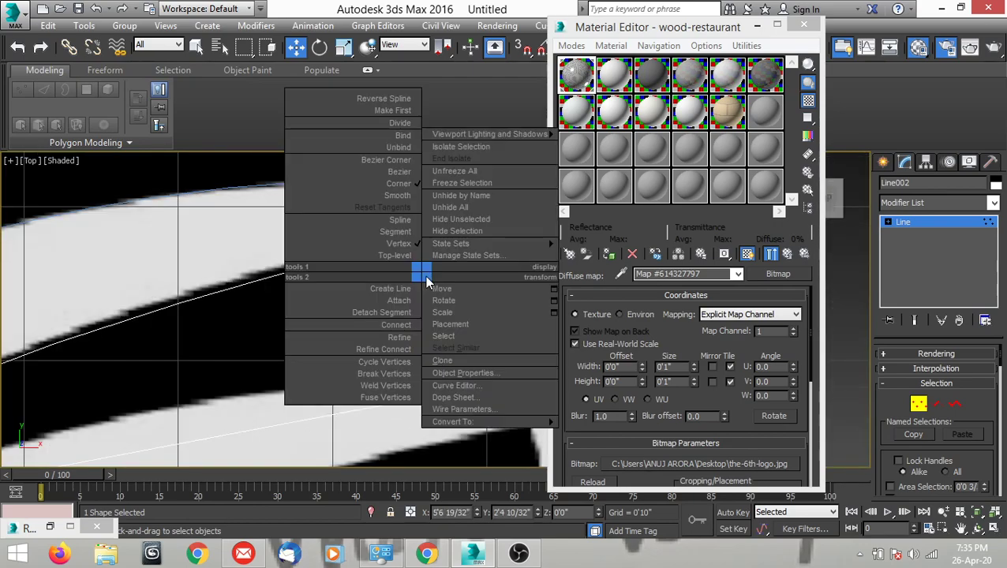
{"action": "left_click", "coordinate": [387, 164]}
{"action": "middle_click_drag", "start_coordinate": [363, 298], "coordinate": [611, 286]}
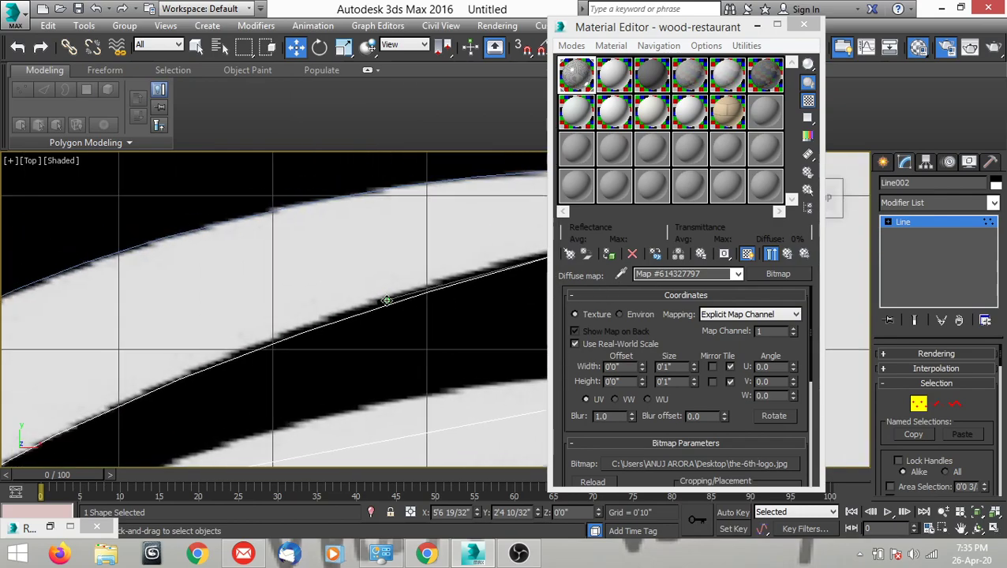
{"action": "scroll", "coordinate": [369, 287], "scroll_direction": "down", "scroll_amount": 5}
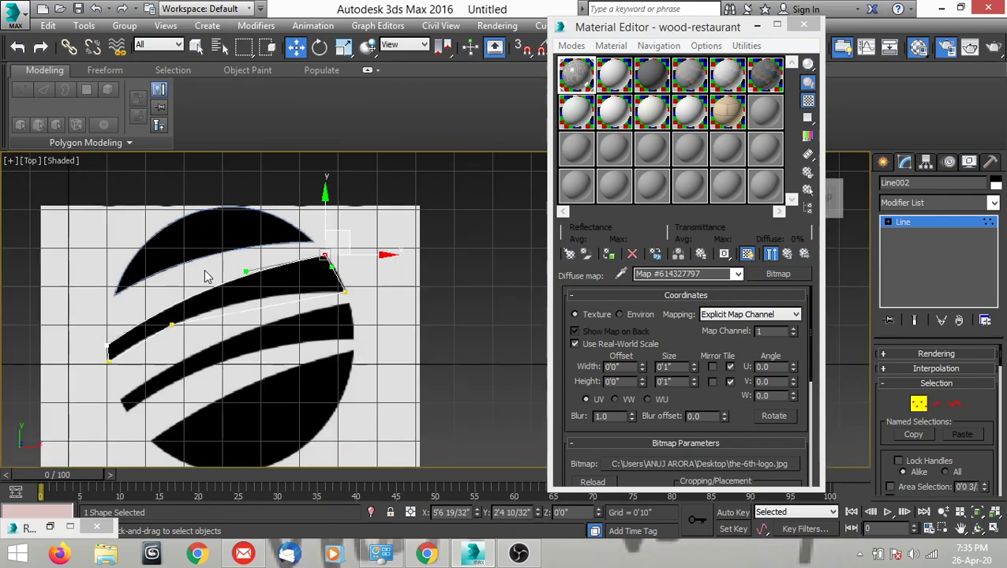
{"action": "scroll", "coordinate": [330, 273], "scroll_direction": "up", "scroll_amount": 6}
{"action": "left_click_drag", "start_coordinate": [327, 247], "coordinate": [345, 240]}
{"action": "scroll", "coordinate": [424, 293], "scroll_direction": "down", "scroll_amount": 3}
Convert the stripe's lower-right vertex to Bezier Corner and pull its left handle to follow the right part of the lower edge.
{"action": "scroll", "coordinate": [421, 323], "scroll_direction": "up", "scroll_amount": 4}
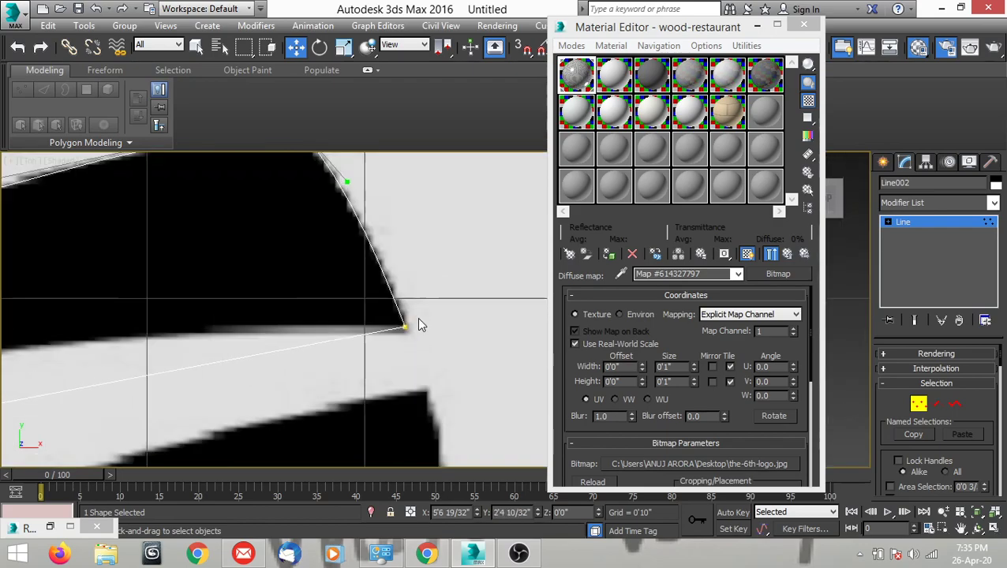
{"action": "right_click", "coordinate": [424, 352]}
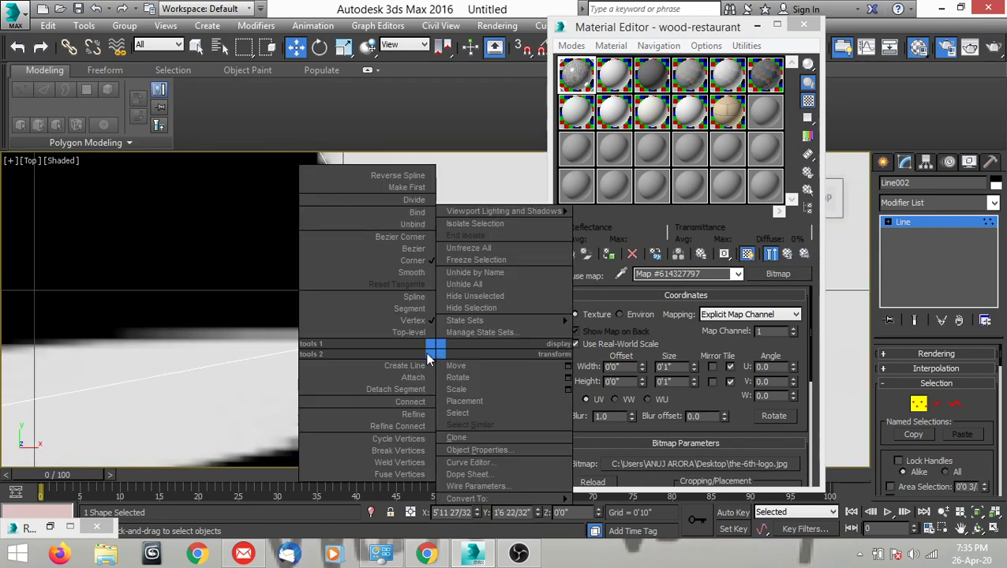
{"action": "left_click", "coordinate": [408, 238]}
{"action": "scroll", "coordinate": [468, 324], "scroll_direction": "down", "scroll_amount": 2}
{"action": "scroll", "coordinate": [467, 322], "scroll_direction": "down", "scroll_amount": 2}
{"action": "left_click_drag", "start_coordinate": [306, 353], "coordinate": [216, 324]}
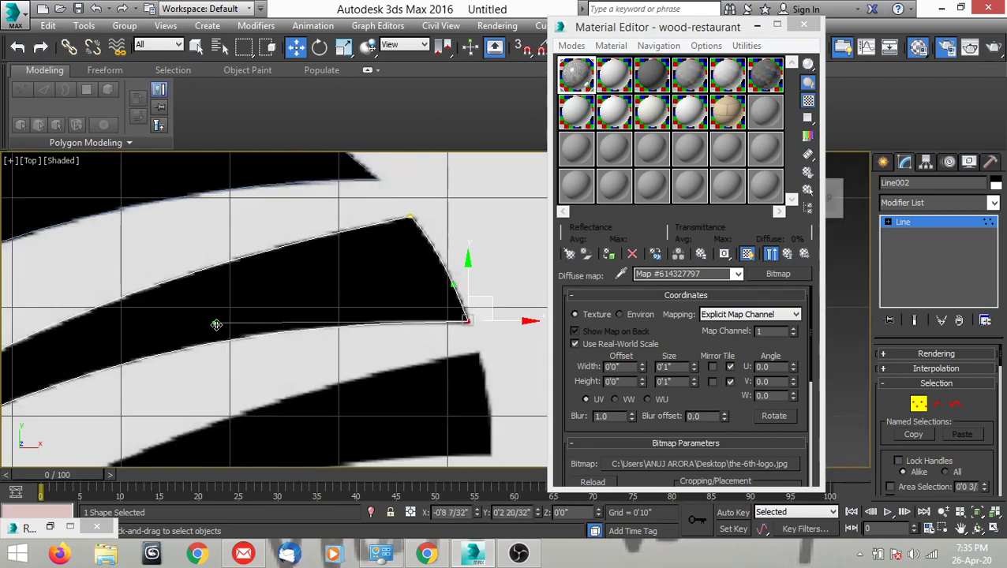
Convert the stripe's lower-left vertex to Bezier Corner and raise its right handle so the spline follows the left part of the lower edge.
{"action": "scroll", "coordinate": [355, 348], "scroll_direction": "down", "scroll_amount": 2}
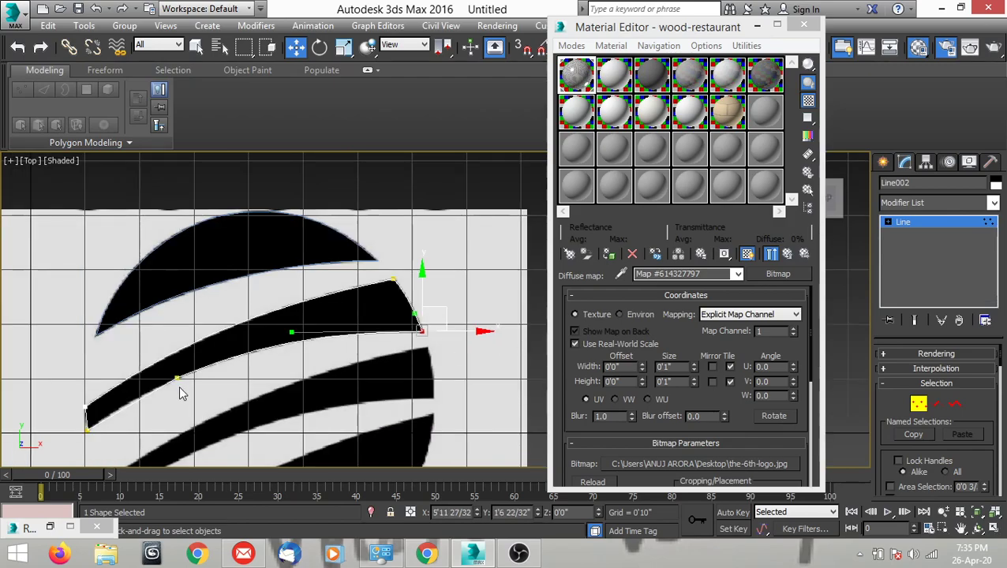
{"action": "middle_click_drag", "start_coordinate": [207, 382], "coordinate": [396, 308]}
{"action": "scroll", "coordinate": [359, 324], "scroll_direction": "up", "scroll_amount": 2}
{"action": "scroll", "coordinate": [358, 309], "scroll_direction": "up", "scroll_amount": 1}
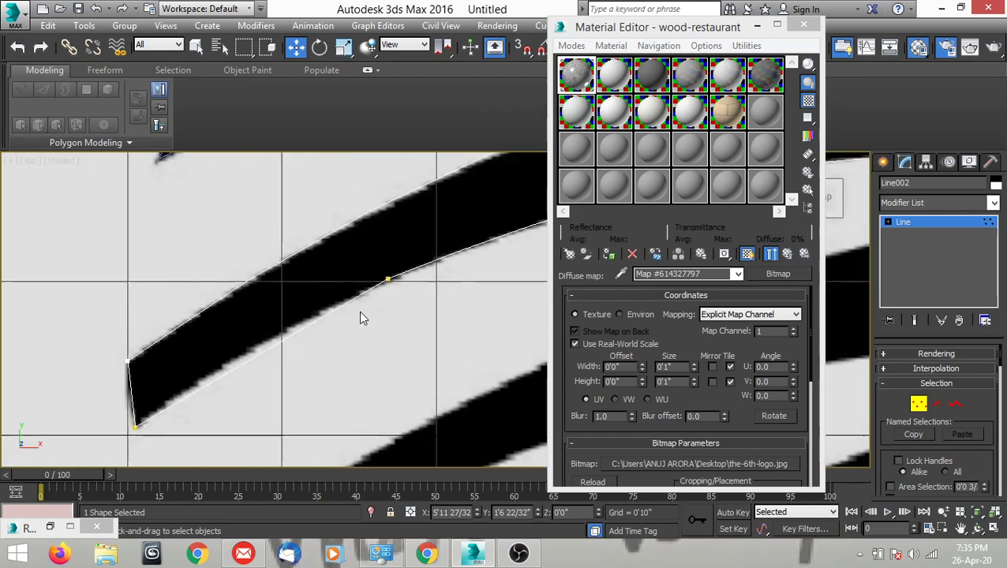
{"action": "left_click", "coordinate": [135, 426]}
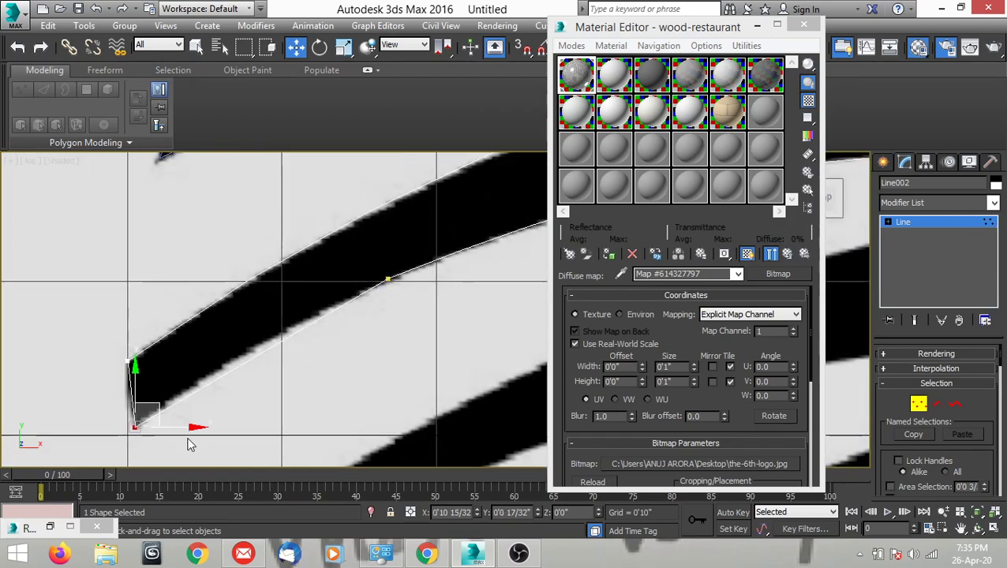
{"action": "right_click", "coordinate": [146, 431]}
{"action": "left_click", "coordinate": [172, 271]}
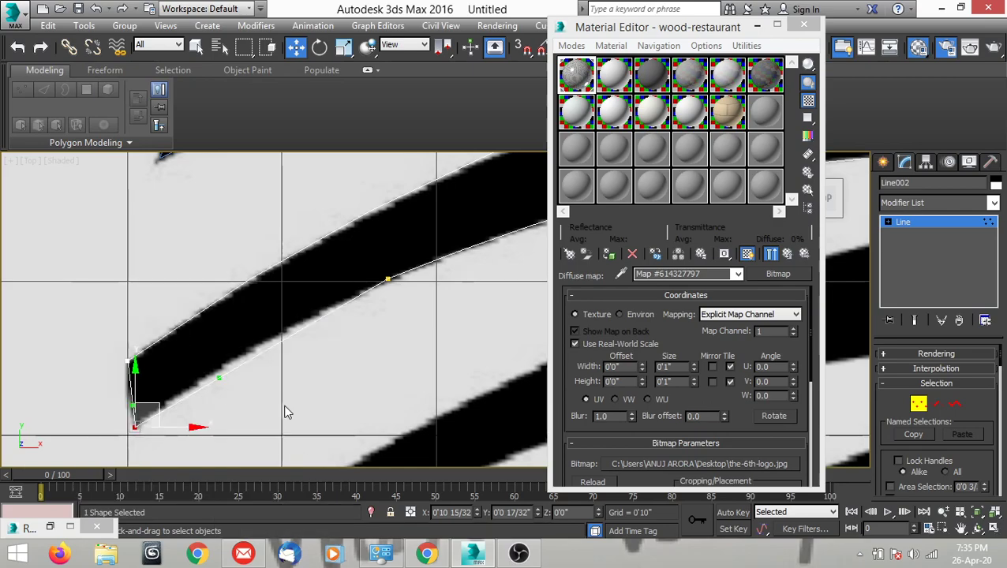
{"action": "middle_click_drag", "start_coordinate": [285, 406], "coordinate": [325, 384]}
{"action": "scroll", "coordinate": [212, 354], "scroll_direction": "up", "scroll_amount": 3}
{"action": "left_click_drag", "start_coordinate": [302, 349], "coordinate": [289, 336]}
Move the lower-left vertex's upper handle slightly outward so the spline curves along the stripe's short left edge.
{"action": "scroll", "coordinate": [289, 336], "scroll_direction": "down", "scroll_amount": 3}
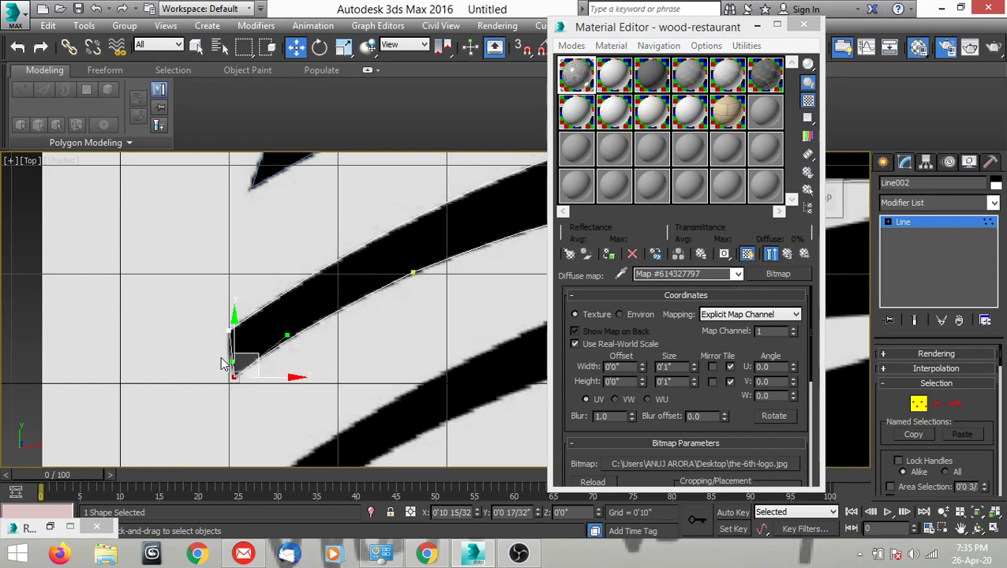
{"action": "scroll", "coordinate": [223, 365], "scroll_direction": "up", "scroll_amount": 3}
{"action": "left_click_drag", "start_coordinate": [247, 366], "coordinate": [240, 369]}
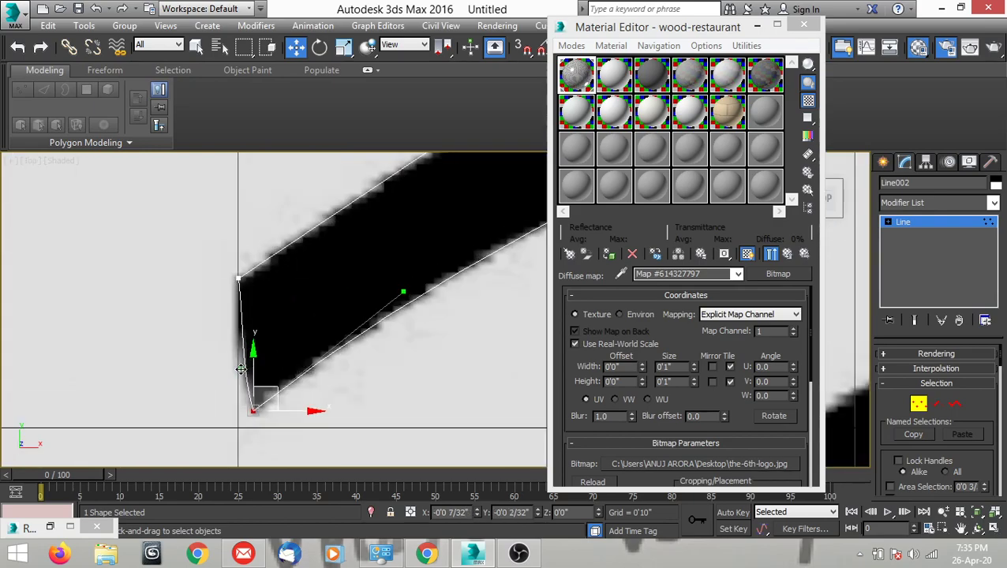
Leave vertex editing of the finished stripe and start a new Line along the next stripe's upper edge, from its upper-left to its upper-right corner.
{"action": "scroll", "coordinate": [240, 368], "scroll_direction": "down", "scroll_amount": 8}
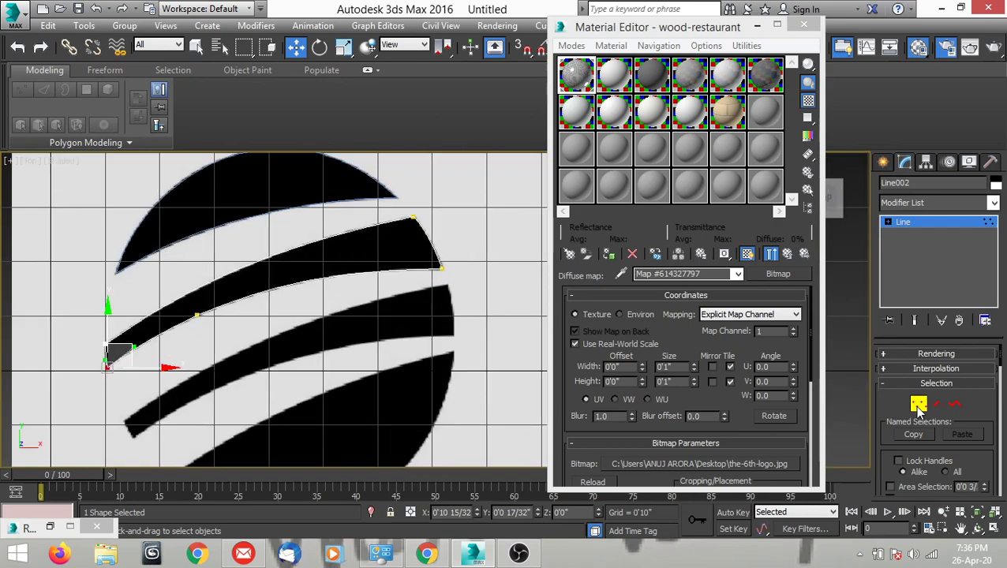
{"action": "key", "text": "1"}
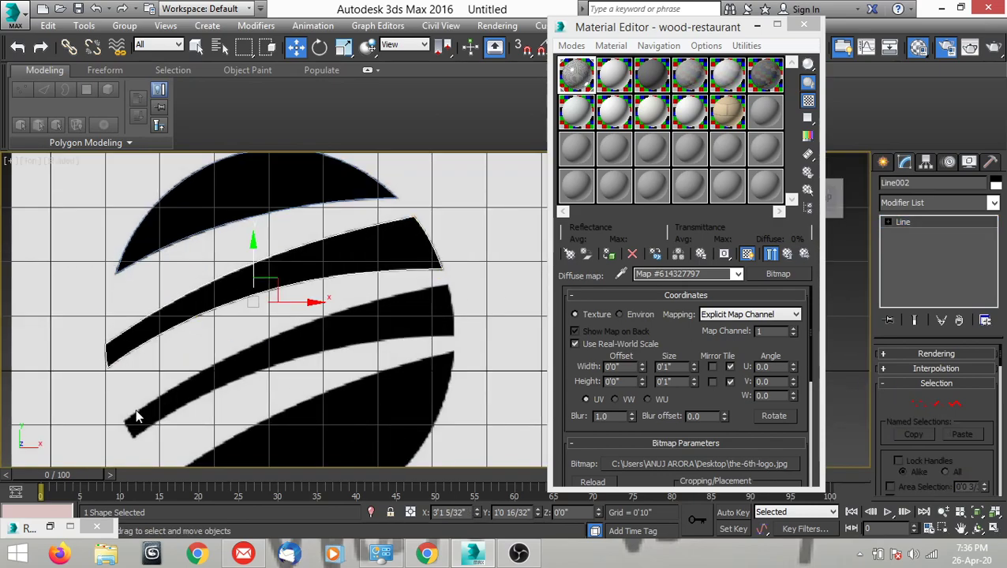
{"action": "scroll", "coordinate": [323, 292], "scroll_direction": "down", "scroll_amount": 4}
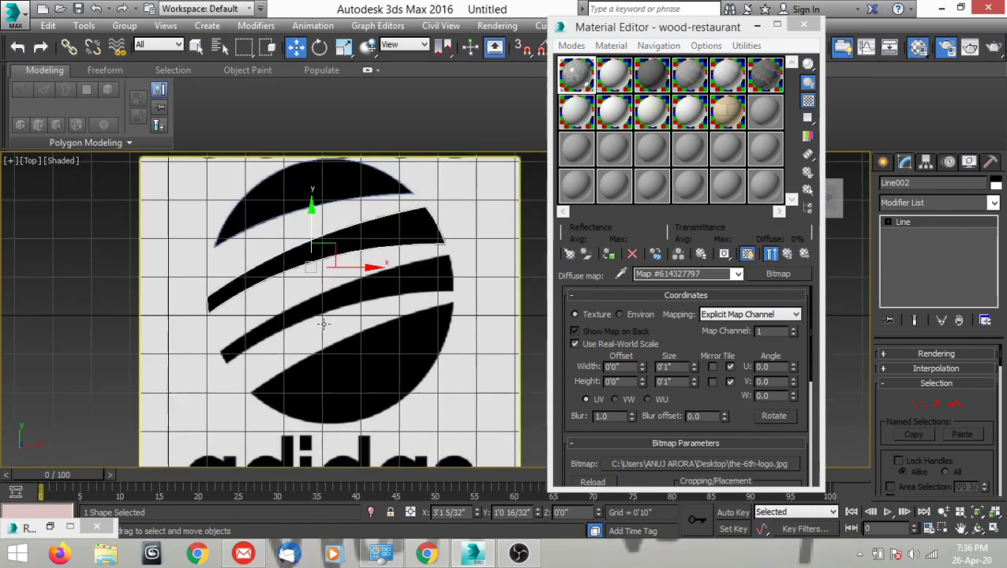
{"action": "left_click", "coordinate": [884, 163]}
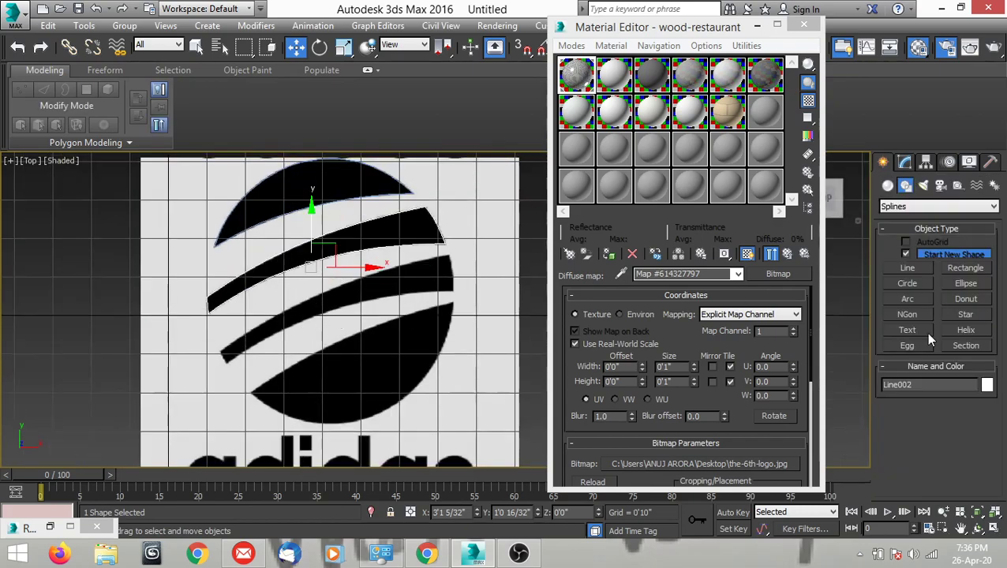
{"action": "left_click", "coordinate": [907, 268]}
{"action": "scroll", "coordinate": [209, 348], "scroll_direction": "up", "scroll_amount": 8}
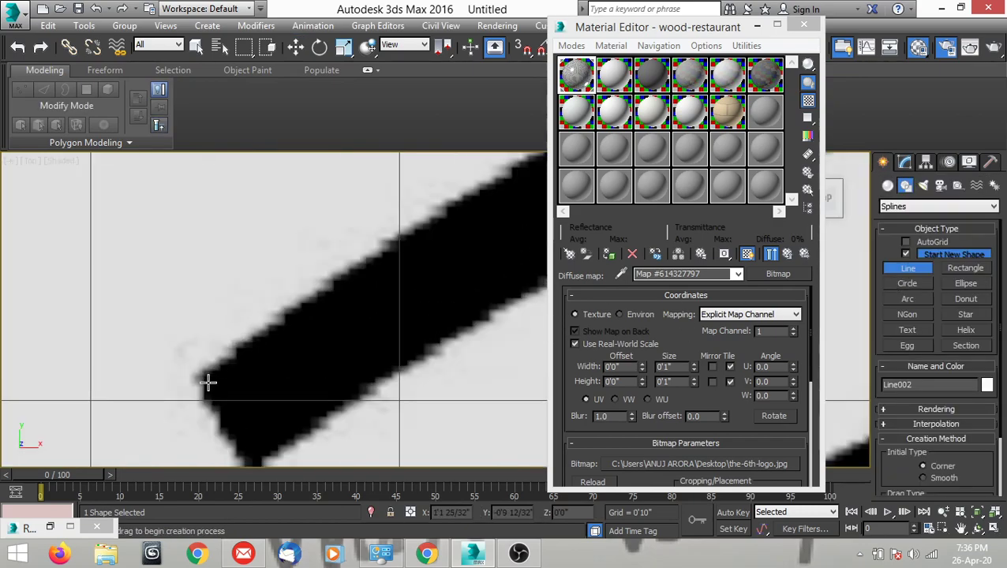
{"action": "left_click", "coordinate": [197, 378]}
{"action": "scroll", "coordinate": [197, 377], "scroll_direction": "down", "scroll_amount": 5}
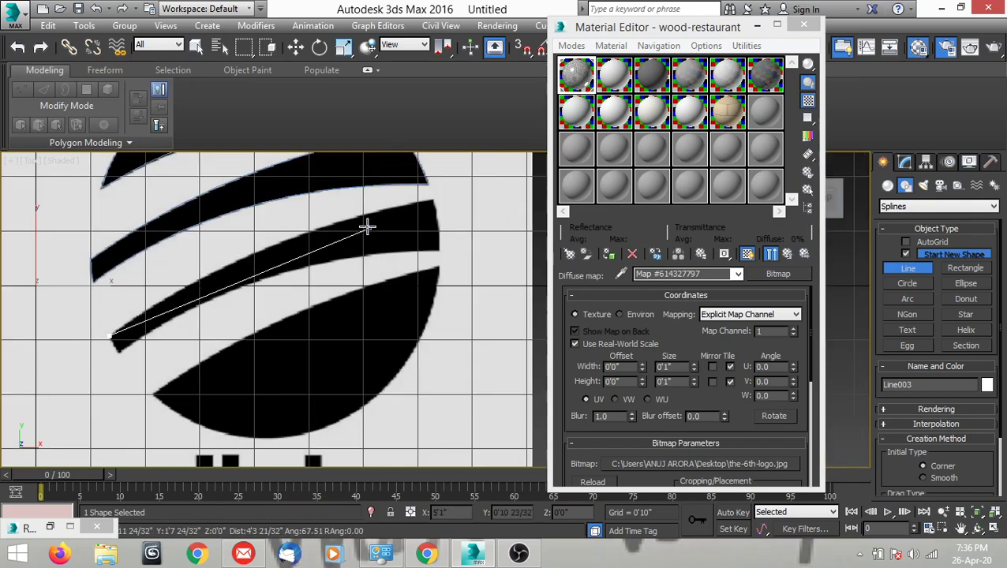
{"action": "scroll", "coordinate": [432, 197], "scroll_direction": "up", "scroll_amount": 6}
{"action": "left_click", "coordinate": [434, 209]}
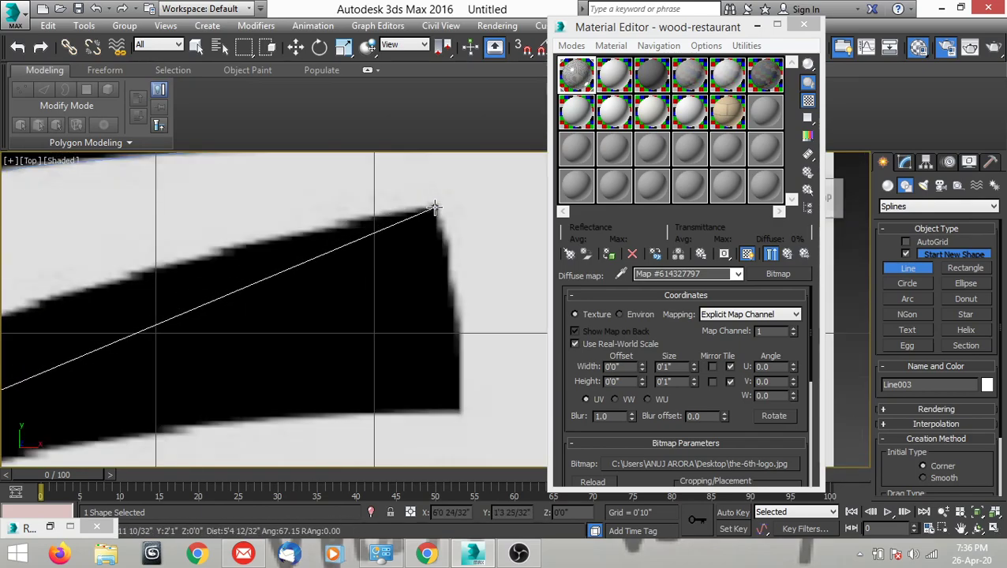
Continue the line through the stripe's lower-right corner, a midpoint on the lower edge and the lower-left corner, and close the spline at its start.
{"action": "scroll", "coordinate": [434, 212], "scroll_direction": "down", "scroll_amount": 3}
{"action": "scroll", "coordinate": [455, 271], "scroll_direction": "up", "scroll_amount": 2}
{"action": "left_click", "coordinate": [448, 274]}
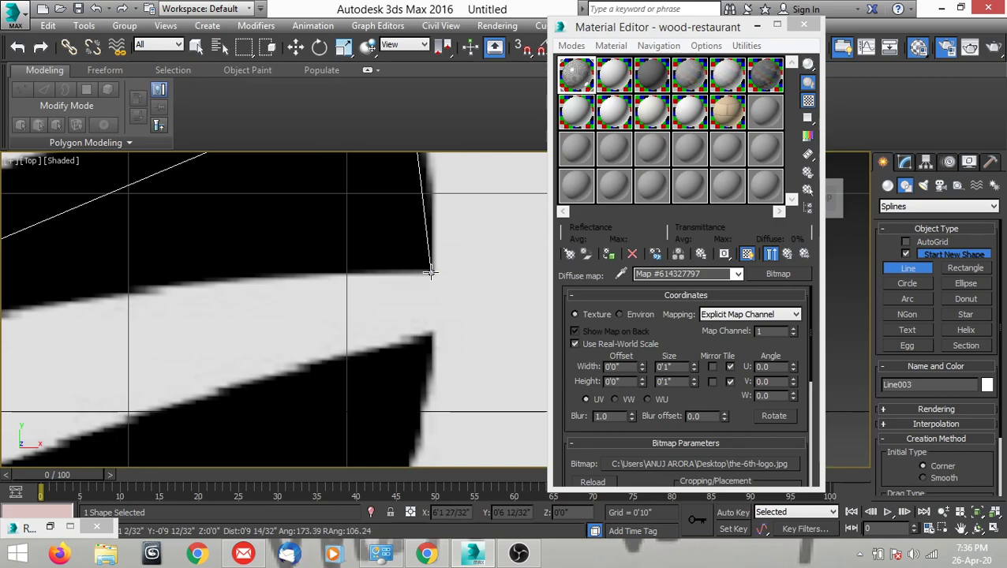
{"action": "scroll", "coordinate": [508, 278], "scroll_direction": "down", "scroll_amount": 4}
{"action": "left_click", "coordinate": [294, 314]}
{"action": "scroll", "coordinate": [294, 314], "scroll_direction": "up", "scroll_amount": 3}
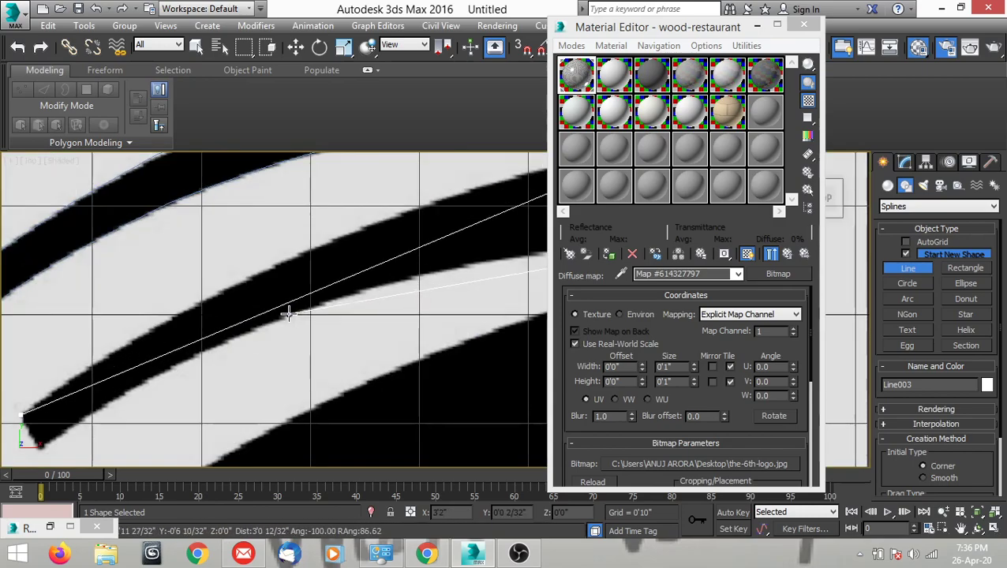
{"action": "scroll", "coordinate": [245, 379], "scroll_direction": "down", "scroll_amount": 3}
{"action": "scroll", "coordinate": [166, 395], "scroll_direction": "up", "scroll_amount": 2}
{"action": "scroll", "coordinate": [165, 394], "scroll_direction": "up", "scroll_amount": 4}
{"action": "left_click", "coordinate": [177, 385]}
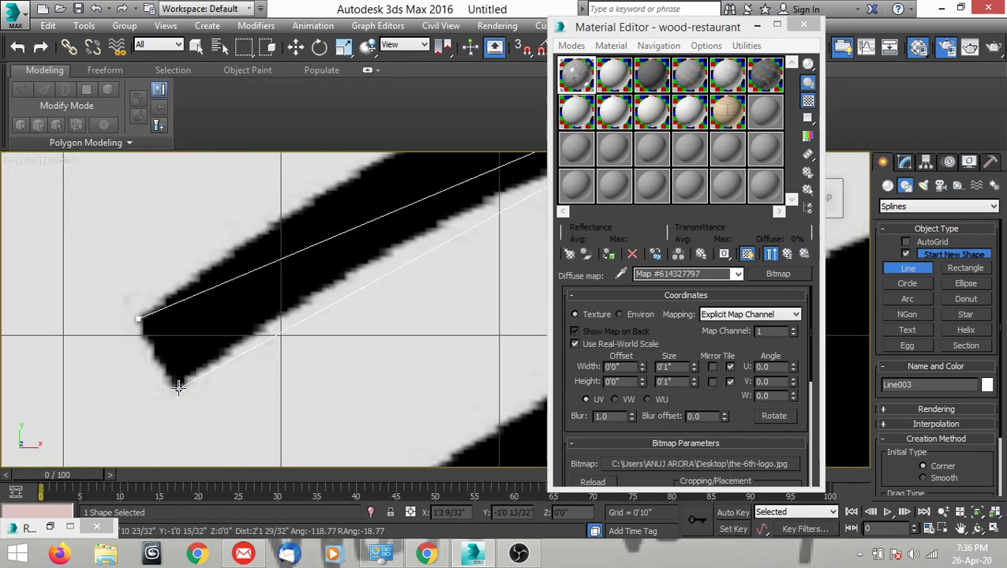
{"action": "left_click", "coordinate": [138, 319]}
{"action": "left_click", "coordinate": [490, 330]}
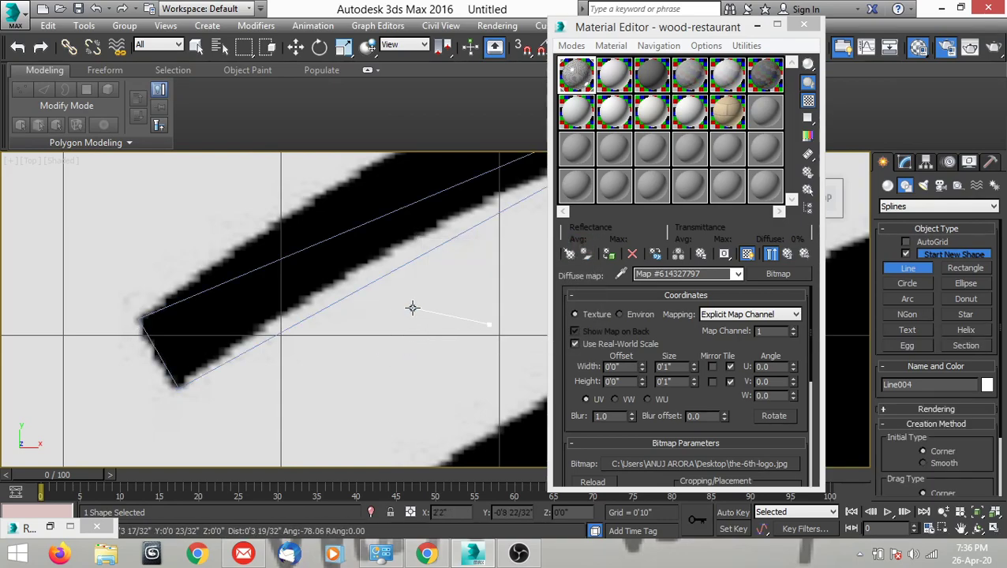
{"action": "right_click", "coordinate": [412, 307]}
Convert the new stripe's upper-left vertex to Bezier Corner and raise its right handle so the spline follows the upper edge.
{"action": "middle_click_drag", "start_coordinate": [412, 308], "coordinate": [441, 328]}
{"action": "scroll", "coordinate": [366, 341], "scroll_direction": "down", "scroll_amount": 3}
{"action": "key", "text": "w"}
{"action": "scroll", "coordinate": [370, 336], "scroll_direction": "up", "scroll_amount": 2}
{"action": "key", "text": "1"}
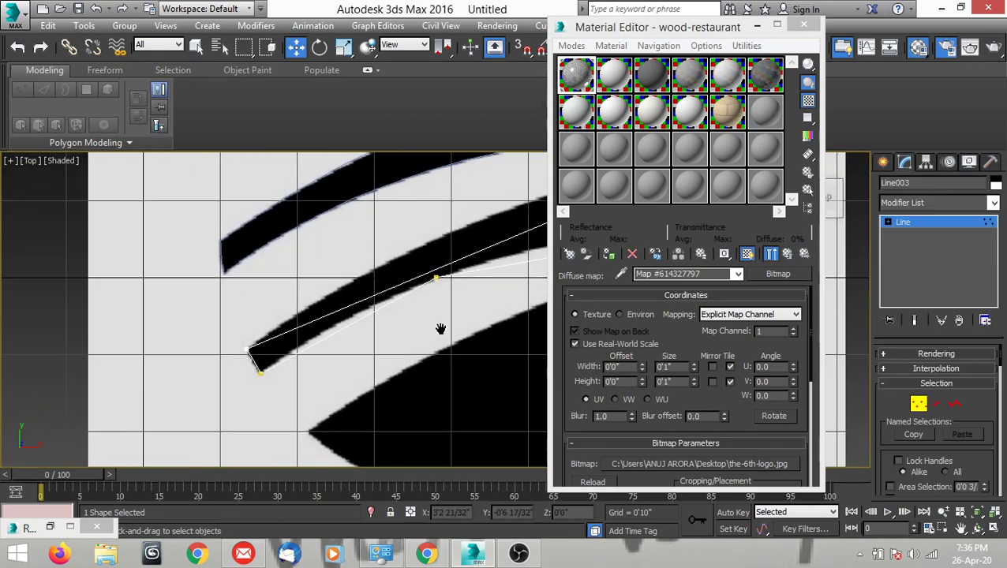
{"action": "scroll", "coordinate": [251, 365], "scroll_direction": "up", "scroll_amount": 3}
{"action": "left_click", "coordinate": [248, 334]}
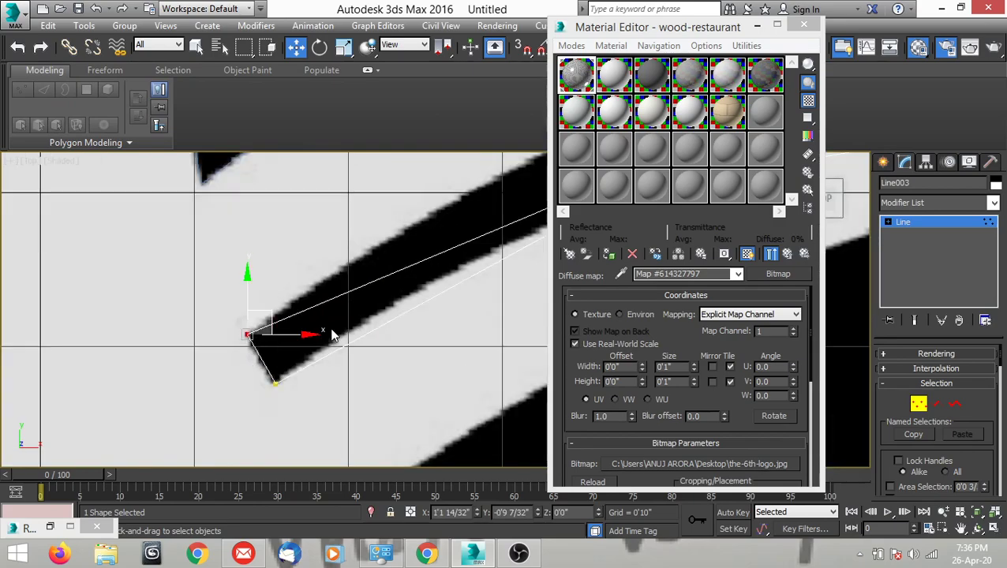
{"action": "right_click", "coordinate": [345, 318]}
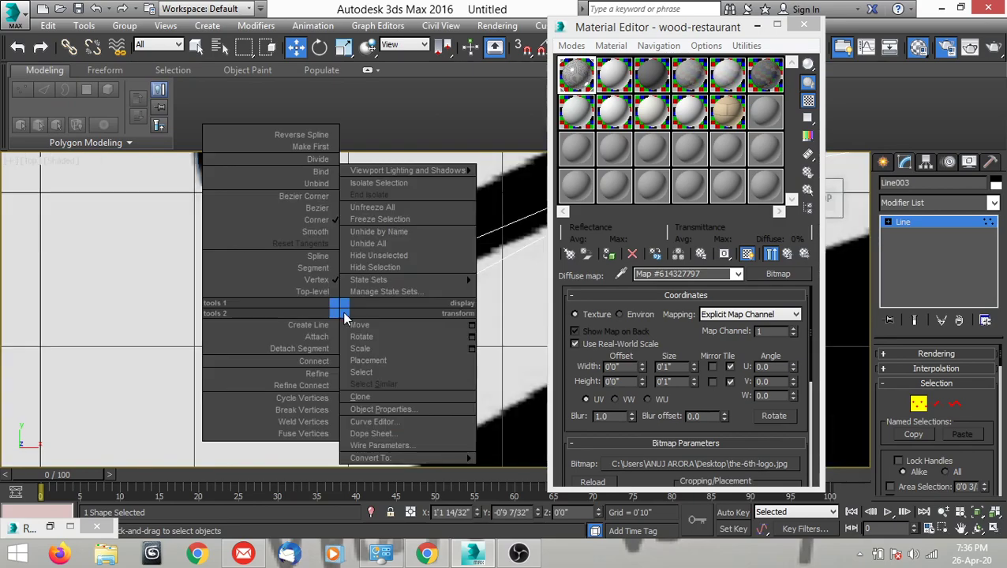
{"action": "left_click", "coordinate": [318, 197]}
{"action": "middle_click_drag", "start_coordinate": [416, 285], "coordinate": [322, 368]}
{"action": "scroll", "coordinate": [325, 366], "scroll_direction": "down", "scroll_amount": 3}
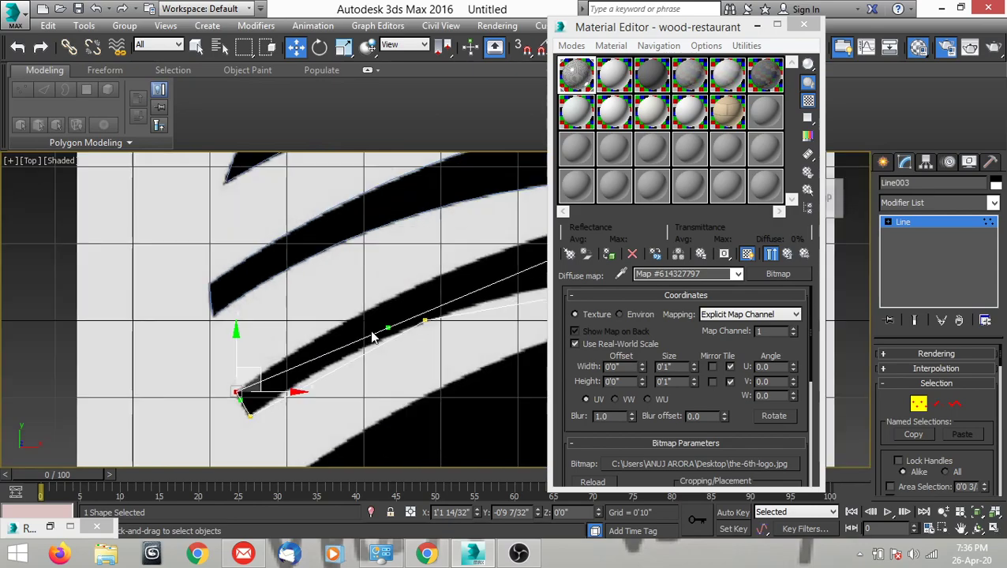
{"action": "scroll", "coordinate": [380, 328], "scroll_direction": "up", "scroll_amount": 3}
{"action": "left_click_drag", "start_coordinate": [395, 329], "coordinate": [362, 243]}
{"action": "scroll", "coordinate": [285, 278], "scroll_direction": "down", "scroll_amount": 4}
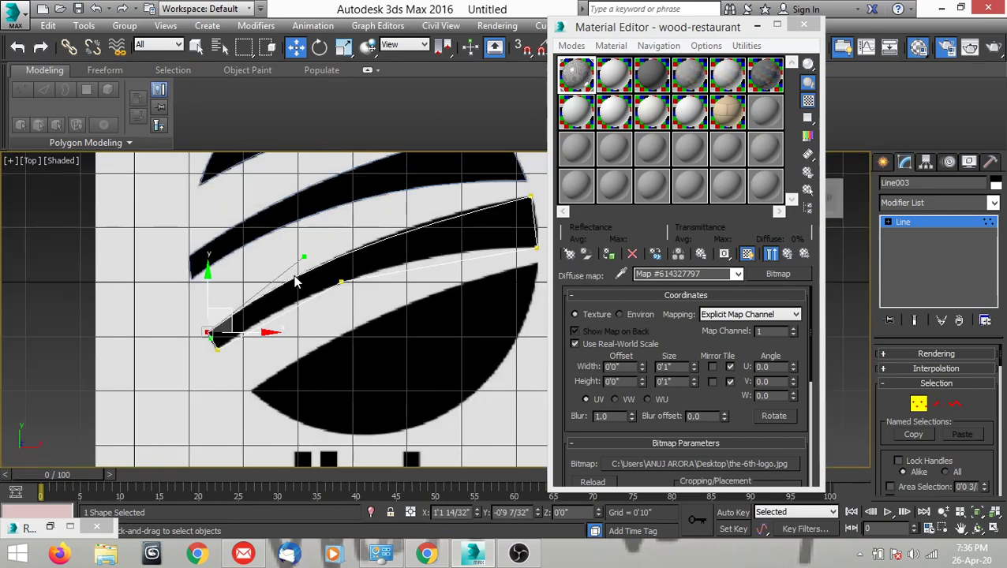
Convert the new stripe's upper-right vertex to Bezier Corner and shape its handles along the upper edge and the short right edge.
{"action": "scroll", "coordinate": [430, 269], "scroll_direction": "up", "scroll_amount": 5}
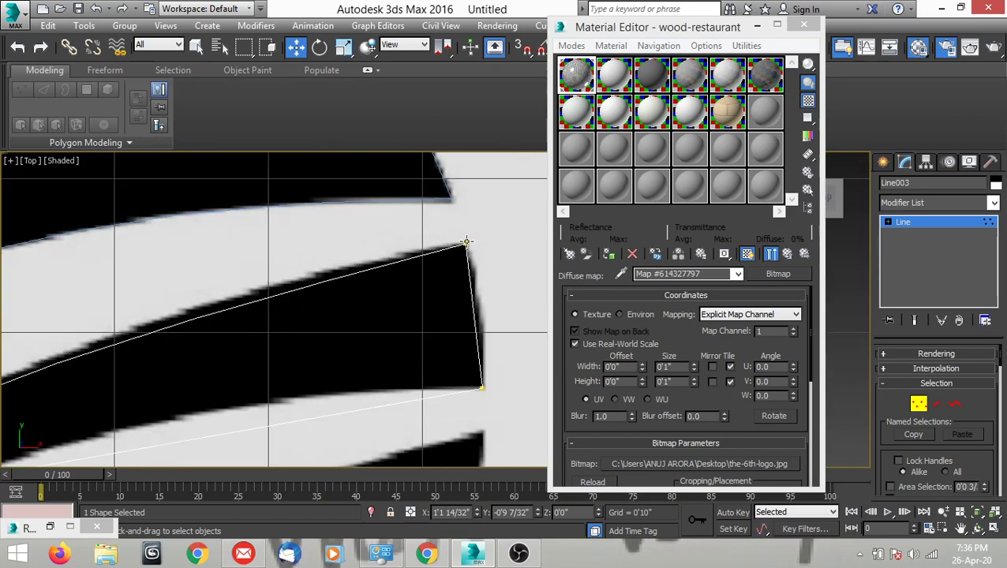
{"action": "right_click", "coordinate": [489, 270]}
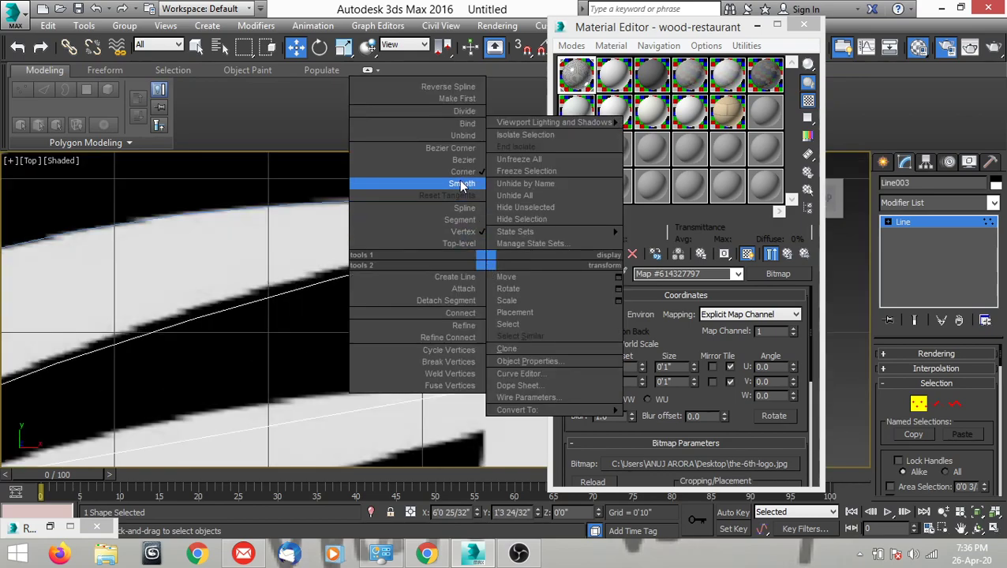
{"action": "left_click", "coordinate": [463, 156]}
{"action": "middle_click_drag", "start_coordinate": [422, 259], "coordinate": [455, 275]}
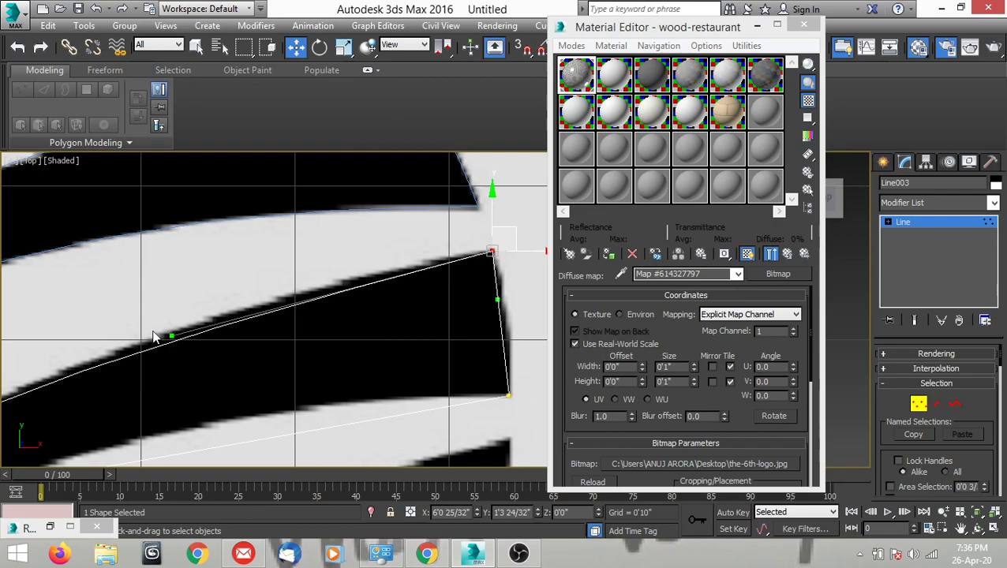
{"action": "left_click_drag", "start_coordinate": [174, 335], "coordinate": [168, 315]}
{"action": "scroll", "coordinate": [167, 315], "scroll_direction": "down", "scroll_amount": 4}
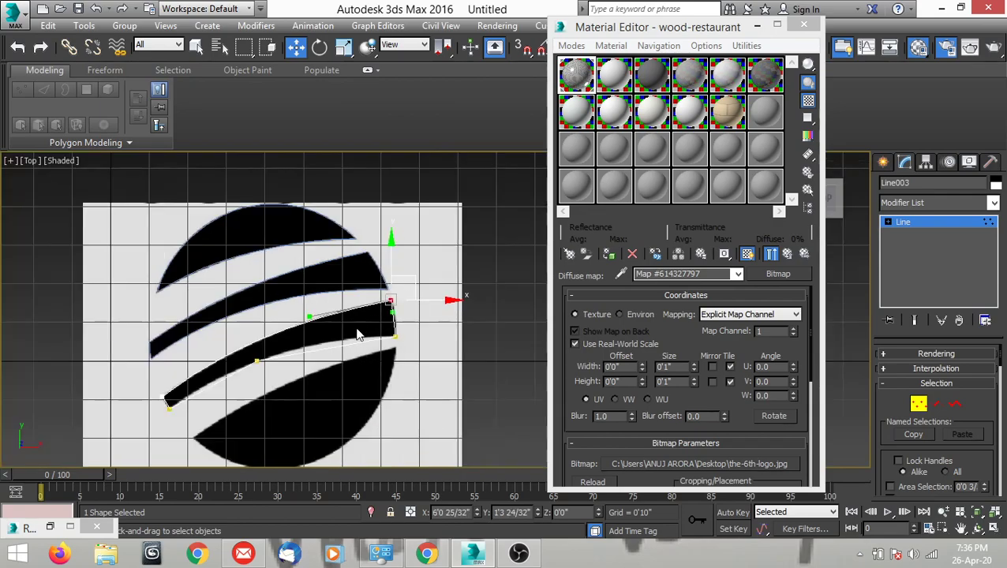
{"action": "scroll", "coordinate": [364, 327], "scroll_direction": "up", "scroll_amount": 5}
{"action": "left_click_drag", "start_coordinate": [323, 264], "coordinate": [331, 268]}
{"action": "scroll", "coordinate": [354, 301], "scroll_direction": "up", "scroll_amount": 3}
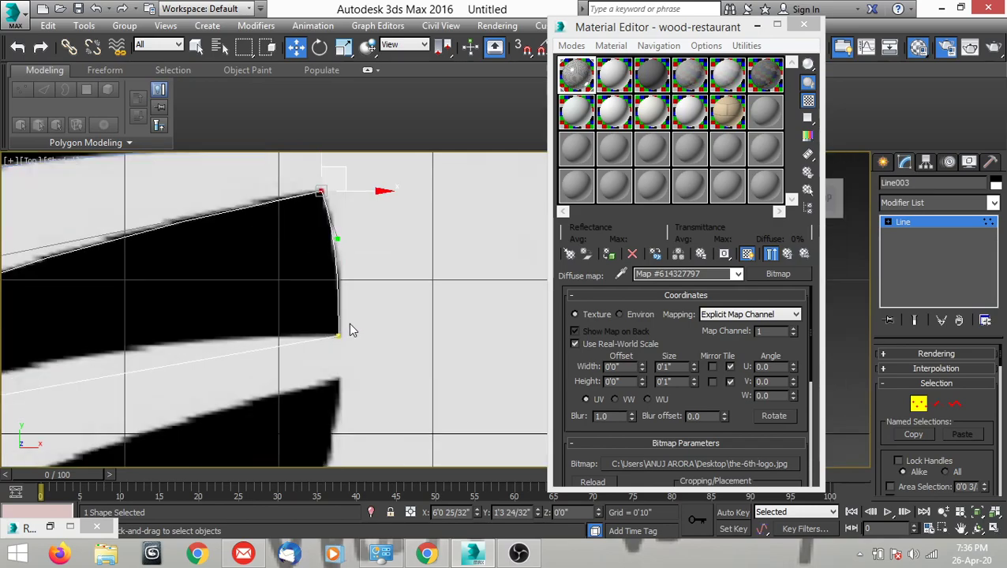
Convert the new stripe's lower-right vertex to Bezier Corner and raise its left handle to follow the right part of the lower edge.
{"action": "right_click", "coordinate": [373, 365]}
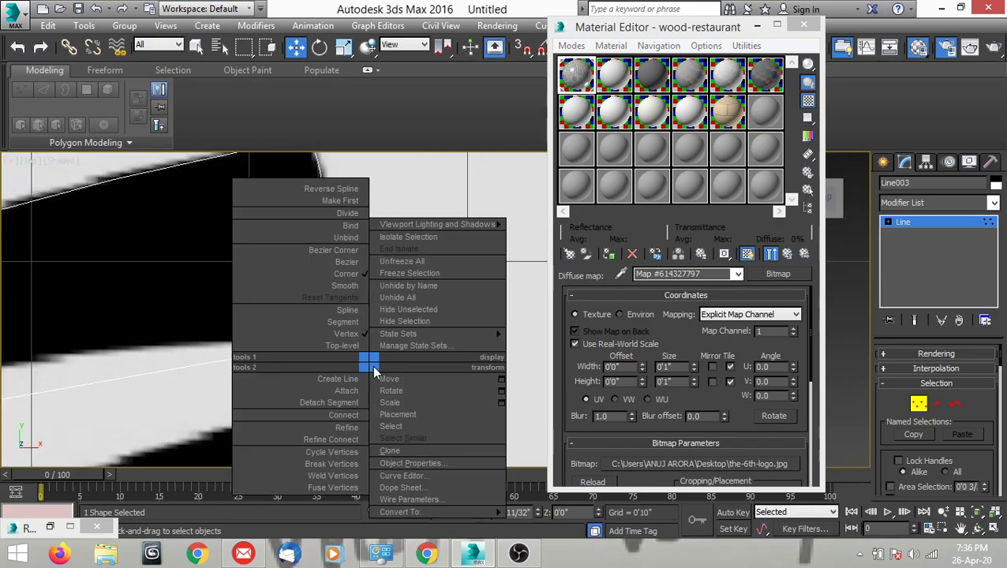
{"action": "left_click", "coordinate": [346, 251]}
{"action": "middle_click_drag", "start_coordinate": [303, 374], "coordinate": [409, 376]}
{"action": "scroll", "coordinate": [409, 371], "scroll_direction": "down", "scroll_amount": 4}
{"action": "scroll", "coordinate": [320, 385], "scroll_direction": "up", "scroll_amount": 4}
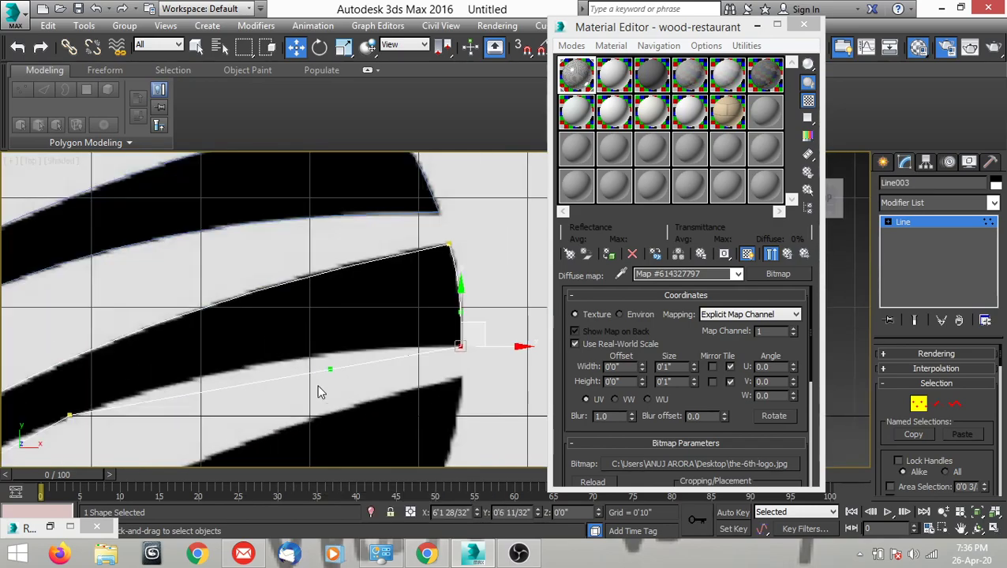
{"action": "left_click_drag", "start_coordinate": [339, 351], "coordinate": [284, 303]}
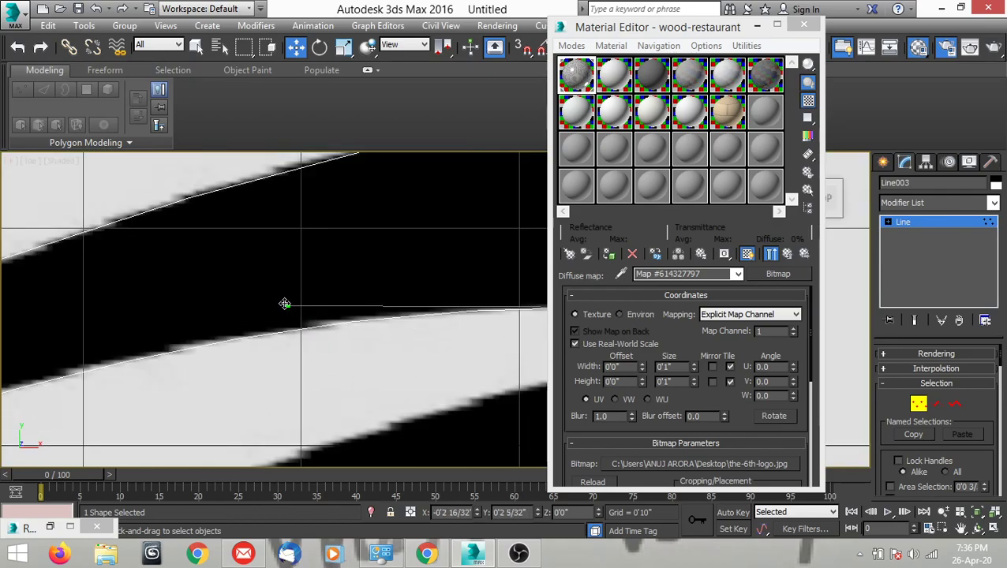
{"action": "scroll", "coordinate": [360, 330], "scroll_direction": "down", "scroll_amount": 4}
{"action": "scroll", "coordinate": [302, 348], "scroll_direction": "up", "scroll_amount": 4}
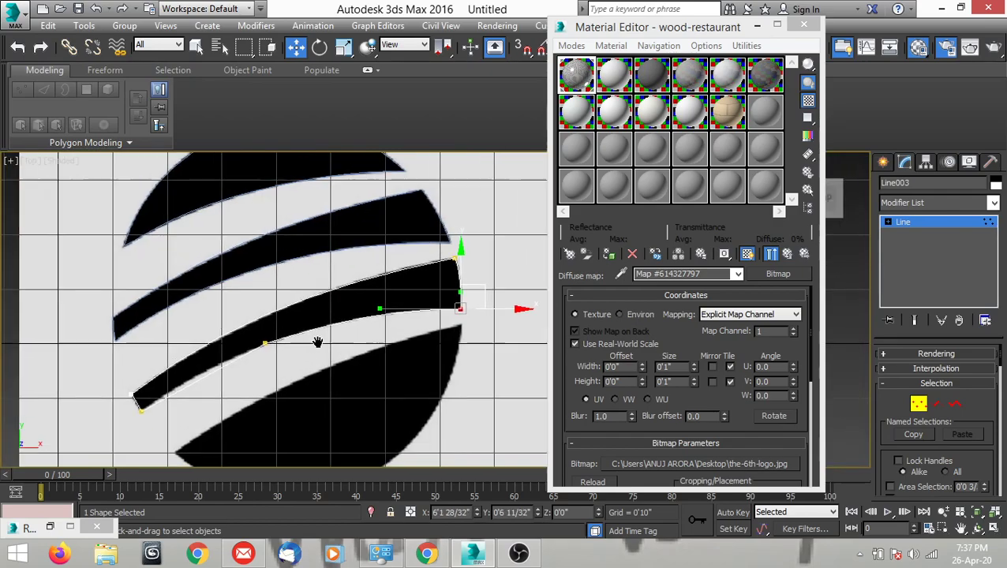
Convert the new stripe's lower-left vertex to Bezier Corner and raise its right handle to fit the left part of the lower edge.
{"action": "scroll", "coordinate": [196, 403], "scroll_direction": "up", "scroll_amount": 3}
{"action": "left_click", "coordinate": [180, 392]}
{"action": "right_click", "coordinate": [348, 382]}
{"action": "left_click", "coordinate": [266, 272]}
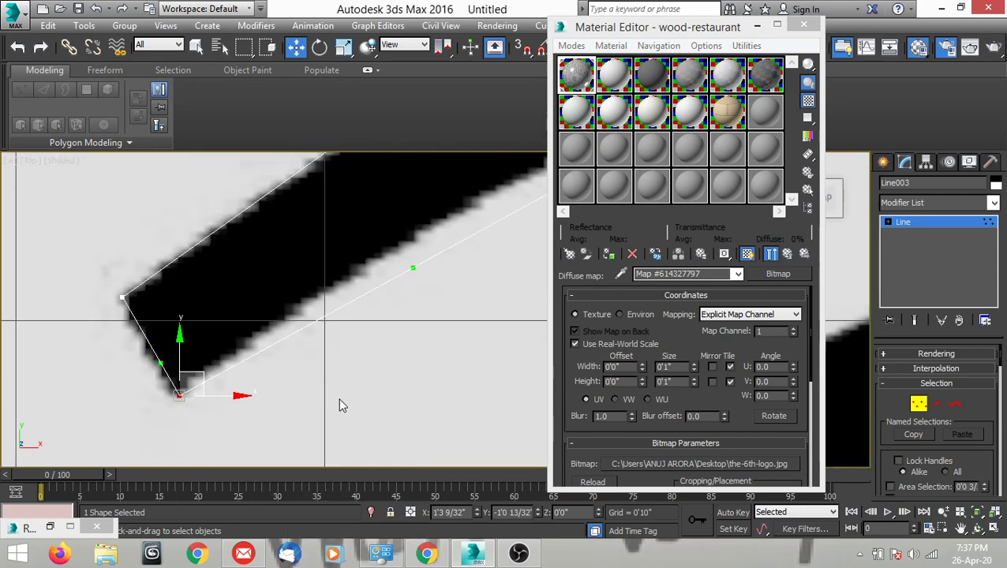
{"action": "scroll", "coordinate": [303, 350], "scroll_direction": "down", "scroll_amount": 2}
{"action": "left_click_drag", "start_coordinate": [320, 321], "coordinate": [278, 308]}
{"action": "scroll", "coordinate": [278, 311], "scroll_direction": "down", "scroll_amount": 3}
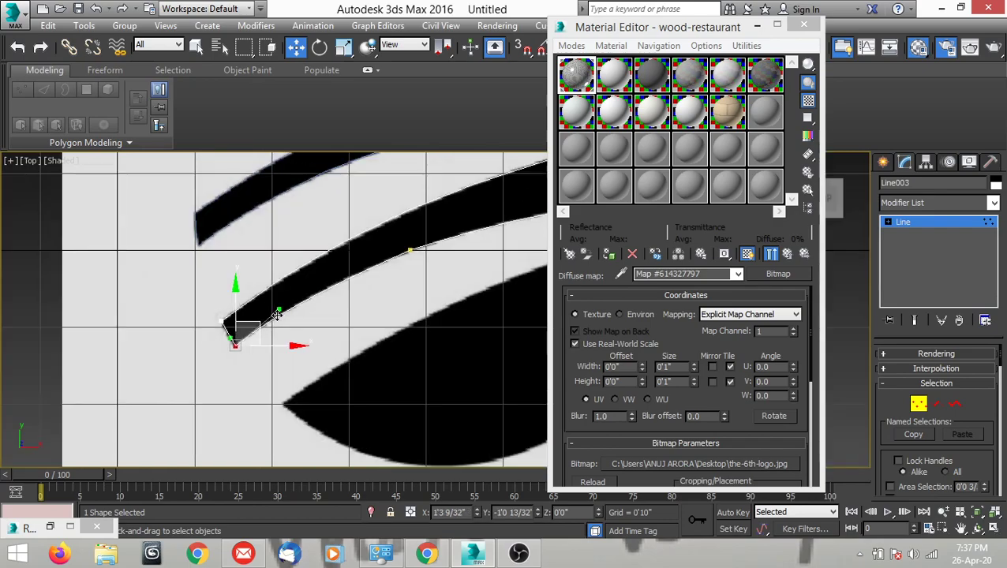
Move the lower-left vertex's upper handle slightly outward to curve the short left edge, and leave vertex editing.
{"action": "scroll", "coordinate": [251, 337], "scroll_direction": "up", "scroll_amount": 6}
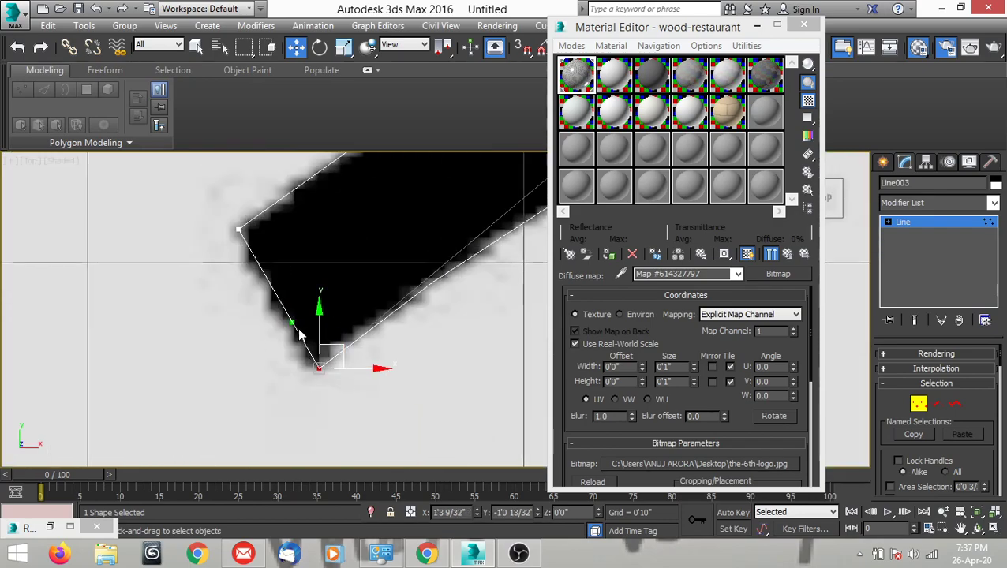
{"action": "left_click_drag", "start_coordinate": [292, 325], "coordinate": [287, 339]}
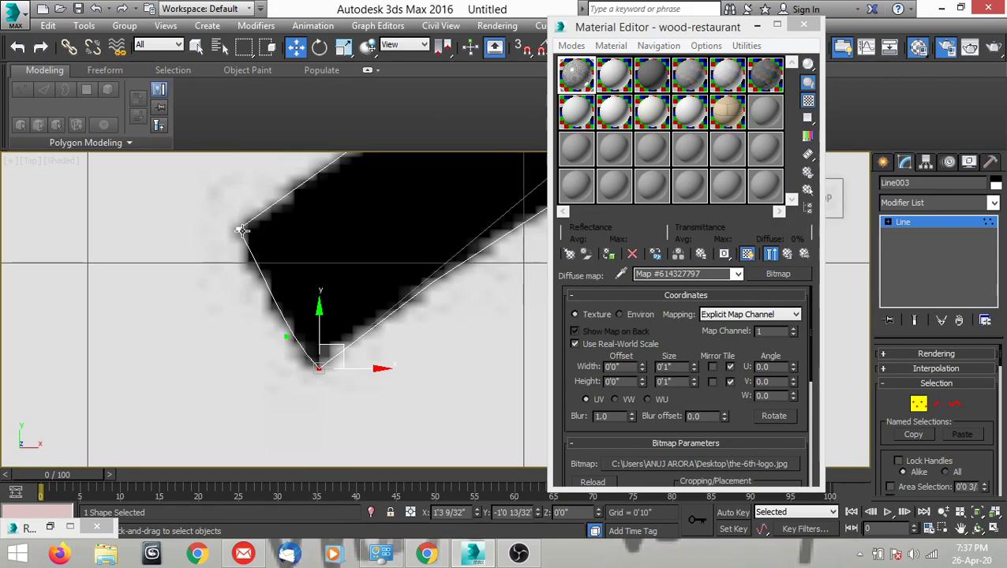
{"action": "scroll", "coordinate": [260, 331], "scroll_direction": "down", "scroll_amount": 6}
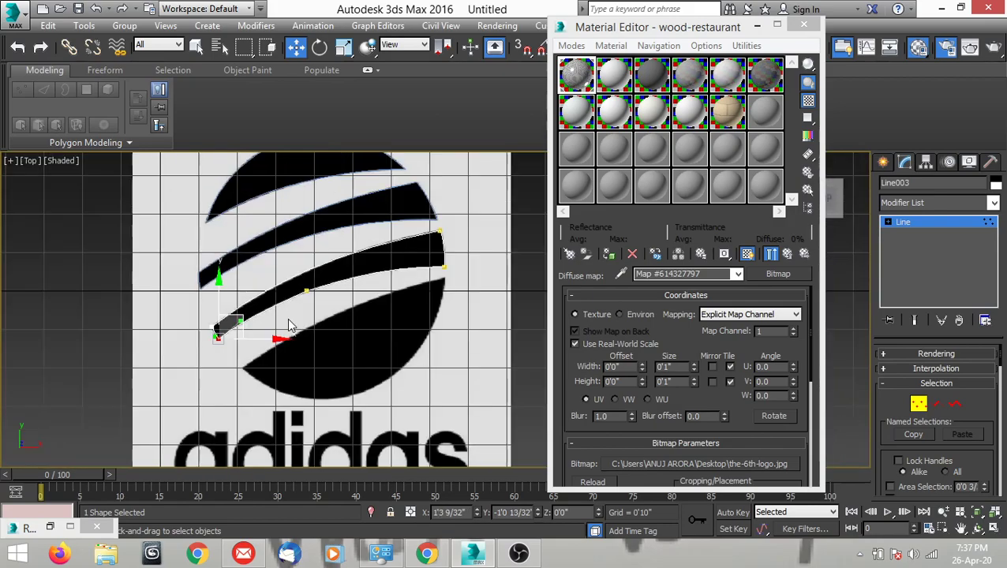
{"action": "scroll", "coordinate": [367, 296], "scroll_direction": "up", "scroll_amount": 2}
{"action": "scroll", "coordinate": [445, 226], "scroll_direction": "up", "scroll_amount": 1}
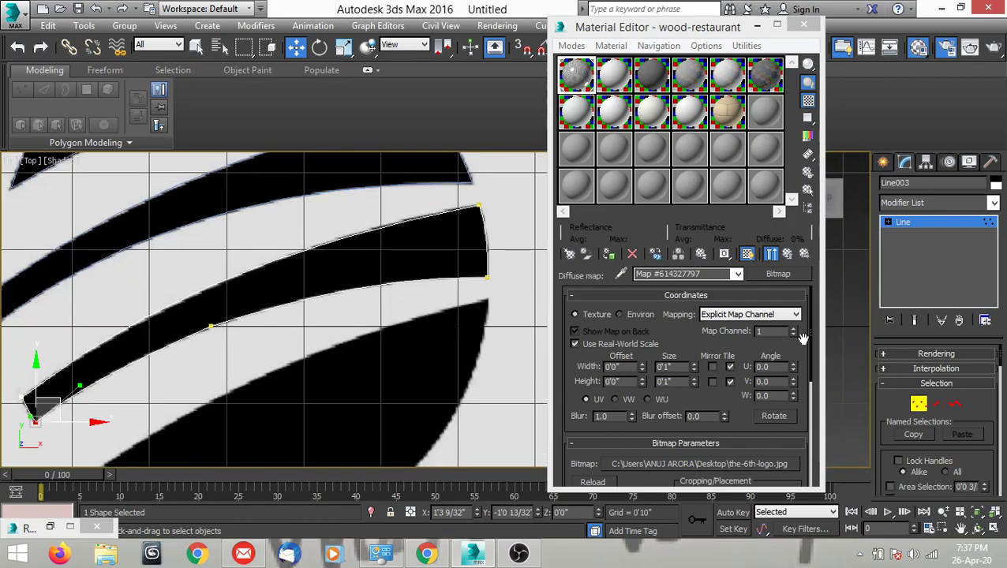
{"action": "left_click", "coordinate": [921, 407]}
{"action": "scroll", "coordinate": [288, 270], "scroll_direction": "down", "scroll_amount": 4}
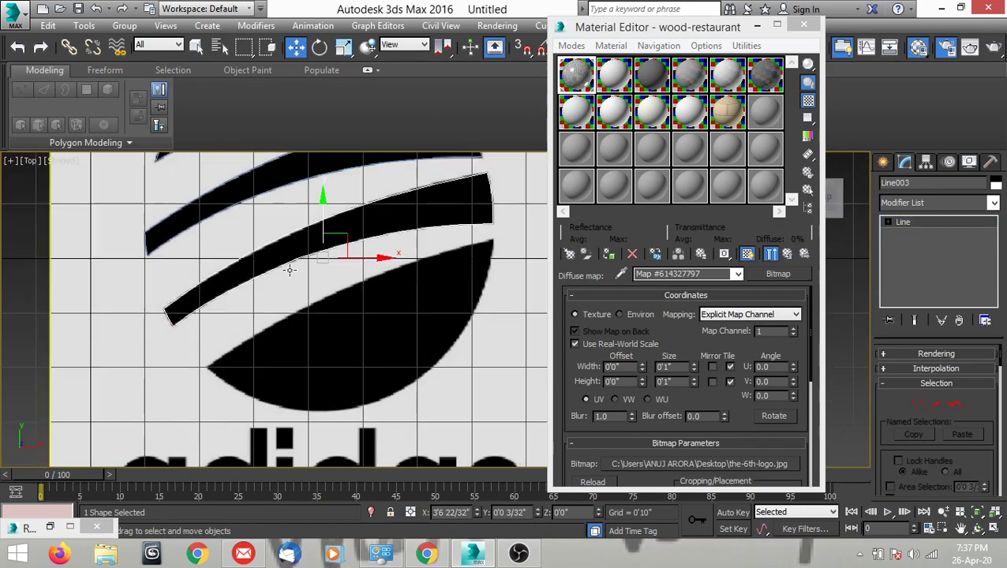
Trace the logo's bottom shape with a closed three-vertex Line through its left tip, upper-right tip and lower-right edge.
{"action": "scroll", "coordinate": [281, 274], "scroll_direction": "up", "scroll_amount": 3}
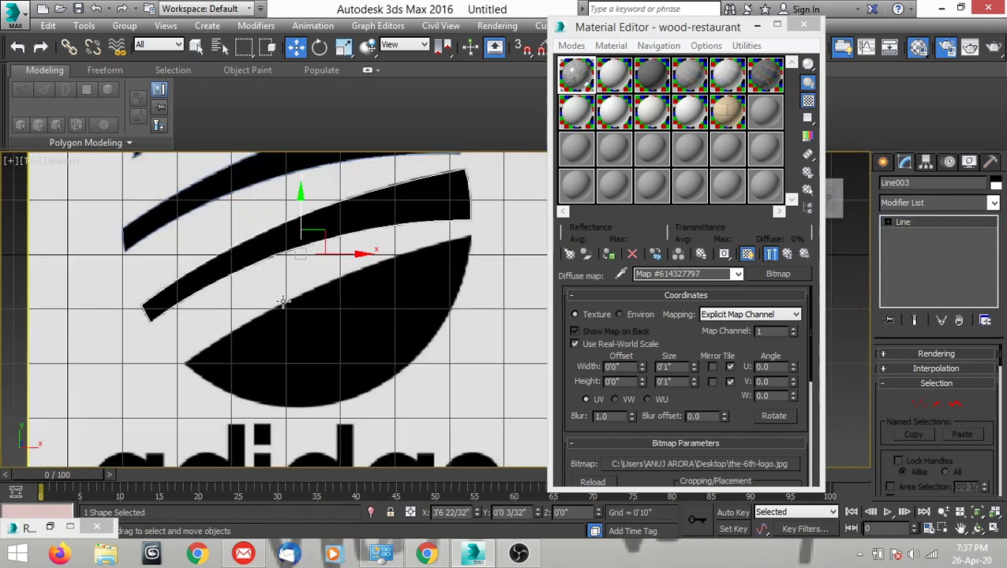
{"action": "left_click", "coordinate": [883, 162]}
{"action": "left_click", "coordinate": [906, 268]}
{"action": "scroll", "coordinate": [287, 359], "scroll_direction": "up", "scroll_amount": 6}
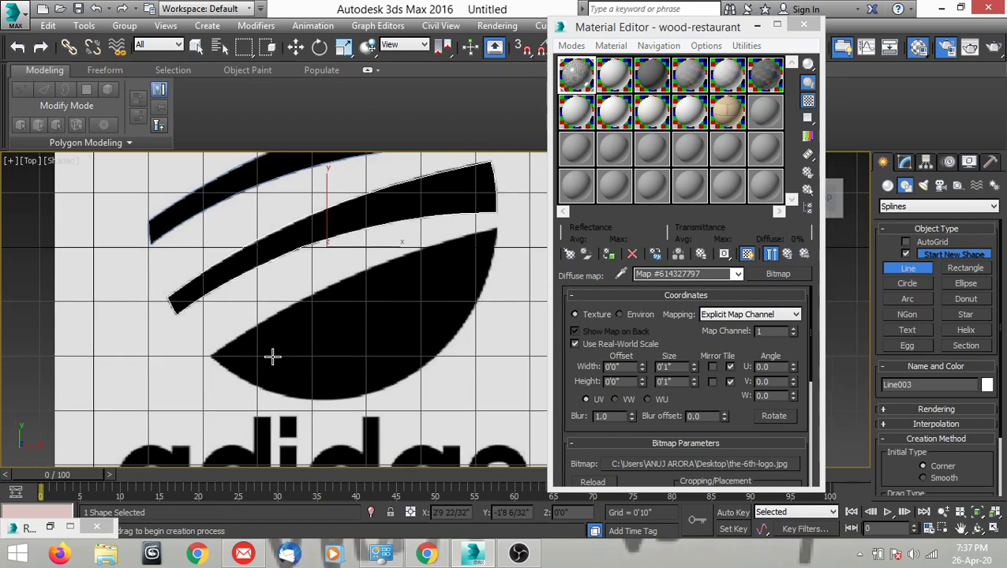
{"action": "left_click", "coordinate": [218, 358]}
{"action": "scroll", "coordinate": [137, 299], "scroll_direction": "down", "scroll_amount": 5}
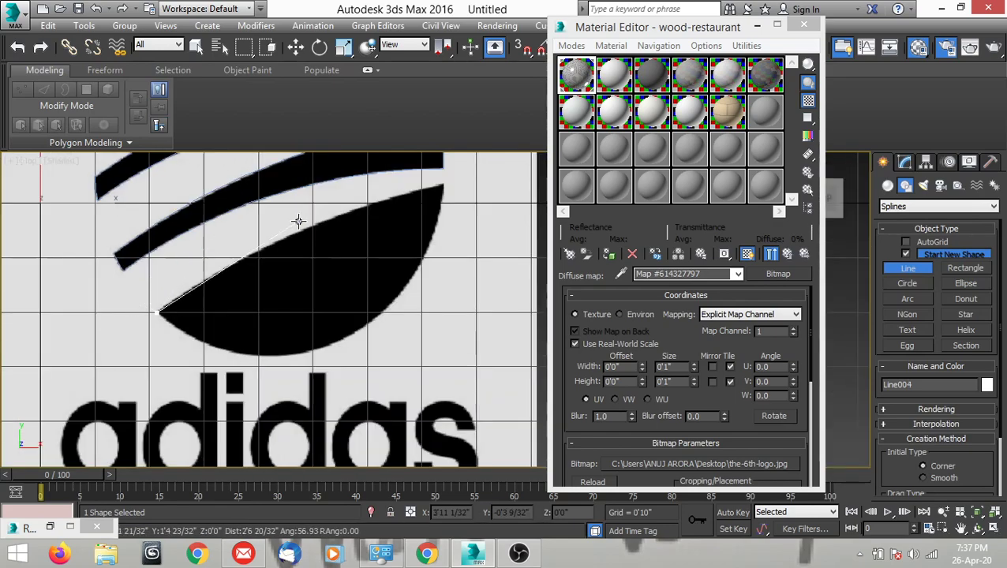
{"action": "scroll", "coordinate": [443, 179], "scroll_direction": "up", "scroll_amount": 5}
{"action": "left_click", "coordinate": [480, 189]}
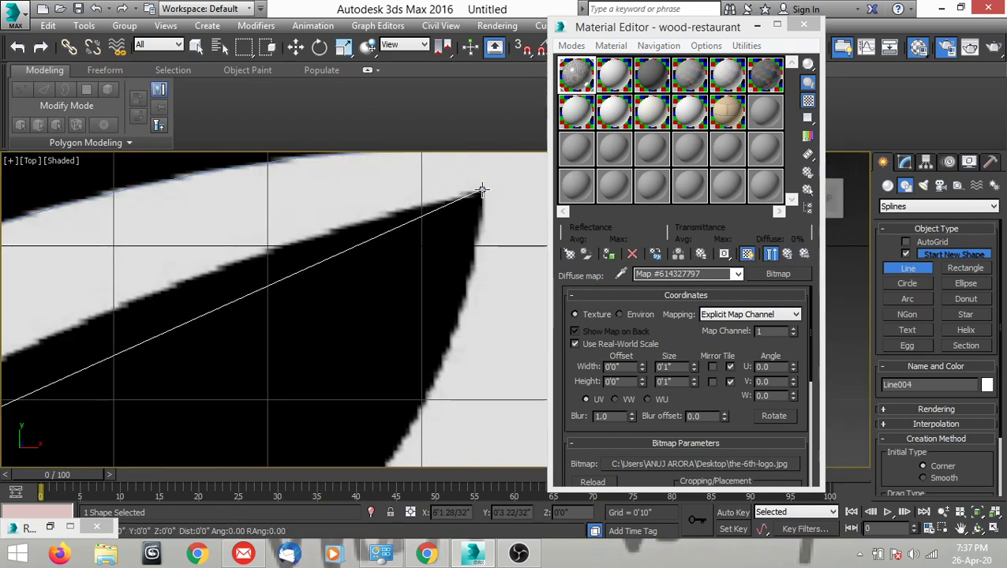
{"action": "scroll", "coordinate": [481, 189], "scroll_direction": "down", "scroll_amount": 2}
{"action": "left_click", "coordinate": [337, 416]}
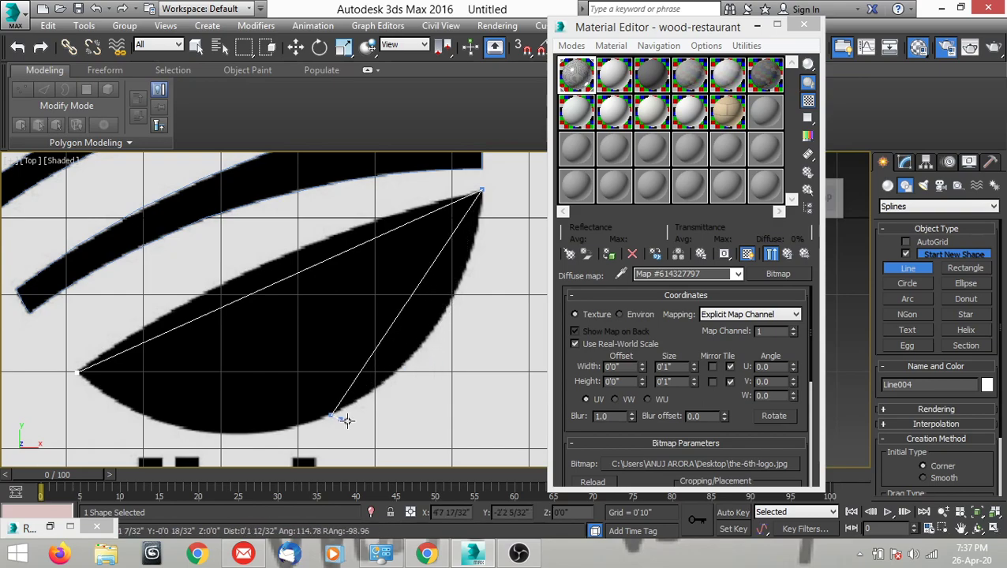
{"action": "scroll", "coordinate": [337, 416], "scroll_direction": "down", "scroll_amount": 2}
{"action": "scroll", "coordinate": [137, 400], "scroll_direction": "up", "scroll_amount": 5}
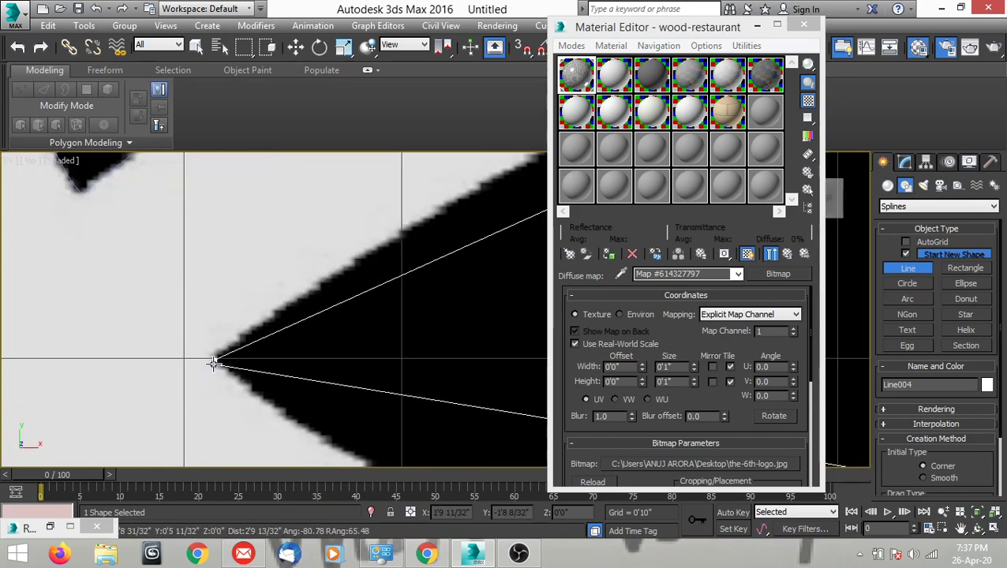
{"action": "left_click", "coordinate": [215, 360]}
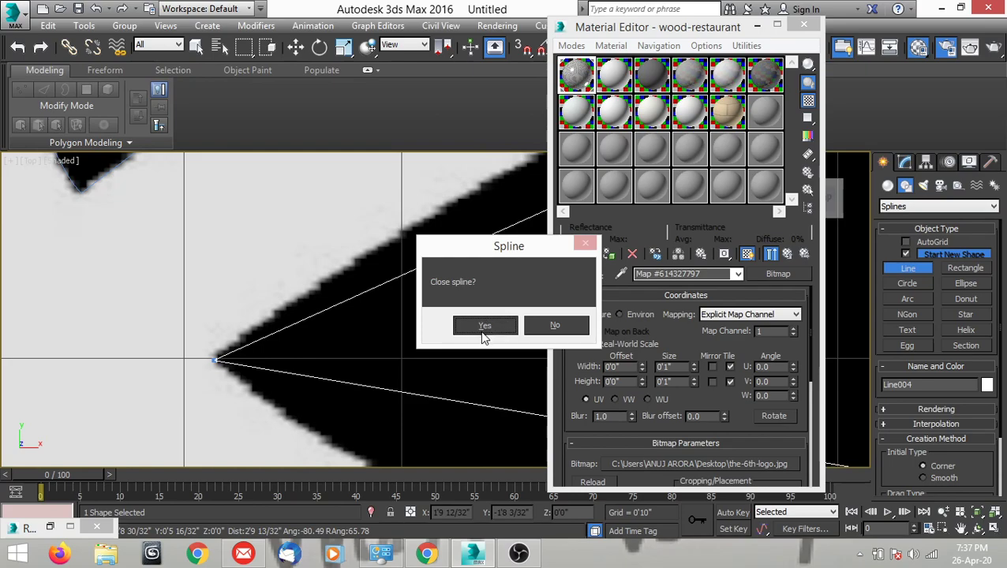
{"action": "left_click", "coordinate": [483, 325]}
{"action": "right_click", "coordinate": [321, 252]}
Convert the bottom shape's left tip vertex to Bezier Corner and raise its upper handle to curve the upper edge.
{"action": "middle_click_drag", "start_coordinate": [321, 252], "coordinate": [313, 306]}
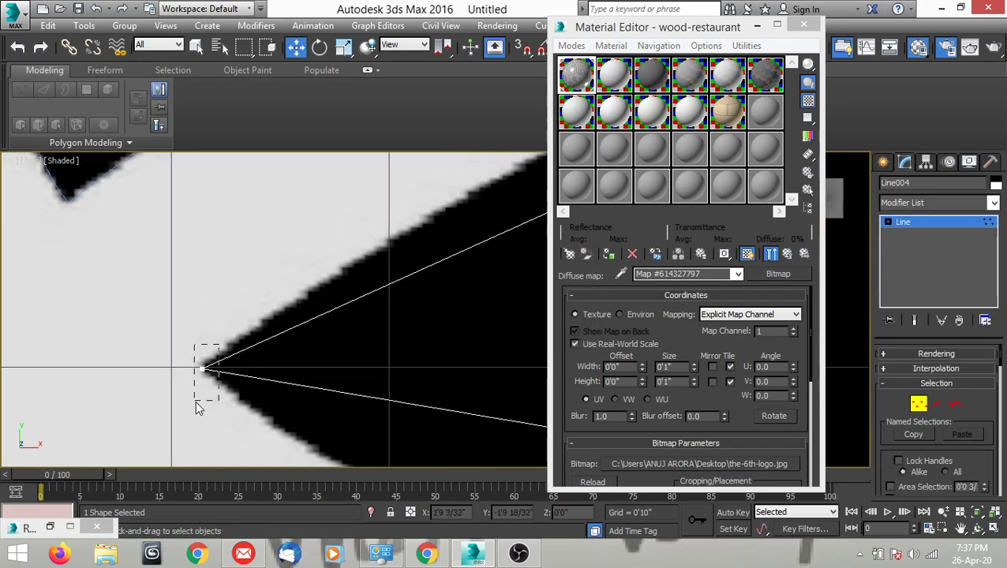
{"action": "right_click", "coordinate": [334, 331]}
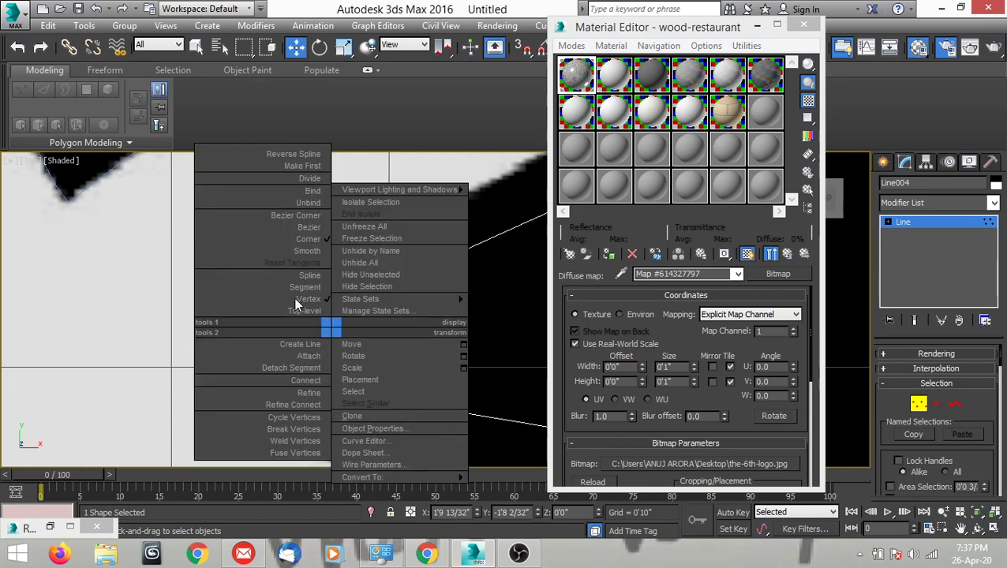
{"action": "left_click", "coordinate": [302, 217]}
{"action": "scroll", "coordinate": [308, 304], "scroll_direction": "up", "scroll_amount": 2}
{"action": "scroll", "coordinate": [332, 316], "scroll_direction": "down", "scroll_amount": 2}
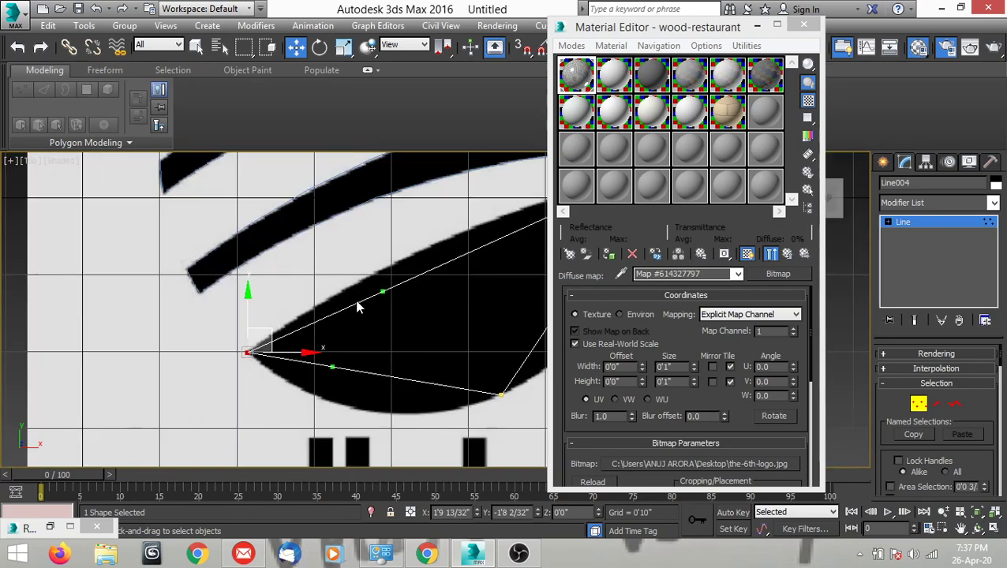
{"action": "scroll", "coordinate": [384, 296], "scroll_direction": "up", "scroll_amount": 4}
{"action": "left_click_drag", "start_coordinate": [368, 296], "coordinate": [313, 246]}
Convert the bottom shape's upper-right vertex to Bezier Corner and fit its handles to the upper edge and the right curve.
{"action": "scroll", "coordinate": [504, 186], "scroll_direction": "up", "scroll_amount": 5}
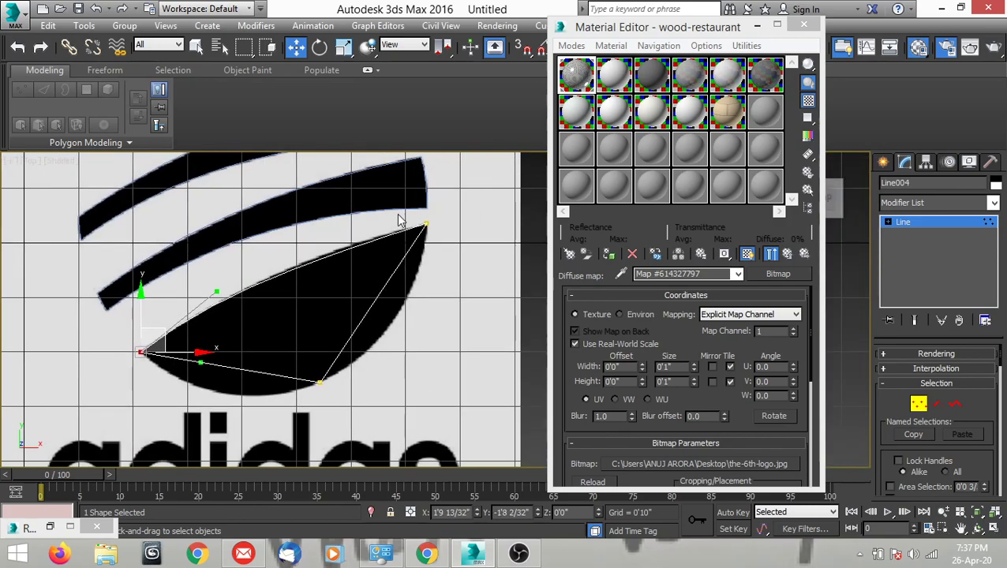
{"action": "left_click", "coordinate": [462, 246]}
{"action": "right_click", "coordinate": [469, 266]}
{"action": "left_click", "coordinate": [430, 161]}
{"action": "middle_click_drag", "start_coordinate": [355, 297], "coordinate": [436, 301]}
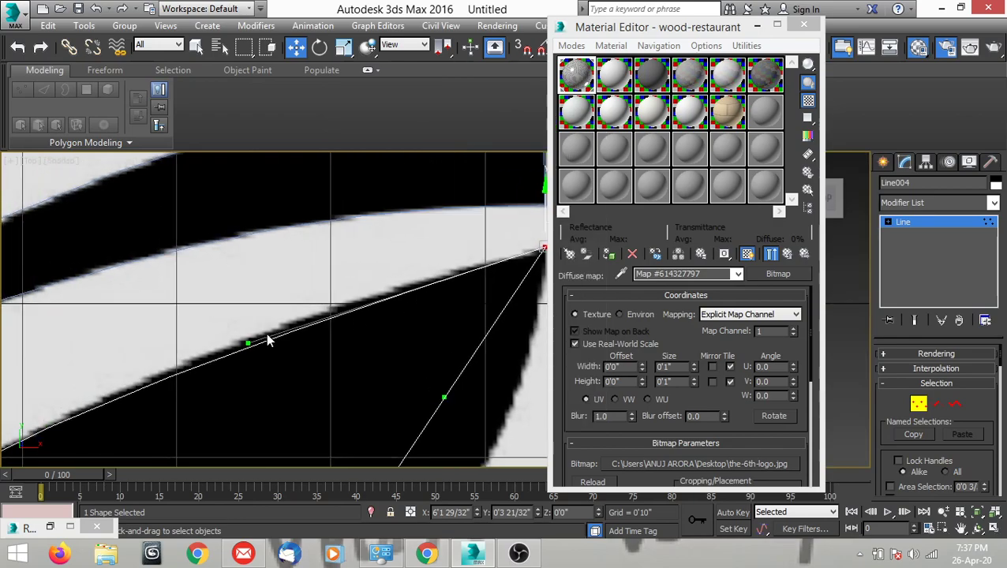
{"action": "left_click_drag", "start_coordinate": [247, 339], "coordinate": [265, 322]}
{"action": "scroll", "coordinate": [284, 240], "scroll_direction": "down", "scroll_amount": 5}
{"action": "scroll", "coordinate": [316, 264], "scroll_direction": "up", "scroll_amount": 4}
{"action": "left_click_drag", "start_coordinate": [327, 280], "coordinate": [360, 351]}
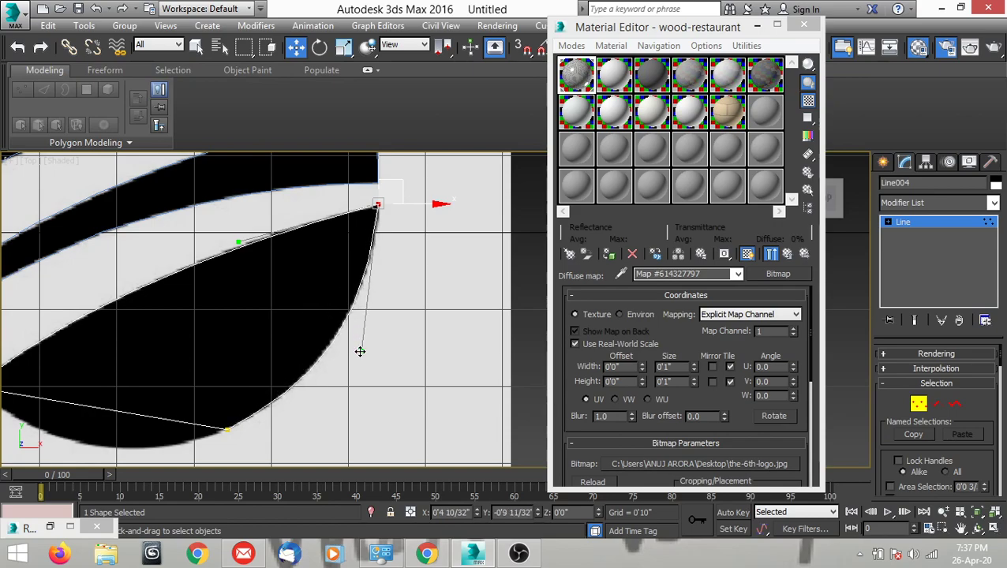
Convert the bottom shape's lower-right vertex to Bezier Corner and pull its left handle down to curve the lower edge.
{"action": "scroll", "coordinate": [360, 352], "scroll_direction": "down", "scroll_amount": 3}
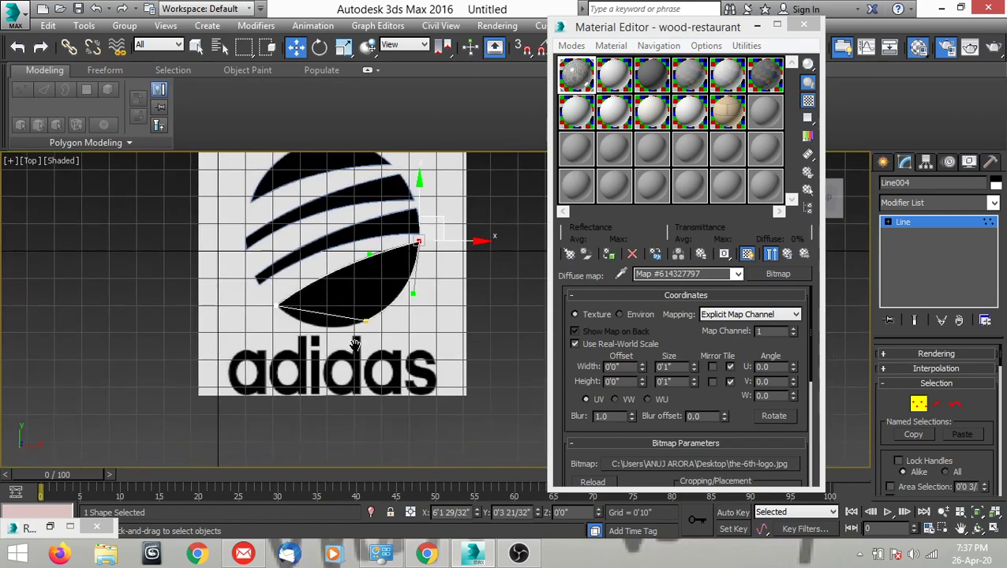
{"action": "scroll", "coordinate": [363, 344], "scroll_direction": "up", "scroll_amount": 4}
{"action": "left_click", "coordinate": [357, 278]}
{"action": "right_click", "coordinate": [379, 302]}
{"action": "left_click", "coordinate": [357, 183]}
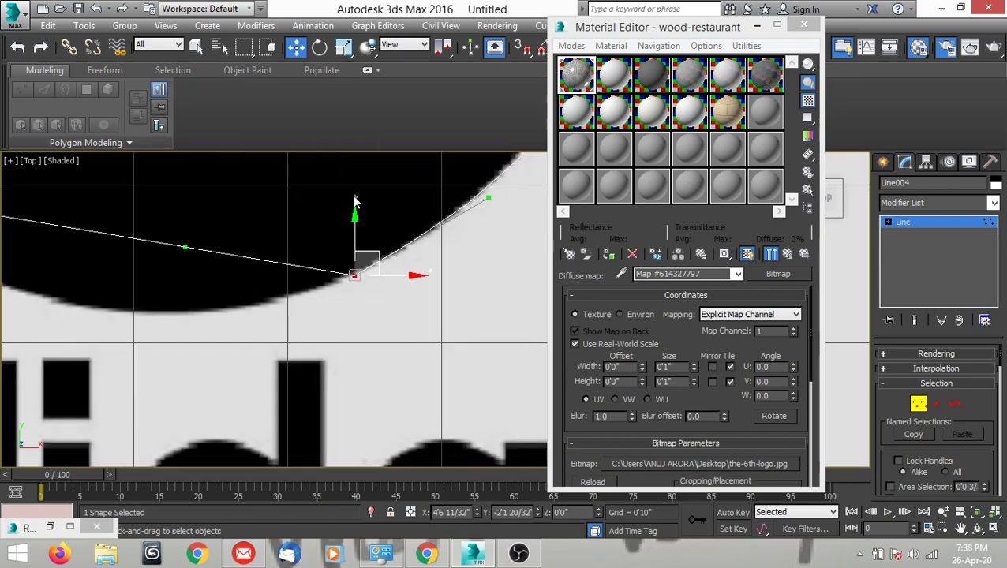
{"action": "scroll", "coordinate": [356, 237], "scroll_direction": "down", "scroll_amount": 3}
{"action": "scroll", "coordinate": [347, 296], "scroll_direction": "up", "scroll_amount": 2}
{"action": "left_click_drag", "start_coordinate": [347, 296], "coordinate": [287, 348]}
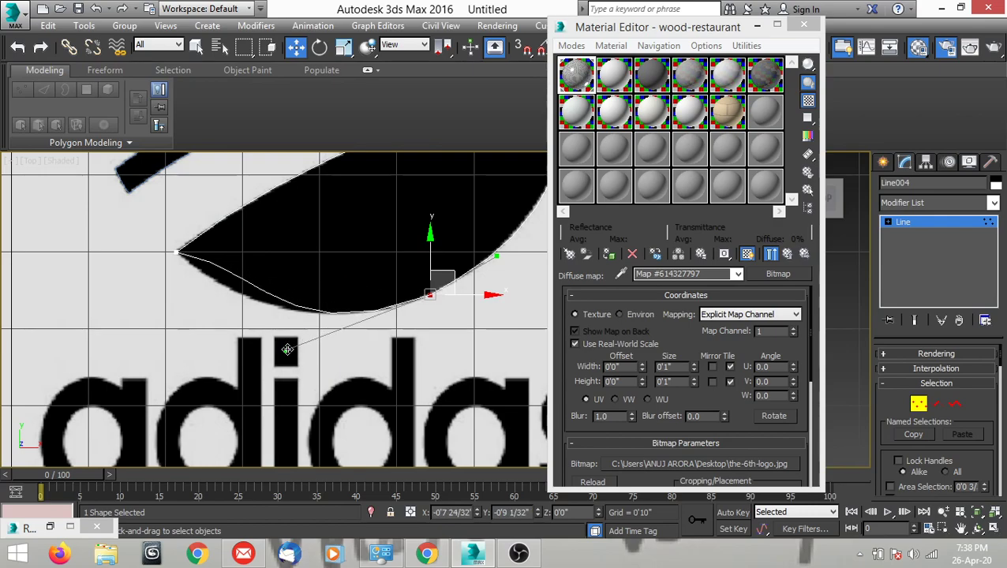
Shorten and lower the left tip vertex's lower handle to fit the bottom curve, and leave vertex editing.
{"action": "scroll", "coordinate": [250, 300], "scroll_direction": "up", "scroll_amount": 1}
{"action": "scroll", "coordinate": [183, 253], "scroll_direction": "up", "scroll_amount": 1}
{"action": "left_click", "coordinate": [183, 253]}
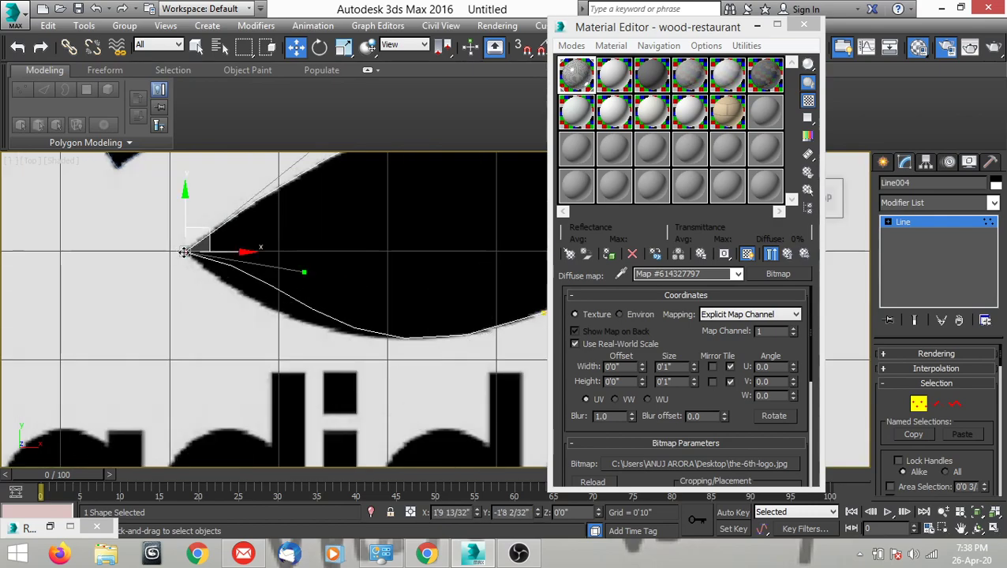
{"action": "left_click_drag", "start_coordinate": [304, 272], "coordinate": [218, 279]}
{"action": "scroll", "coordinate": [215, 292], "scroll_direction": "down", "scroll_amount": 3}
{"action": "scroll", "coordinate": [292, 299], "scroll_direction": "up", "scroll_amount": 2}
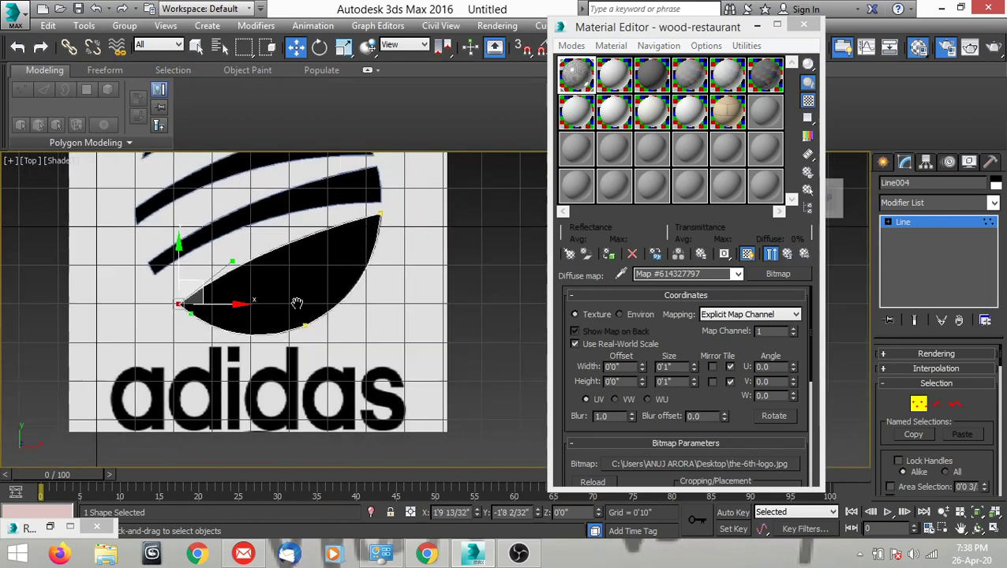
{"action": "scroll", "coordinate": [326, 235], "scroll_direction": "up", "scroll_amount": 2}
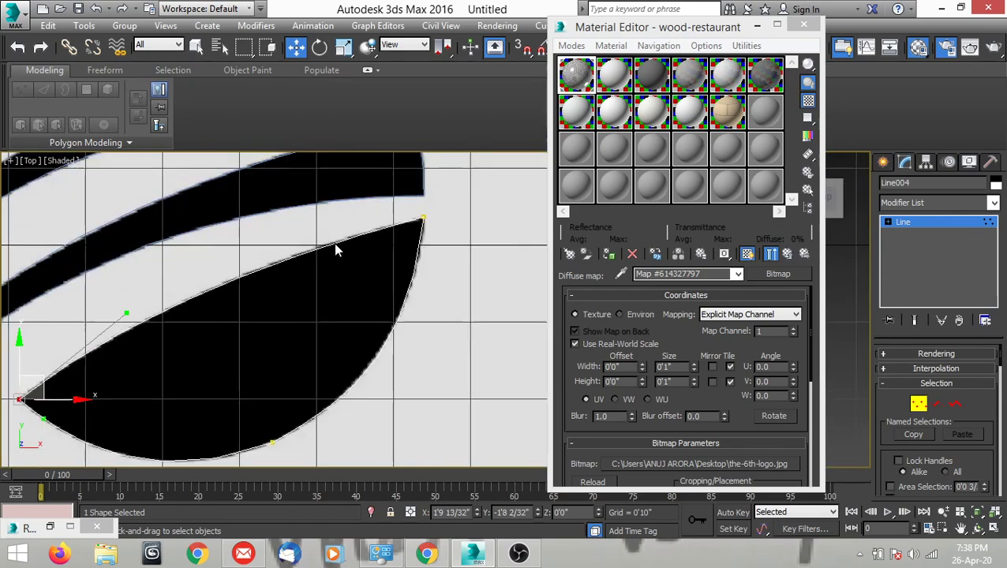
{"action": "left_click", "coordinate": [918, 404]}
Set the bottom shape's Interpolation Steps to 2 and compare its curves with the reference near the upper-right tip.
{"action": "scroll", "coordinate": [389, 258], "scroll_direction": "down", "scroll_amount": 3}
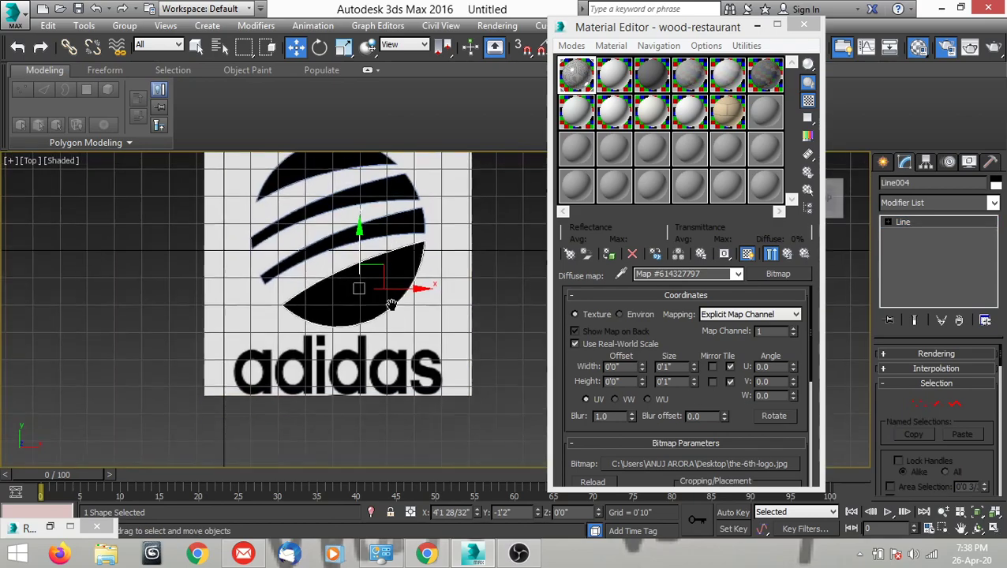
{"action": "scroll", "coordinate": [375, 336], "scroll_direction": "up", "scroll_amount": 2}
{"action": "scroll", "coordinate": [375, 336], "scroll_direction": "up", "scroll_amount": 1}
{"action": "scroll", "coordinate": [434, 278], "scroll_direction": "up", "scroll_amount": 4}
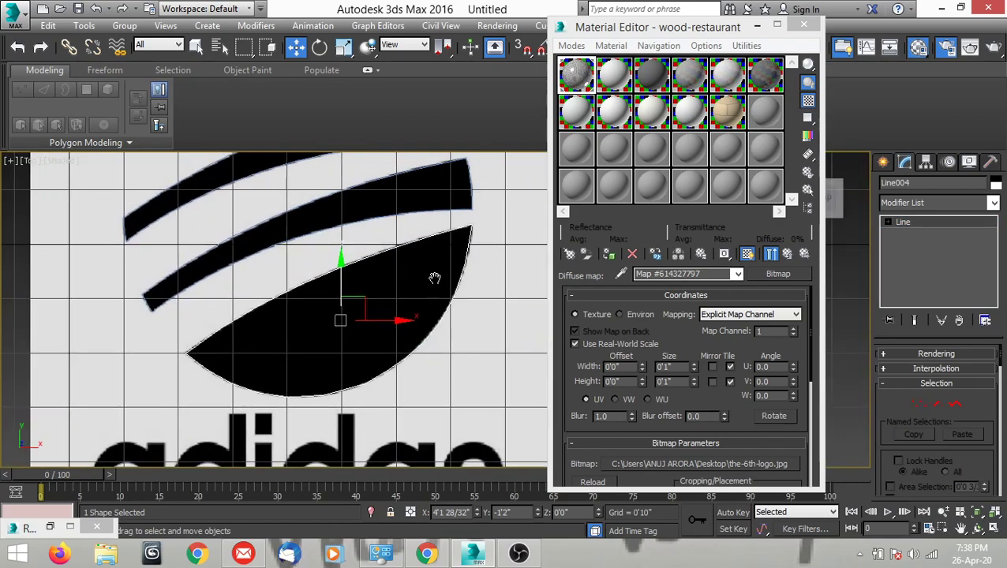
{"action": "scroll", "coordinate": [442, 260], "scroll_direction": "up", "scroll_amount": 3}
{"action": "middle_click_drag", "start_coordinate": [445, 267], "coordinate": [259, 288]}
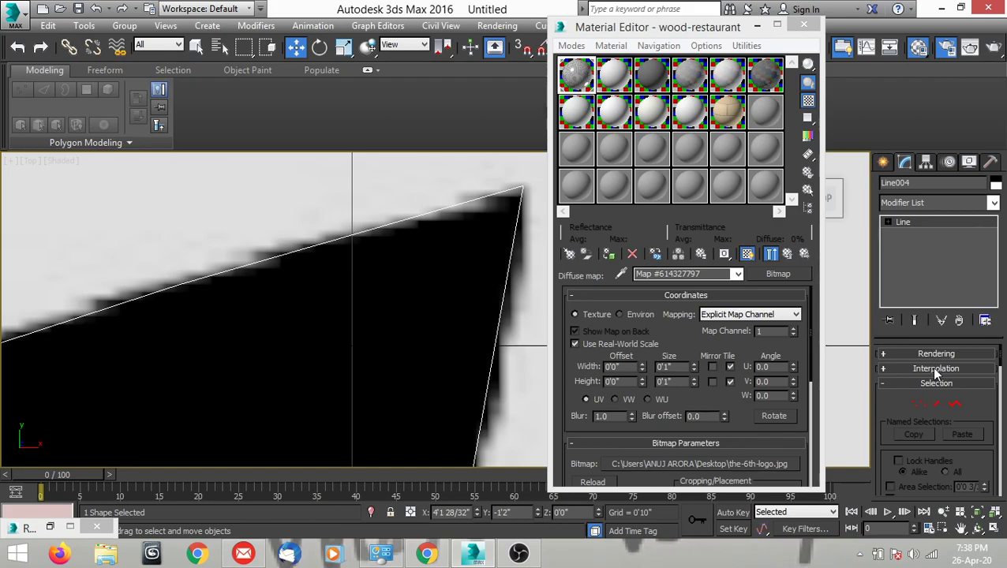
{"action": "left_click", "coordinate": [883, 369]}
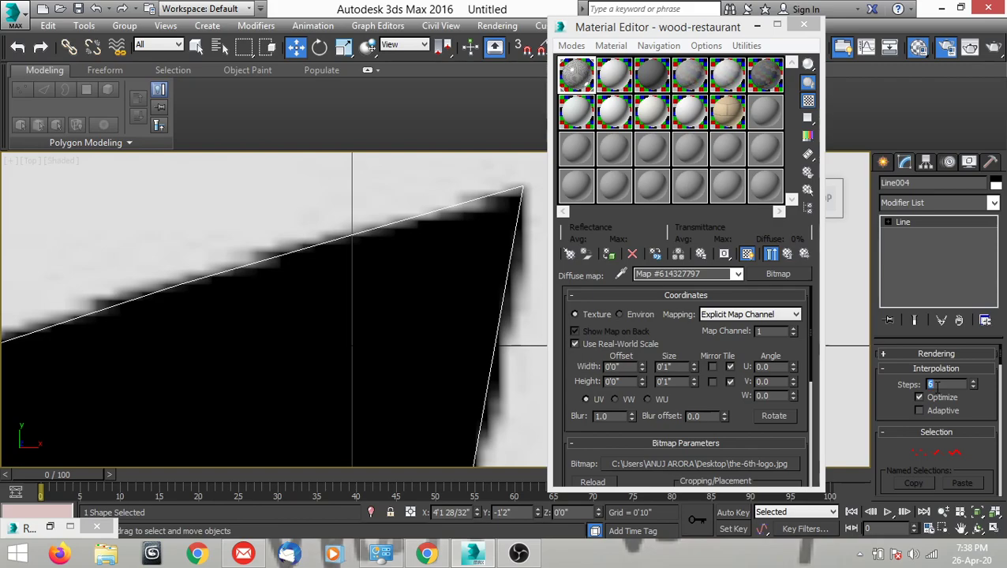
{"action": "type", "text": "2"}
{"action": "key", "text": "Return"}
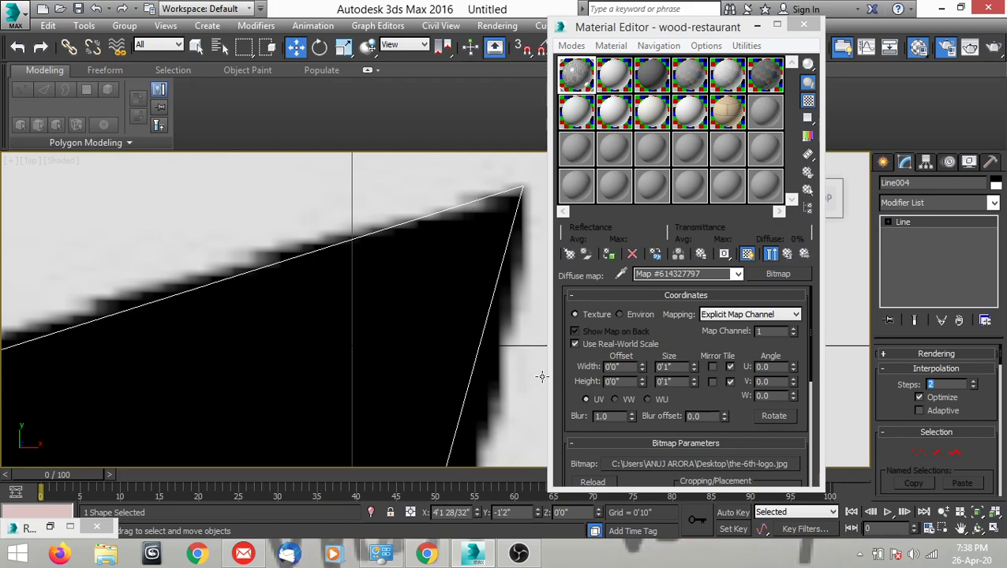
Set the bottom shape's Interpolation Steps to 1.
{"action": "scroll", "coordinate": [392, 197], "scroll_direction": "down", "scroll_amount": 8}
{"action": "scroll", "coordinate": [426, 259], "scroll_direction": "up", "scroll_amount": 5}
{"action": "scroll", "coordinate": [384, 388], "scroll_direction": "down", "scroll_amount": 5}
{"action": "scroll", "coordinate": [418, 356], "scroll_direction": "up", "scroll_amount": 2}
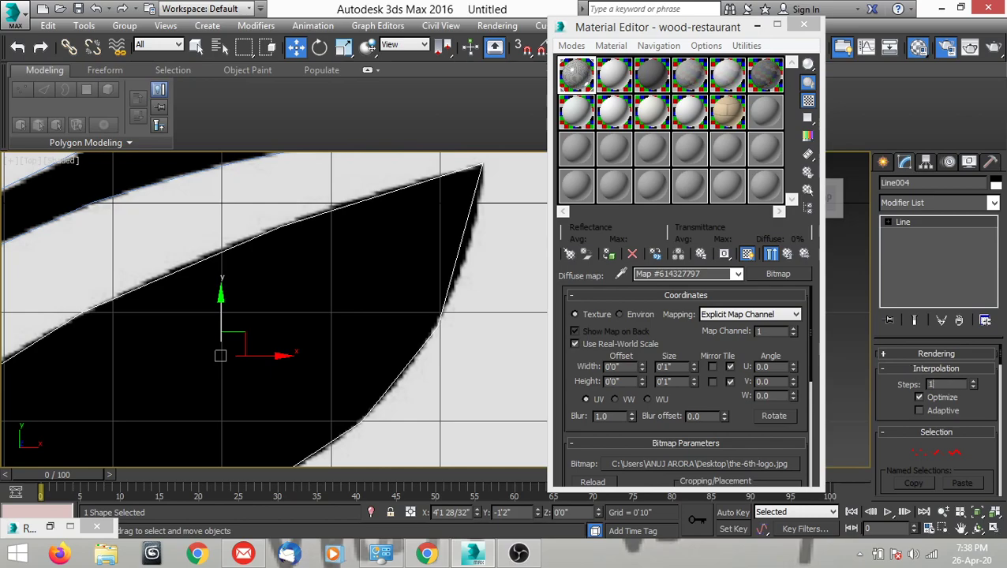
{"action": "key", "text": "Return"}
Set the bottom shape's Interpolation Steps to 12 to smooth its curves.
{"action": "scroll", "coordinate": [408, 332], "scroll_direction": "down", "scroll_amount": 3}
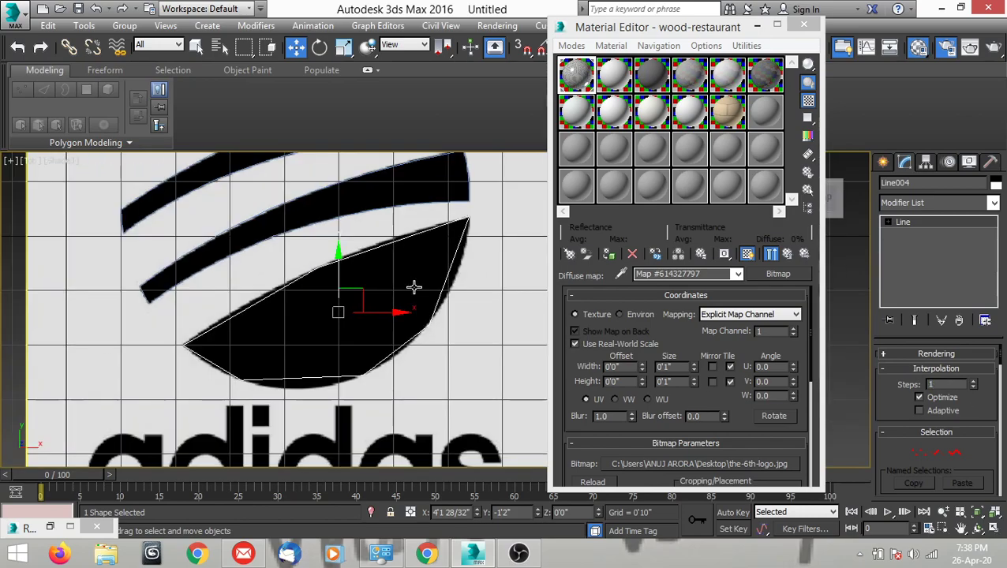
{"action": "scroll", "coordinate": [418, 278], "scroll_direction": "up", "scroll_amount": 2}
{"action": "middle_click_drag", "start_coordinate": [408, 299], "coordinate": [389, 284]}
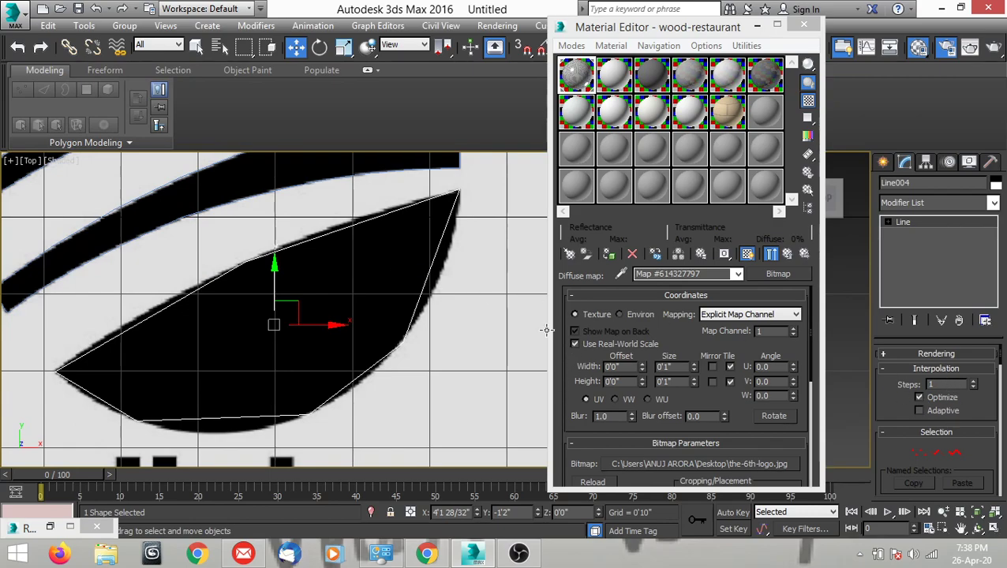
{"action": "middle_click_drag", "start_coordinate": [414, 280], "coordinate": [382, 286]}
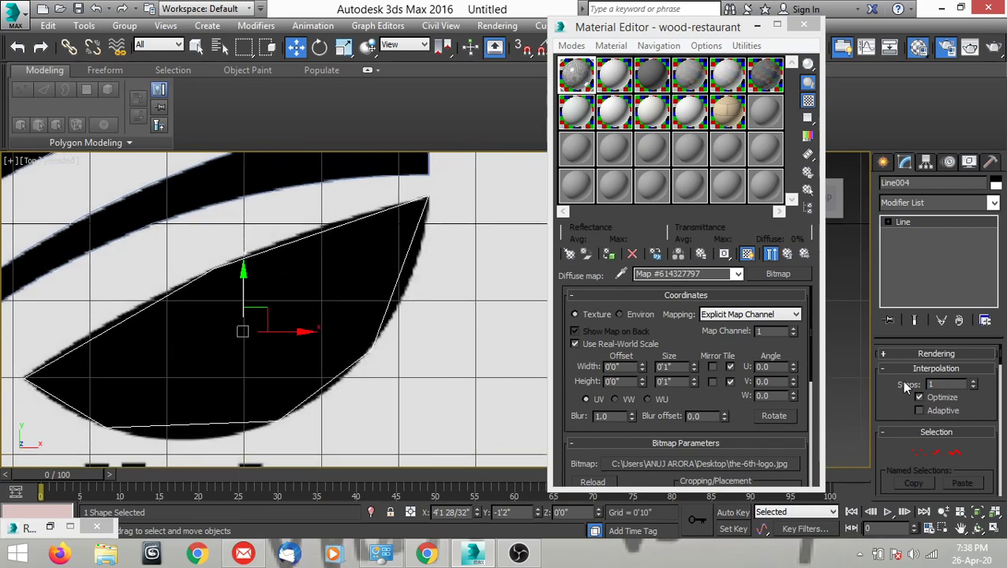
{"action": "double_click", "coordinate": [936, 384]}
{"action": "type", "text": "12"}
{"action": "key", "text": "Return"}
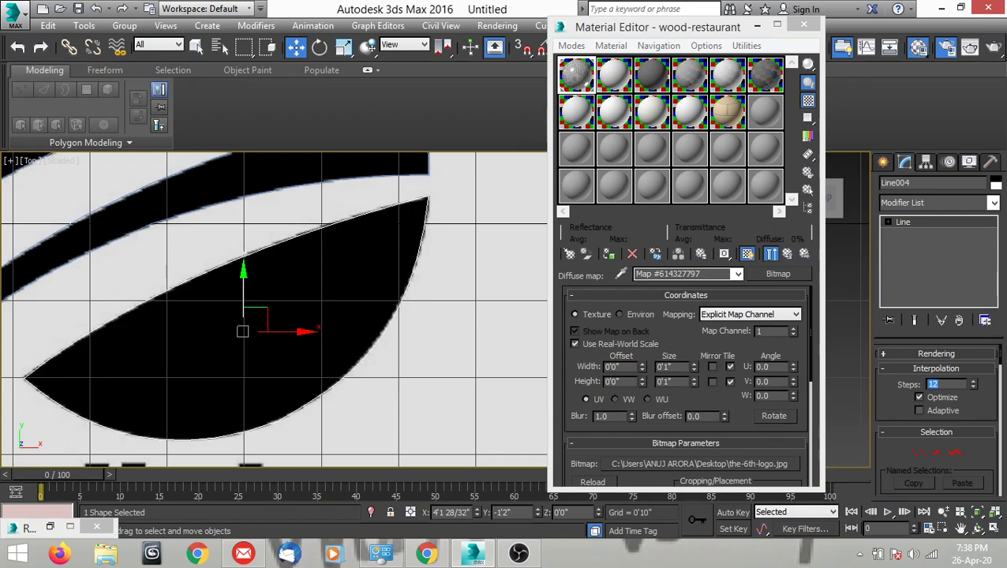
Set the bottom shape's Interpolation Steps to 18.
{"action": "scroll", "coordinate": [387, 287], "scroll_direction": "up", "scroll_amount": 8}
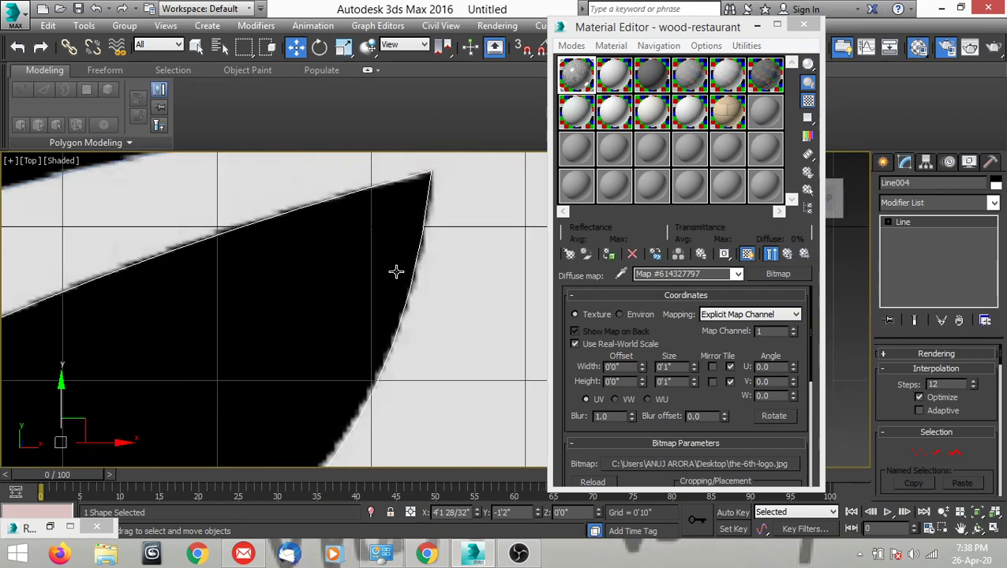
{"action": "middle_click_drag", "start_coordinate": [368, 185], "coordinate": [391, 278]}
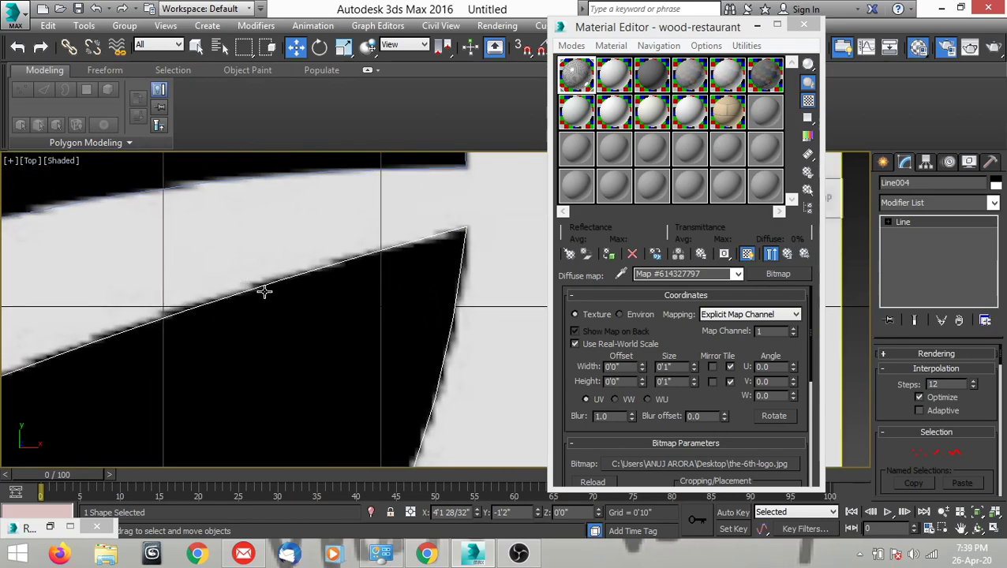
{"action": "double_click", "coordinate": [936, 384]}
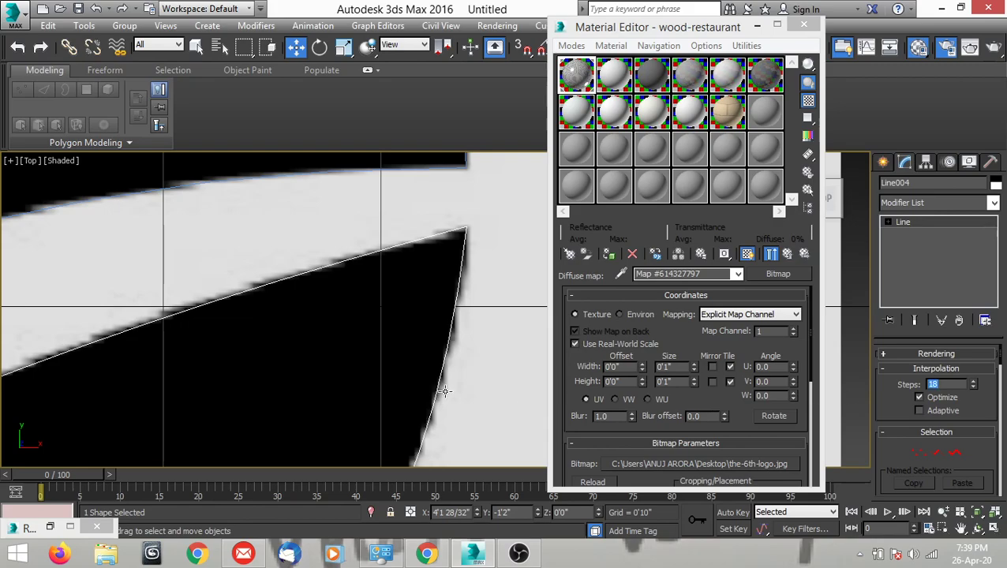
Select the lowest stripe's spline, just above the bottom shape, and set its Interpolation Steps to 1.
{"action": "middle_click_drag", "start_coordinate": [316, 334], "coordinate": [377, 347]}
{"action": "scroll", "coordinate": [399, 355], "scroll_direction": "down", "scroll_amount": 5}
{"action": "scroll", "coordinate": [454, 212], "scroll_direction": "up", "scroll_amount": 3}
{"action": "scroll", "coordinate": [426, 215], "scroll_direction": "down", "scroll_amount": 6}
{"action": "left_click", "coordinate": [399, 271]}
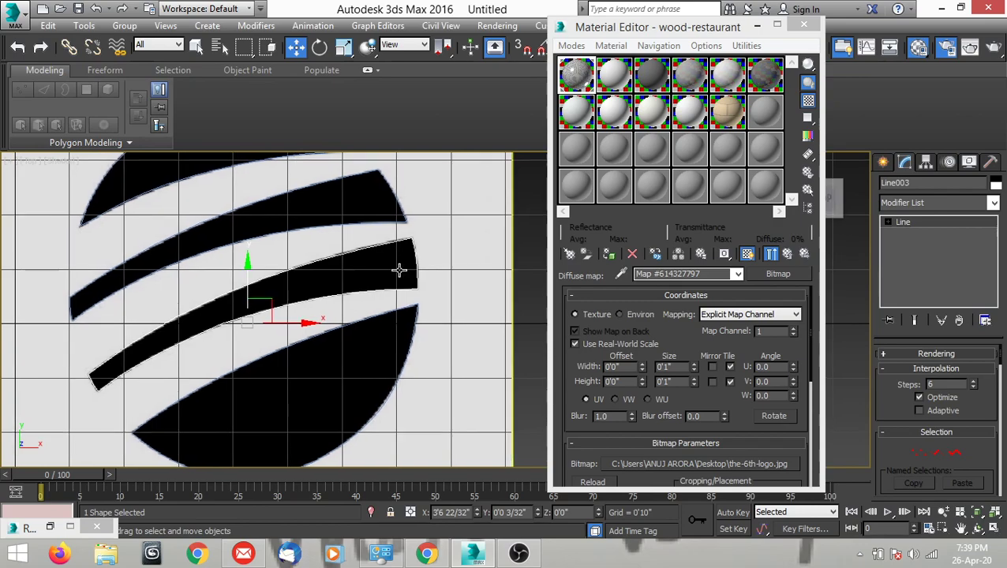
{"action": "scroll", "coordinate": [399, 270], "scroll_direction": "up", "scroll_amount": 5}
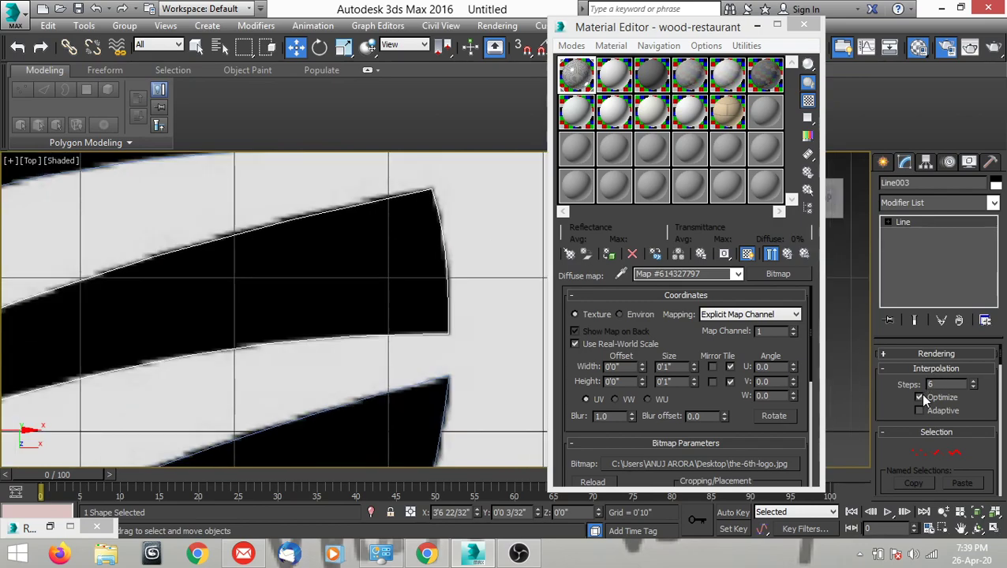
{"action": "type", "text": "1"}
{"action": "key", "text": "Return"}
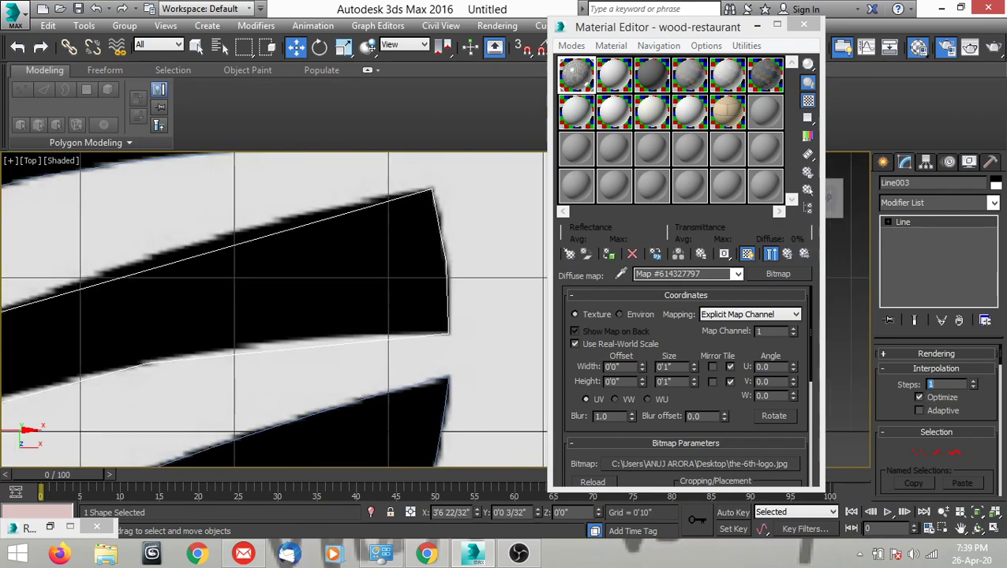
Set the lowest stripe's Interpolation Steps to 18 to smooth its curves.
{"action": "scroll", "coordinate": [349, 264], "scroll_direction": "down", "scroll_amount": 3}
{"action": "middle_click_drag", "start_coordinate": [349, 263], "coordinate": [450, 263]}
{"action": "middle_click_drag", "start_coordinate": [226, 326], "coordinate": [351, 276]}
{"action": "scroll", "coordinate": [417, 250], "scroll_direction": "up", "scroll_amount": 2}
{"action": "middle_click_drag", "start_coordinate": [417, 251], "coordinate": [319, 281]}
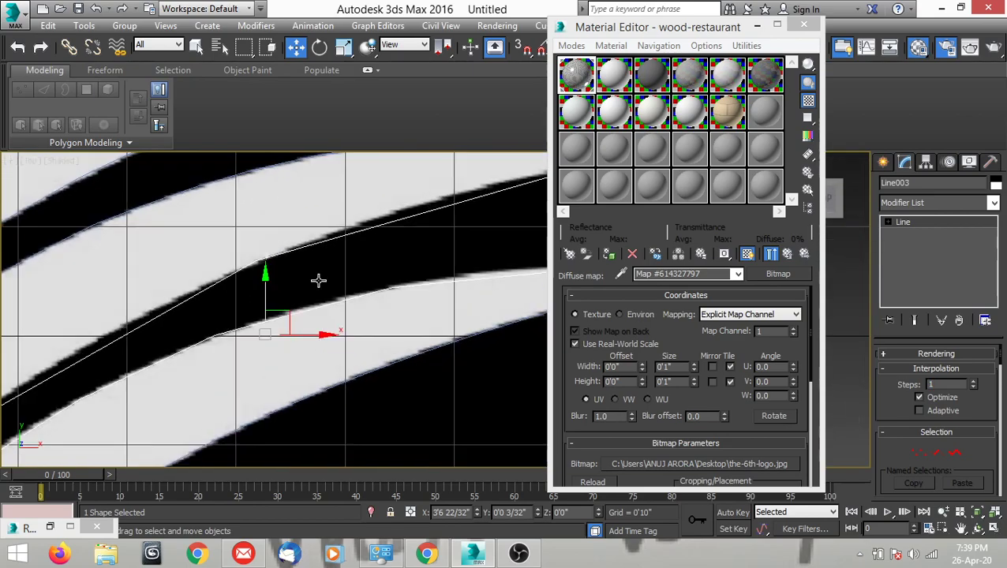
{"action": "middle_click_drag", "start_coordinate": [400, 239], "coordinate": [348, 288]}
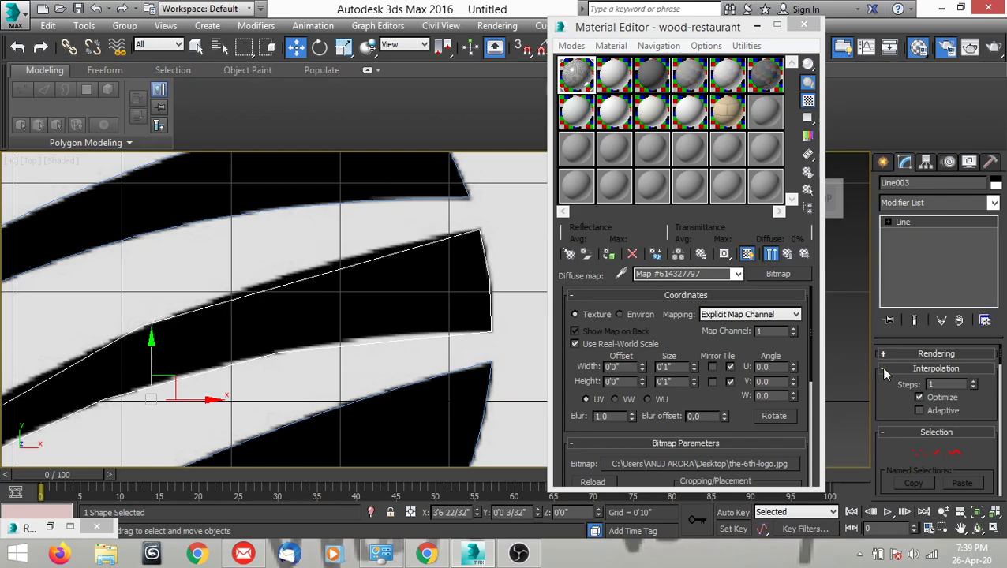
{"action": "type", "text": "18"}
{"action": "key", "text": "Return"}
Select the stripe just below the top crescent and set its Interpolation Steps to 18.
{"action": "middle_click_drag", "start_coordinate": [345, 287], "coordinate": [381, 439]}
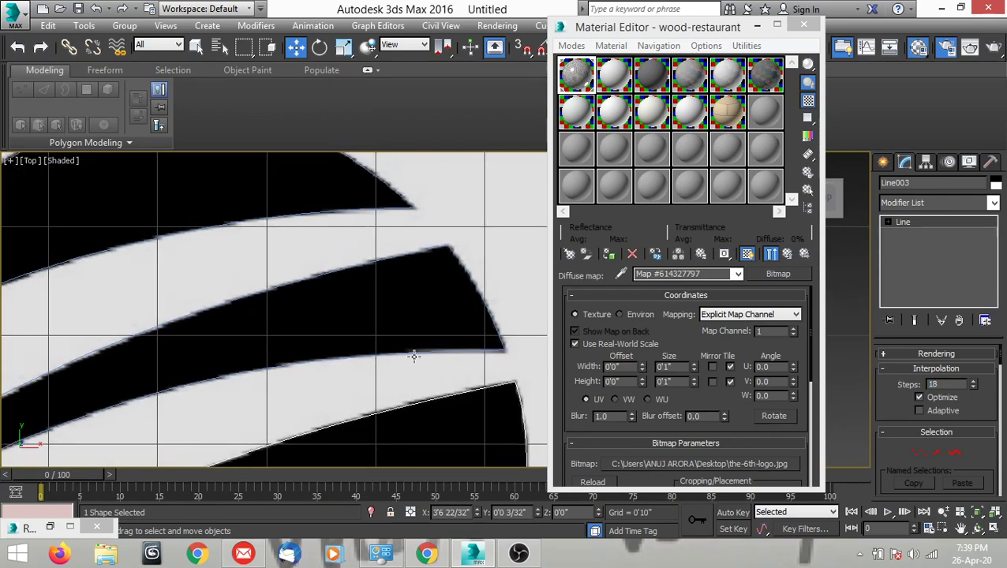
{"action": "left_click", "coordinate": [413, 350]}
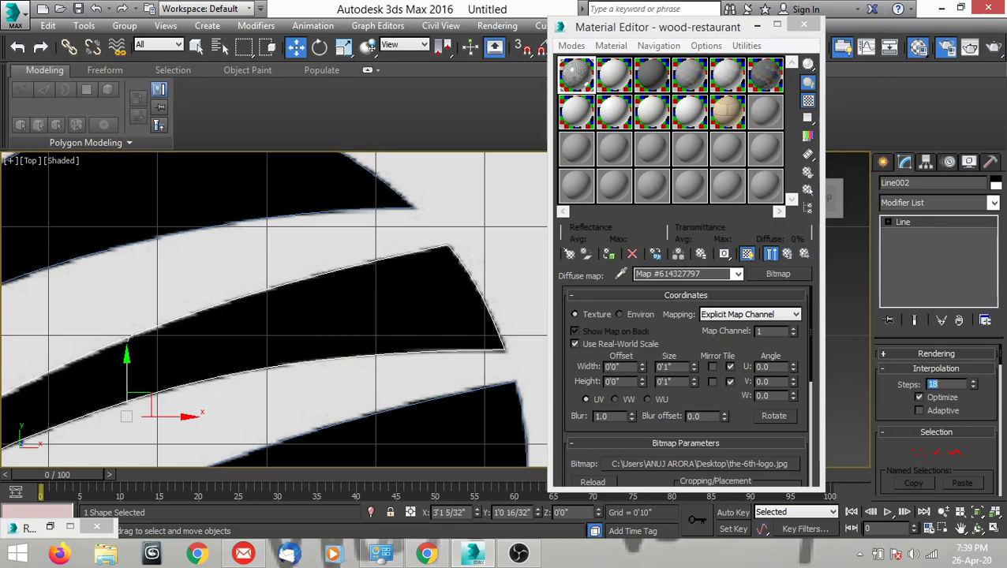
Select the top crescent's spline and set its Interpolation Steps to 18.
{"action": "middle_click_drag", "start_coordinate": [323, 290], "coordinate": [407, 393]}
{"action": "left_click", "coordinate": [390, 324]}
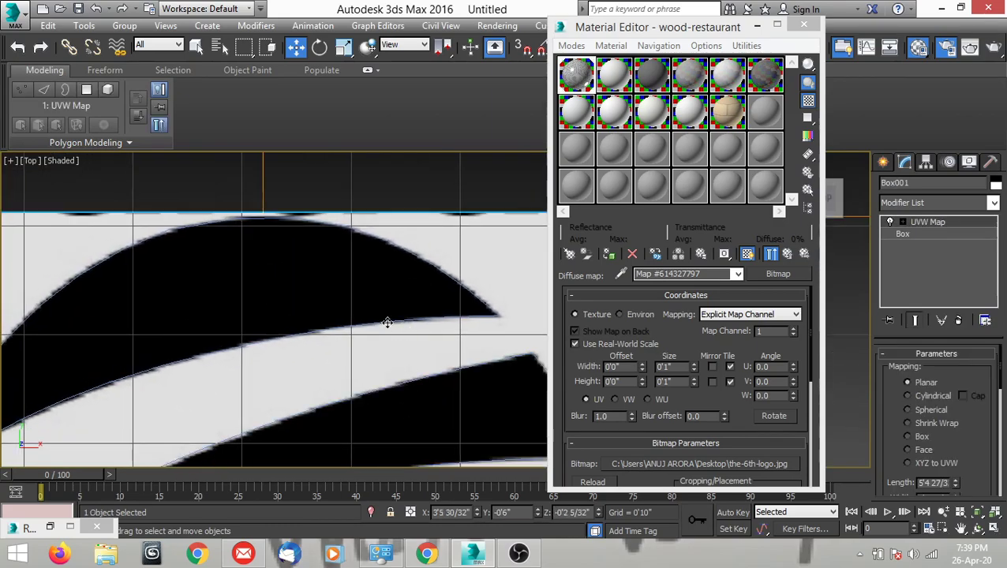
{"action": "scroll", "coordinate": [332, 292], "scroll_direction": "down", "scroll_amount": 2}
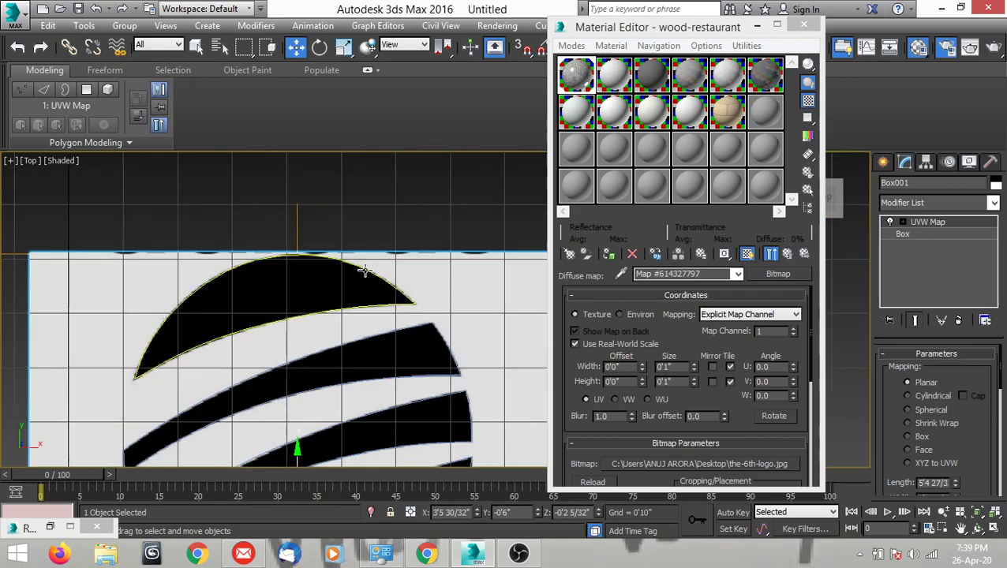
{"action": "left_click", "coordinate": [360, 279]}
{"action": "scroll", "coordinate": [363, 275], "scroll_direction": "up", "scroll_amount": 2}
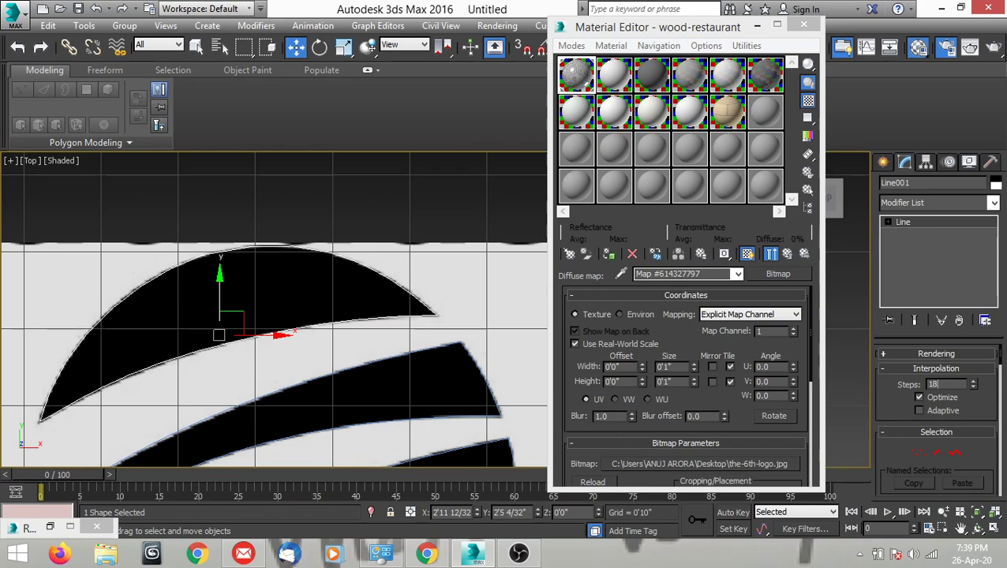
{"action": "middle_click_drag", "start_coordinate": [344, 295], "coordinate": [368, 300]}
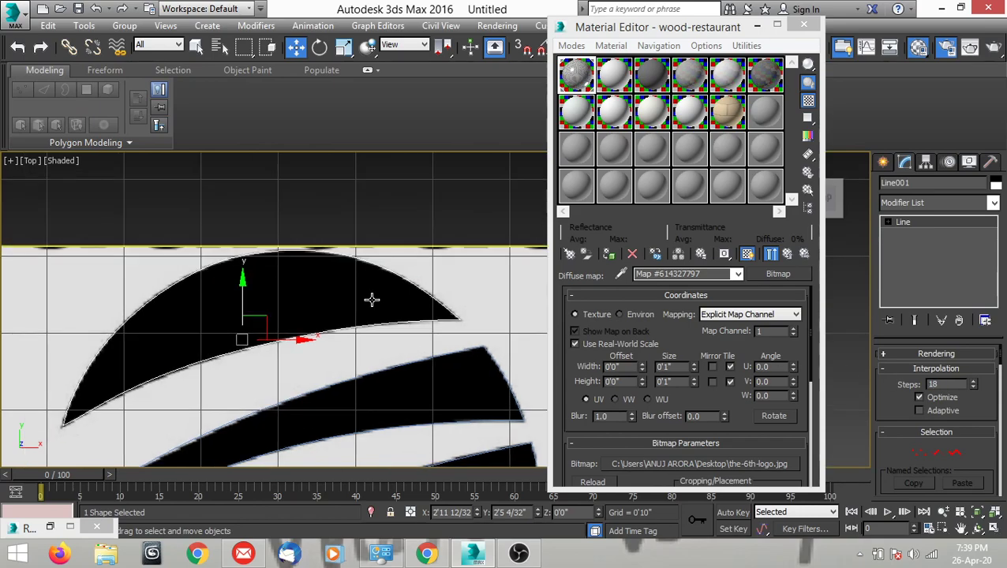
{"action": "scroll", "coordinate": [372, 300], "scroll_direction": "down", "scroll_amount": 3}
{"action": "scroll", "coordinate": [382, 299], "scroll_direction": "up", "scroll_amount": 4}
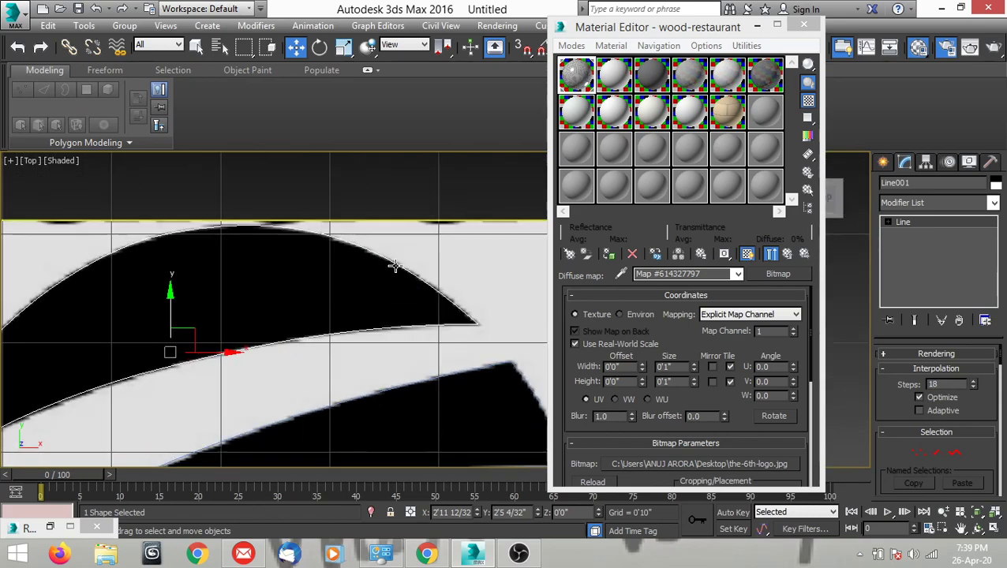
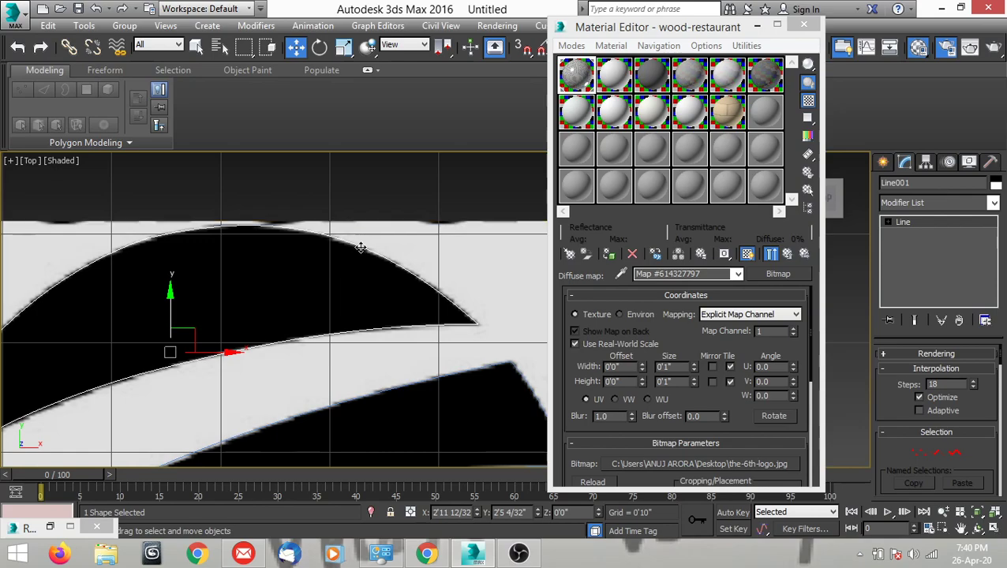
{"action": "left_click", "coordinate": [351, 247]}
{"action": "left_click", "coordinate": [357, 245]}
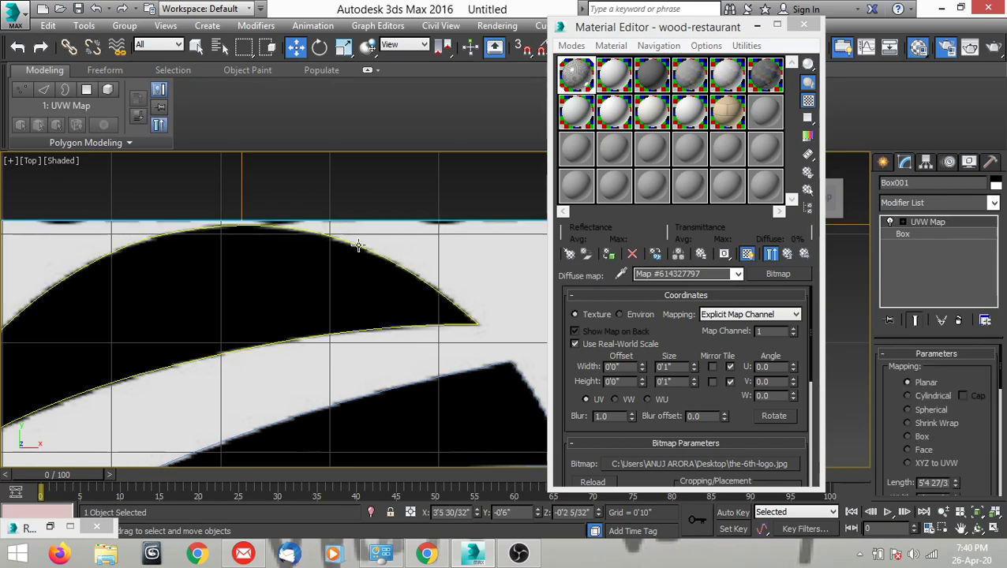
{"action": "scroll", "coordinate": [358, 246], "scroll_direction": "down", "scroll_amount": 8}
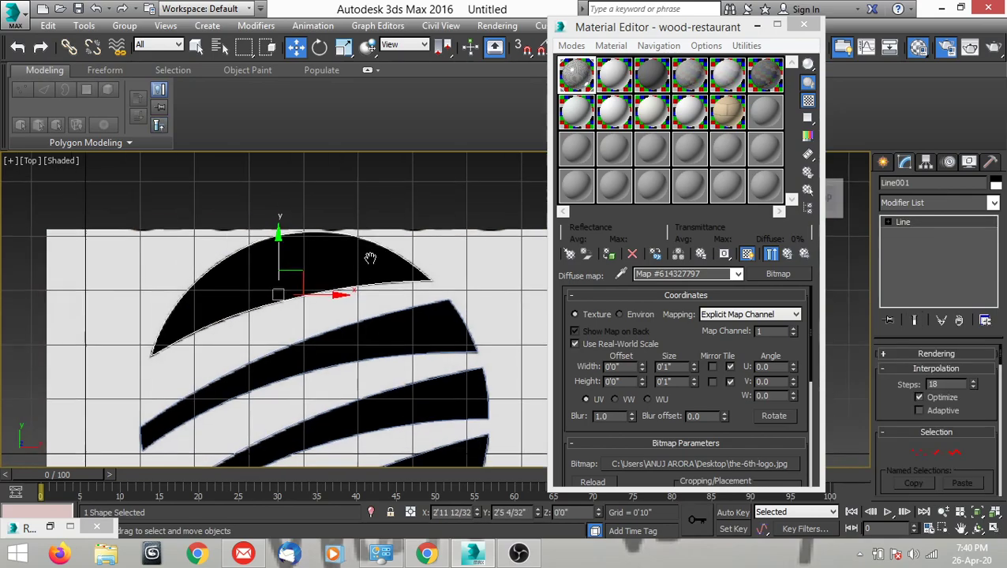
{"action": "scroll", "coordinate": [363, 353], "scroll_direction": "up", "scroll_amount": 4}
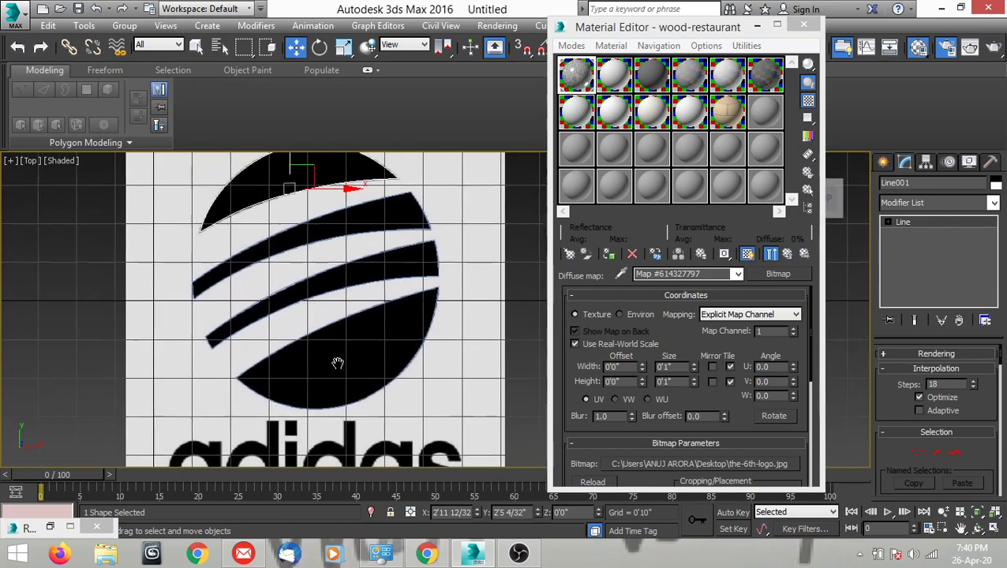
{"action": "scroll", "coordinate": [340, 360], "scroll_direction": "down", "scroll_amount": 5}
{"action": "scroll", "coordinate": [340, 361], "scroll_direction": "up", "scroll_amount": 3}
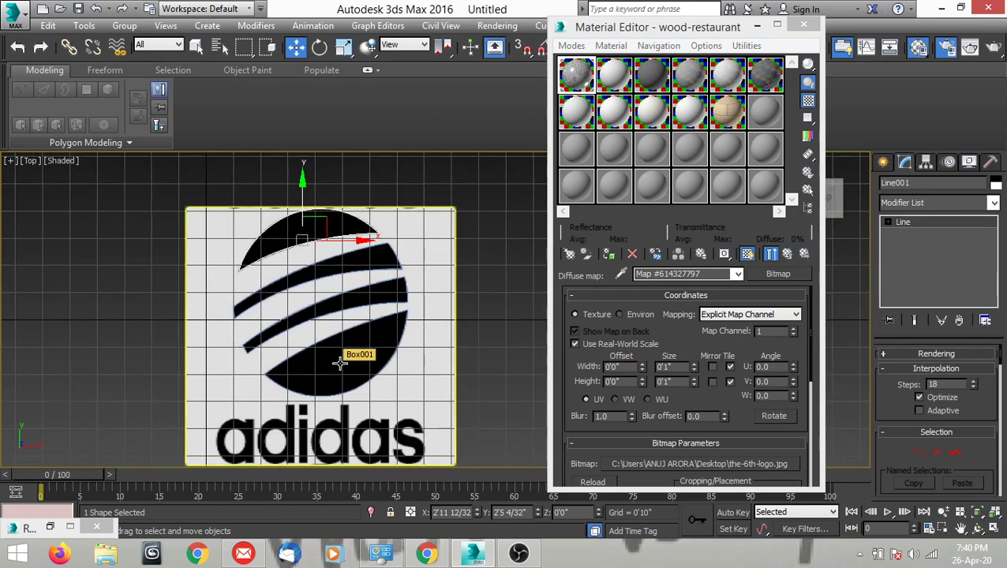
Move the reference image box away from the traced splines along negative X, to an absolute X of -6'6 1/32".
{"action": "left_click", "coordinate": [412, 395]}
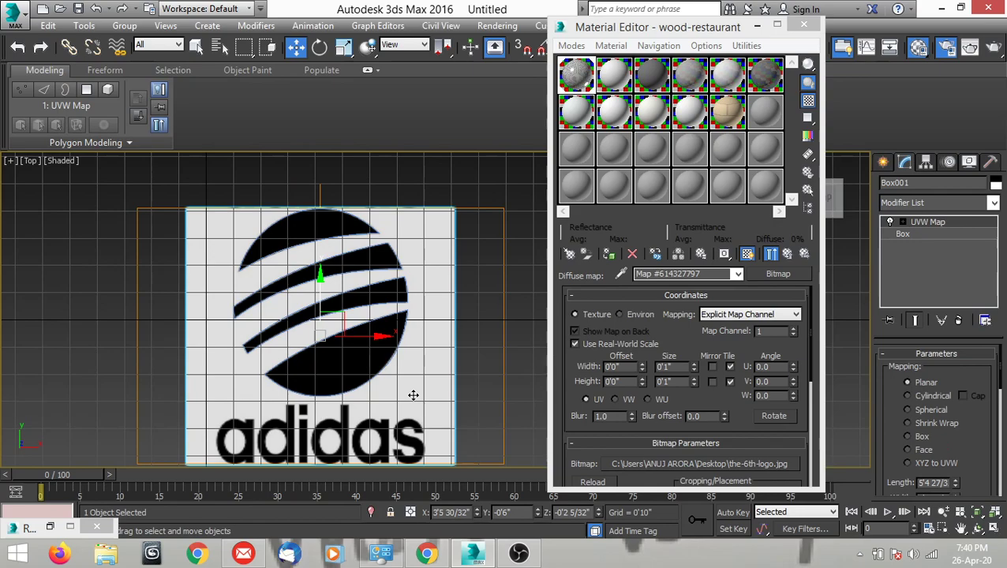
{"action": "scroll", "coordinate": [413, 395], "scroll_direction": "up", "scroll_amount": 2}
{"action": "scroll", "coordinate": [414, 312], "scroll_direction": "down", "scroll_amount": 4}
{"action": "scroll", "coordinate": [414, 318], "scroll_direction": "up", "scroll_amount": 1}
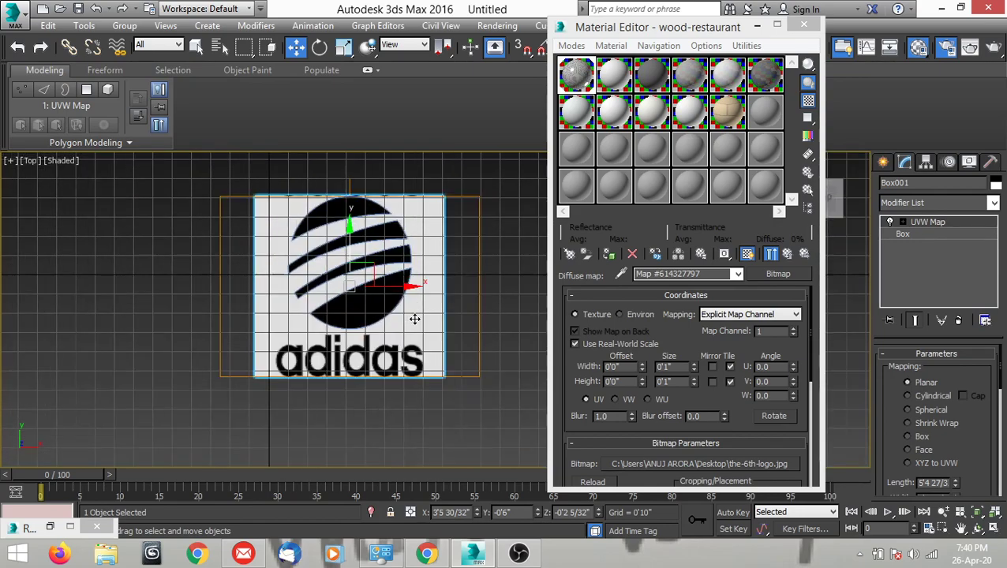
{"action": "middle_click_drag", "start_coordinate": [414, 318], "coordinate": [424, 365]}
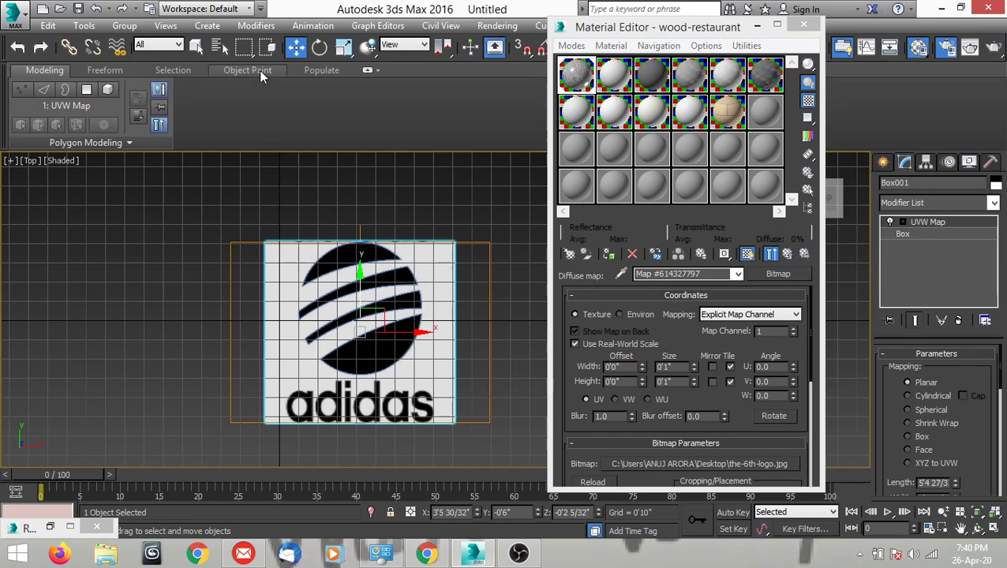
{"action": "right_click", "coordinate": [296, 49]}
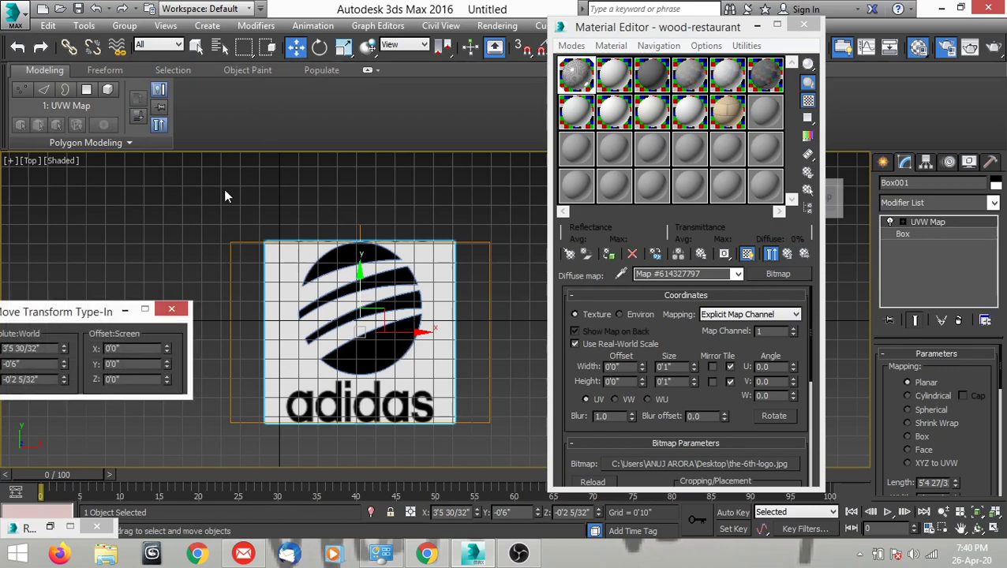
{"action": "left_click_drag", "start_coordinate": [111, 315], "coordinate": [171, 170]}
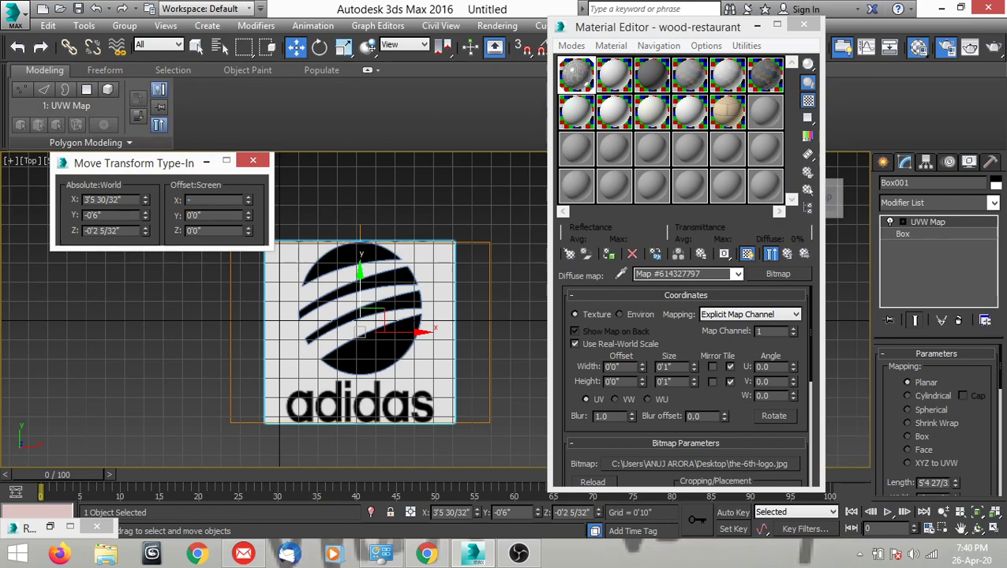
{"action": "key", "text": "Return"}
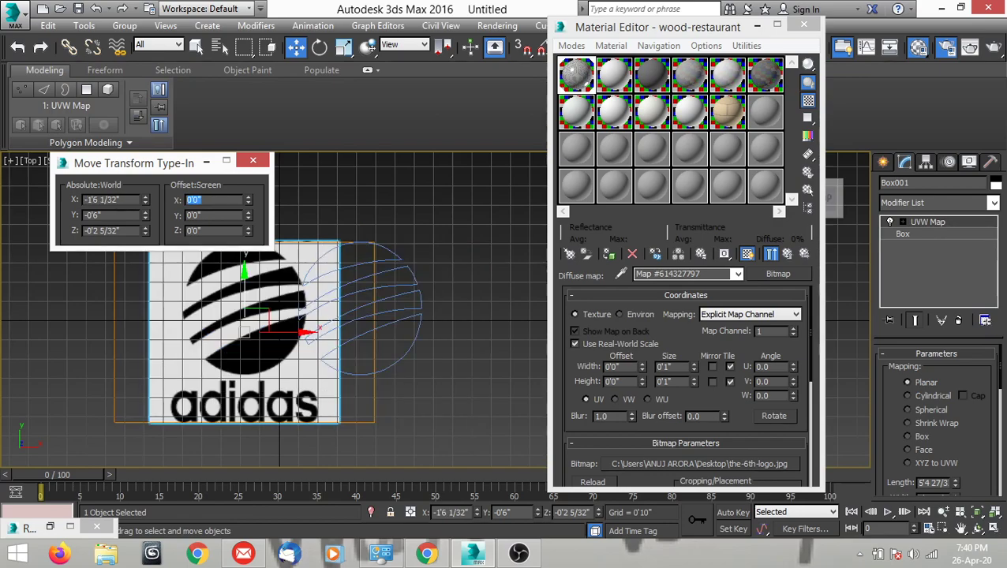
{"action": "key", "text": "Return"}
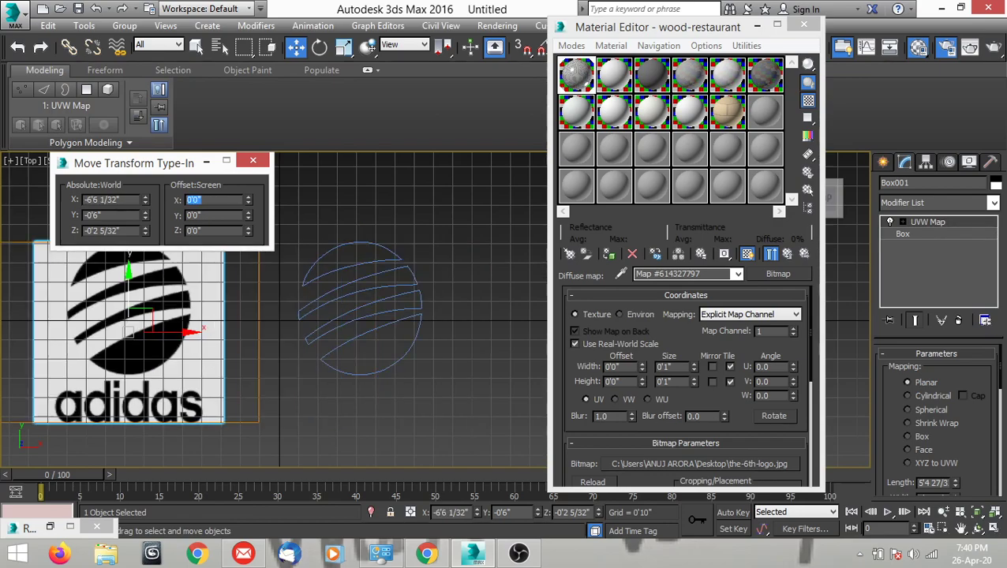
{"action": "left_click", "coordinate": [319, 408]}
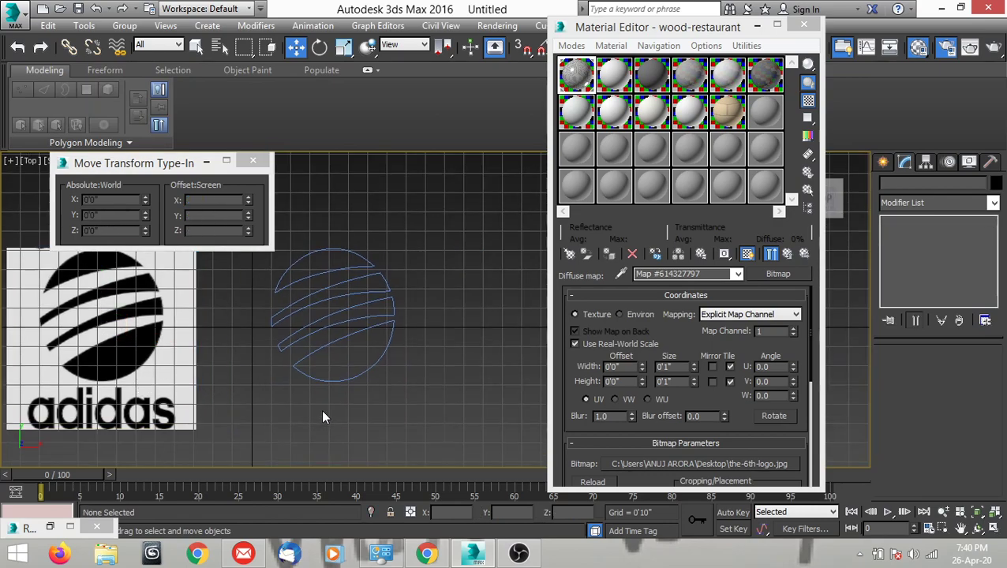
{"action": "scroll", "coordinate": [355, 318], "scroll_direction": "up", "scroll_amount": 5}
{"action": "scroll", "coordinate": [360, 362], "scroll_direction": "down", "scroll_amount": 3}
{"action": "middle_click_drag", "start_coordinate": [384, 318], "coordinate": [405, 312]}
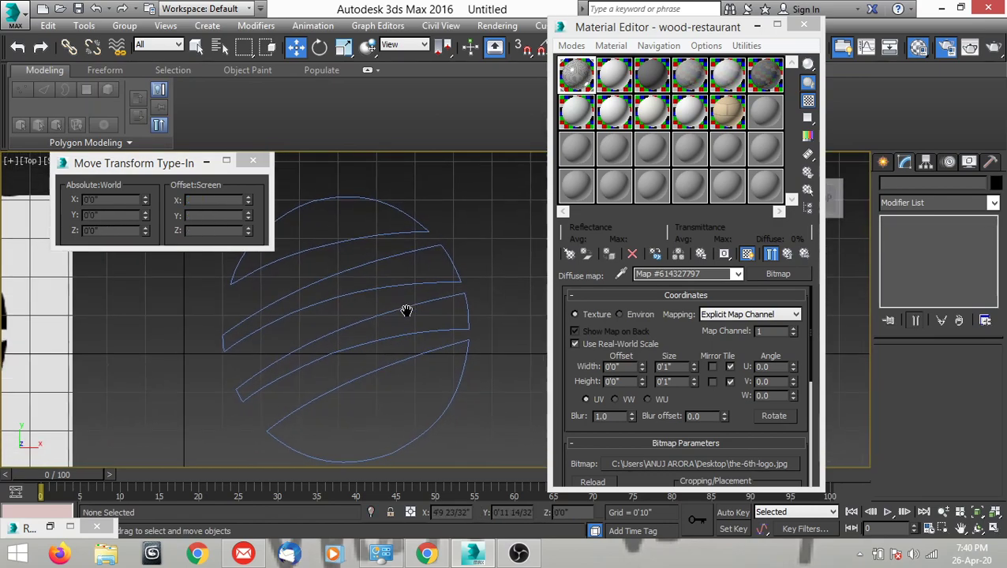
{"action": "left_click", "coordinate": [389, 233]}
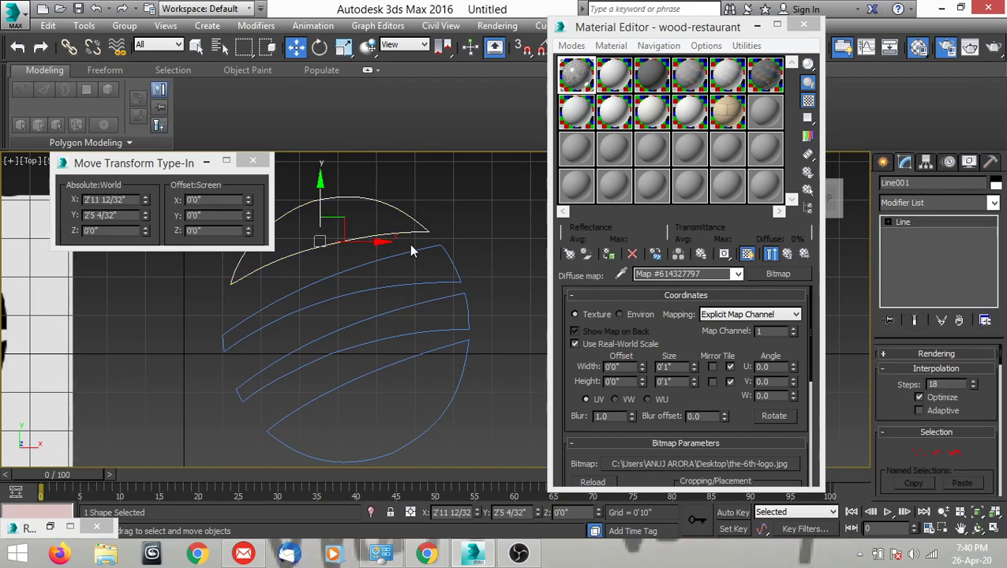
{"action": "middle_click_drag", "start_coordinate": [411, 251], "coordinate": [440, 274]}
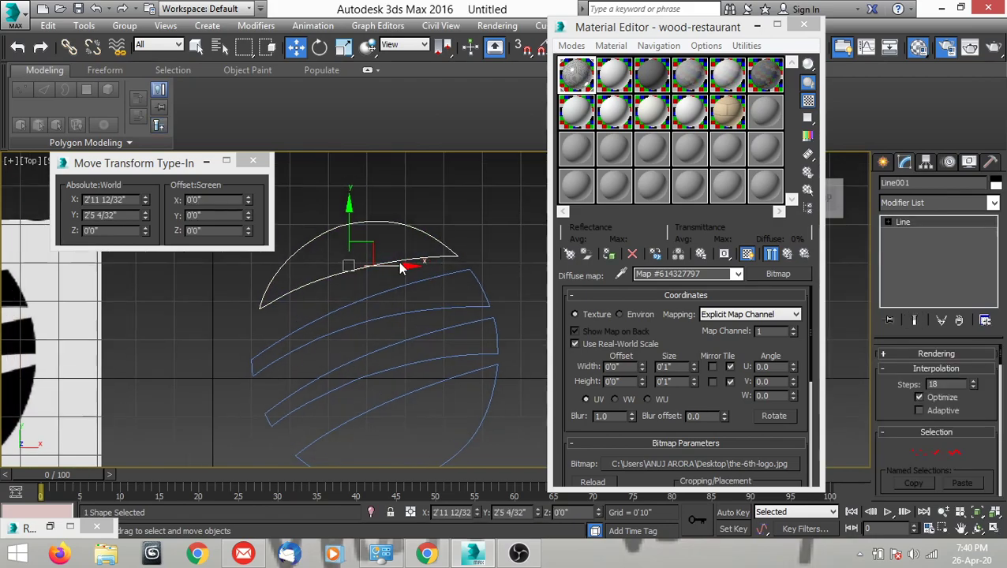
{"action": "left_click", "coordinate": [425, 215]}
{"action": "scroll", "coordinate": [423, 229], "scroll_direction": "up", "scroll_amount": 2}
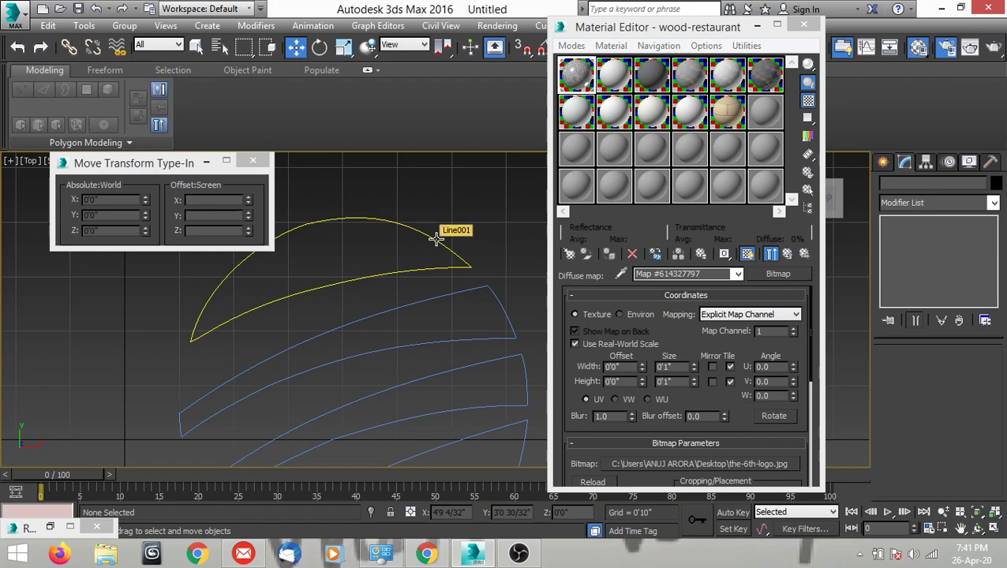
Select the top crescent's spline and attach the stripe directly below it.
{"action": "left_click", "coordinate": [436, 239]}
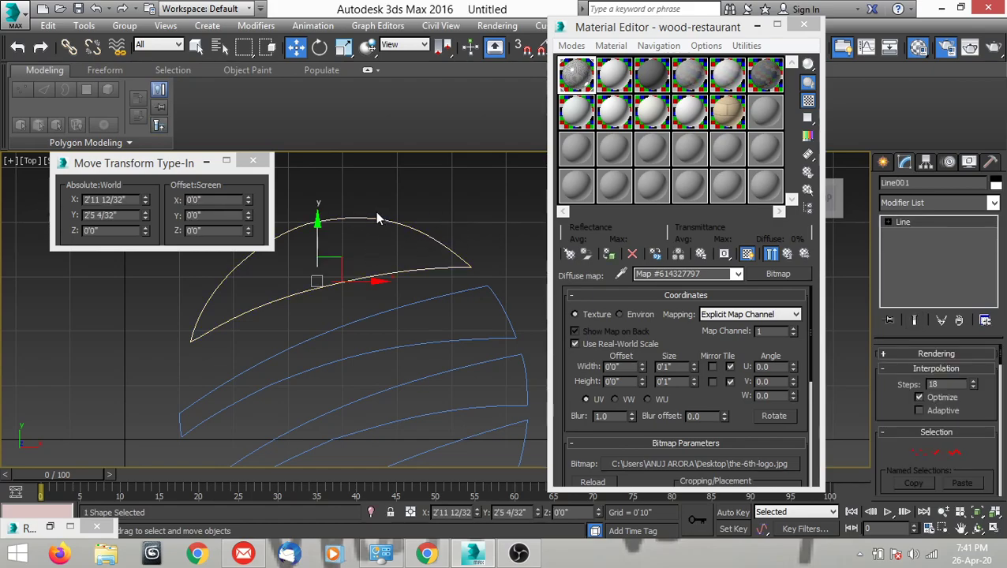
{"action": "middle_click_drag", "start_coordinate": [409, 243], "coordinate": [396, 251]}
{"action": "scroll", "coordinate": [399, 255], "scroll_direction": "down", "scroll_amount": 3}
{"action": "scroll", "coordinate": [390, 256], "scroll_direction": "up", "scroll_amount": 3}
{"action": "right_click", "coordinate": [365, 248]}
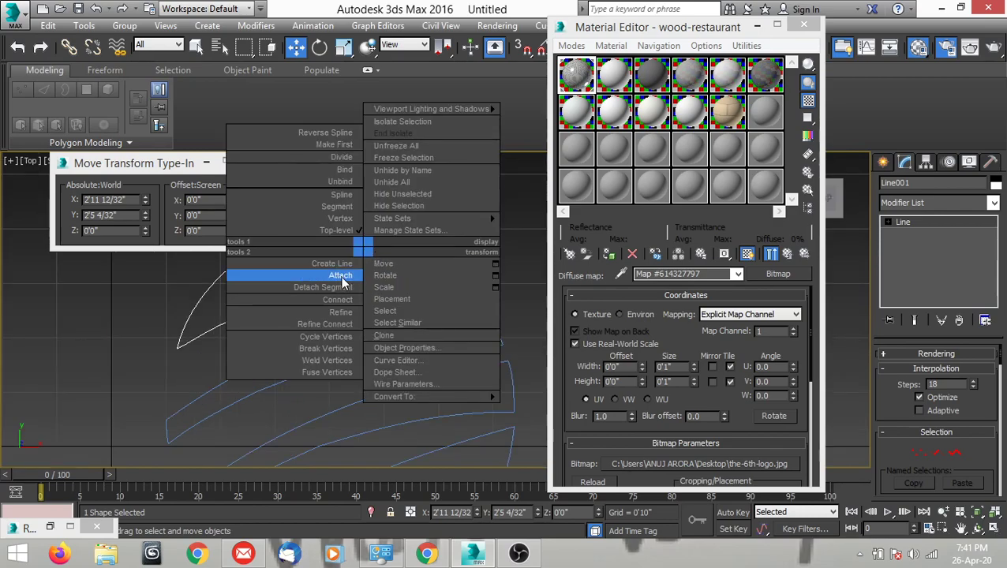
{"action": "left_click", "coordinate": [342, 276]}
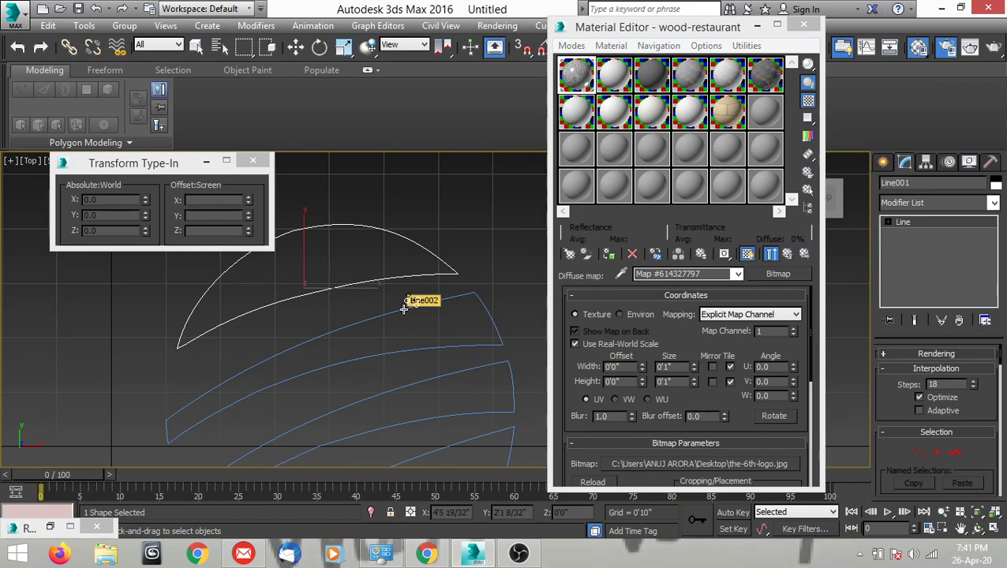
{"action": "scroll", "coordinate": [399, 309], "scroll_direction": "up", "scroll_amount": 2}
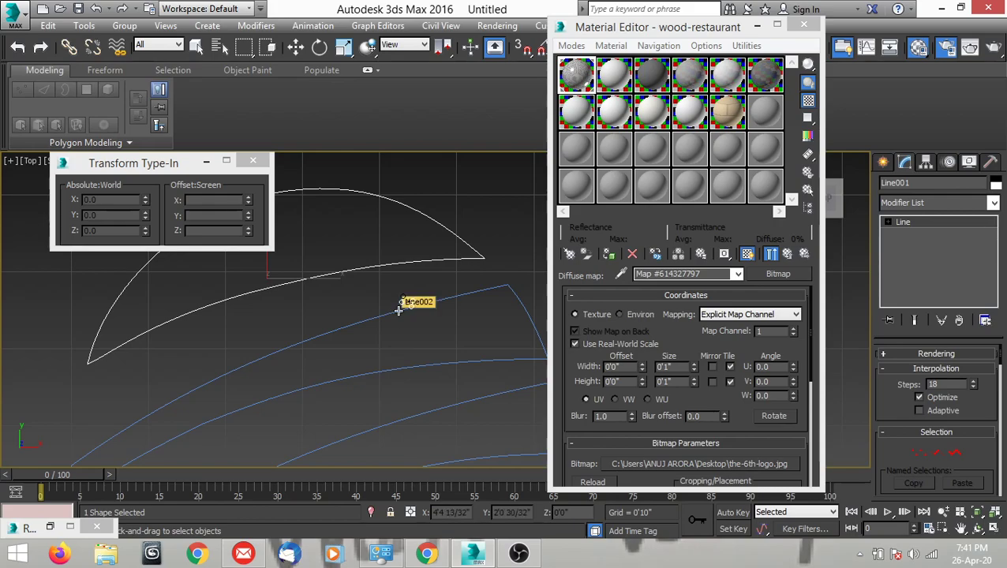
{"action": "left_click", "coordinate": [399, 310]}
{"action": "scroll", "coordinate": [398, 315], "scroll_direction": "down", "scroll_amount": 3}
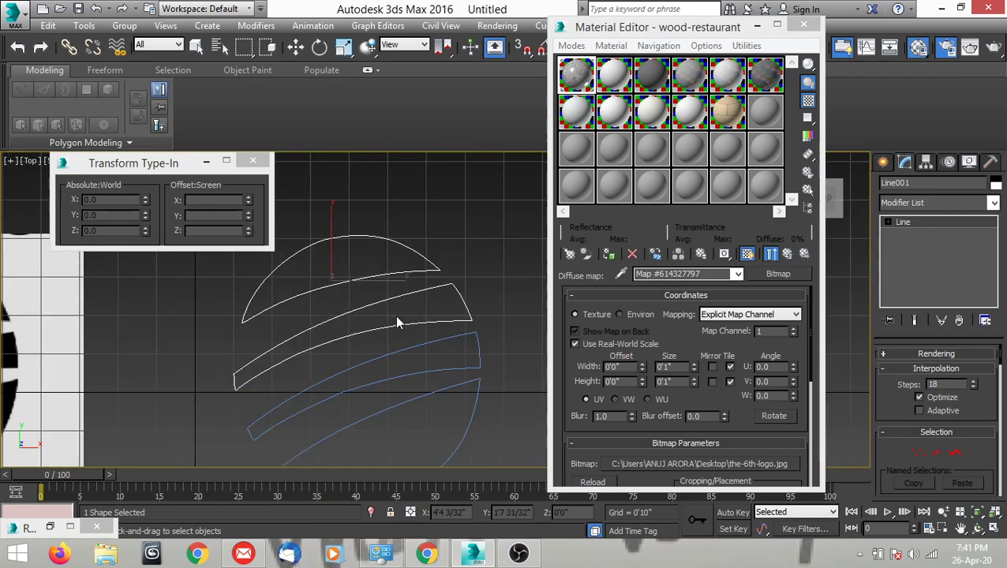
Attach the lowest stripe and the bottom shape to the same spline, then leave Attach mode.
{"action": "scroll", "coordinate": [397, 315], "scroll_direction": "up", "scroll_amount": 3}
{"action": "scroll", "coordinate": [403, 324], "scroll_direction": "down", "scroll_amount": 3}
{"action": "scroll", "coordinate": [404, 355], "scroll_direction": "up", "scroll_amount": 2}
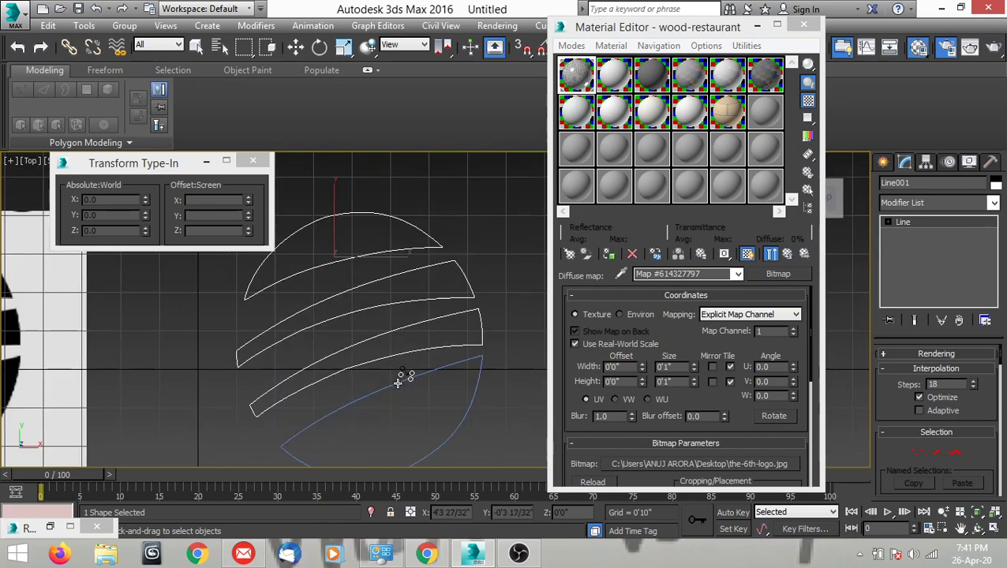
{"action": "left_click", "coordinate": [394, 386]}
{"action": "scroll", "coordinate": [389, 364], "scroll_direction": "down", "scroll_amount": 3}
{"action": "scroll", "coordinate": [377, 319], "scroll_direction": "up", "scroll_amount": 3}
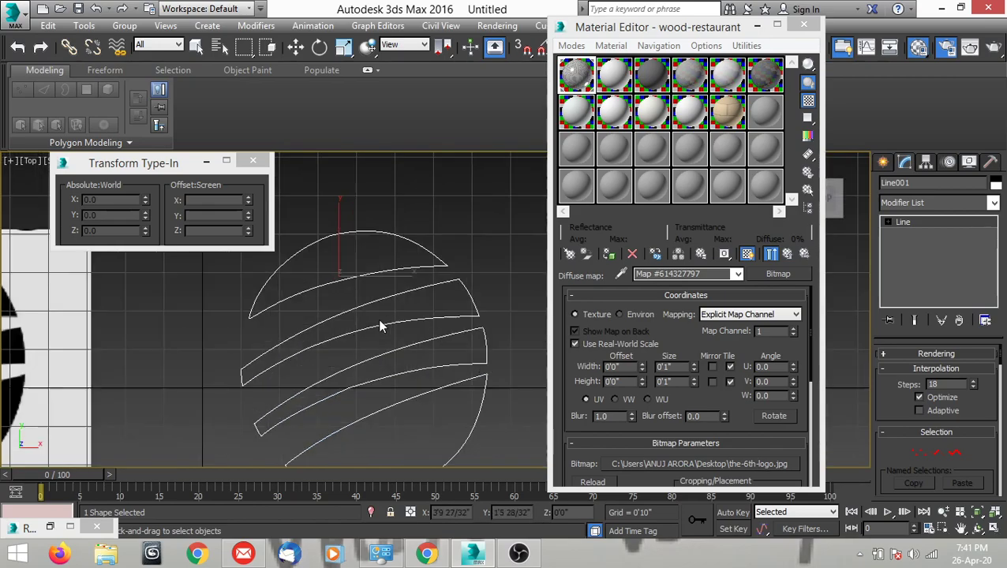
{"action": "key", "text": "w"}
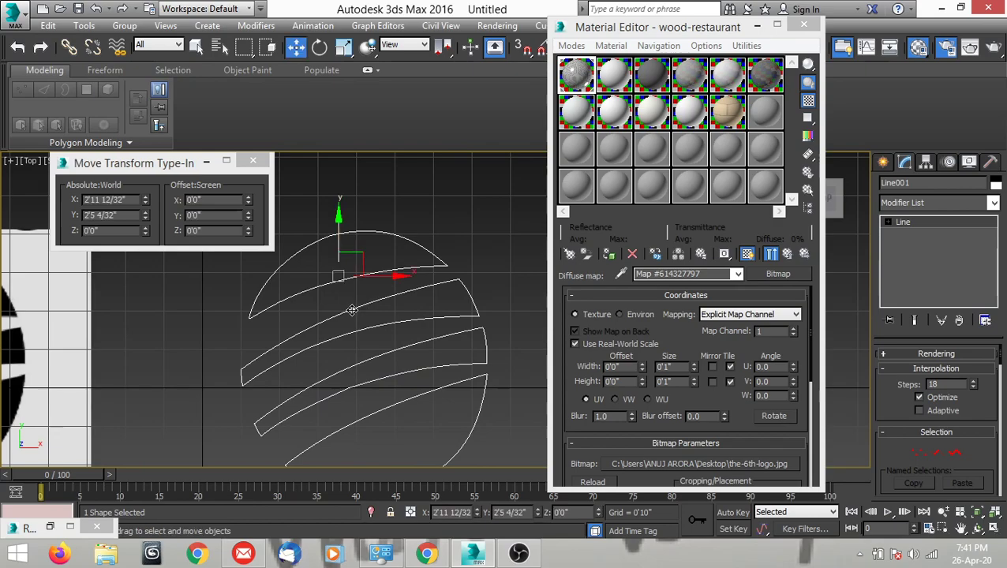
Add an Extrude modifier to the combined logo spline.
{"action": "scroll", "coordinate": [402, 314], "scroll_direction": "down", "scroll_amount": 3}
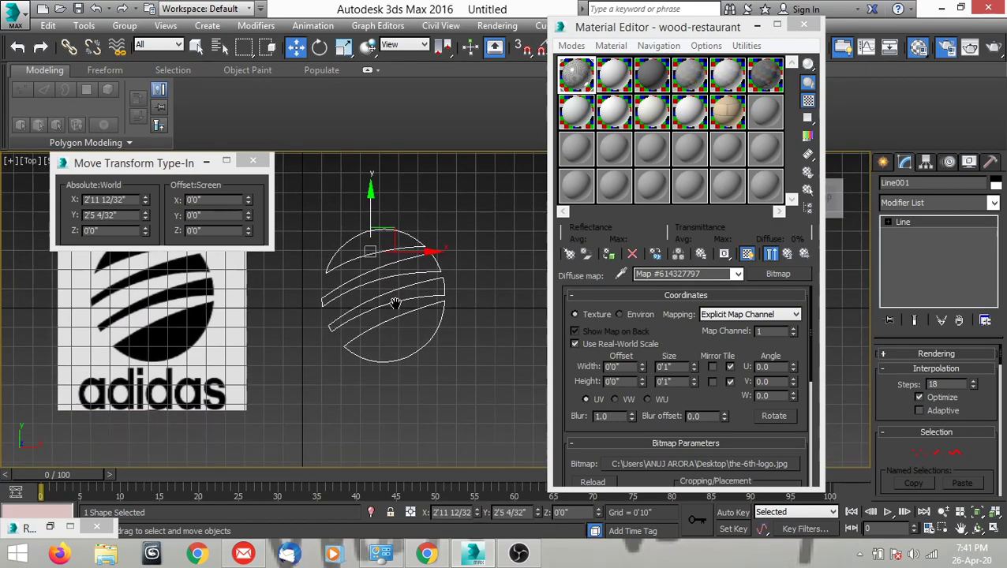
{"action": "scroll", "coordinate": [377, 306], "scroll_direction": "up", "scroll_amount": 2}
{"action": "middle_click_drag", "start_coordinate": [415, 303], "coordinate": [416, 321]}
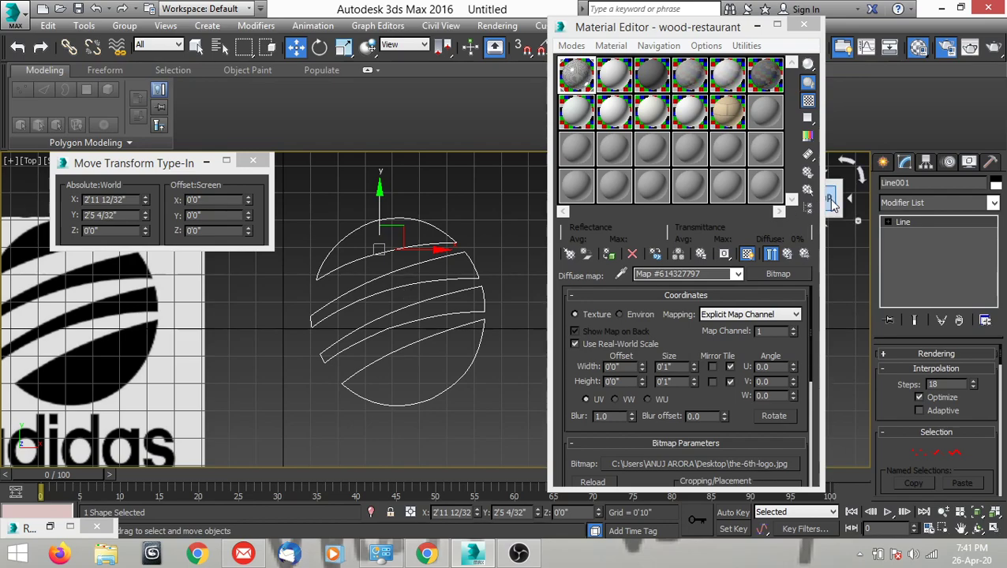
{"action": "left_click", "coordinate": [908, 204]}
{"action": "type", "text": "ex"}
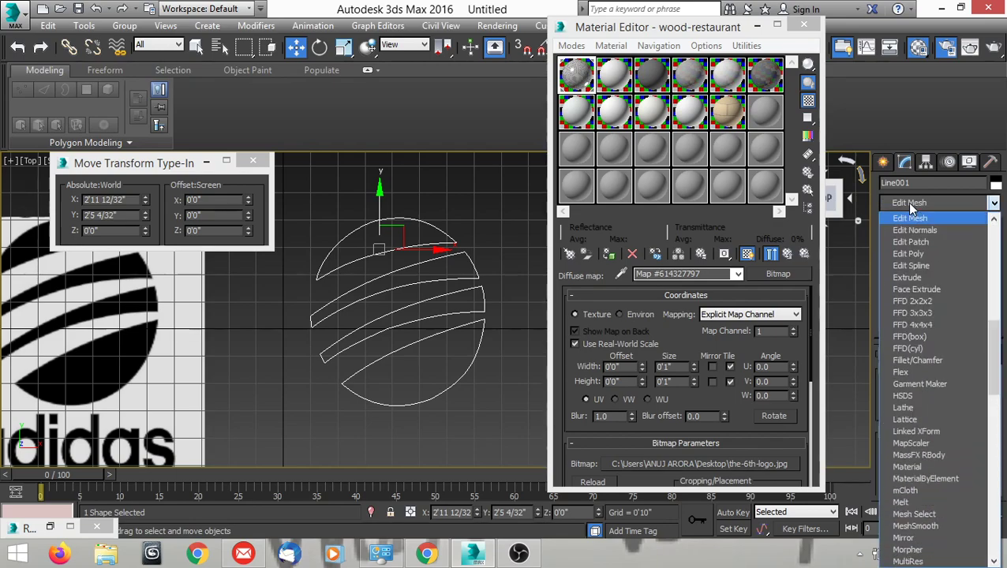
{"action": "left_click", "coordinate": [908, 220]}
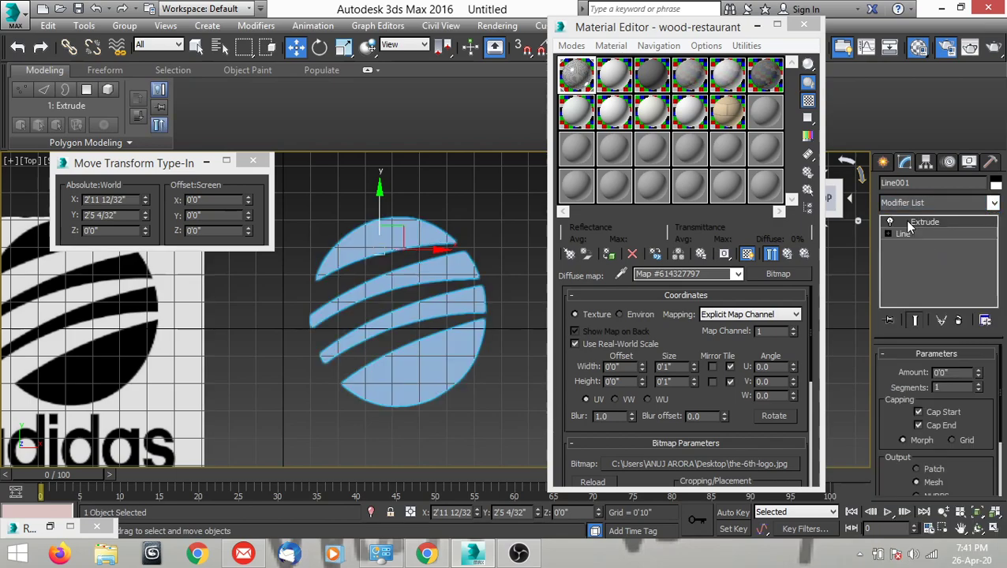
{"action": "left_click", "coordinate": [473, 407]}
{"action": "left_click", "coordinate": [453, 348]}
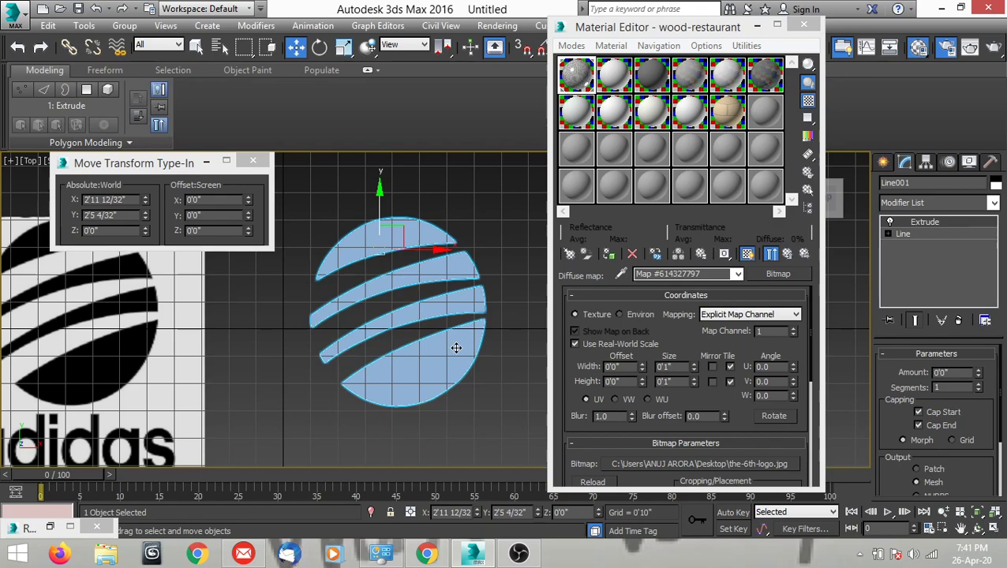
Set the logo's Extrude Amount to 0'6".
{"action": "left_click", "coordinate": [947, 372]}
{"action": "type", "text": "6"}
{"action": "key", "text": "Return"}
Examine the extruded logo in perspective from several angles, with the Move Transform Type-In window minimized.
{"action": "middle_click_drag", "start_coordinate": [361, 366], "coordinate": [332, 372]}
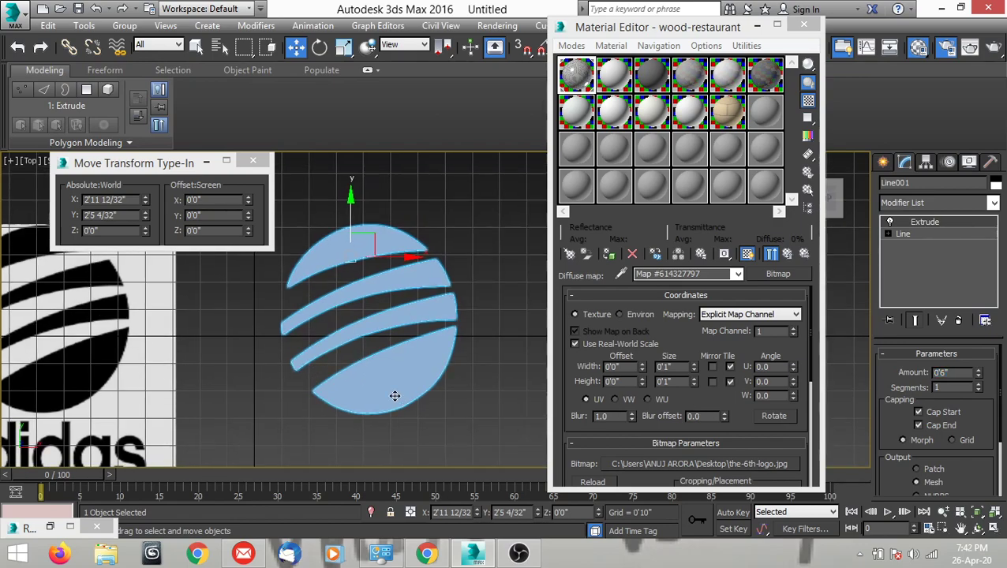
{"action": "middle_click_drag", "start_coordinate": [395, 396], "coordinate": [314, 329], "text": "alt"}
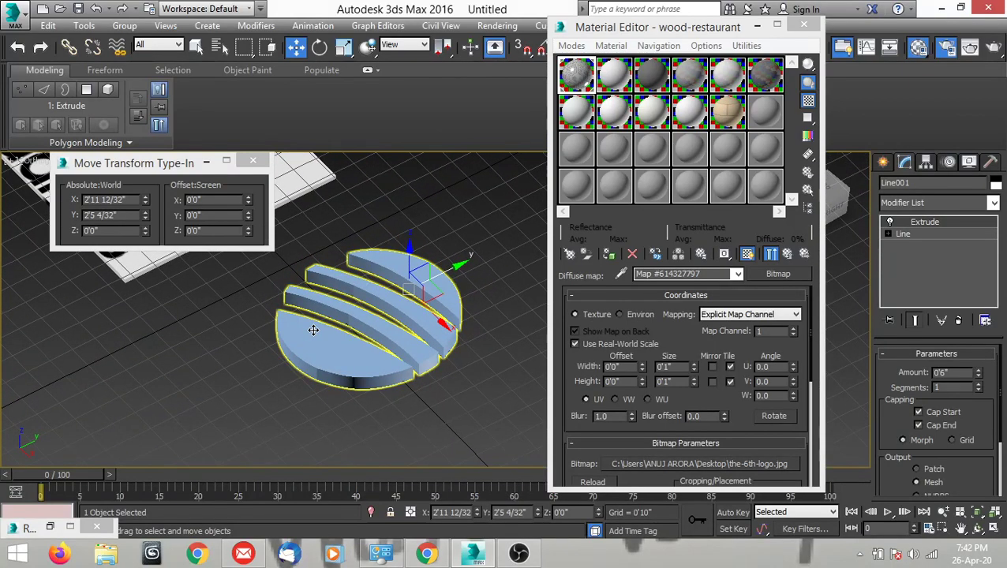
{"action": "scroll", "coordinate": [313, 330], "scroll_direction": "up", "scroll_amount": 2}
{"action": "scroll", "coordinate": [314, 330], "scroll_direction": "up", "scroll_amount": 2}
{"action": "middle_click_drag", "start_coordinate": [313, 330], "coordinate": [276, 376], "text": "alt"}
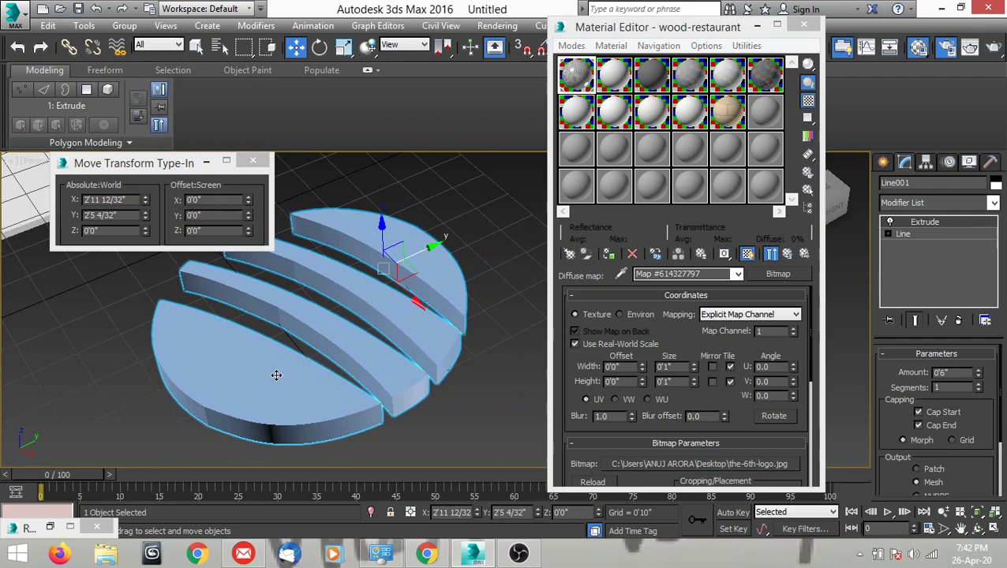
{"action": "left_click", "coordinate": [206, 161]}
{"action": "middle_click_drag", "start_coordinate": [113, 209], "coordinate": [56, 167]}
{"action": "middle_click_drag", "start_coordinate": [247, 232], "coordinate": [387, 350]}
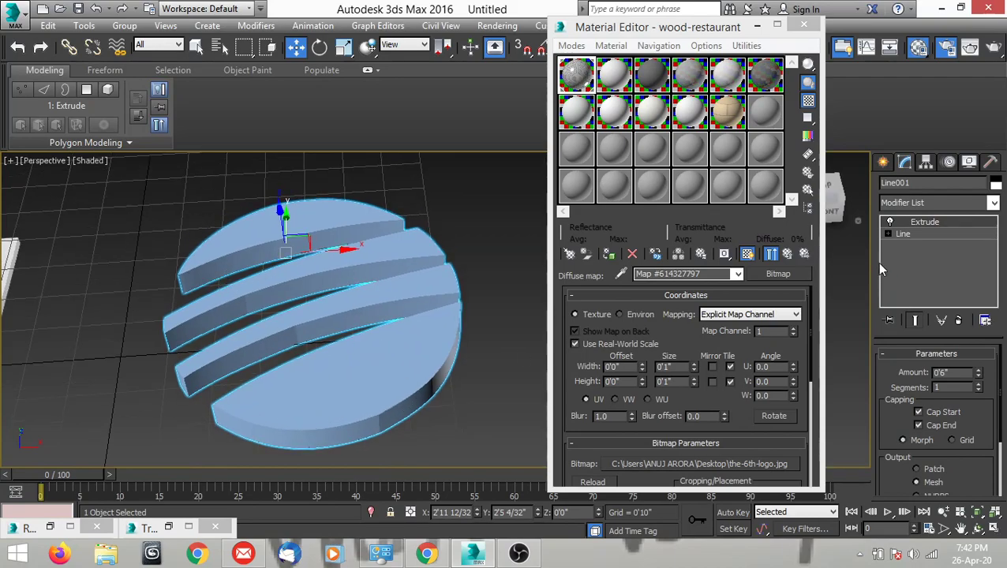
Add a Smooth modifier on top of the logo's Extrude modifier.
{"action": "left_click", "coordinate": [919, 204]}
{"action": "scroll", "coordinate": [920, 204], "scroll_direction": "down", "scroll_amount": 10}
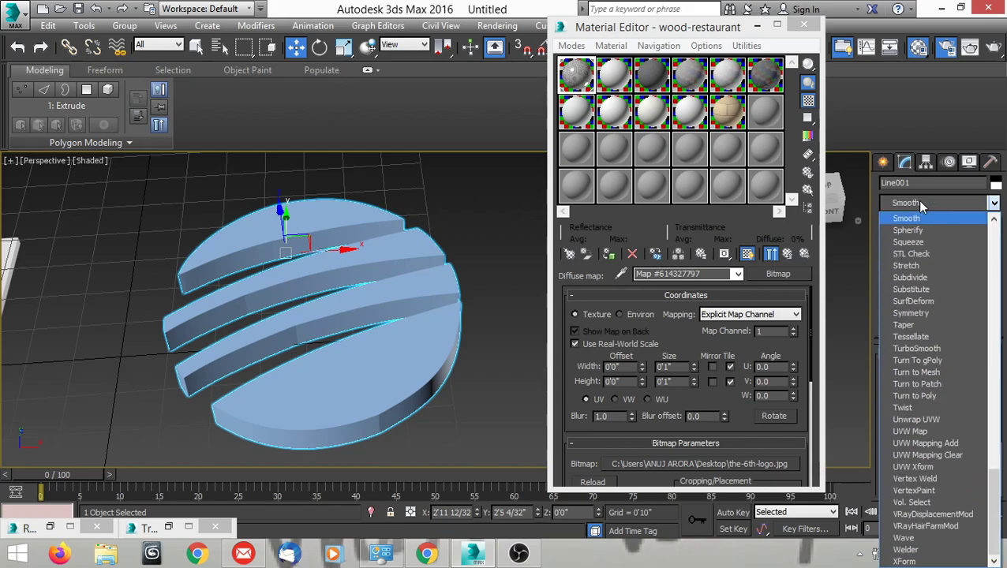
{"action": "left_click", "coordinate": [916, 219]}
{"action": "left_click", "coordinate": [469, 404]}
{"action": "left_click", "coordinate": [400, 377]}
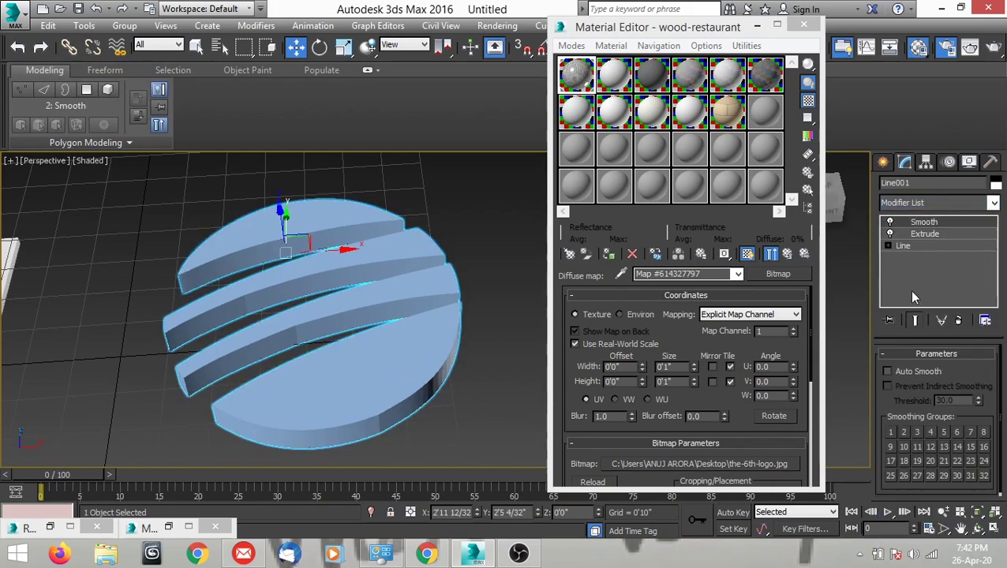
Review the Line, Extrude and Smooth levels in the logo's modifier stack.
{"action": "left_click", "coordinate": [904, 246]}
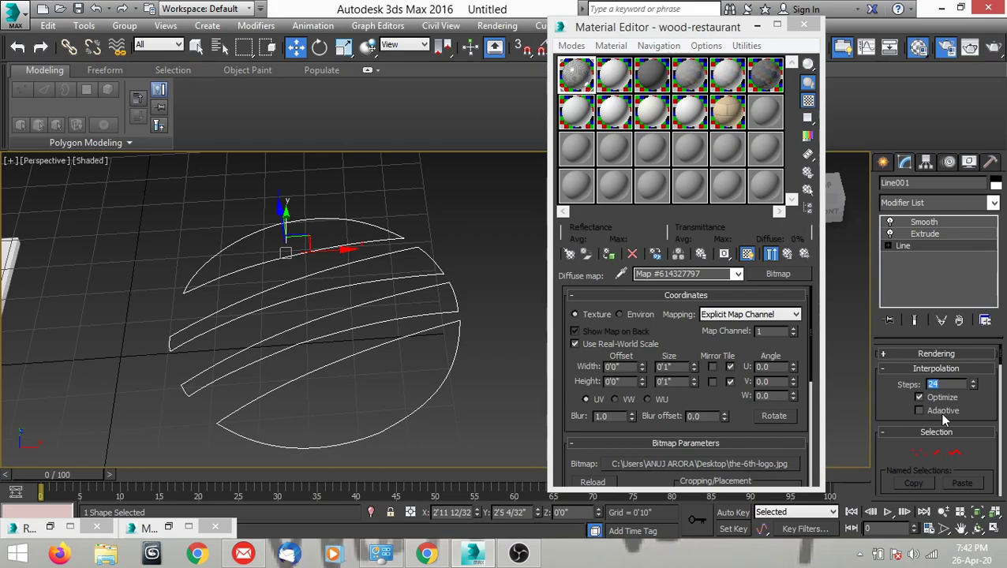
{"action": "left_click", "coordinate": [918, 235]}
{"action": "left_click", "coordinate": [923, 224]}
{"action": "mouse_move", "coordinate": [411, 467]}
{"action": "middle_mouse_down", "text": "alt"}
{"action": "mouse_move", "coordinate": [416, 398]}
{"action": "mouse_move", "coordinate": [387, 400]}
{"action": "mouse_move", "coordinate": [479, 403]}
{"action": "mouse_move", "coordinate": [449, 405]}
{"action": "mouse_move", "coordinate": [470, 391]}
{"action": "mouse_move", "coordinate": [490, 400]}
{"action": "mouse_move", "coordinate": [313, 401]}
{"action": "mouse_move", "coordinate": [348, 420]}
{"action": "mouse_move", "coordinate": [341, 408]}
{"action": "middle_mouse_up", "text": "alt"}
Move the reference image box 10' along X in the Top view, back beneath the extruded logo.
{"action": "key", "text": "t"}
{"action": "middle_click_drag", "start_coordinate": [347, 366], "coordinate": [417, 361]}
{"action": "scroll", "coordinate": [411, 314], "scroll_direction": "down", "scroll_amount": 2}
{"action": "left_click", "coordinate": [374, 421]}
{"action": "left_click", "coordinate": [243, 393]}
{"action": "middle_click_drag", "start_coordinate": [265, 343], "coordinate": [283, 354]}
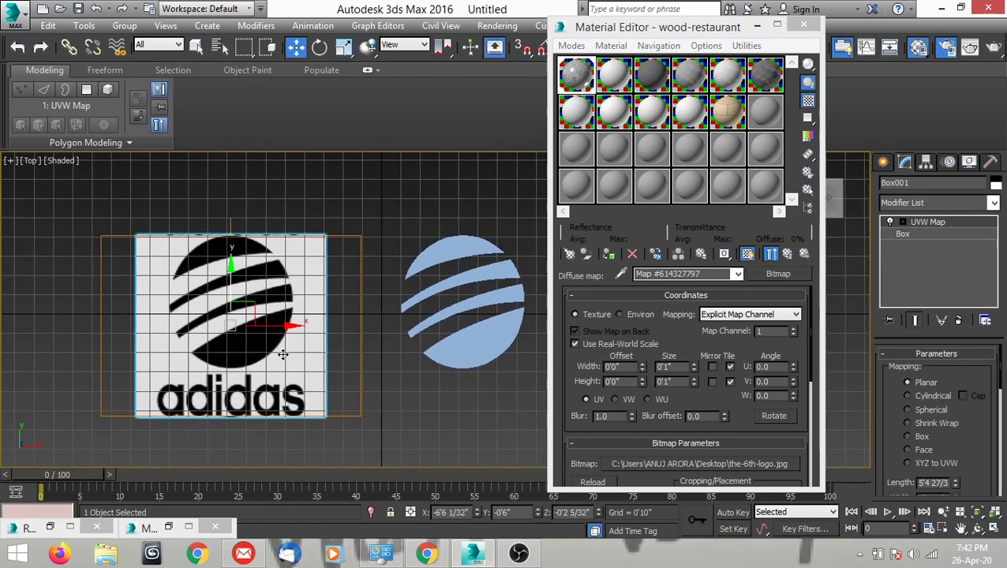
{"action": "right_click", "coordinate": [295, 46]}
{"action": "left_click_drag", "start_coordinate": [187, 166], "coordinate": [173, 121]}
{"action": "type", "text": "10"}
{"action": "key", "text": "Return"}
{"action": "middle_click_drag", "start_coordinate": [510, 413], "coordinate": [379, 408]}
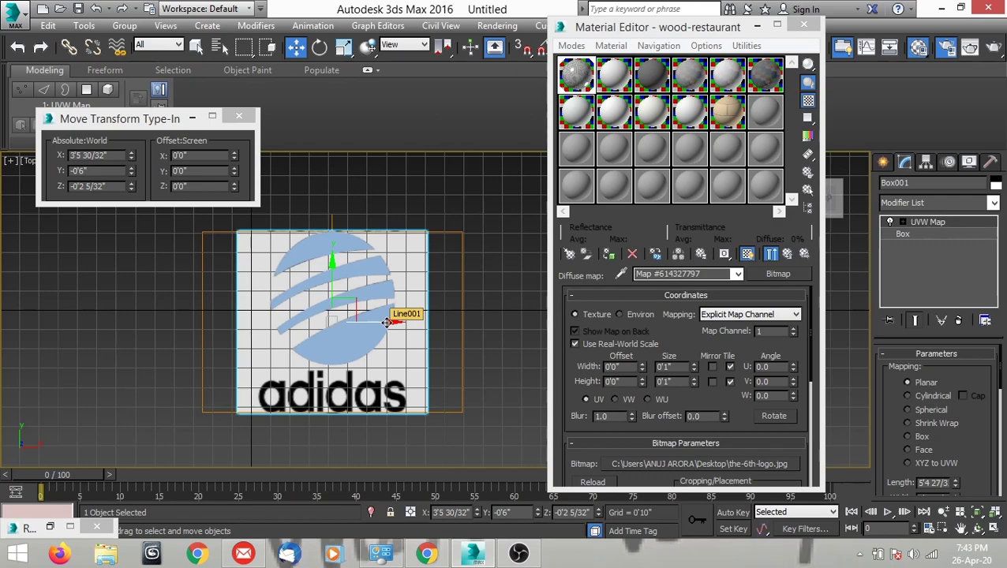
Start a Line spline on the first letter "a" of adidas, tracing its left side from upper left down to the bottom.
{"action": "scroll", "coordinate": [399, 331], "scroll_direction": "up", "scroll_amount": 8}
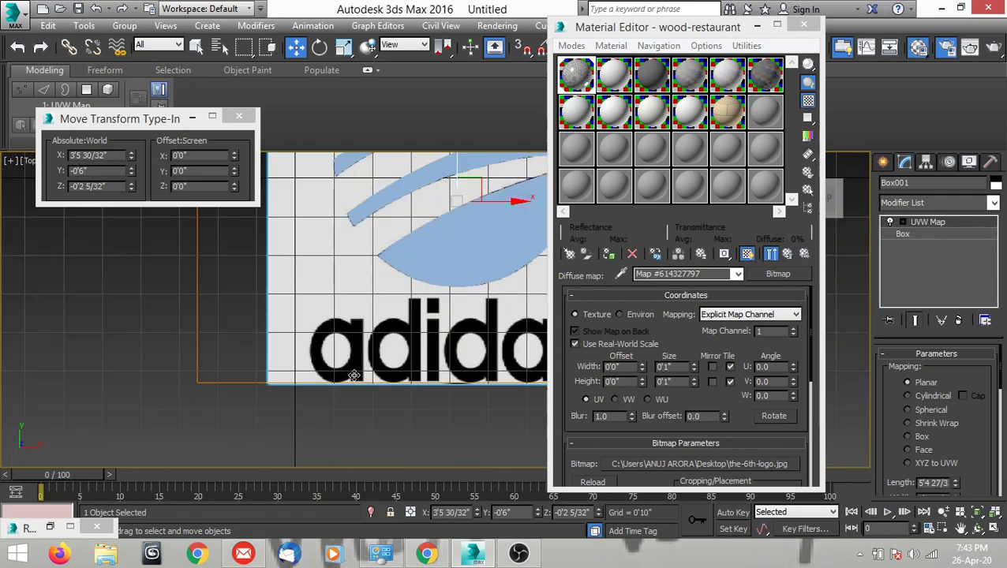
{"action": "middle_click_drag", "start_coordinate": [415, 342], "coordinate": [319, 369]}
{"action": "left_click", "coordinate": [882, 162]}
{"action": "left_click", "coordinate": [908, 269]}
{"action": "middle_click_drag", "start_coordinate": [308, 325], "coordinate": [337, 335]}
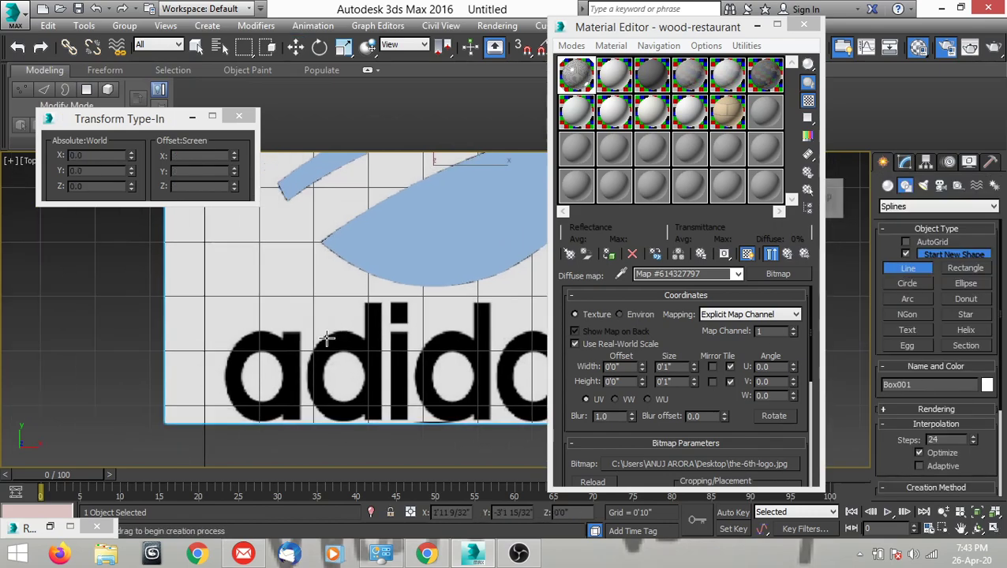
{"action": "scroll", "coordinate": [233, 367], "scroll_direction": "up", "scroll_amount": 4}
{"action": "left_click", "coordinate": [241, 304]}
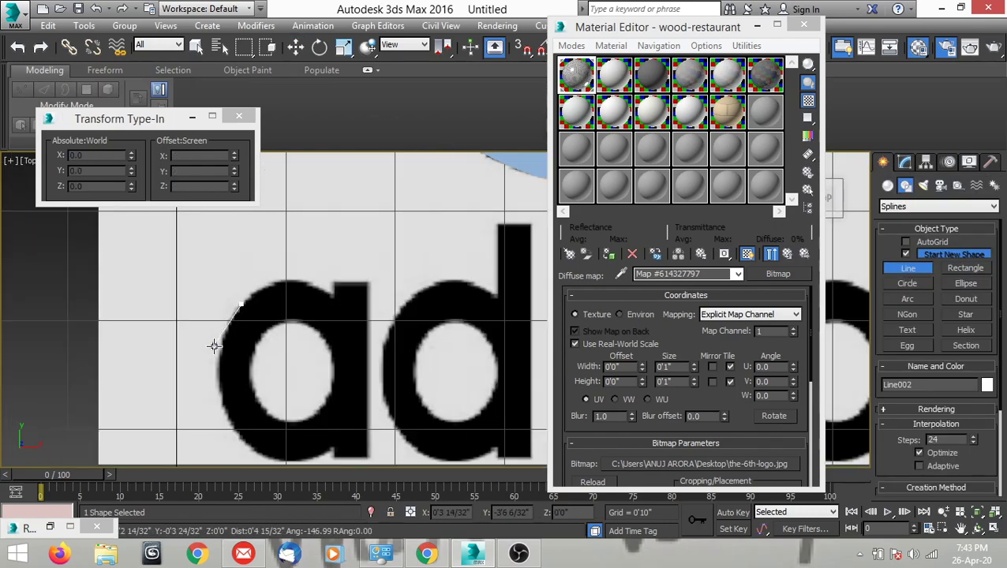
{"action": "left_click", "coordinate": [218, 388]}
{"action": "scroll", "coordinate": [210, 419], "scroll_direction": "down", "scroll_amount": 2}
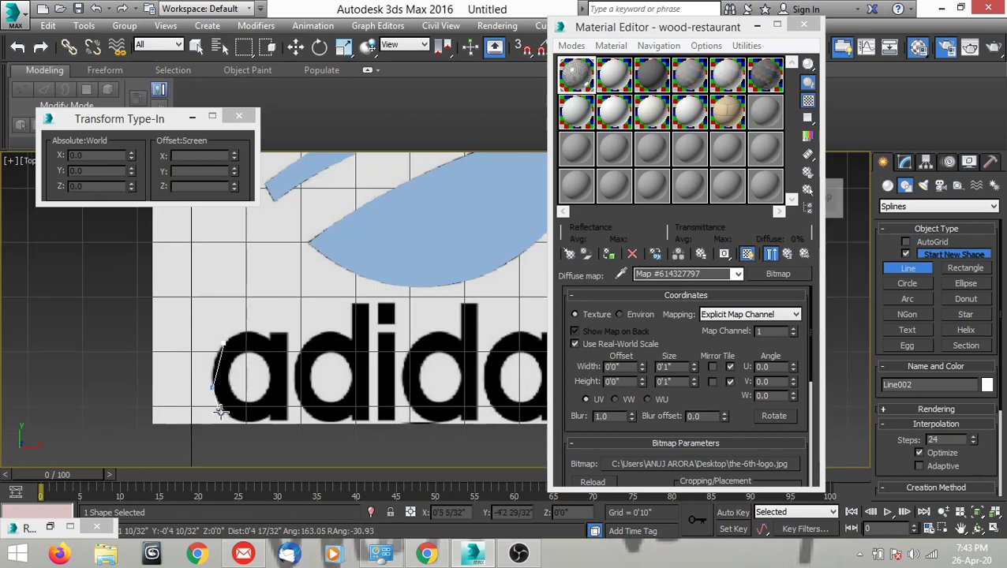
{"action": "scroll", "coordinate": [219, 409], "scroll_direction": "up", "scroll_amount": 5}
{"action": "left_click", "coordinate": [258, 433]}
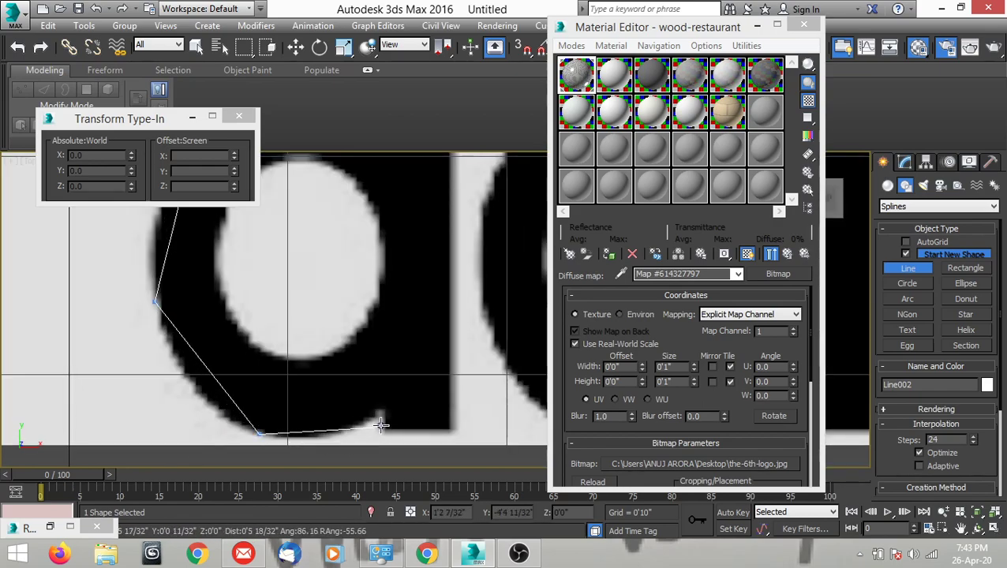
Continue the spline around the lower notch of the "a" and along the base of its stem with straight segments.
{"action": "scroll", "coordinate": [380, 426], "scroll_direction": "up", "scroll_amount": 2}
{"action": "left_click", "coordinate": [375, 398]}
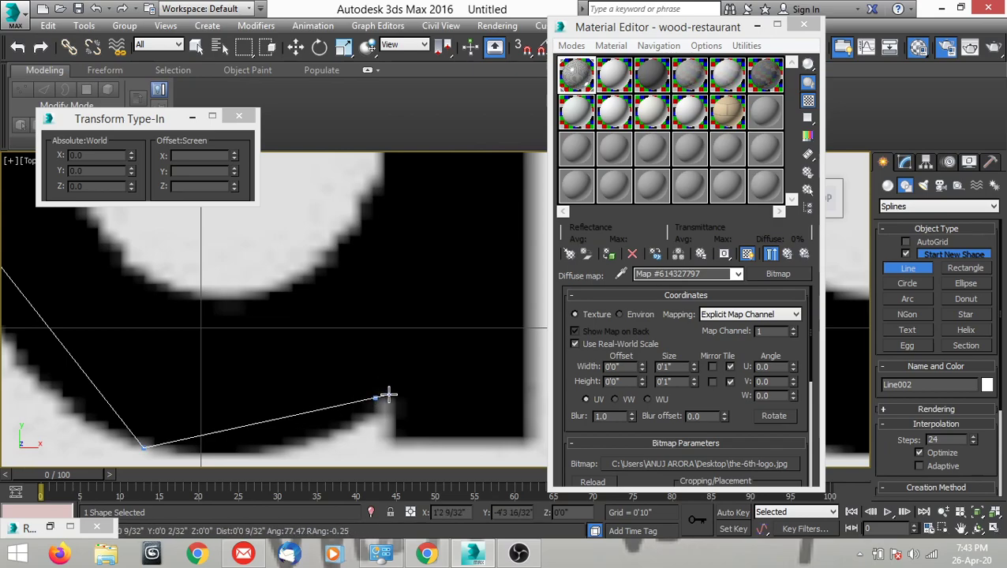
{"action": "left_click", "coordinate": [398, 399]}
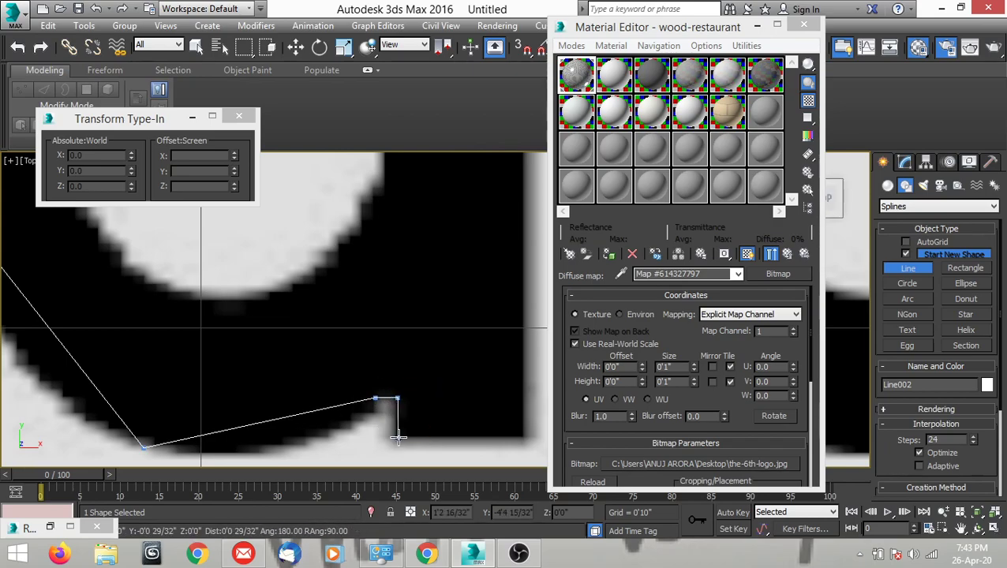
{"action": "left_click", "coordinate": [398, 435]}
{"action": "scroll", "coordinate": [347, 411], "scroll_direction": "down", "scroll_amount": 3}
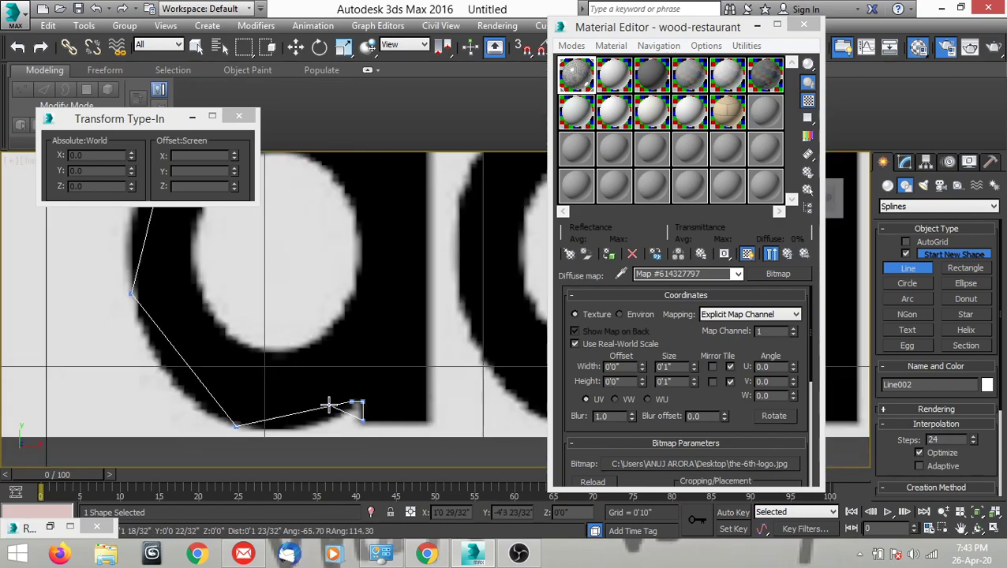
{"action": "scroll", "coordinate": [339, 414], "scroll_direction": "up", "scroll_amount": 3}
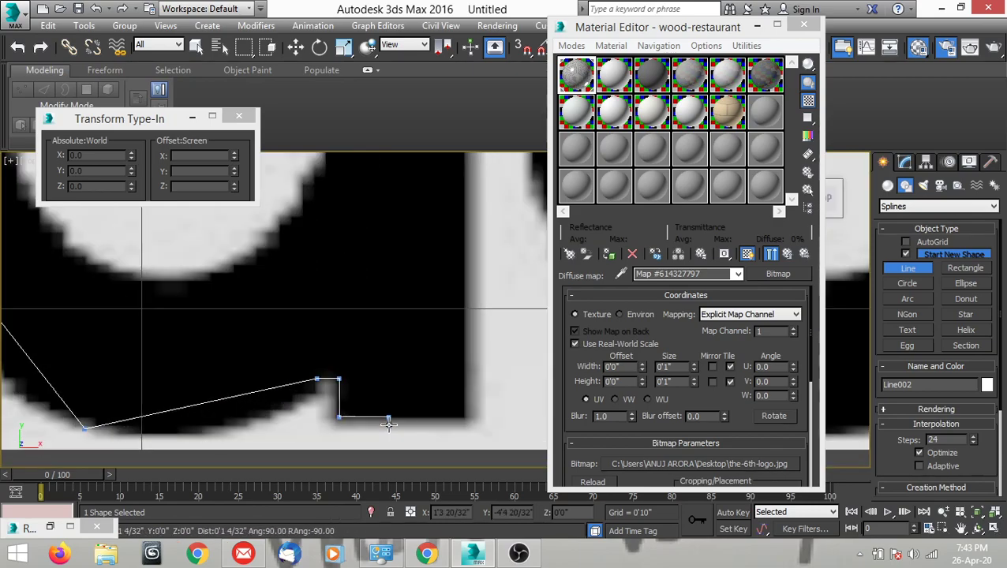
{"action": "left_click", "coordinate": [463, 420]}
Trace up the stem's right edge, across its top and around the upper notch, and close the spline at its start point.
{"action": "scroll", "coordinate": [461, 344], "scroll_direction": "down", "scroll_amount": 4}
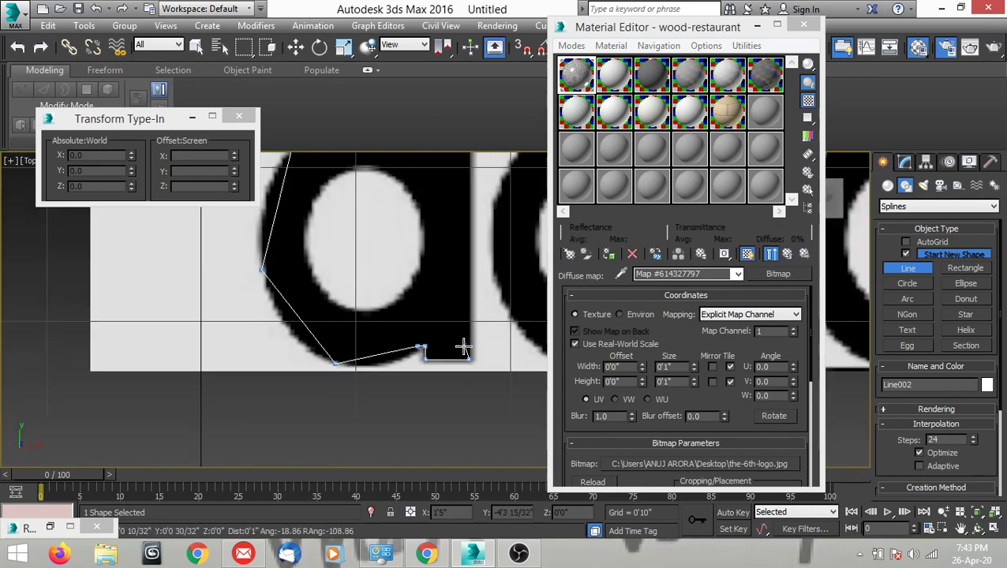
{"action": "scroll", "coordinate": [465, 286], "scroll_direction": "up", "scroll_amount": 2}
{"action": "scroll", "coordinate": [450, 253], "scroll_direction": "up", "scroll_amount": 5}
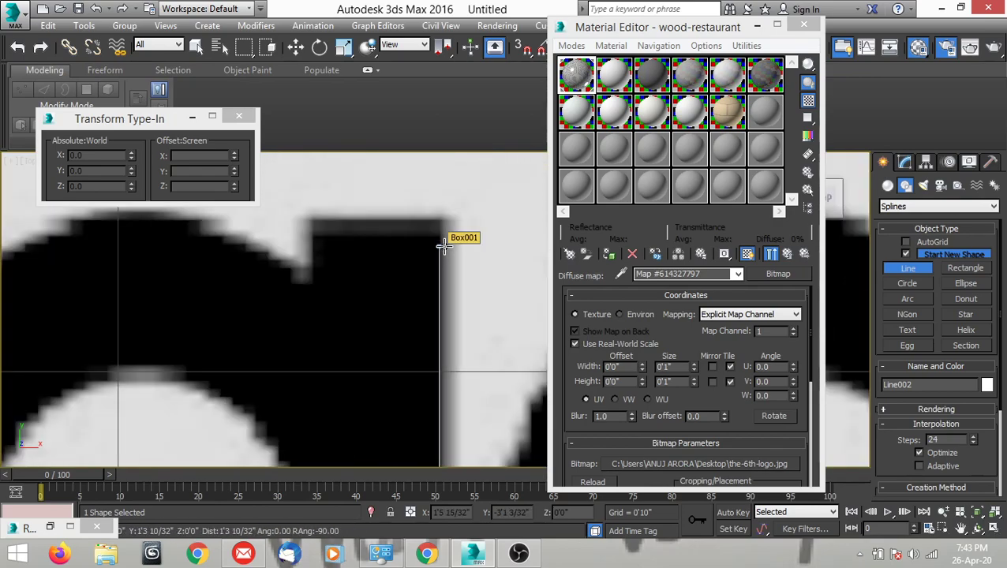
{"action": "left_click", "coordinate": [439, 221]}
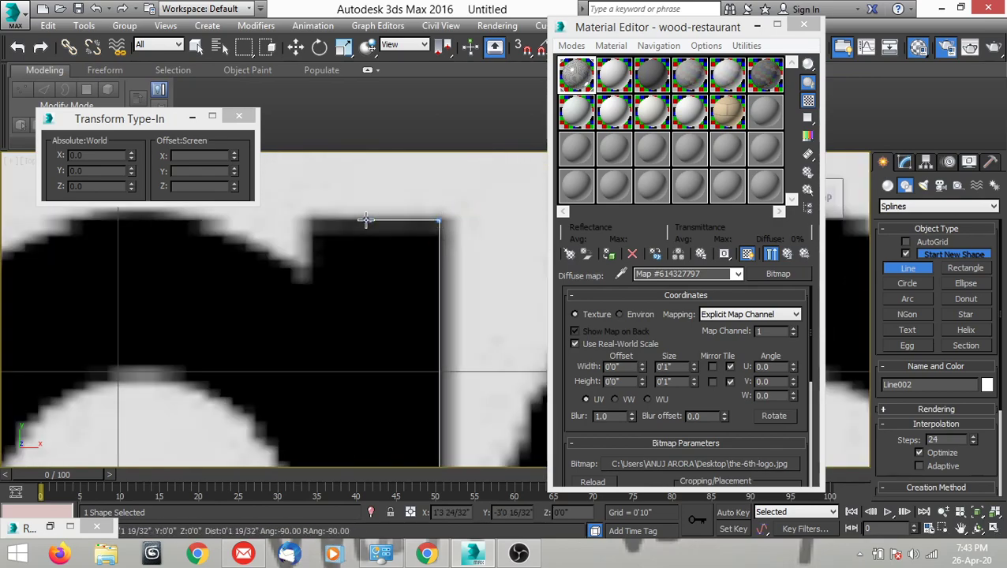
{"action": "left_click", "coordinate": [314, 221]}
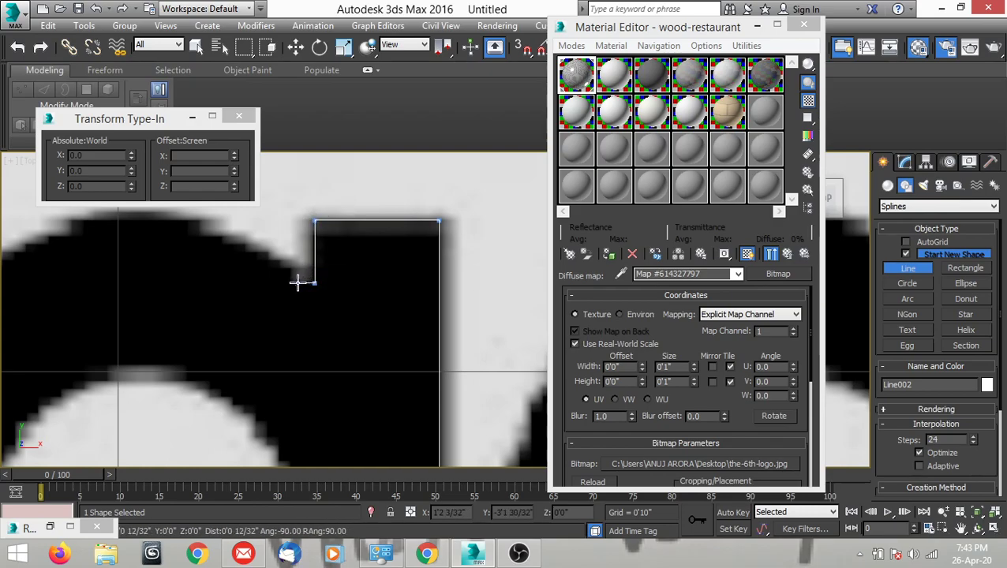
{"action": "left_click", "coordinate": [298, 283]}
{"action": "scroll", "coordinate": [307, 217], "scroll_direction": "down", "scroll_amount": 2}
{"action": "middle_click_drag", "start_coordinate": [269, 238], "coordinate": [437, 262]}
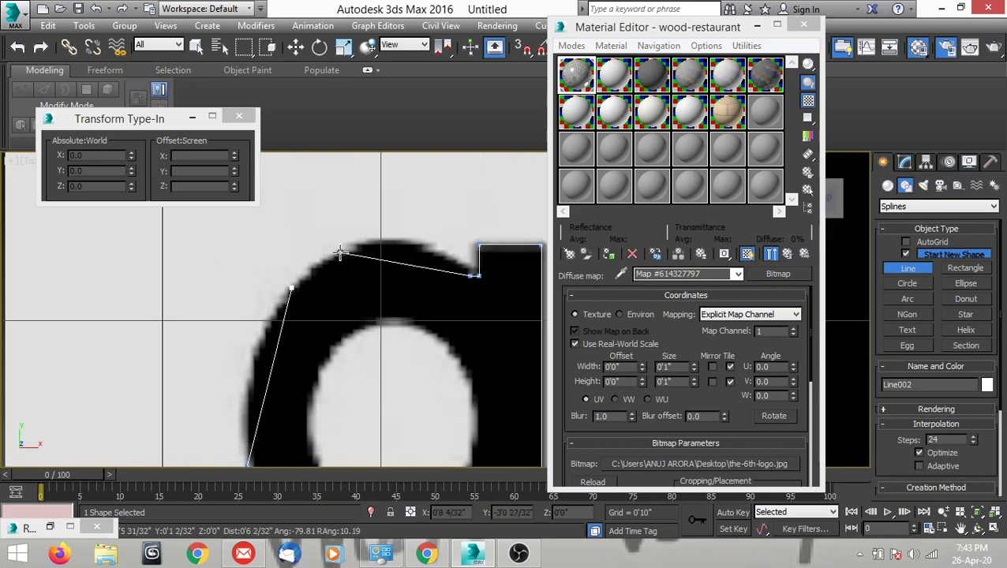
{"action": "left_click", "coordinate": [291, 288]}
{"action": "left_click", "coordinate": [484, 326]}
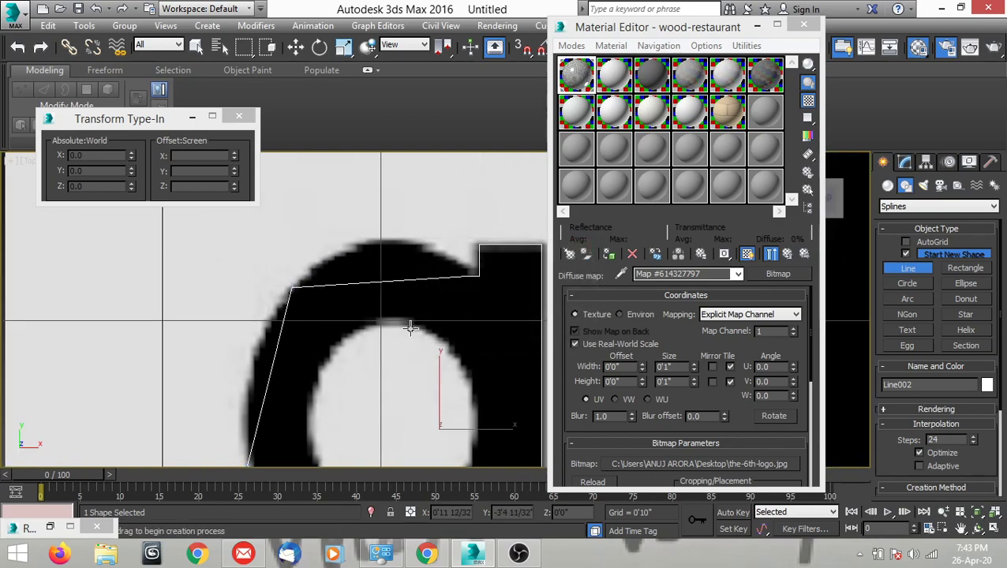
Convert the upper-left vertex of the "a" outline to Bezier Corner and bend the top segment along the letter's upper curve.
{"action": "key", "text": "w"}
{"action": "scroll", "coordinate": [420, 290], "scroll_direction": "down", "scroll_amount": 3}
{"action": "middle_click_drag", "start_coordinate": [415, 319], "coordinate": [396, 256]}
{"action": "scroll", "coordinate": [363, 297], "scroll_direction": "up", "scroll_amount": 2}
{"action": "middle_click_drag", "start_coordinate": [385, 299], "coordinate": [362, 322]}
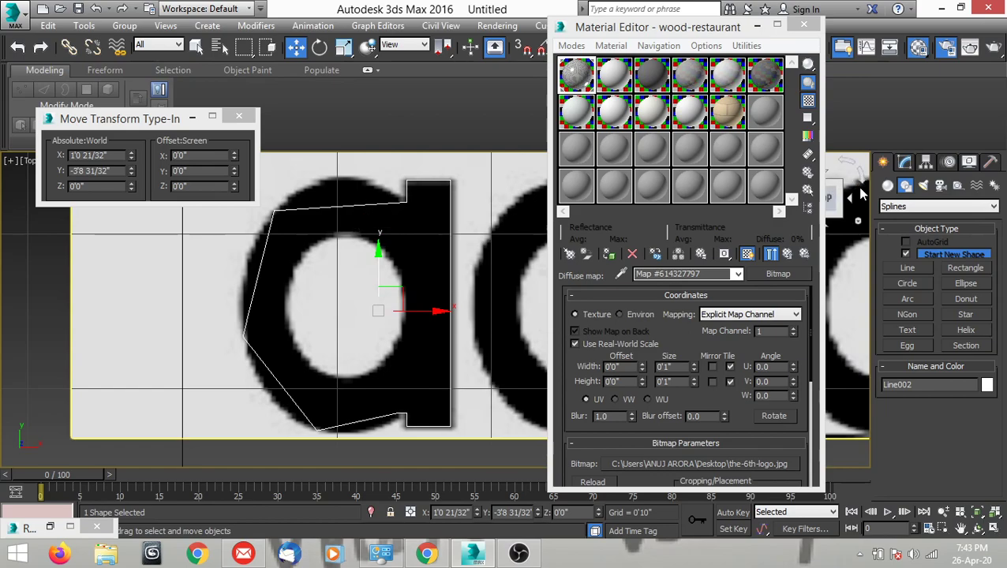
{"action": "middle_click_drag", "start_coordinate": [388, 286], "coordinate": [421, 308]}
{"action": "key", "text": "1"}
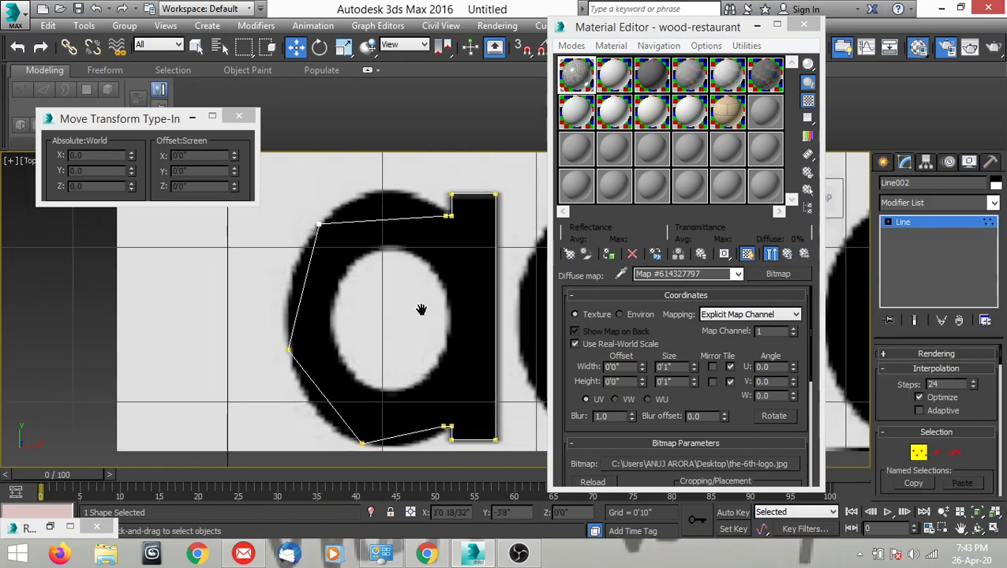
{"action": "left_click", "coordinate": [315, 223]}
{"action": "right_click", "coordinate": [384, 241]}
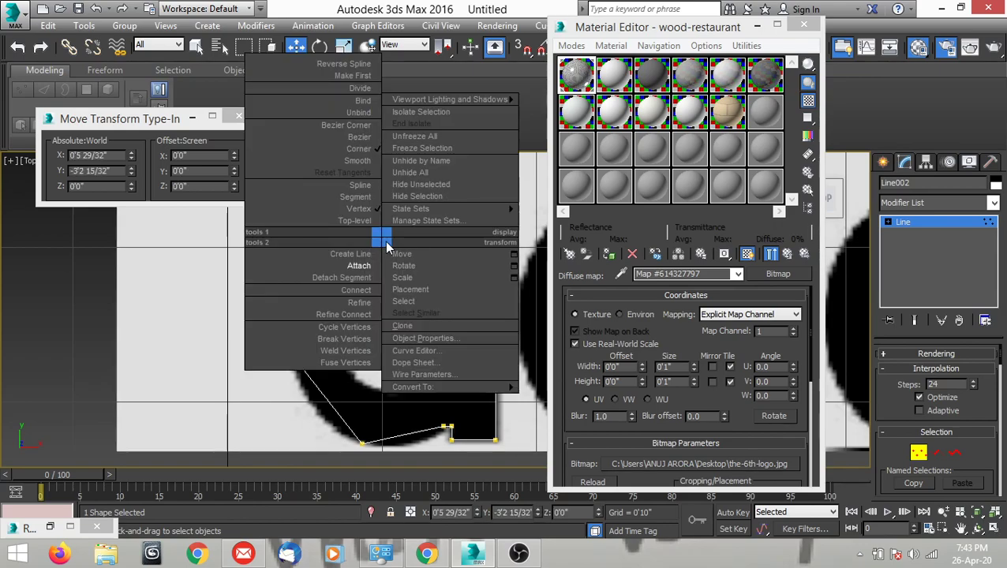
{"action": "left_click", "coordinate": [360, 128]}
{"action": "scroll", "coordinate": [390, 228], "scroll_direction": "up", "scroll_amount": 8}
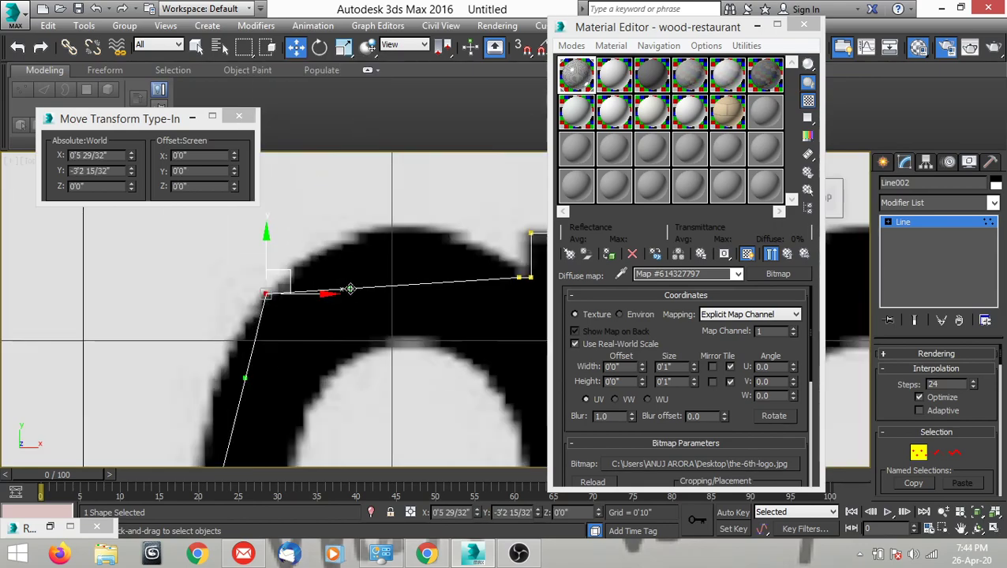
{"action": "left_click_drag", "start_coordinate": [360, 223], "coordinate": [378, 191]}
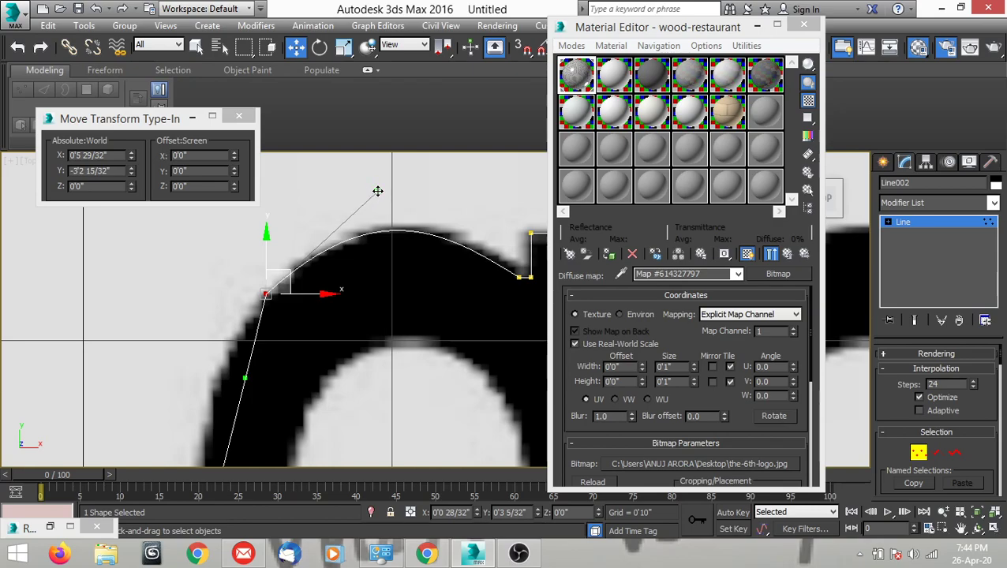
Adjust the upper-left vertex's lower handle so the segment below it follows the letter's left curve.
{"action": "scroll", "coordinate": [378, 191], "scroll_direction": "down", "scroll_amount": 5}
{"action": "scroll", "coordinate": [339, 265], "scroll_direction": "up", "scroll_amount": 2}
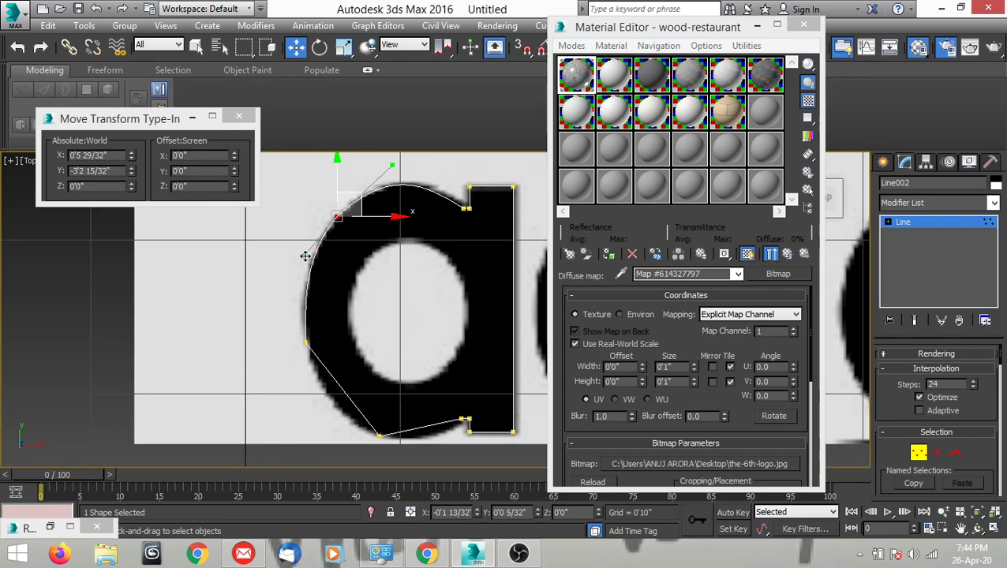
{"action": "middle_click_drag", "start_coordinate": [315, 278], "coordinate": [333, 205]}
Convert the lower-left vertex to Bezier Corner and bend the segment below it along the letter's lower-left curve.
{"action": "left_click", "coordinate": [322, 265]}
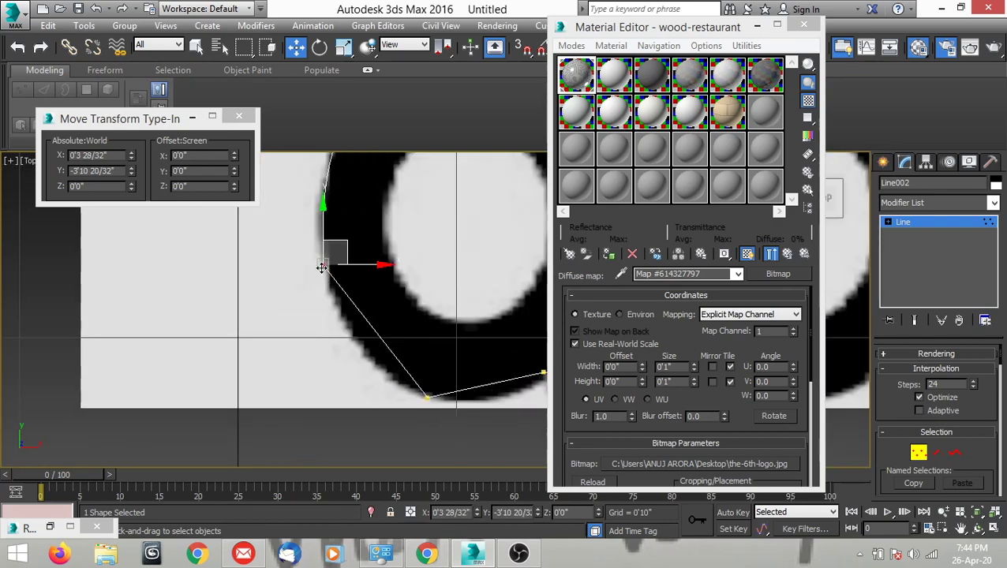
{"action": "right_click", "coordinate": [378, 231]}
{"action": "left_click", "coordinate": [390, 160]}
{"action": "left_click_drag", "start_coordinate": [346, 313], "coordinate": [343, 366]}
{"action": "scroll", "coordinate": [363, 325], "scroll_direction": "down", "scroll_amount": 3}
{"action": "left_click", "coordinate": [375, 316]}
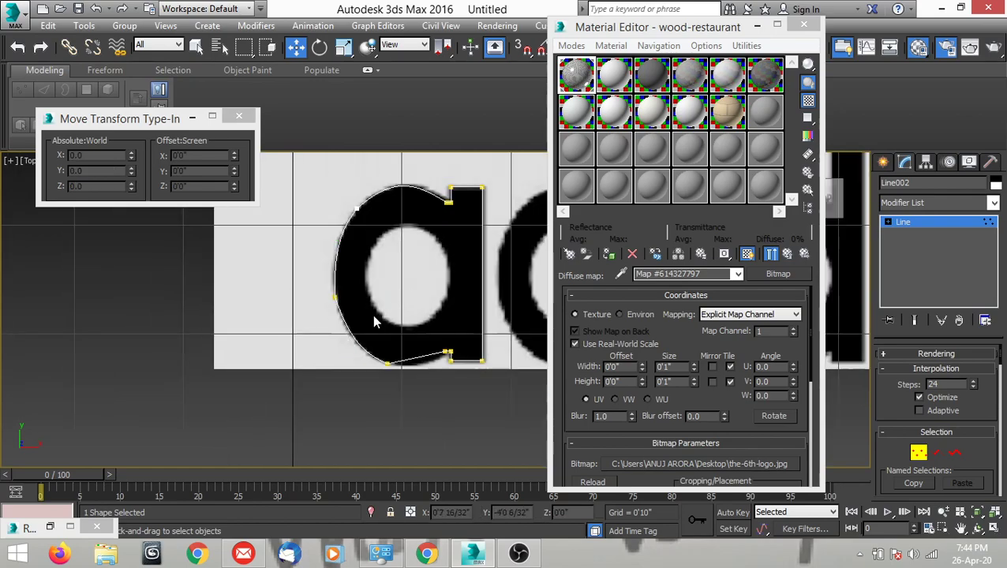
Set the lower-left vertex to Bezier and adjust its handles to fit the letter's left edge.
{"action": "middle_click_drag", "start_coordinate": [355, 306], "coordinate": [332, 313]}
{"action": "scroll", "coordinate": [310, 308], "scroll_direction": "up", "scroll_amount": 3}
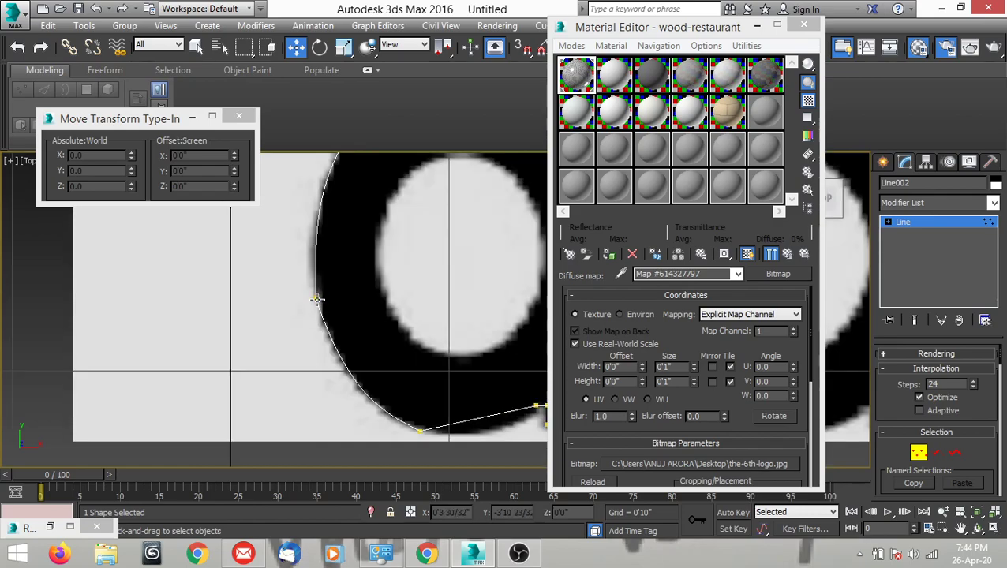
{"action": "left_click", "coordinate": [315, 298]}
{"action": "right_click", "coordinate": [378, 311]}
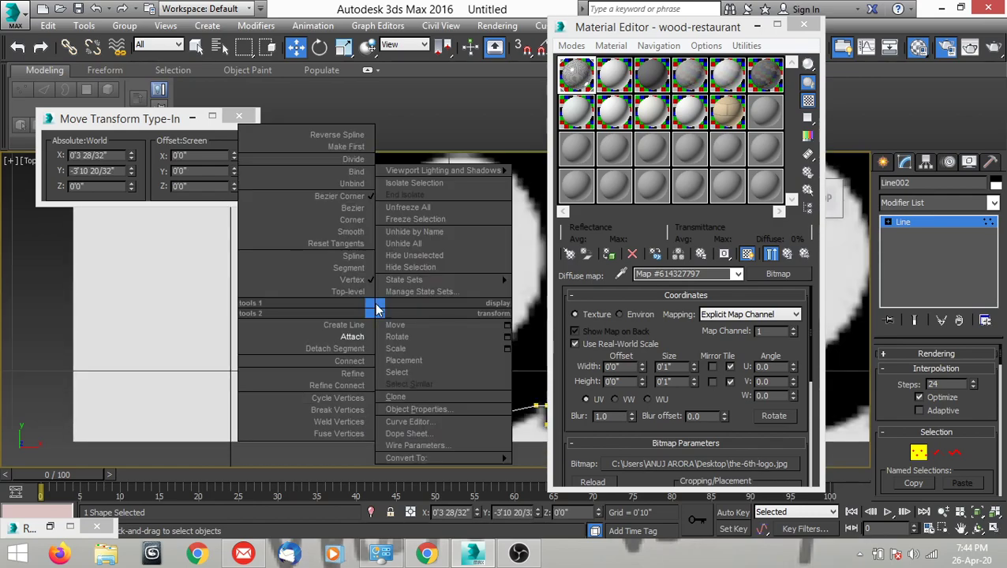
{"action": "left_click", "coordinate": [355, 209]}
{"action": "scroll", "coordinate": [367, 280], "scroll_direction": "down", "scroll_amount": 3}
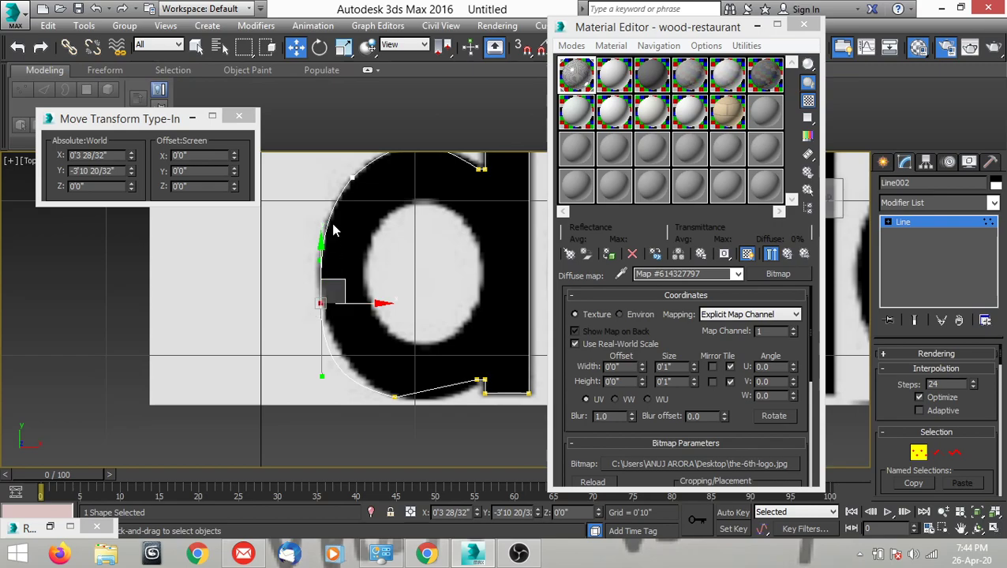
{"action": "left_click_drag", "start_coordinate": [319, 378], "coordinate": [320, 358]}
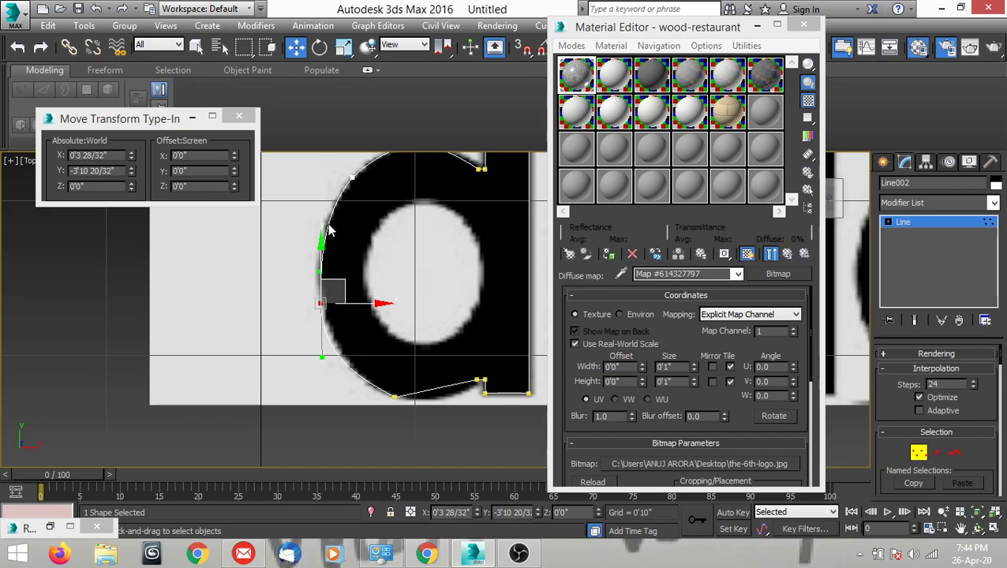
{"action": "middle_click_drag", "start_coordinate": [367, 247], "coordinate": [380, 253]}
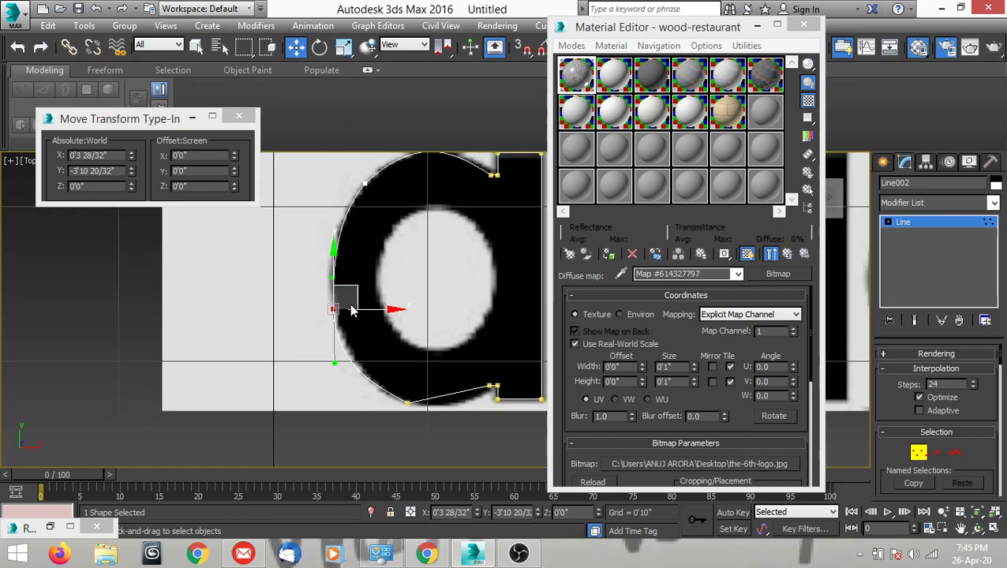
{"action": "middle_click_drag", "start_coordinate": [380, 349], "coordinate": [355, 345]}
Examine how closely the outline follows the left and lower curves of the letter "a".
{"action": "scroll", "coordinate": [388, 276], "scroll_direction": "up", "scroll_amount": 4}
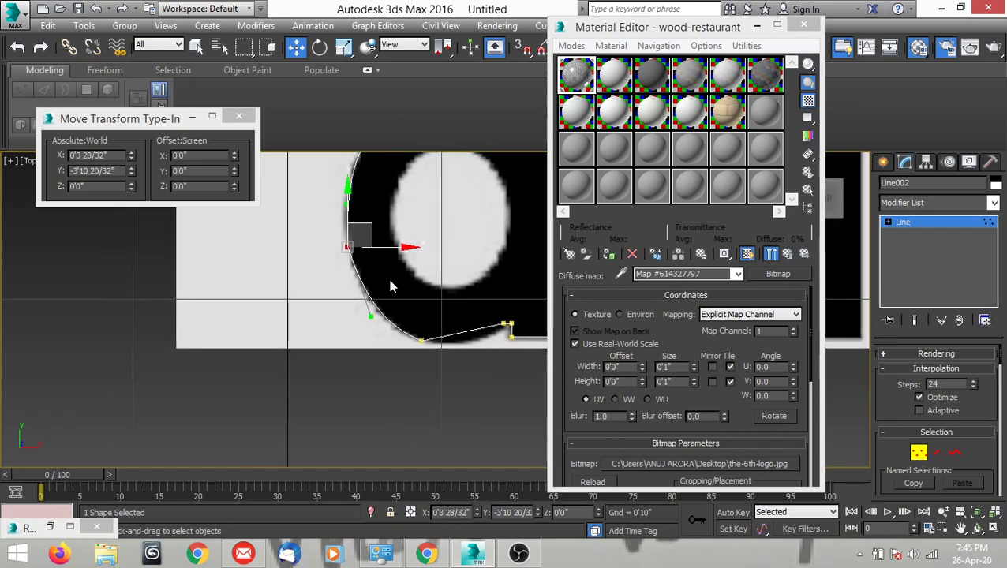
{"action": "middle_click_drag", "start_coordinate": [386, 278], "coordinate": [318, 313]}
{"action": "scroll", "coordinate": [322, 316], "scroll_direction": "down", "scroll_amount": 2}
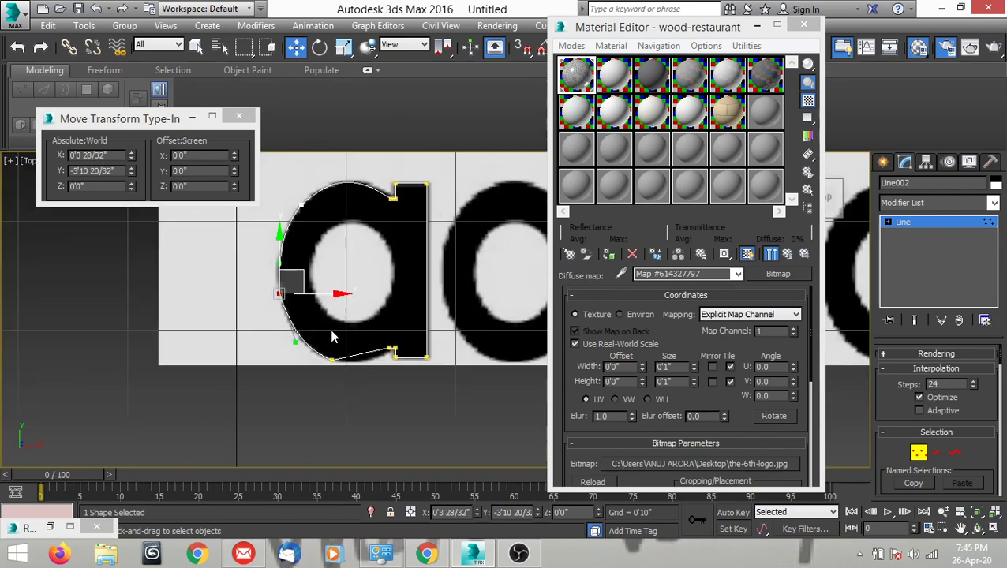
{"action": "scroll", "coordinate": [333, 335], "scroll_direction": "up", "scroll_amount": 3}
{"action": "middle_click_drag", "start_coordinate": [391, 336], "coordinate": [425, 303]}
{"action": "scroll", "coordinate": [425, 322], "scroll_direction": "up", "scroll_amount": 2}
{"action": "middle_click_drag", "start_coordinate": [349, 291], "coordinate": [323, 368]}
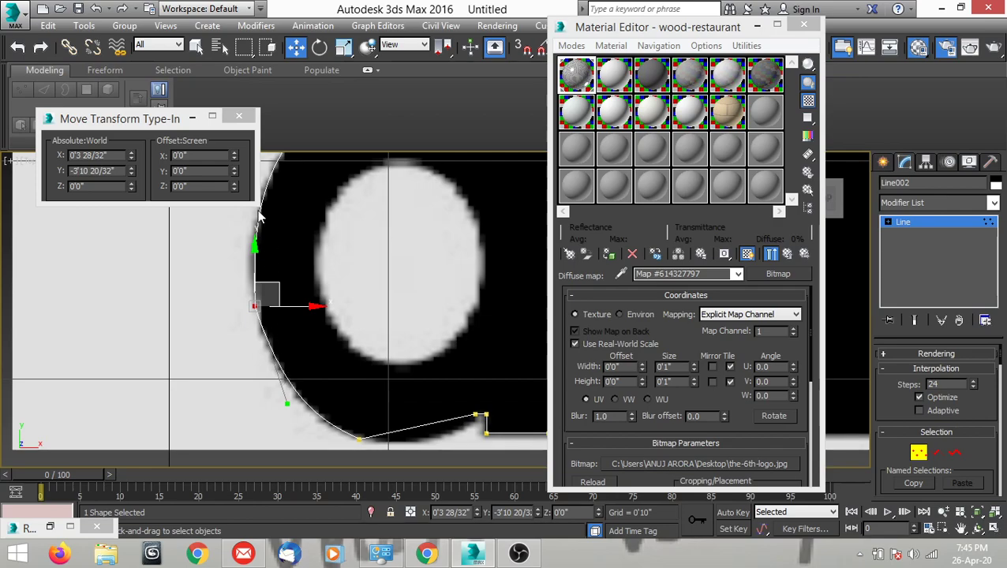
{"action": "scroll", "coordinate": [353, 274], "scroll_direction": "down", "scroll_amount": 2}
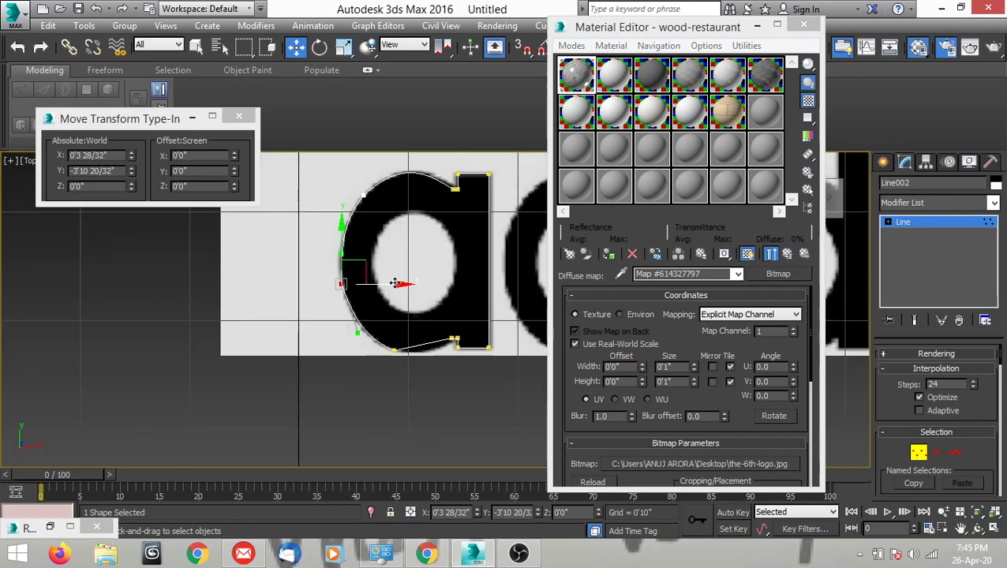
Convert the bottom vertex to Bezier Corner, bend the segment beside it along the letter's bottom curve, and finish vertex editing.
{"action": "scroll", "coordinate": [362, 355], "scroll_direction": "up", "scroll_amount": 3}
{"action": "left_click", "coordinate": [349, 348]}
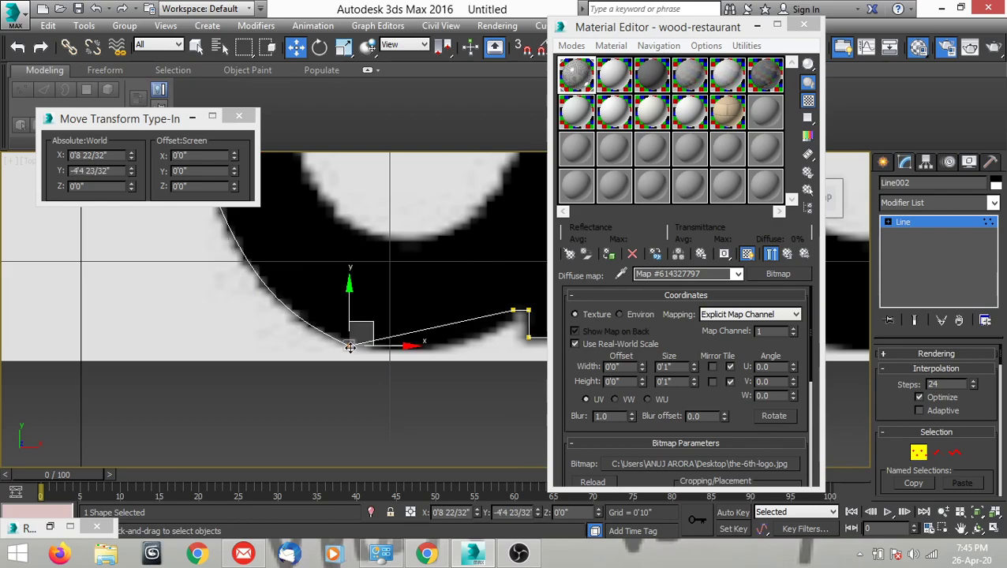
{"action": "right_click", "coordinate": [376, 293]}
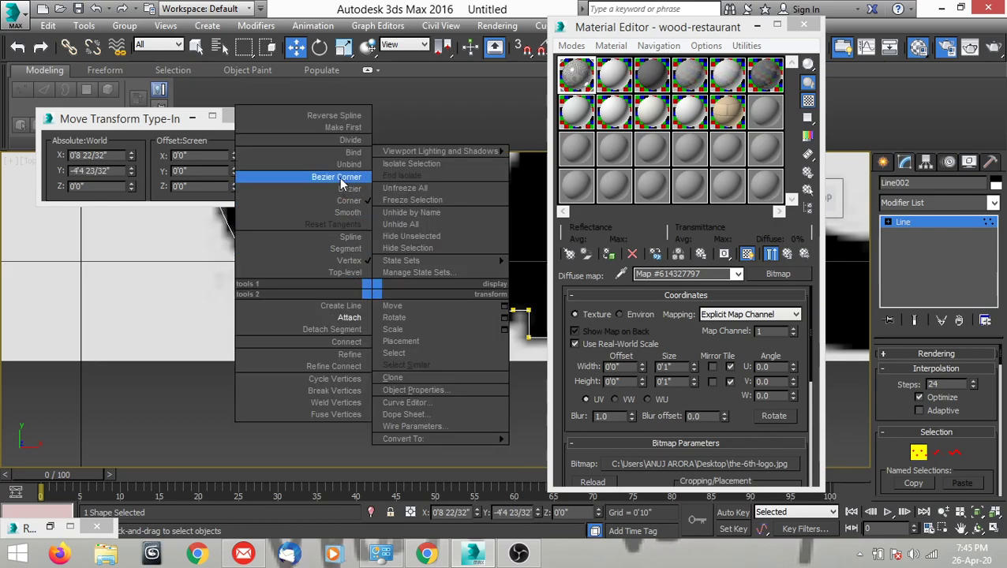
{"action": "left_click", "coordinate": [339, 177]}
{"action": "left_click_drag", "start_coordinate": [381, 362], "coordinate": [400, 373]}
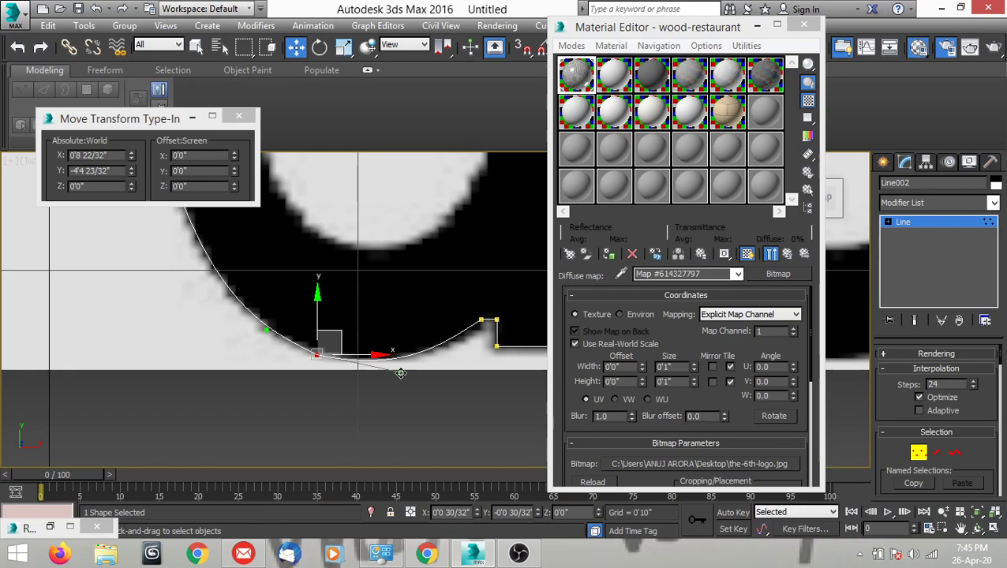
{"action": "scroll", "coordinate": [377, 320], "scroll_direction": "down", "scroll_amount": 3}
{"action": "middle_click_drag", "start_coordinate": [463, 256], "coordinate": [450, 300]}
{"action": "scroll", "coordinate": [396, 179], "scroll_direction": "up", "scroll_amount": 1}
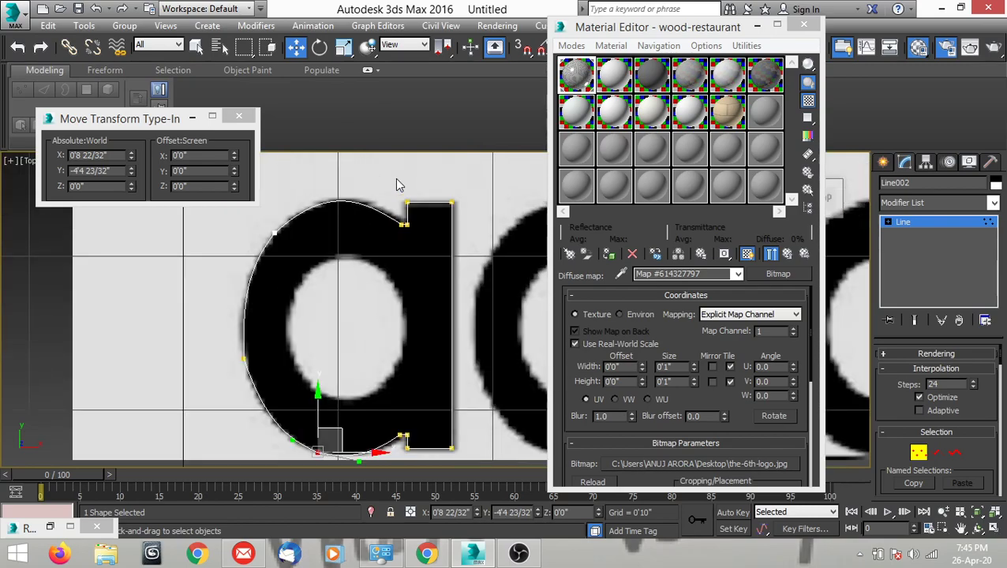
{"action": "scroll", "coordinate": [364, 213], "scroll_direction": "down", "scroll_amount": 2}
{"action": "scroll", "coordinate": [368, 169], "scroll_direction": "up", "scroll_amount": 1}
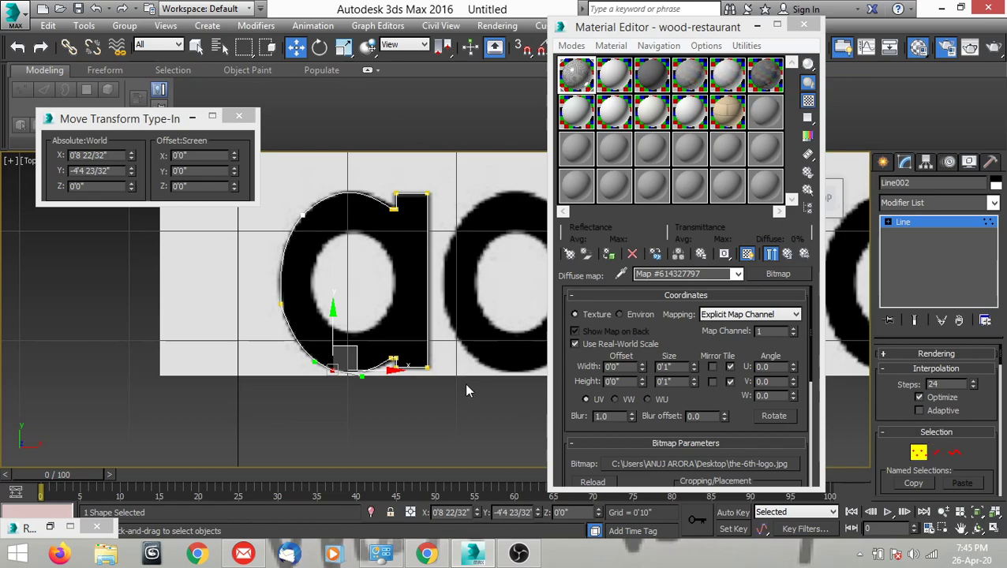
{"action": "key", "text": "1"}
Draw a closed three-vertex line around the inner oval of the letter "a".
{"action": "scroll", "coordinate": [416, 353], "scroll_direction": "up", "scroll_amount": 3}
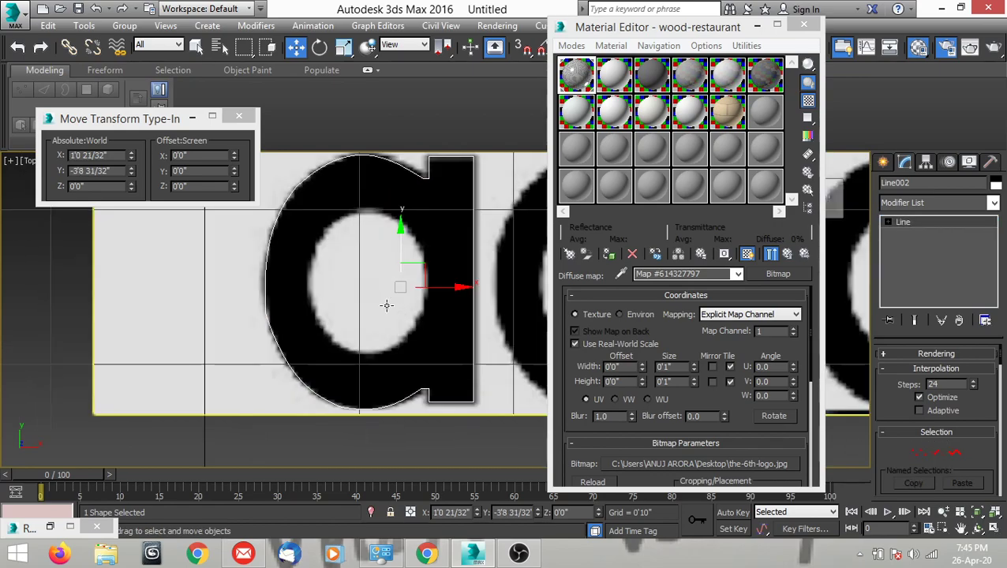
{"action": "scroll", "coordinate": [364, 325], "scroll_direction": "down", "scroll_amount": 1}
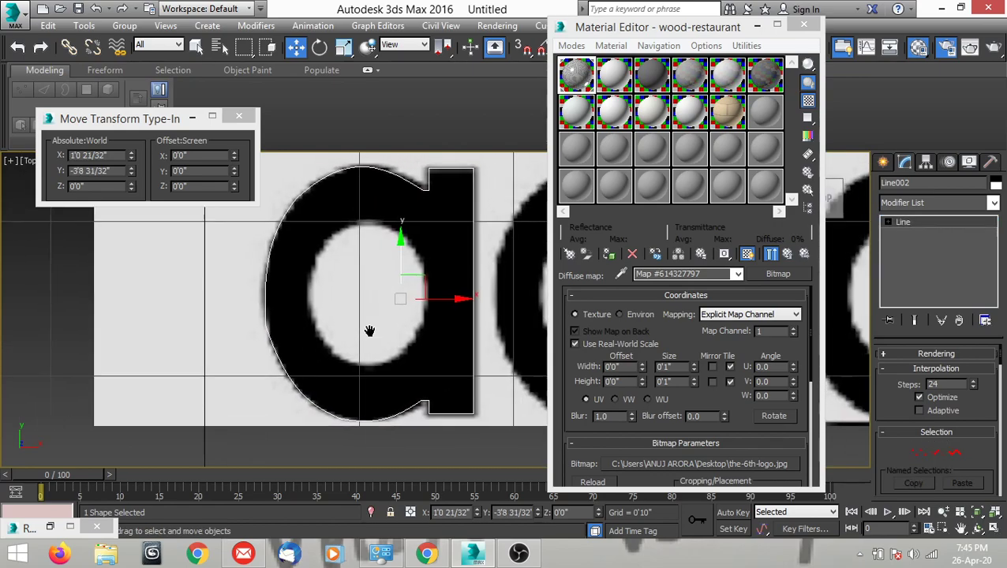
{"action": "left_click", "coordinate": [883, 162]}
{"action": "left_click", "coordinate": [905, 267]}
{"action": "scroll", "coordinate": [319, 273], "scroll_direction": "up", "scroll_amount": 1}
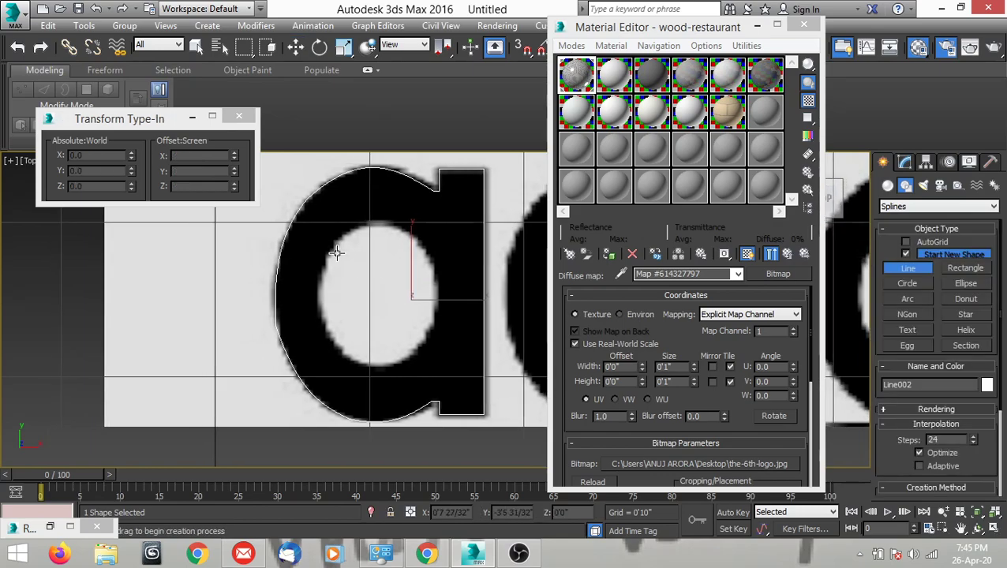
{"action": "scroll", "coordinate": [333, 244], "scroll_direction": "up", "scroll_amount": 1}
{"action": "left_click", "coordinate": [333, 243]}
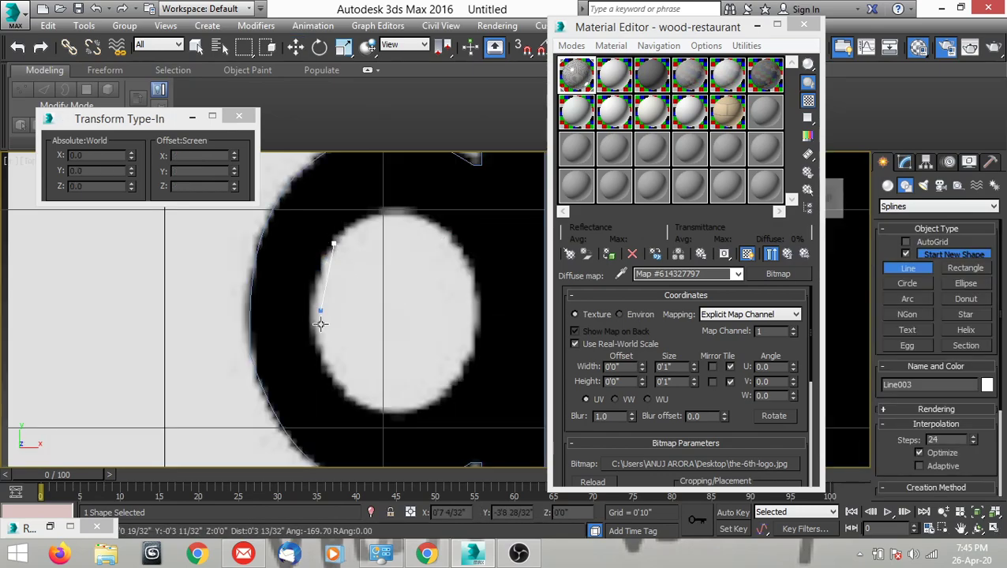
{"action": "left_click", "coordinate": [388, 413]}
{"action": "left_click", "coordinate": [469, 262]}
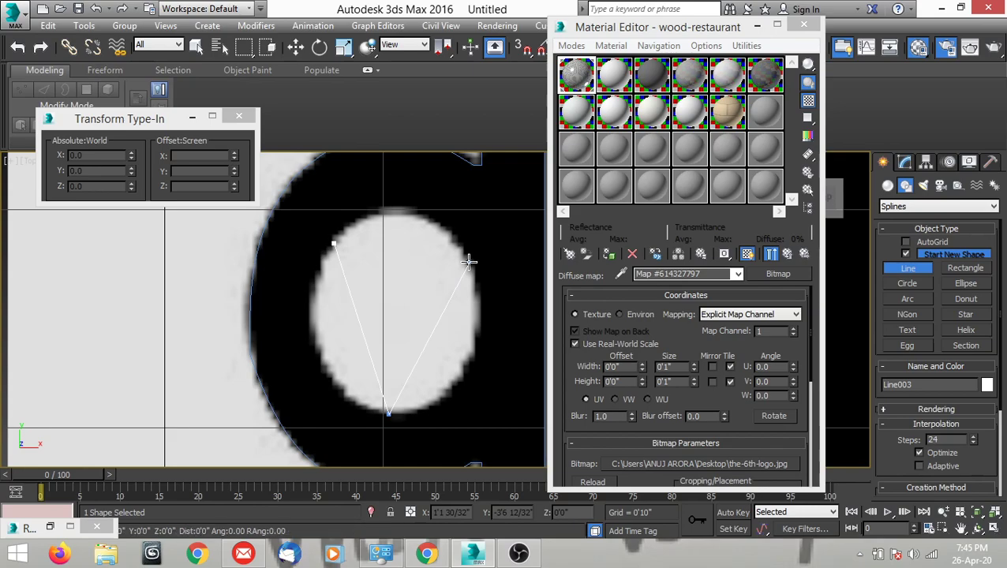
{"action": "left_click", "coordinate": [334, 242]}
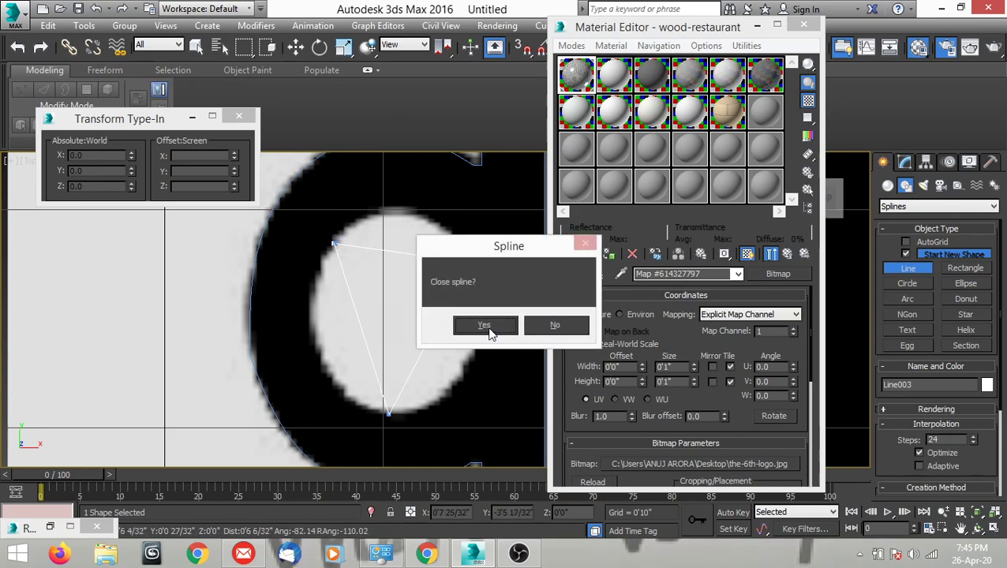
{"action": "left_click", "coordinate": [487, 326]}
Convert the inner outline's upper-left vertex to Bezier Corner and adjust its handles to follow the oval's top and left curves.
{"action": "key", "text": "w"}
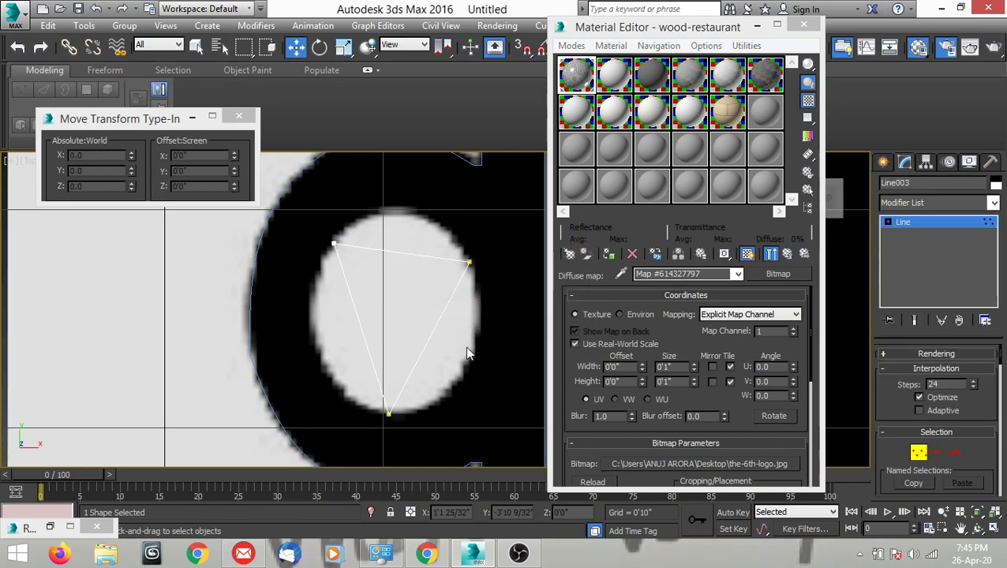
{"action": "left_click", "coordinate": [334, 246]}
{"action": "right_click", "coordinate": [387, 272]}
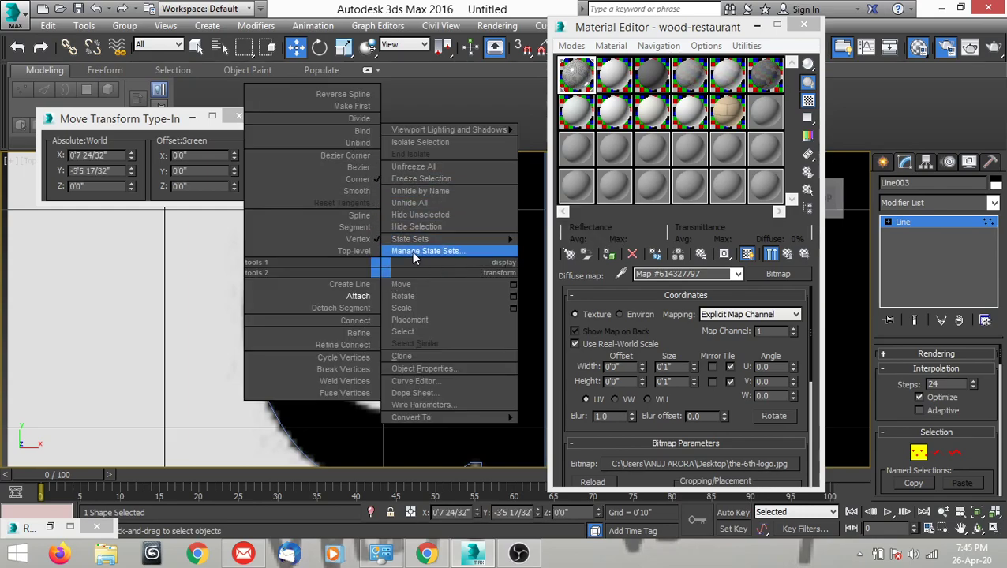
{"action": "mouse_move", "coordinate": [416, 244]}
{"action": "left_click", "coordinate": [355, 250]}
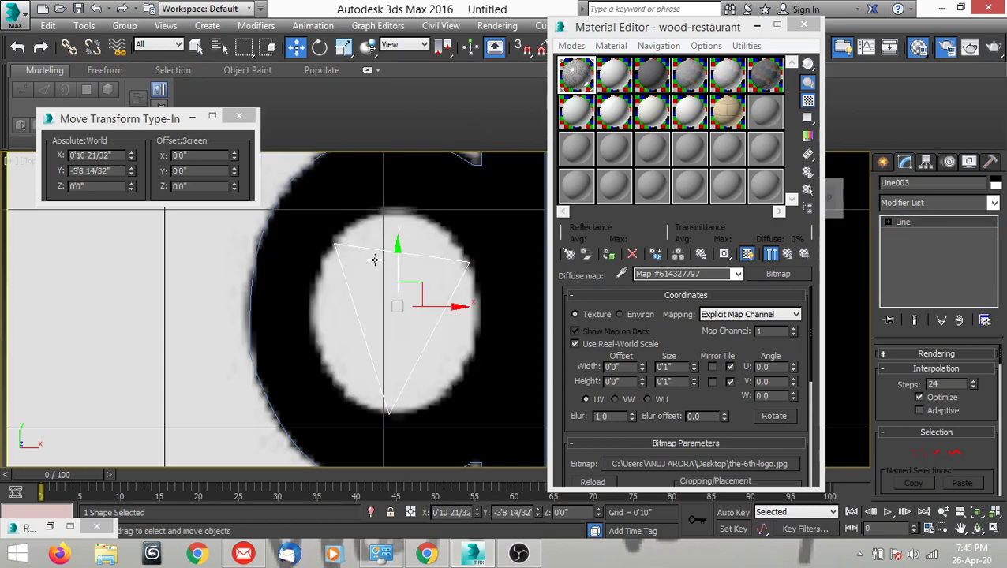
{"action": "key", "text": "1"}
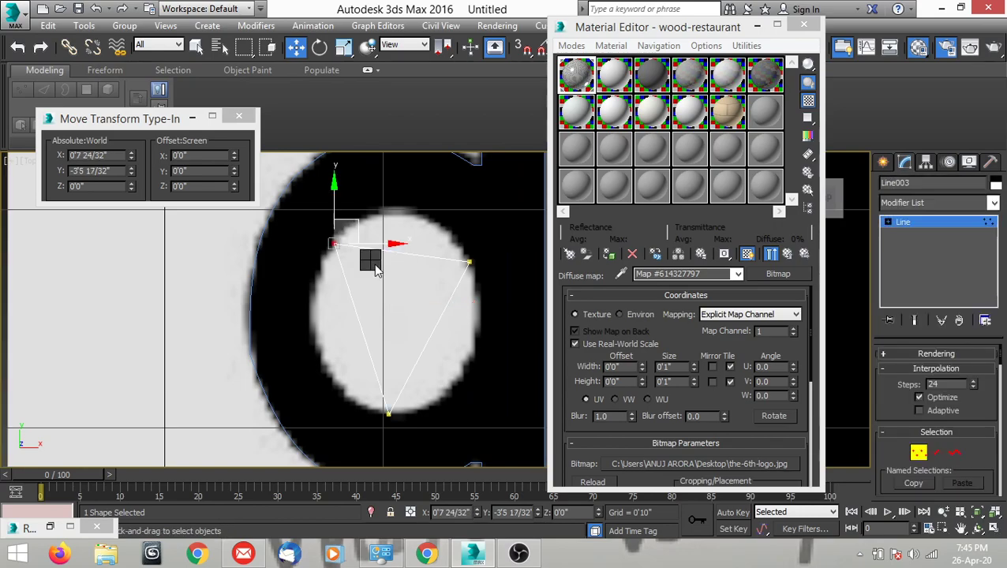
{"action": "right_click", "coordinate": [374, 262]}
{"action": "left_click", "coordinate": [341, 160]}
{"action": "left_click_drag", "start_coordinate": [380, 249], "coordinate": [396, 181]}
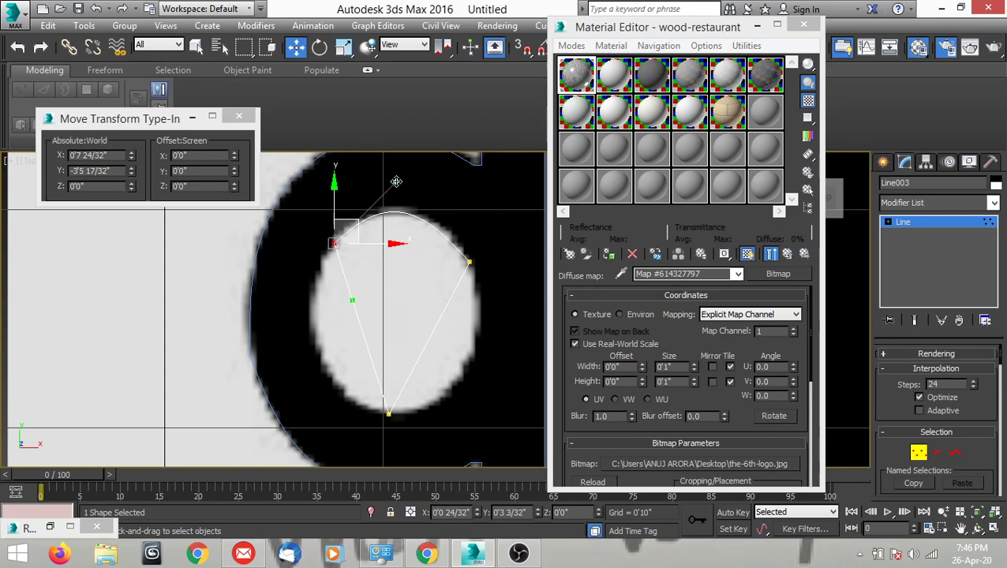
{"action": "left_click_drag", "start_coordinate": [353, 301], "coordinate": [280, 317]}
Convert the inner outline's bottom vertex to Bezier Corner and adjust its handles to follow the oval's lower-left and right curves.
{"action": "left_click", "coordinate": [388, 413]}
{"action": "right_click", "coordinate": [396, 313]}
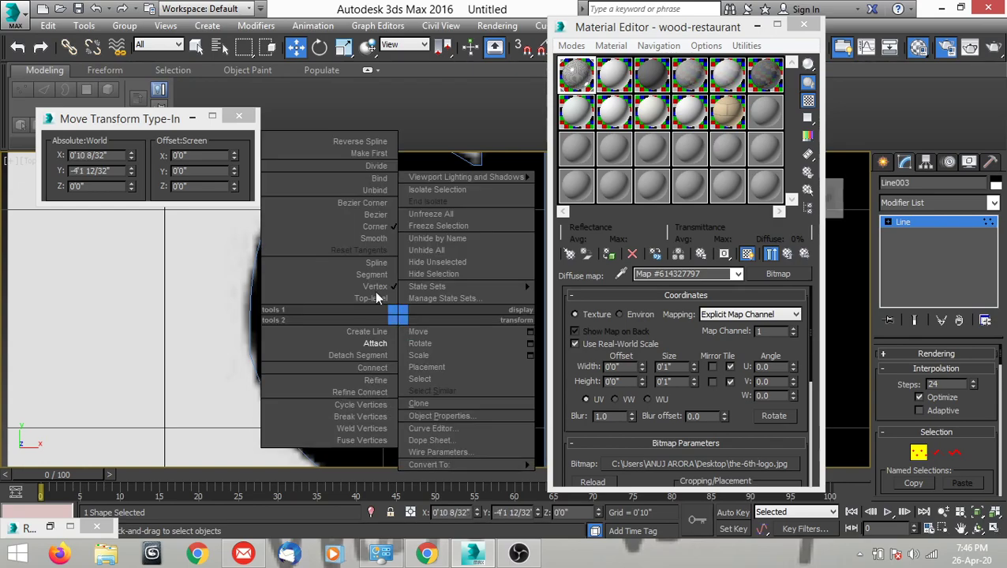
{"action": "left_click", "coordinate": [374, 204]}
{"action": "left_click_drag", "start_coordinate": [330, 388], "coordinate": [326, 397]}
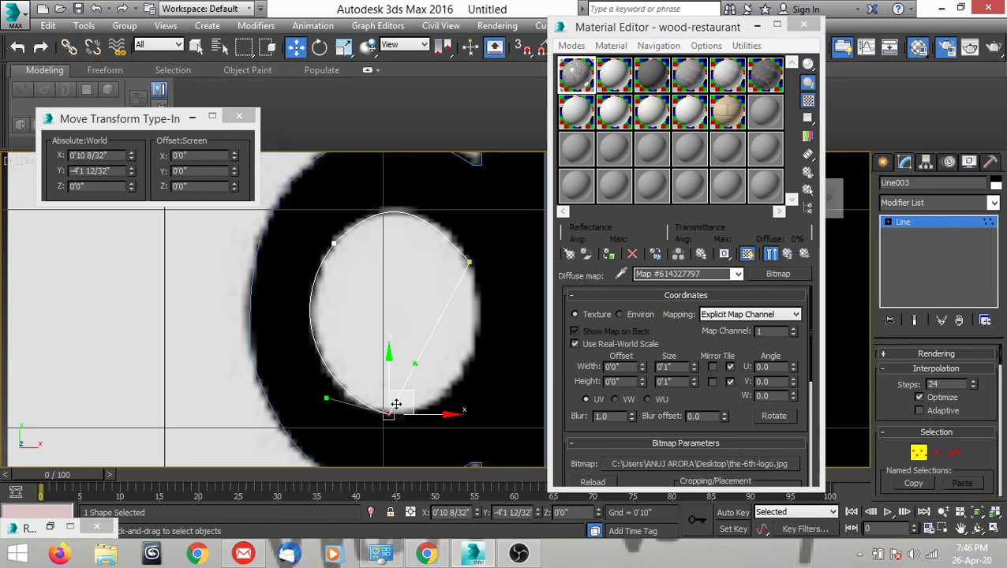
{"action": "left_click_drag", "start_coordinate": [389, 411], "coordinate": [477, 410]}
Convert the inner outline's right vertex to Bezier Corner, fit its handles to the oval's upper-right curve, and finish vertex editing.
{"action": "left_click", "coordinate": [467, 263]}
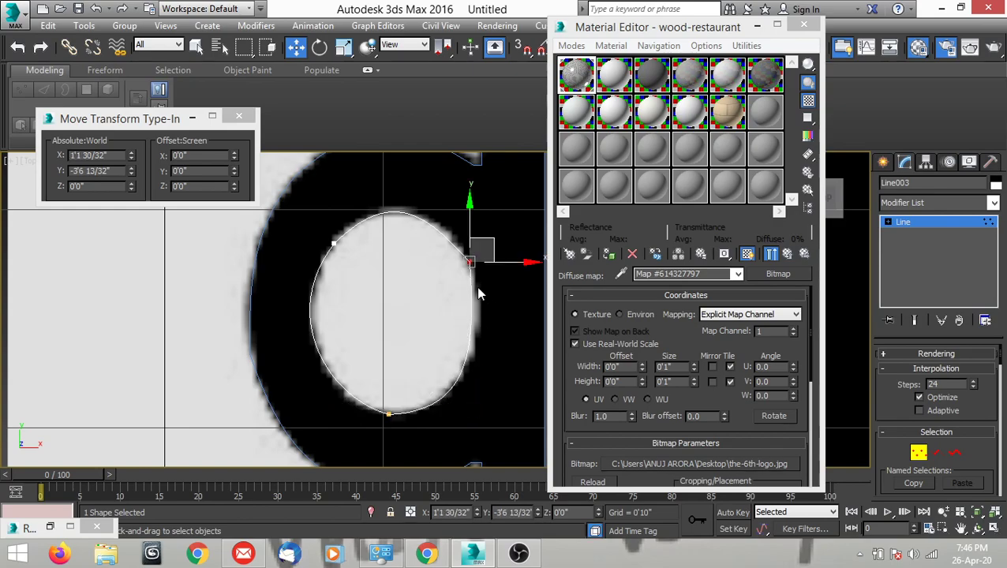
{"action": "right_click", "coordinate": [471, 266]}
{"action": "left_click", "coordinate": [454, 180]}
{"action": "left_click_drag", "start_coordinate": [471, 333], "coordinate": [483, 323]}
{"action": "middle_click_drag", "start_coordinate": [461, 279], "coordinate": [433, 303]}
{"action": "scroll", "coordinate": [418, 253], "scroll_direction": "up", "scroll_amount": 2}
{"action": "left_click_drag", "start_coordinate": [403, 250], "coordinate": [427, 246]}
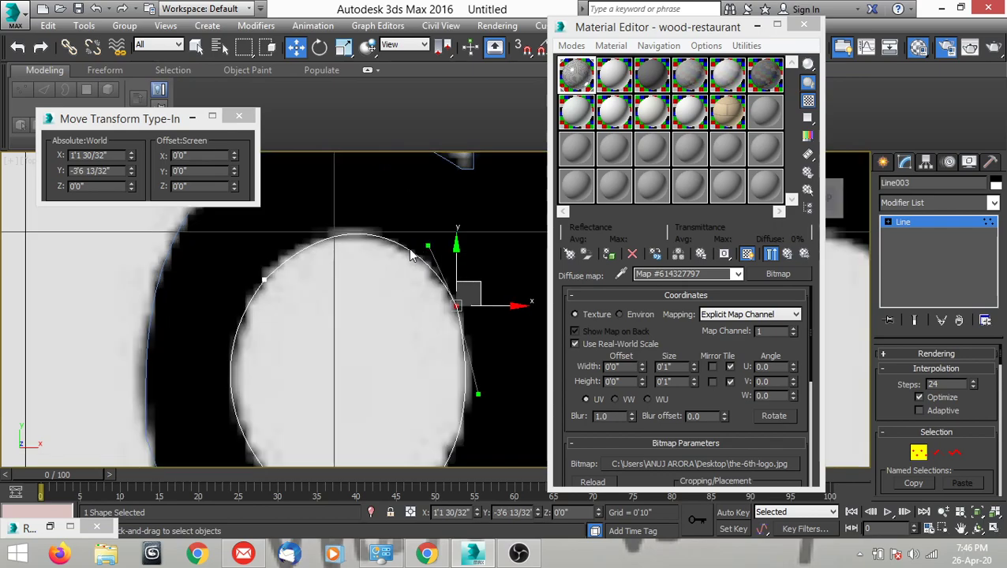
{"action": "scroll", "coordinate": [398, 288], "scroll_direction": "down", "scroll_amount": 3}
{"action": "scroll", "coordinate": [348, 292], "scroll_direction": "up", "scroll_amount": 2}
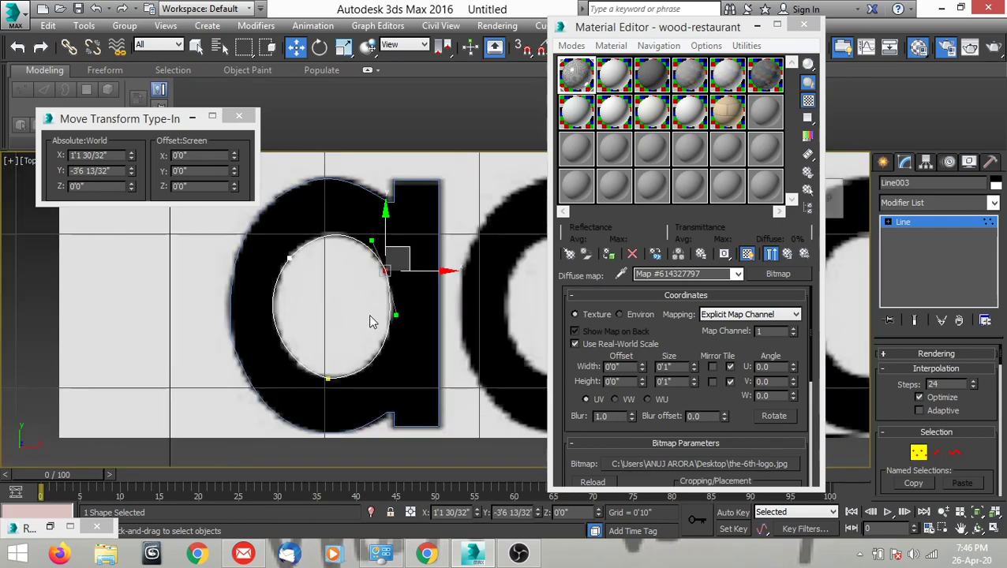
{"action": "middle_click_drag", "start_coordinate": [372, 325], "coordinate": [367, 327]}
{"action": "left_click", "coordinate": [920, 456]}
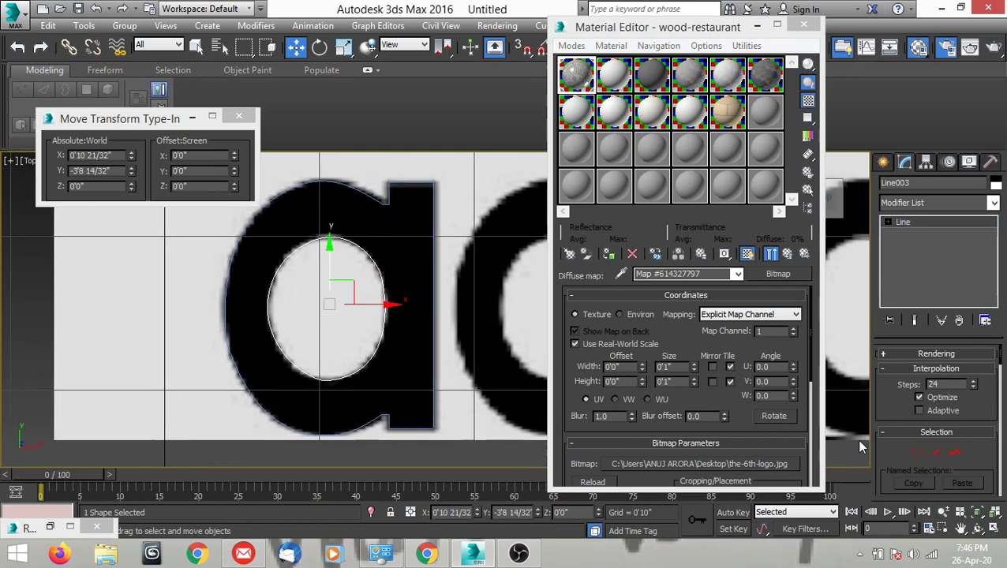
Clone the inner and outer outlines of the first "a" together as a Copy and position the duplicates over the second "a".
{"action": "scroll", "coordinate": [467, 359], "scroll_direction": "down", "scroll_amount": 4}
{"action": "middle_click_drag", "start_coordinate": [377, 357], "coordinate": [314, 355]}
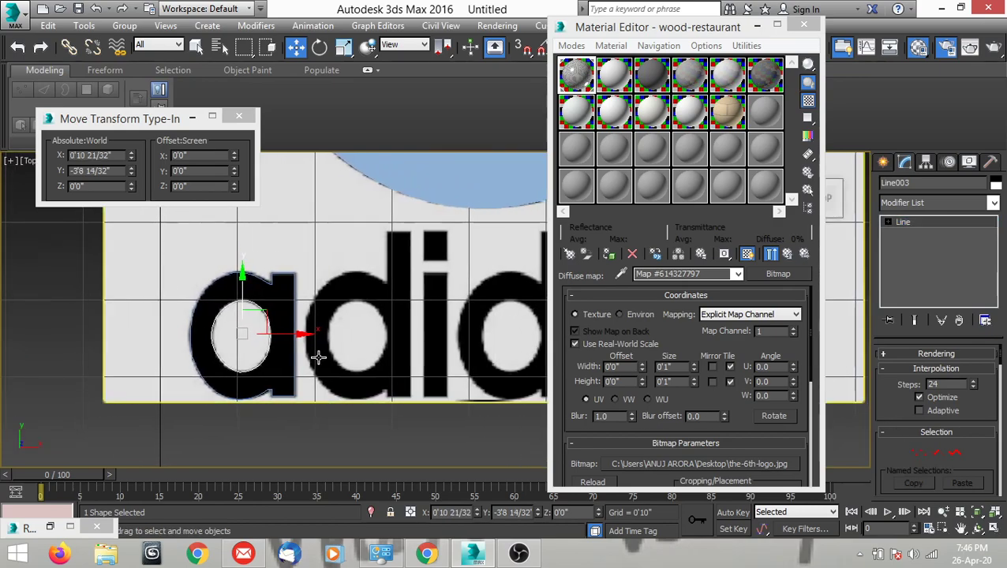
{"action": "middle_click_drag", "start_coordinate": [407, 362], "coordinate": [389, 356]}
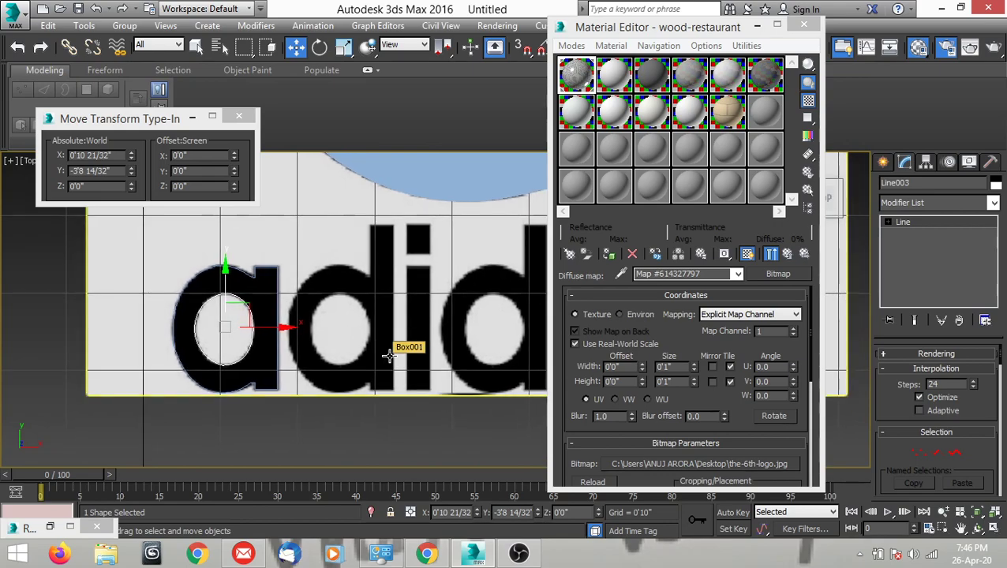
{"action": "middle_click_drag", "start_coordinate": [389, 356], "coordinate": [262, 364]}
{"action": "scroll", "coordinate": [261, 364], "scroll_direction": "down", "scroll_amount": 2}
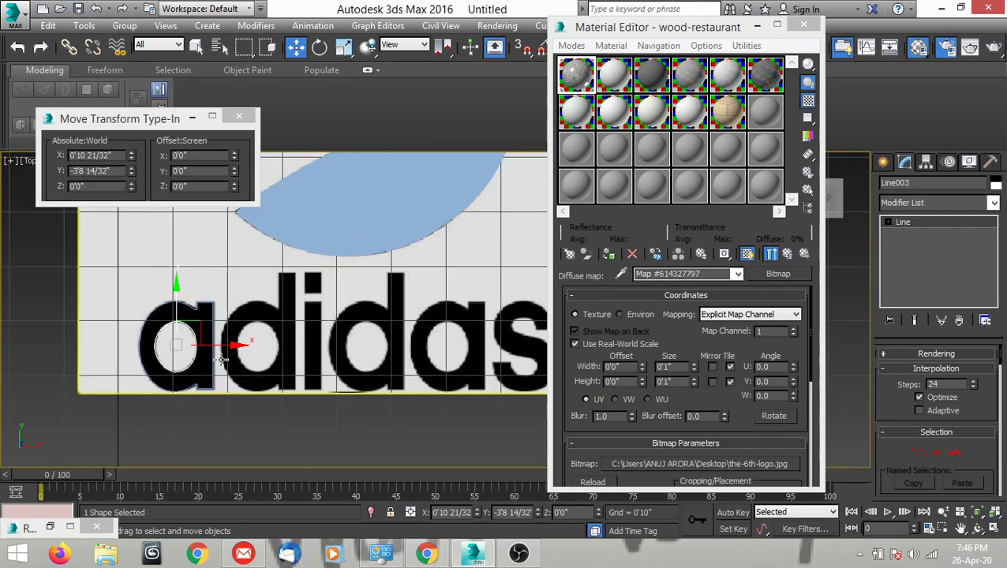
{"action": "scroll", "coordinate": [202, 265], "scroll_direction": "up", "scroll_amount": 5}
{"action": "left_click", "coordinate": [214, 229], "text": "ctrl"}
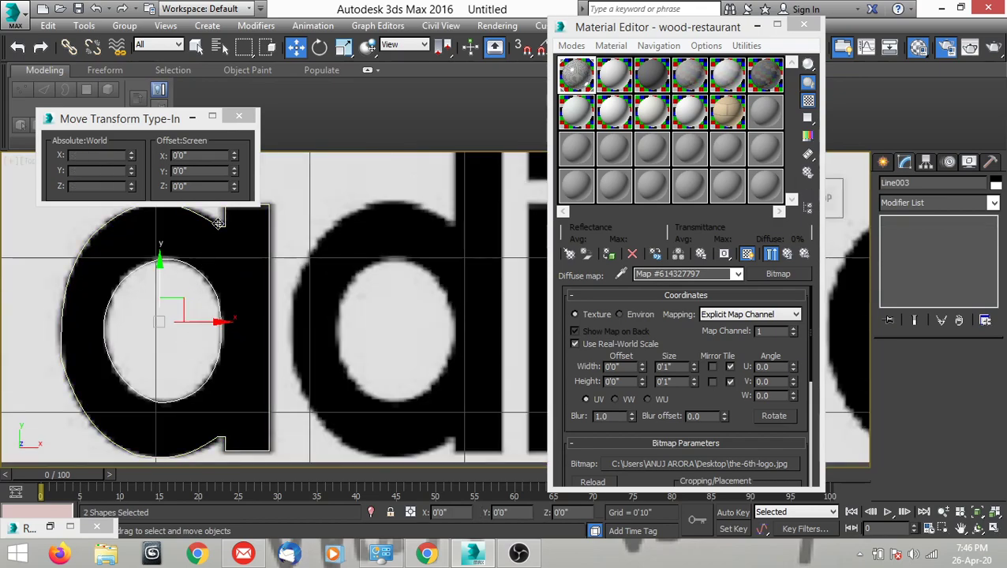
{"action": "scroll", "coordinate": [198, 316], "scroll_direction": "down", "scroll_amount": 3}
{"action": "scroll", "coordinate": [181, 341], "scroll_direction": "up", "scroll_amount": 3}
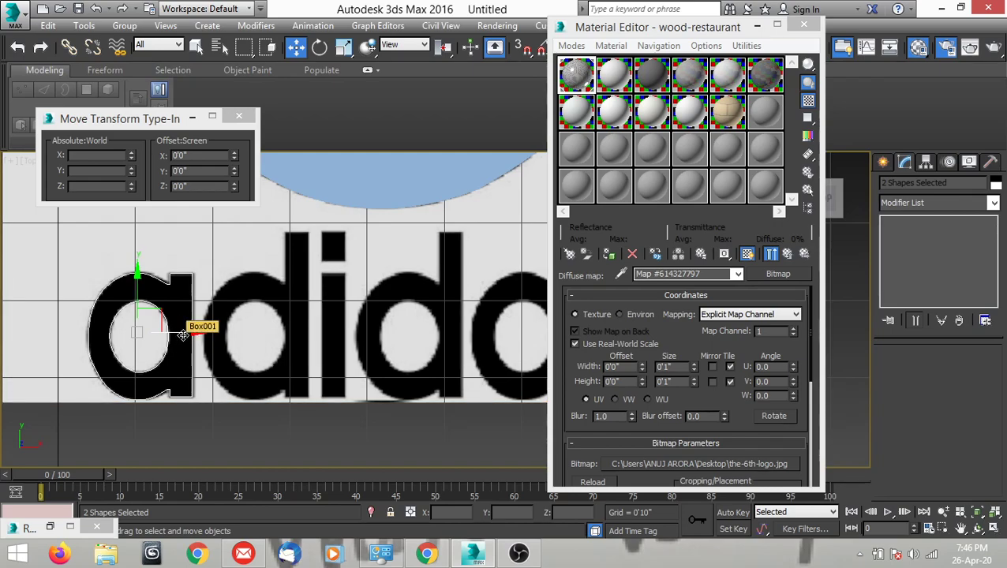
{"action": "scroll", "coordinate": [181, 334], "scroll_direction": "up", "scroll_amount": 1}
{"action": "scroll", "coordinate": [181, 334], "scroll_direction": "up", "scroll_amount": 1}
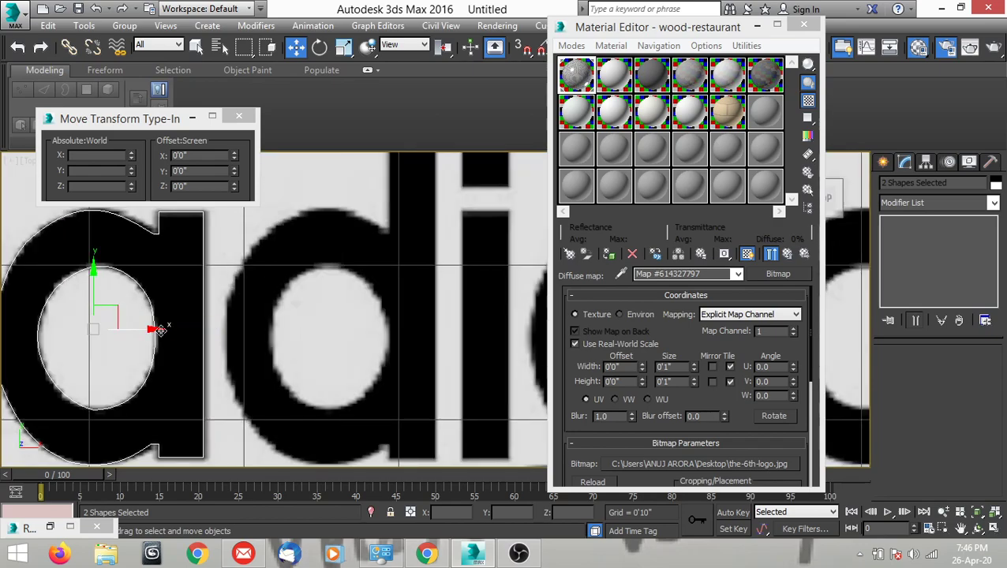
{"action": "scroll", "coordinate": [145, 330], "scroll_direction": "down", "scroll_amount": 1}
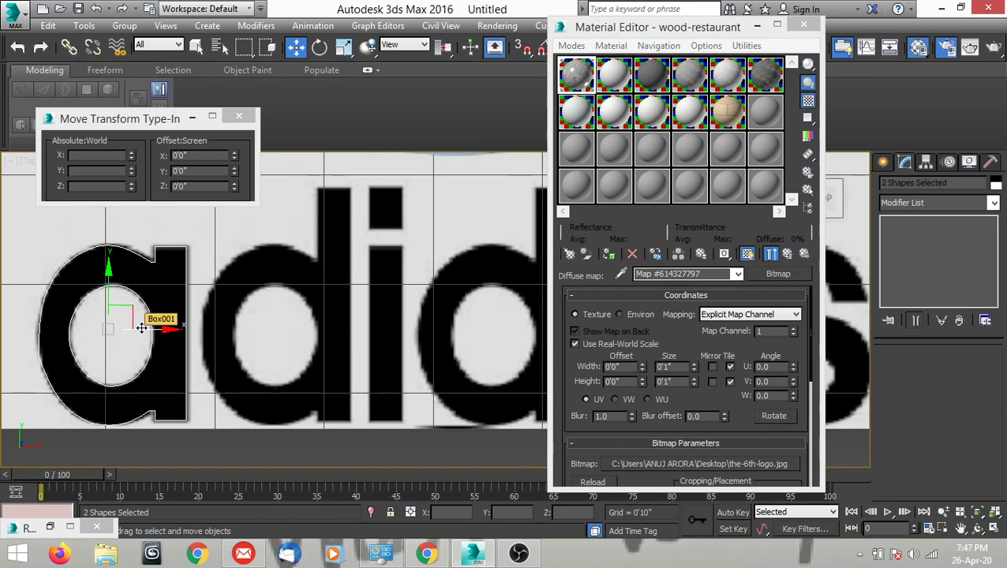
{"action": "left_click_drag", "start_coordinate": [142, 327], "coordinate": [522, 355]}
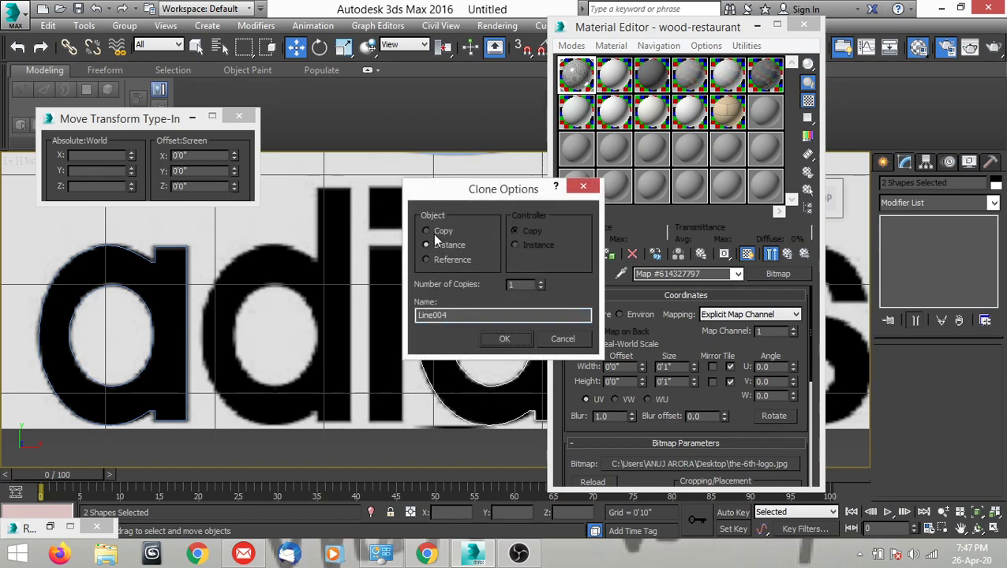
{"action": "left_click", "coordinate": [426, 229]}
{"action": "left_click", "coordinate": [491, 334]}
{"action": "middle_click_drag", "start_coordinate": [490, 336], "coordinate": [299, 343]}
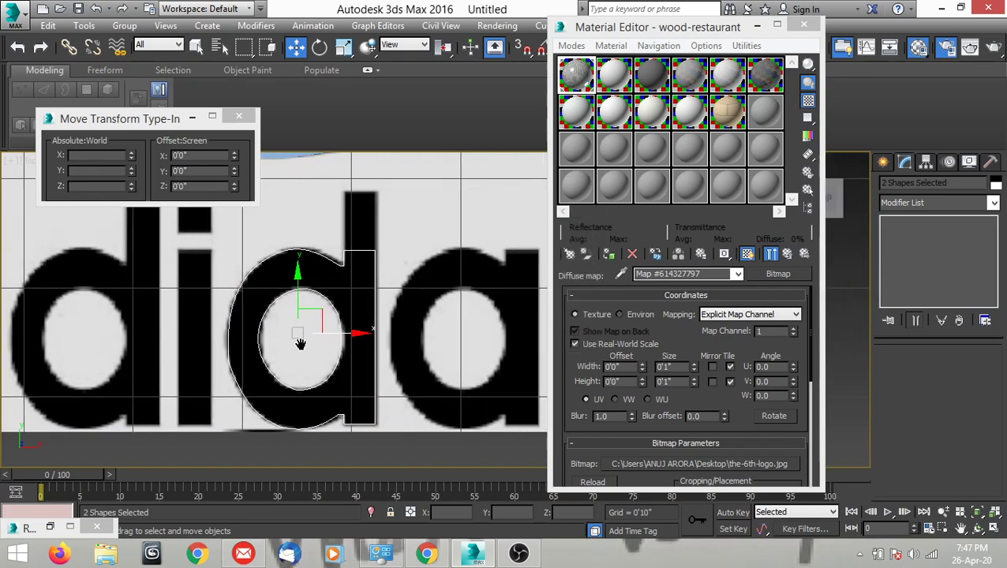
{"action": "left_click_drag", "start_coordinate": [344, 332], "coordinate": [502, 336]}
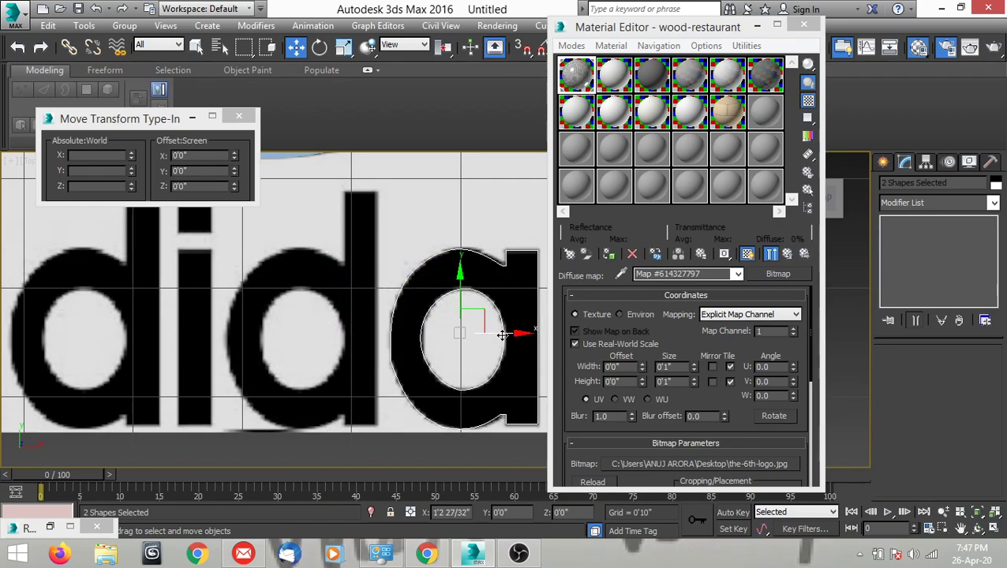
Start a Line at the top of the first "d" bowl and place vertices on its left edge and bottom.
{"action": "scroll", "coordinate": [499, 335], "scroll_direction": "down", "scroll_amount": 5}
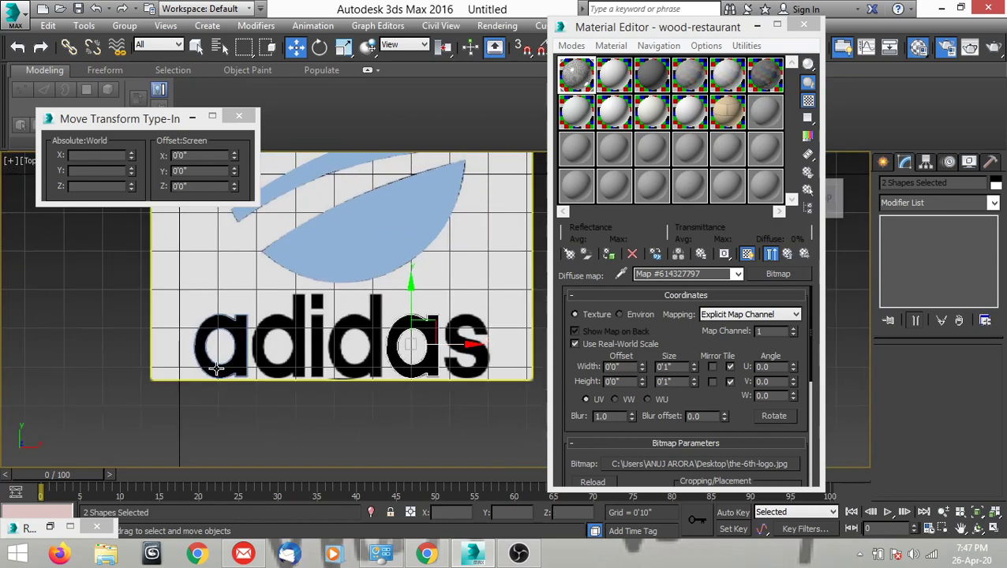
{"action": "scroll", "coordinate": [243, 369], "scroll_direction": "up", "scroll_amount": 4}
{"action": "middle_click_drag", "start_coordinate": [352, 336], "coordinate": [301, 314]}
{"action": "scroll", "coordinate": [301, 314], "scroll_direction": "up", "scroll_amount": 2}
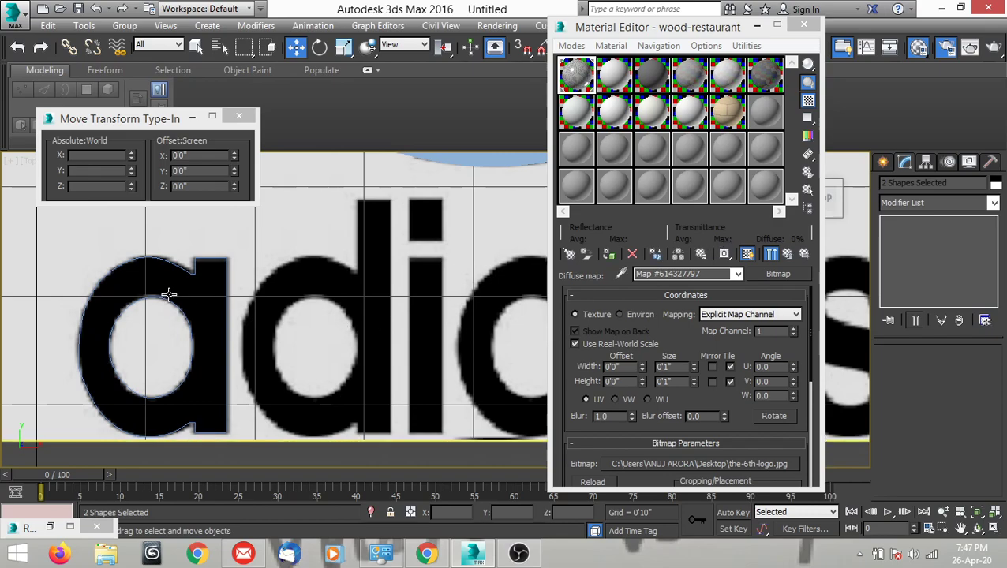
{"action": "left_click", "coordinate": [882, 162]}
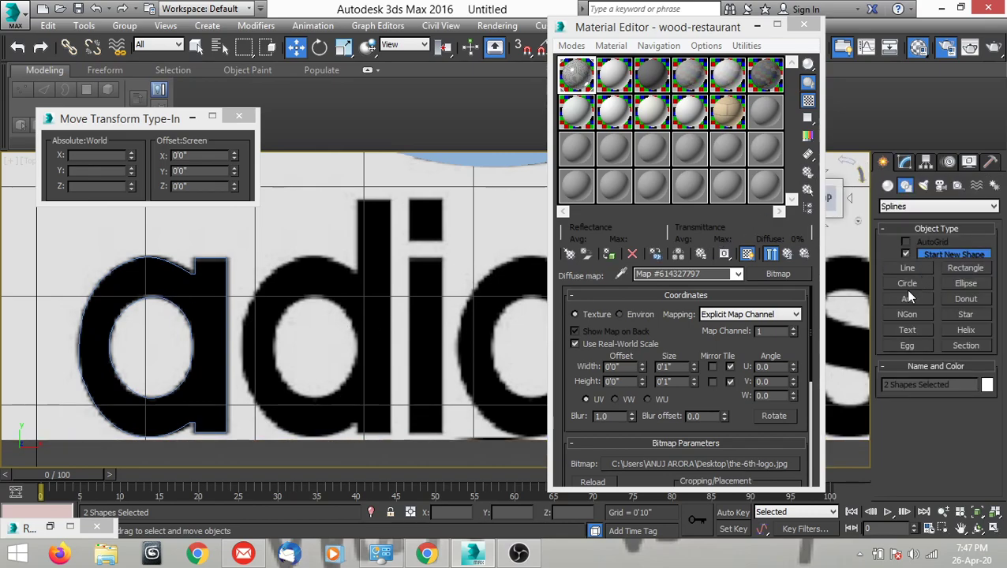
{"action": "left_click", "coordinate": [907, 269]}
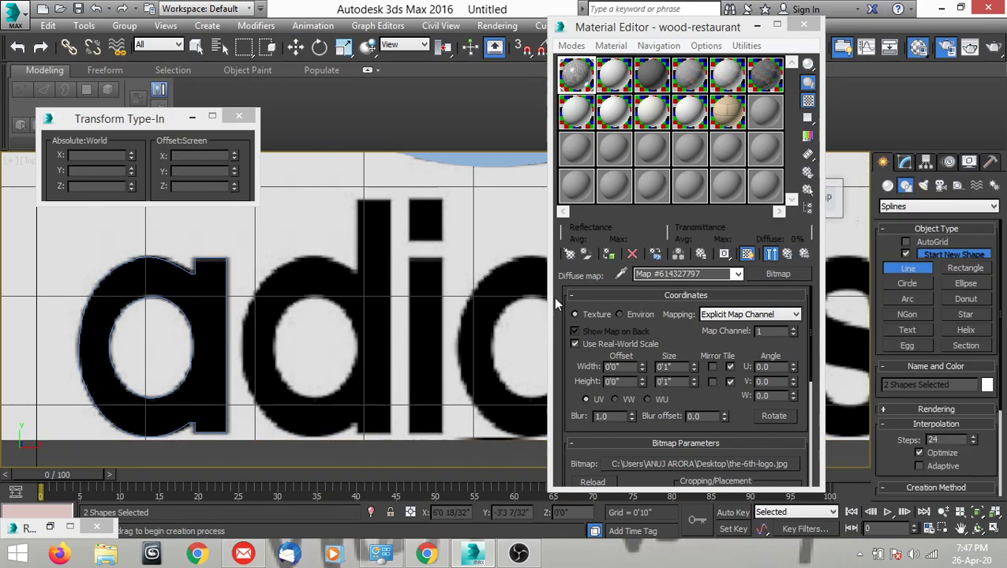
{"action": "left_click", "coordinate": [298, 258]}
{"action": "scroll", "coordinate": [229, 331], "scroll_direction": "up", "scroll_amount": 2}
{"action": "left_click", "coordinate": [248, 369]}
{"action": "scroll", "coordinate": [265, 360], "scroll_direction": "down", "scroll_amount": 3}
{"action": "scroll", "coordinate": [269, 377], "scroll_direction": "up", "scroll_amount": 3}
{"action": "left_click", "coordinate": [270, 385]}
Continue the line around the notch where the bowl meets the stem and along the bottom of the "d" stem.
{"action": "scroll", "coordinate": [355, 382], "scroll_direction": "up", "scroll_amount": 4}
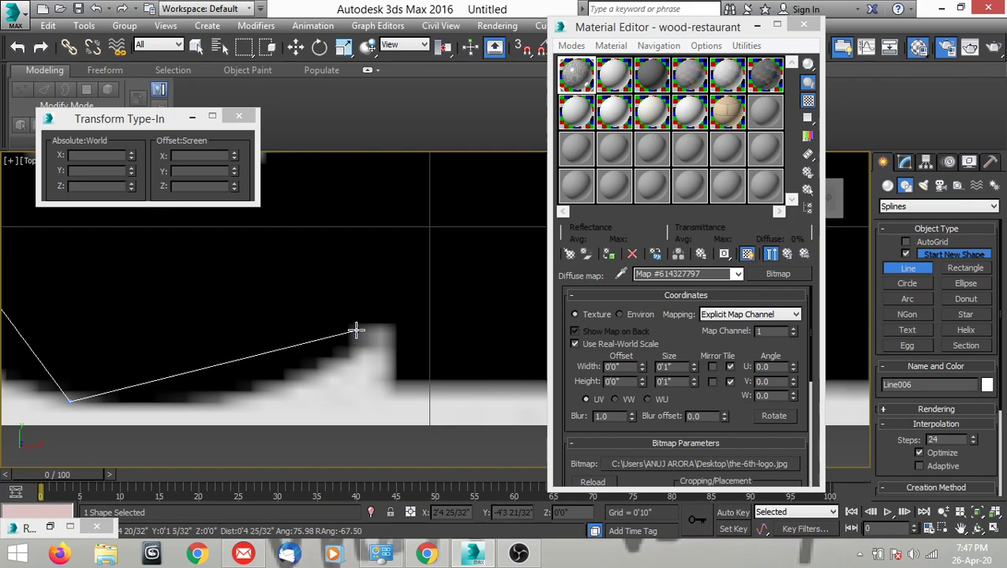
{"action": "left_click", "coordinate": [354, 327]}
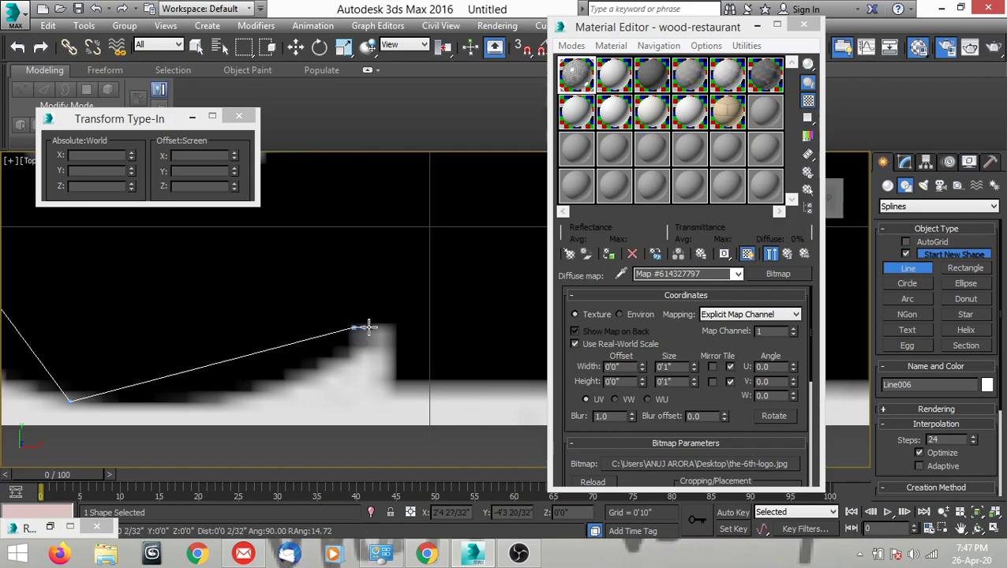
{"action": "left_click", "coordinate": [394, 378]}
{"action": "scroll", "coordinate": [398, 377], "scroll_direction": "down", "scroll_amount": 3}
{"action": "scroll", "coordinate": [410, 375], "scroll_direction": "up", "scroll_amount": 2}
{"action": "left_click", "coordinate": [419, 372]}
Extend the line straight up the right edge of the "d" stem and across its top.
{"action": "scroll", "coordinate": [422, 343], "scroll_direction": "down", "scroll_amount": 4}
{"action": "scroll", "coordinate": [425, 395], "scroll_direction": "up", "scroll_amount": 3}
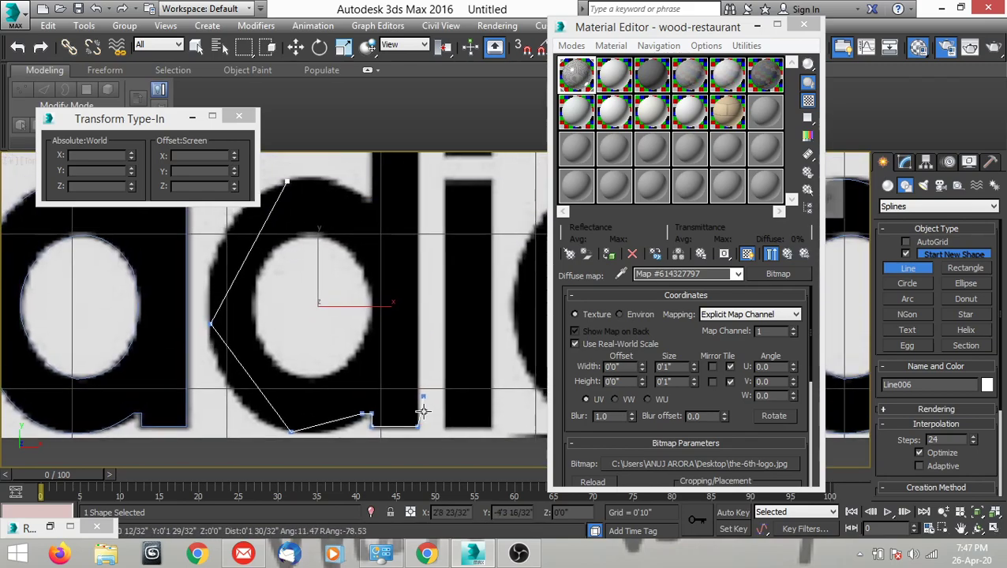
{"action": "scroll", "coordinate": [422, 203], "scroll_direction": "up", "scroll_amount": 5}
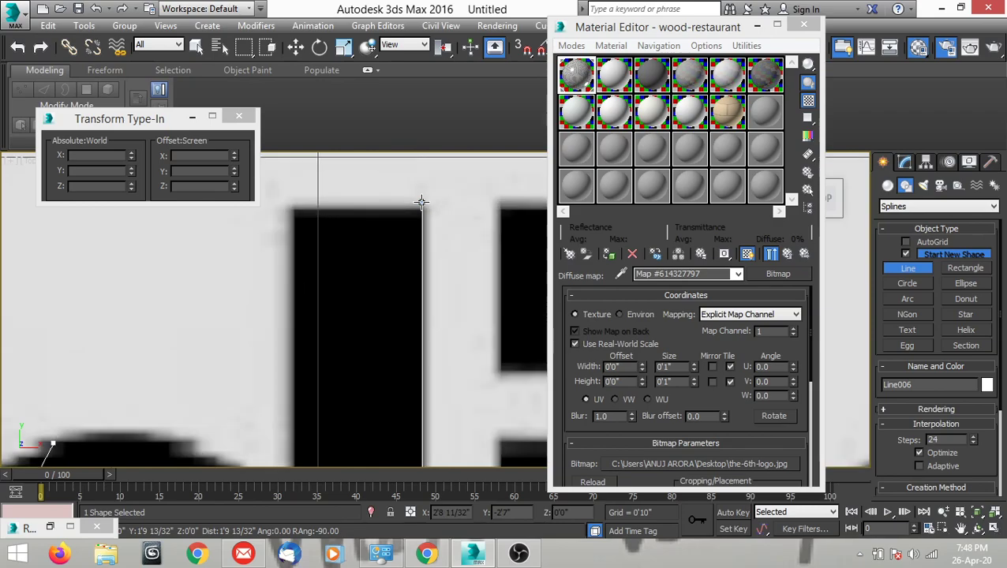
{"action": "left_click", "coordinate": [423, 210]}
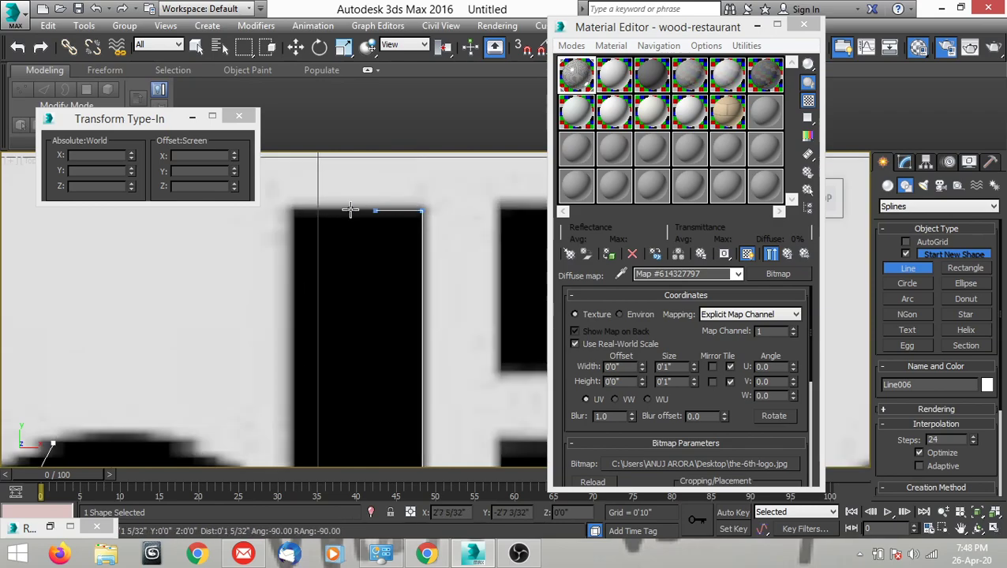
{"action": "left_click", "coordinate": [296, 210]}
{"action": "scroll", "coordinate": [303, 200], "scroll_direction": "down", "scroll_amount": 5}
{"action": "scroll", "coordinate": [295, 273], "scroll_direction": "up", "scroll_amount": 6}
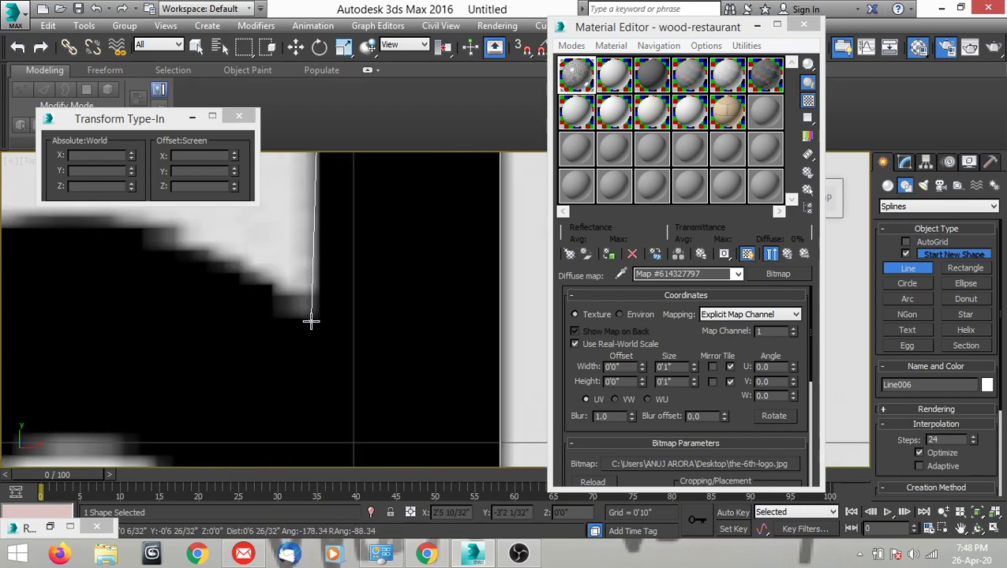
Trace the upper notch between stem and bowl, and close the outer "d" outline at its starting vertex.
{"action": "left_click", "coordinate": [322, 315]}
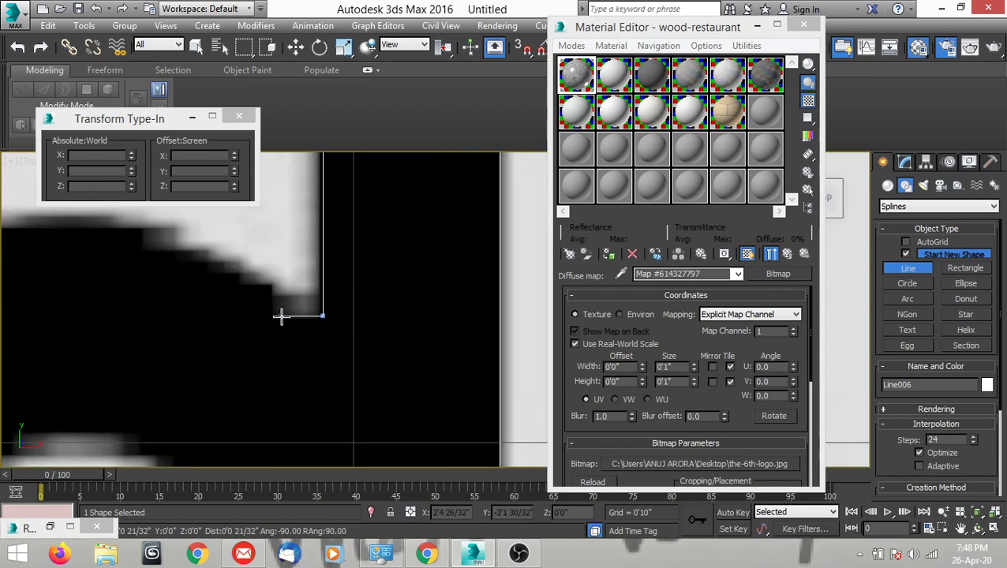
{"action": "left_click", "coordinate": [280, 315]}
{"action": "scroll", "coordinate": [344, 254], "scroll_direction": "down", "scroll_amount": 4}
{"action": "scroll", "coordinate": [281, 263], "scroll_direction": "up", "scroll_amount": 3}
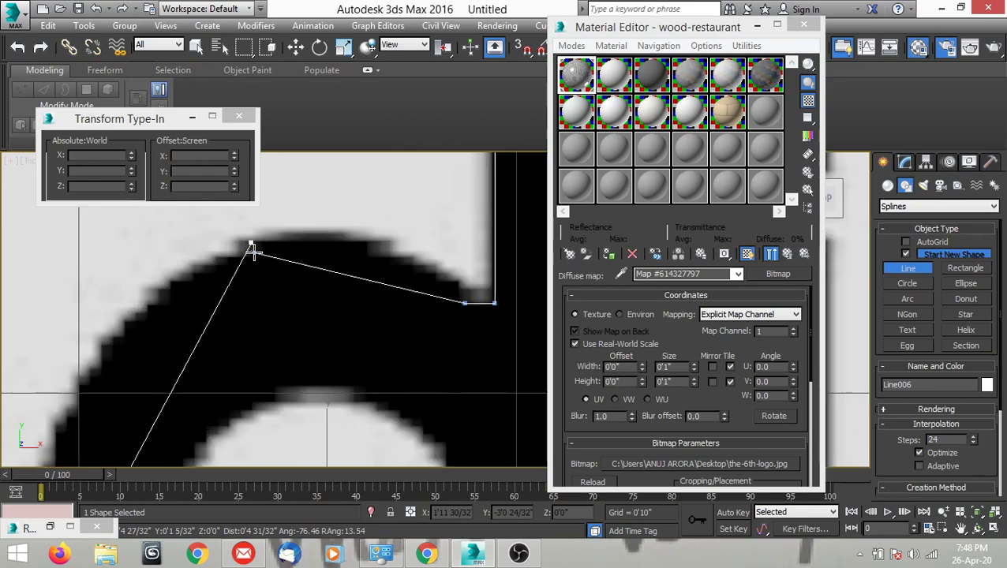
{"action": "left_click", "coordinate": [250, 245]}
{"action": "left_click", "coordinate": [487, 326]}
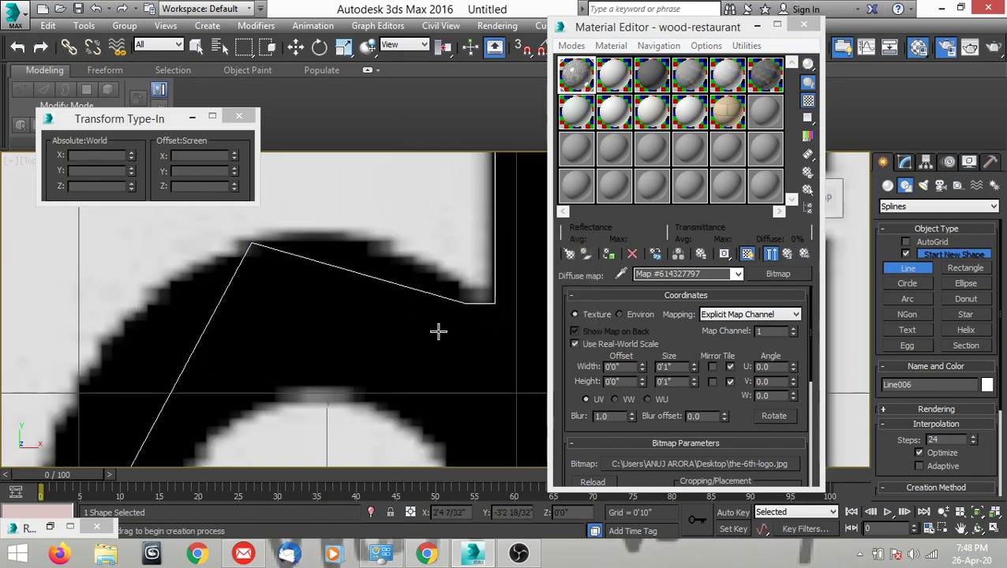
Convert the outer "d" outline's top bowl vertex to Bezier Corner and fit its handle to the curve toward the upper notch.
{"action": "key", "text": "w"}
{"action": "mouse_move", "coordinate": [443, 331]}
{"action": "middle_mouse_down"}
{"action": "mouse_move", "coordinate": [423, 339]}
{"action": "mouse_move", "coordinate": [440, 343]}
{"action": "middle_mouse_up"}
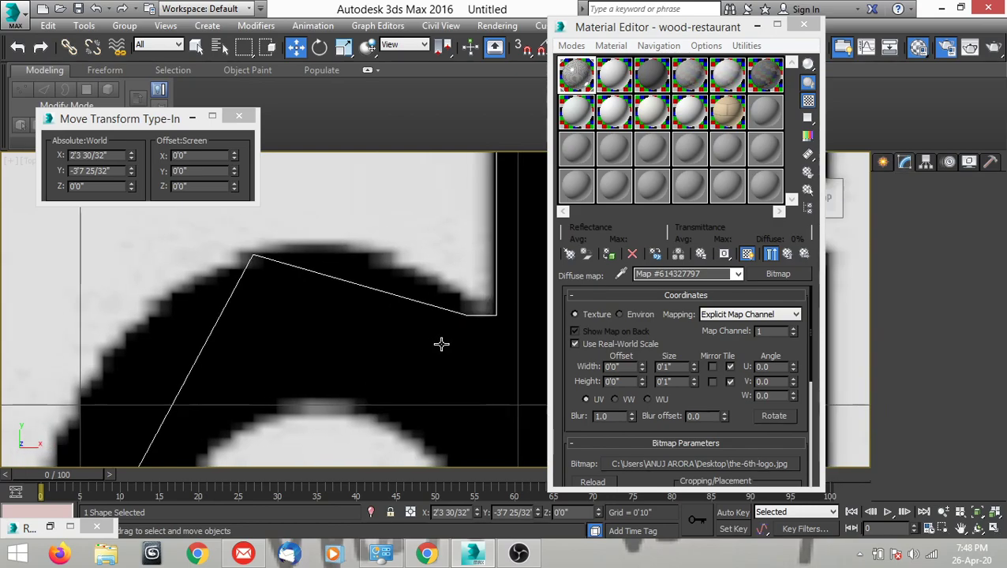
{"action": "key", "text": "1"}
{"action": "middle_click_drag", "start_coordinate": [185, 301], "coordinate": [217, 301]}
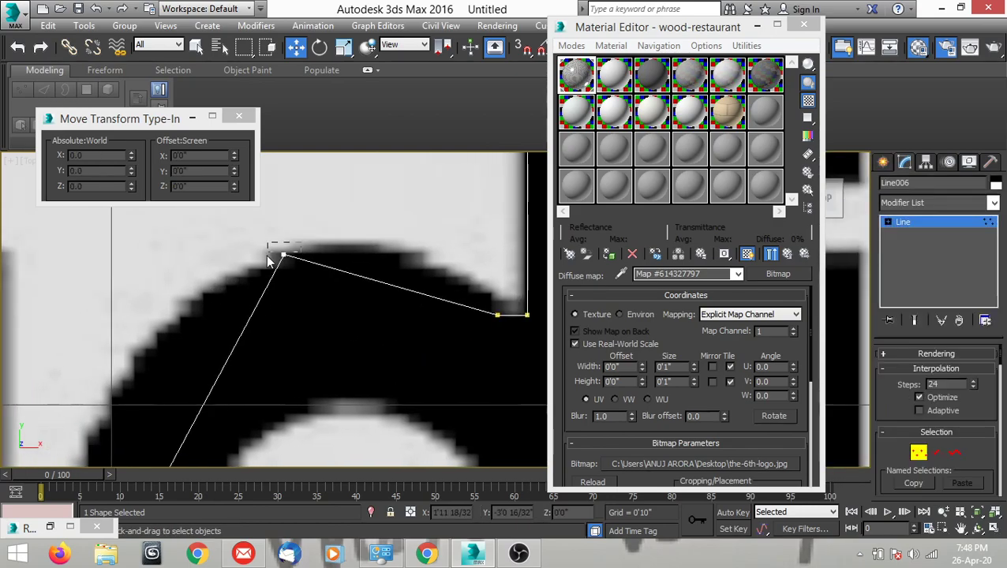
{"action": "left_click", "coordinate": [277, 256]}
{"action": "right_click", "coordinate": [336, 295]}
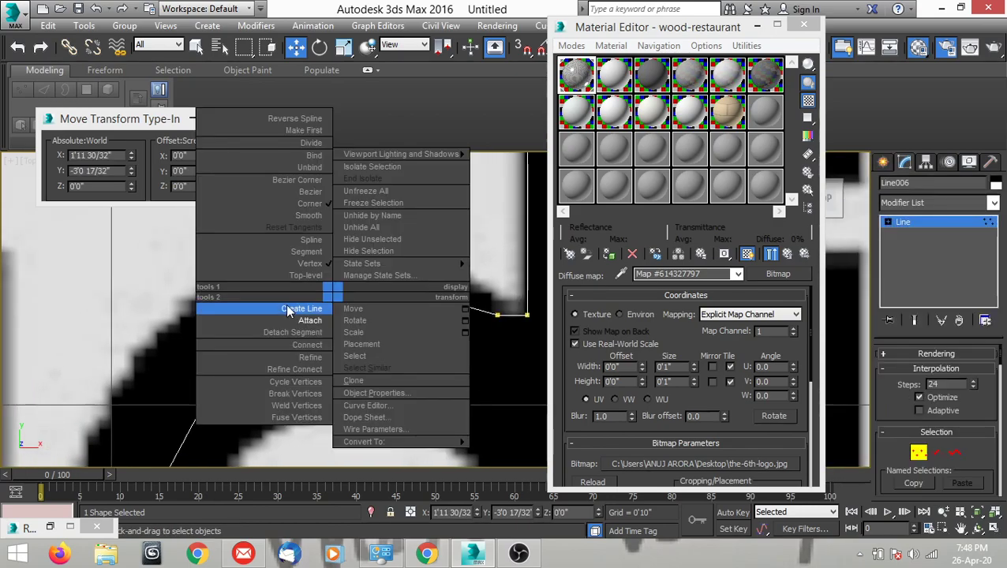
{"action": "left_click", "coordinate": [302, 180]}
{"action": "middle_click_drag", "start_coordinate": [370, 355], "coordinate": [291, 303]}
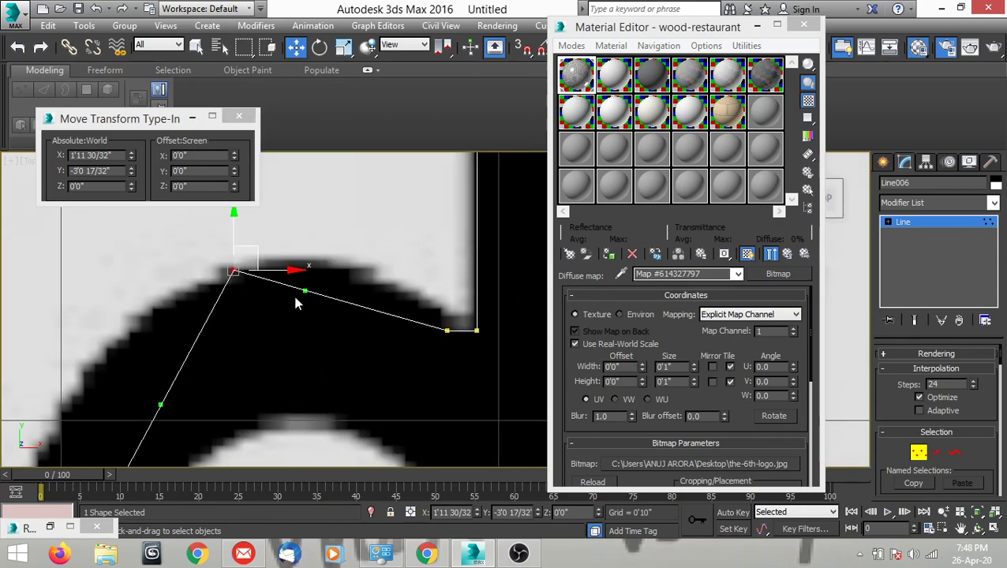
{"action": "left_click_drag", "start_coordinate": [307, 291], "coordinate": [349, 243]}
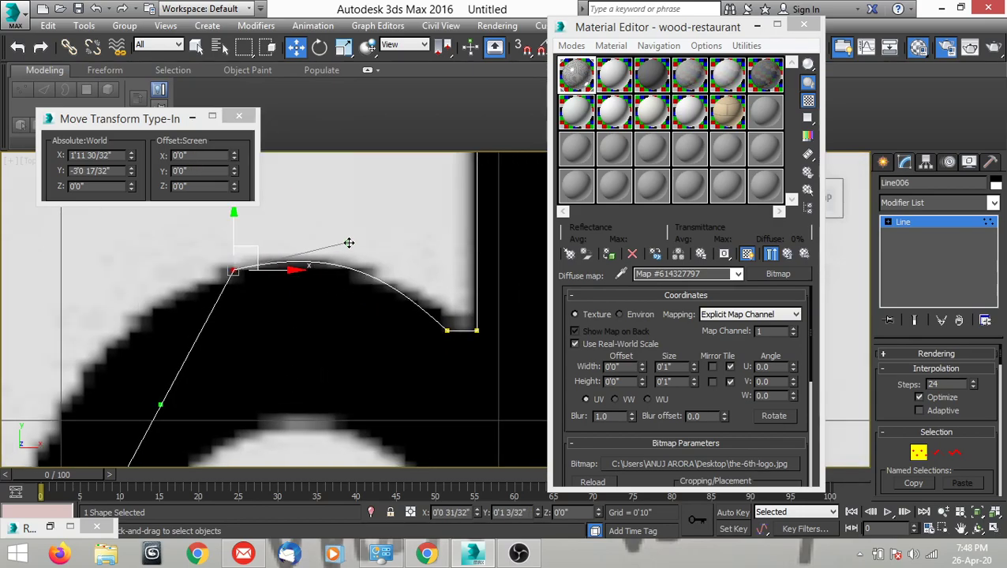
Adjust the top bowl vertex's other handle to follow the upper-left curve of the "d".
{"action": "scroll", "coordinate": [348, 243], "scroll_direction": "down", "scroll_amount": 3}
{"action": "middle_click_drag", "start_coordinate": [339, 259], "coordinate": [278, 313]}
{"action": "left_click_drag", "start_coordinate": [285, 303], "coordinate": [215, 280]}
{"action": "scroll", "coordinate": [248, 280], "scroll_direction": "down", "scroll_amount": 4}
{"action": "middle_click_drag", "start_coordinate": [240, 349], "coordinate": [218, 339]}
{"action": "scroll", "coordinate": [219, 339], "scroll_direction": "up", "scroll_amount": 4}
Convert the outer "d" outline's left vertex to Bezier Corner and fit its lower handle to the lower-left curve.
{"action": "left_click", "coordinate": [203, 296]}
{"action": "middle_click_drag", "start_coordinate": [240, 305], "coordinate": [331, 306]}
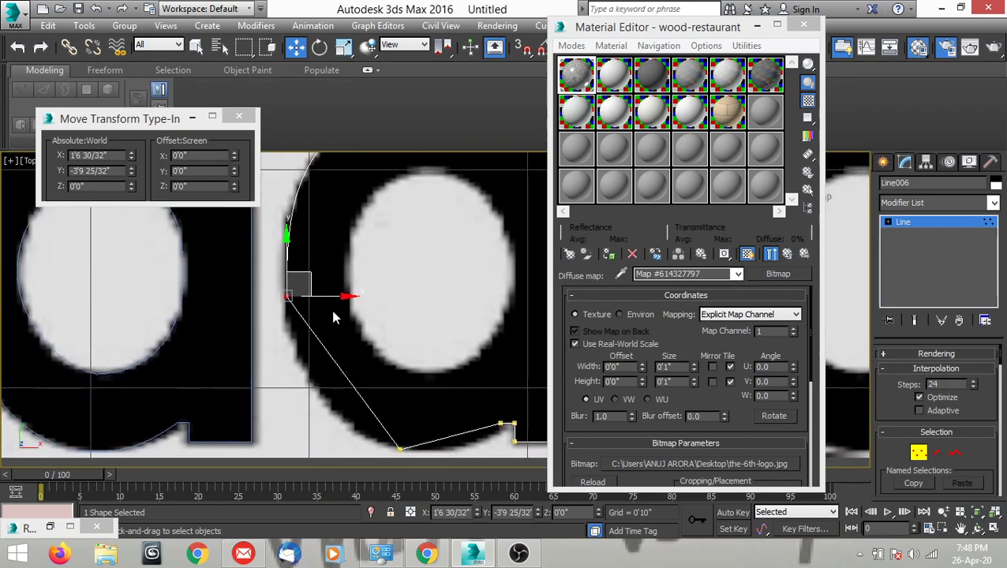
{"action": "right_click", "coordinate": [342, 309]}
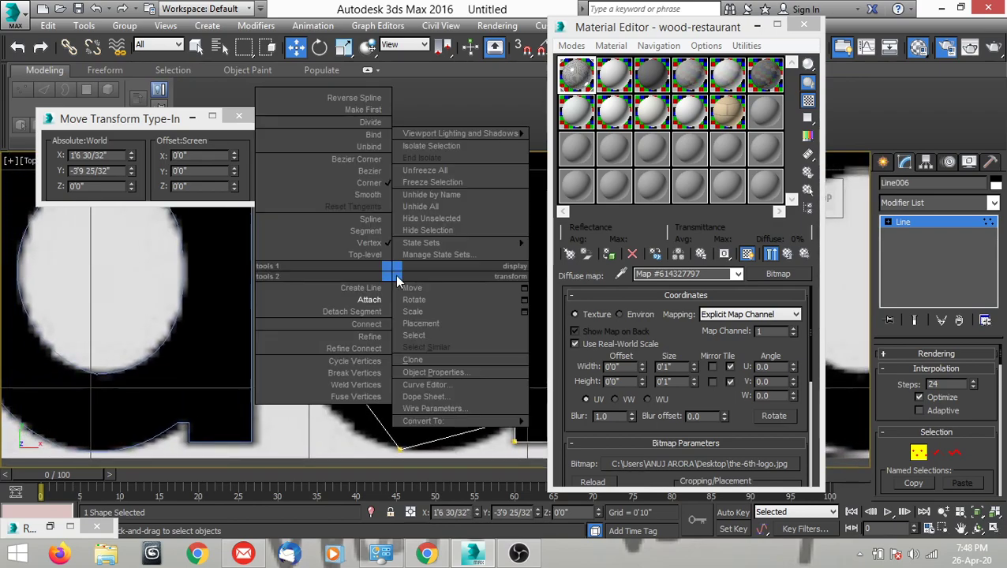
{"action": "left_click", "coordinate": [369, 158]}
{"action": "scroll", "coordinate": [371, 276], "scroll_direction": "up", "scroll_amount": 2}
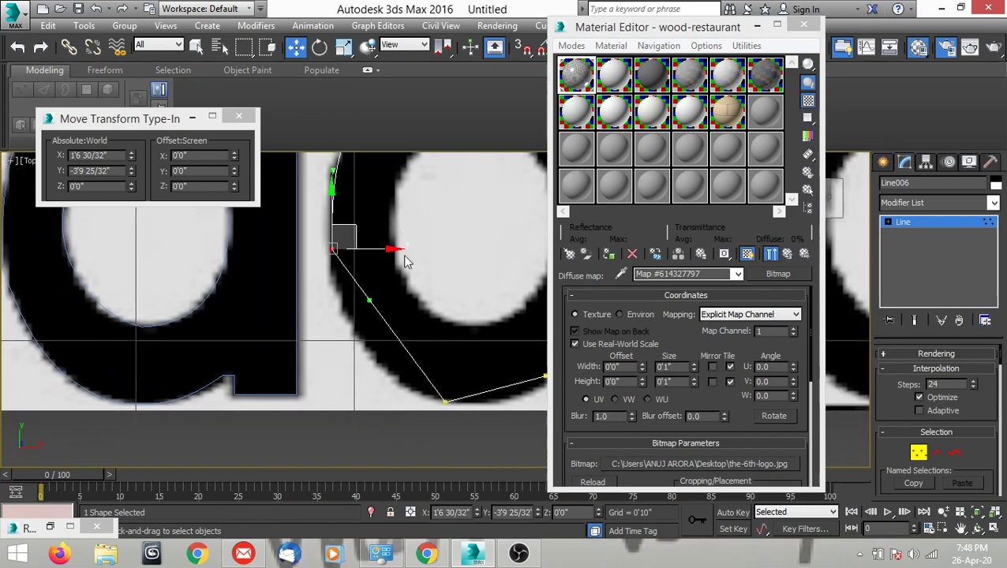
{"action": "left_click_drag", "start_coordinate": [367, 303], "coordinate": [345, 358]}
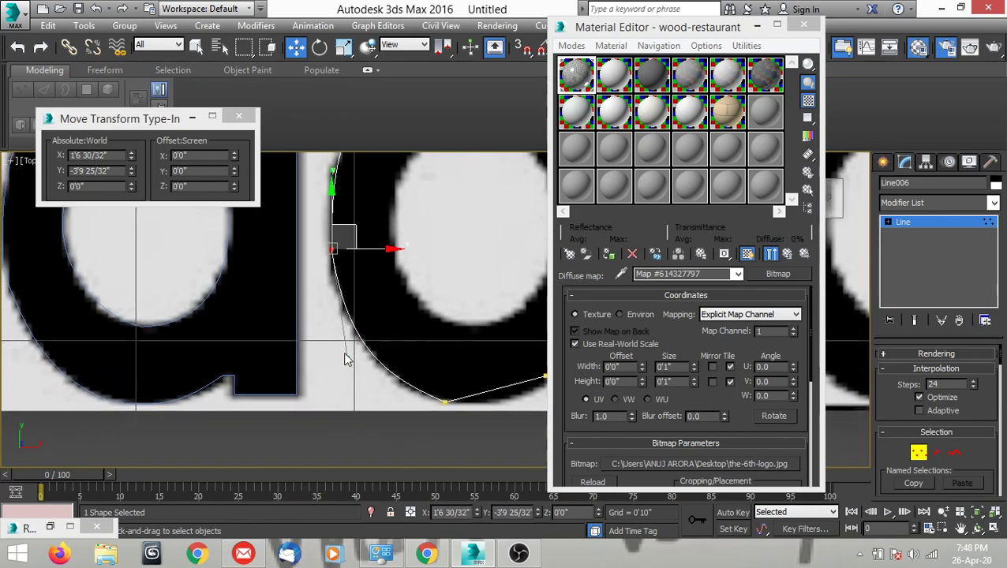
{"action": "scroll", "coordinate": [344, 359], "scroll_direction": "down", "scroll_amount": 2}
Convert the bottom bowl vertex to Bezier Corner, fit its handle to the curve toward the lower notch, and finish vertex editing.
{"action": "scroll", "coordinate": [321, 398], "scroll_direction": "up", "scroll_amount": 4}
{"action": "left_click", "coordinate": [317, 395]}
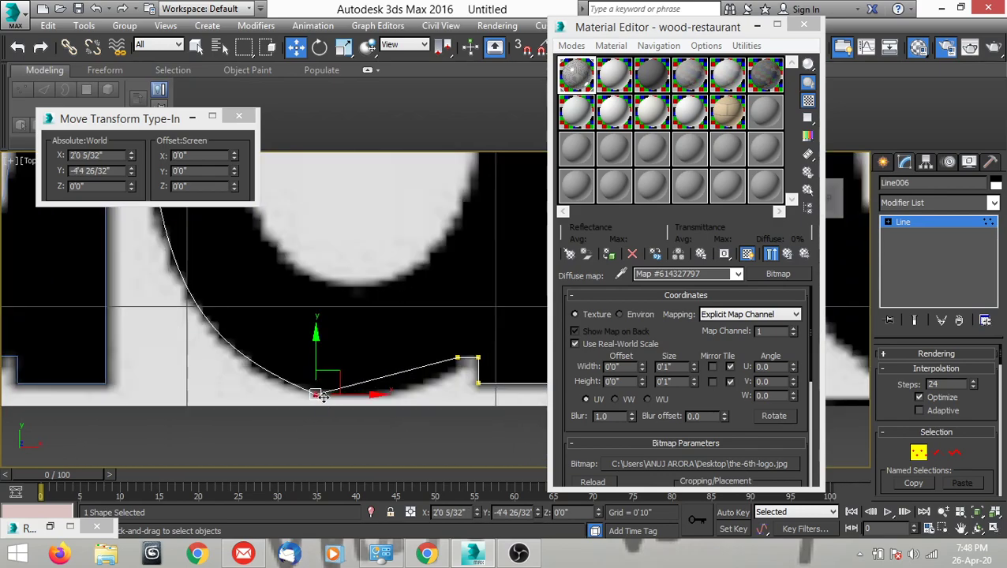
{"action": "right_click", "coordinate": [360, 344]}
{"action": "left_click", "coordinate": [327, 242]}
{"action": "left_click_drag", "start_coordinate": [363, 382], "coordinate": [392, 409]}
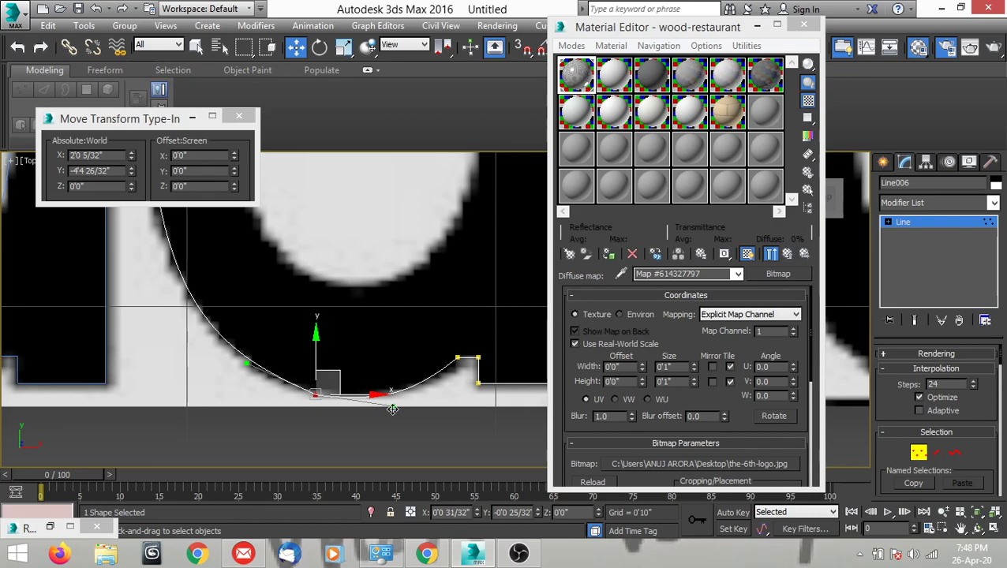
{"action": "scroll", "coordinate": [387, 403], "scroll_direction": "down", "scroll_amount": 5}
{"action": "middle_click_drag", "start_coordinate": [380, 262], "coordinate": [409, 296]}
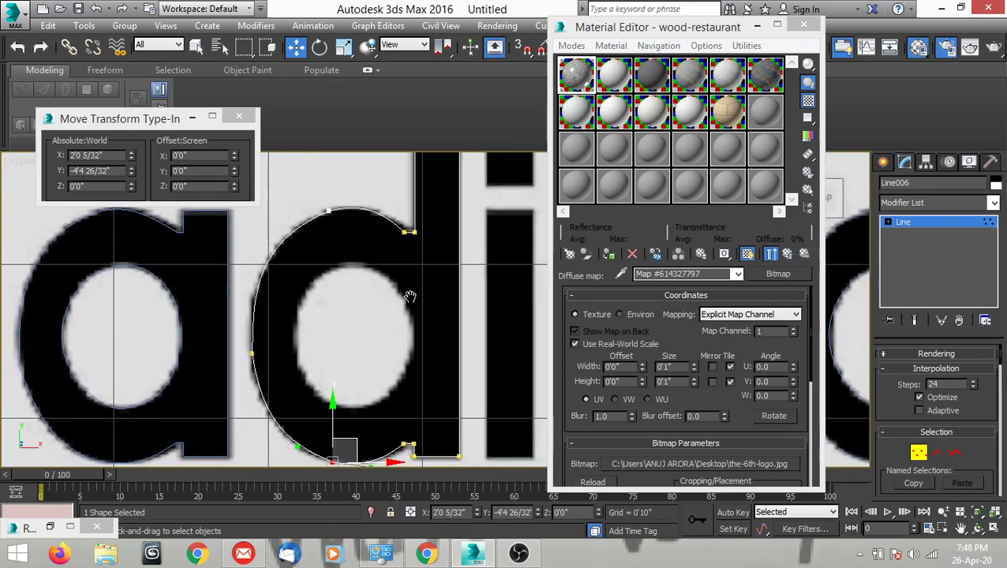
{"action": "mouse_move", "coordinate": [372, 334]}
{"action": "middle_mouse_down"}
{"action": "mouse_move", "coordinate": [387, 333]}
{"action": "mouse_move", "coordinate": [369, 328]}
{"action": "middle_mouse_up"}
{"action": "key", "text": "1"}
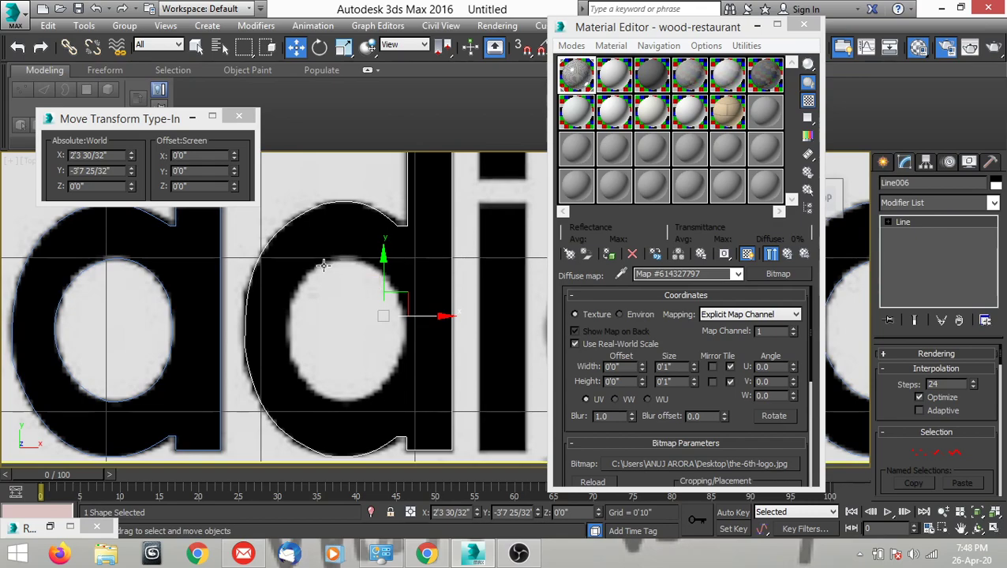
Draw a closed three-vertex Line around the inner oval of the first "d", at its upper left, bottom and upper right.
{"action": "left_click", "coordinate": [267, 321]}
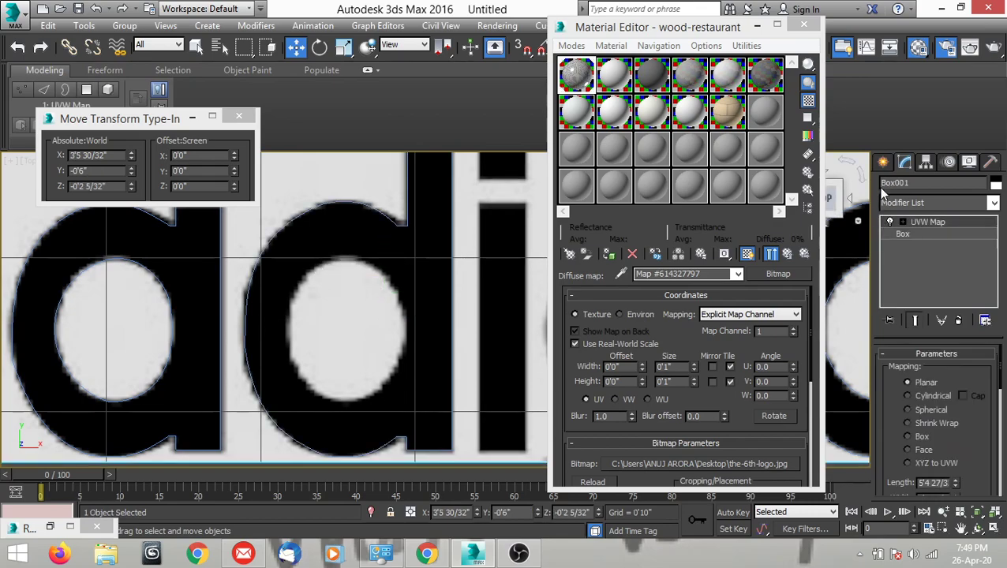
{"action": "left_click", "coordinate": [883, 162]}
{"action": "left_click", "coordinate": [897, 269]}
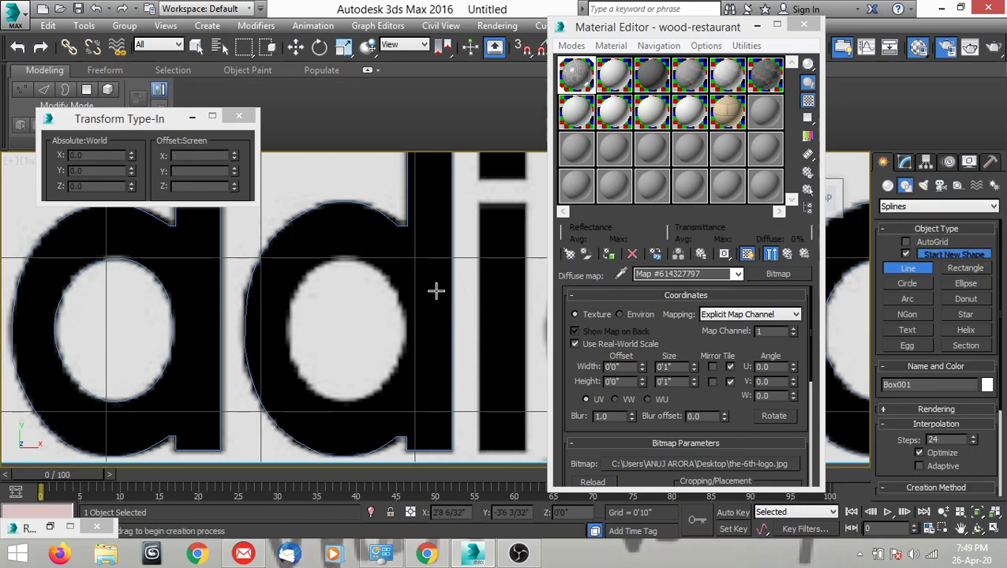
{"action": "left_click", "coordinate": [307, 274]}
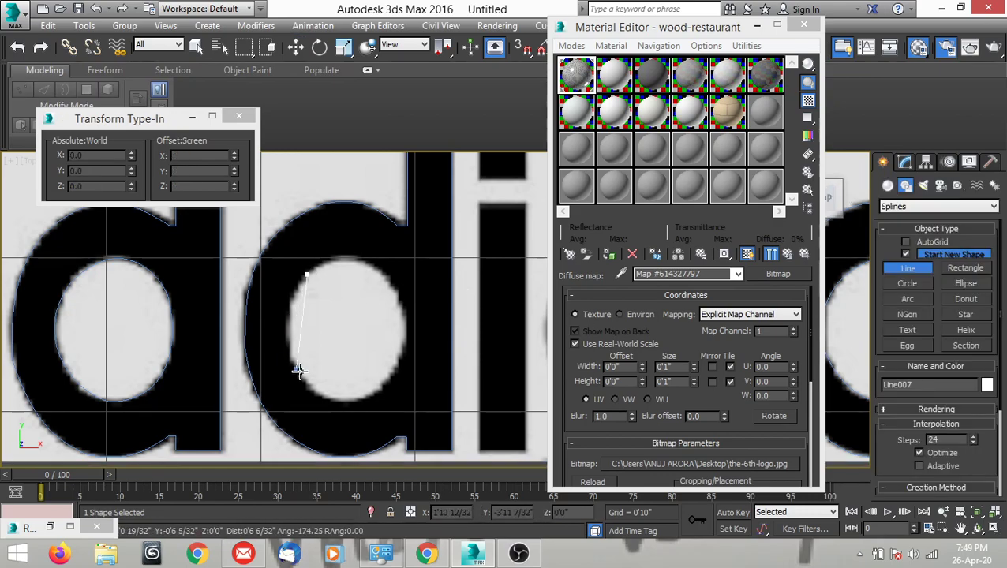
{"action": "left_click", "coordinate": [340, 402]}
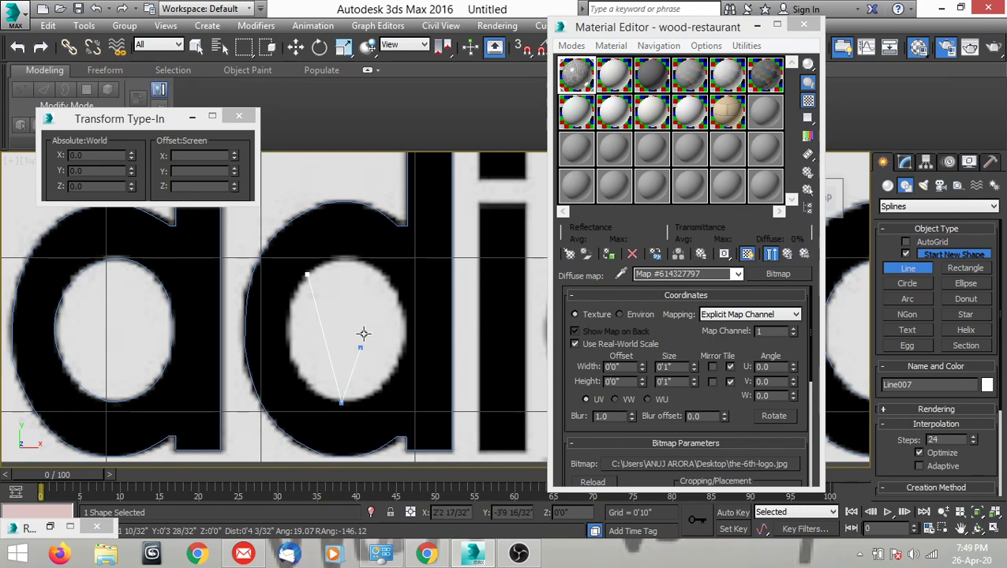
{"action": "left_click", "coordinate": [394, 289]}
{"action": "left_click", "coordinate": [308, 272]}
{"action": "left_click", "coordinate": [497, 334]}
{"action": "key", "text": "w"}
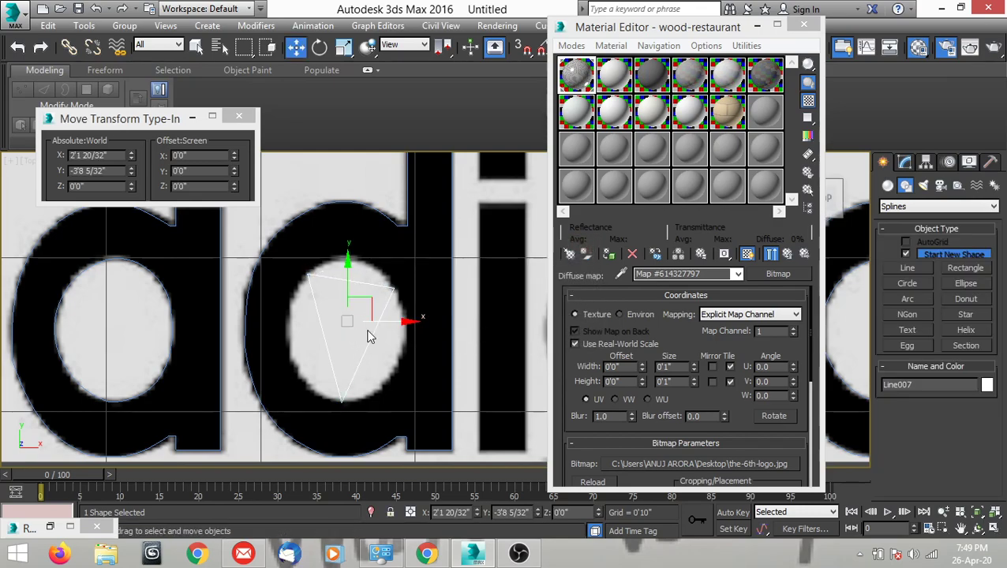
Convert the inner "d" outline's upper-left vertex to Bezier Corner and fit its handle to the oval's top curve.
{"action": "middle_click_drag", "start_coordinate": [393, 353], "coordinate": [365, 365]}
{"action": "key", "text": "1"}
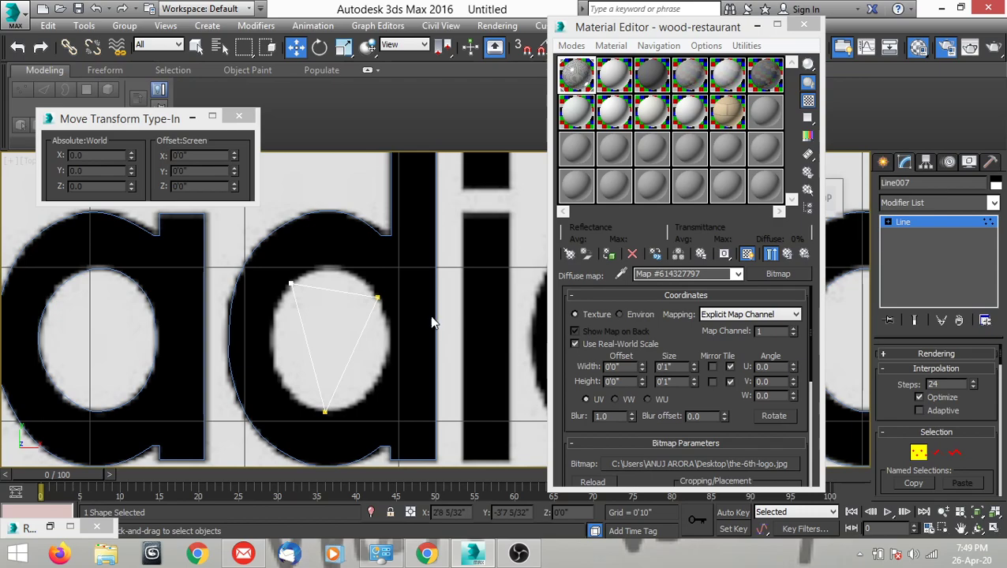
{"action": "middle_click_drag", "start_coordinate": [432, 316], "coordinate": [445, 316]}
{"action": "left_click_drag", "start_coordinate": [281, 310], "coordinate": [282, 310]}
{"action": "middle_click_drag", "start_coordinate": [310, 321], "coordinate": [323, 317]}
{"action": "right_click", "coordinate": [345, 317]}
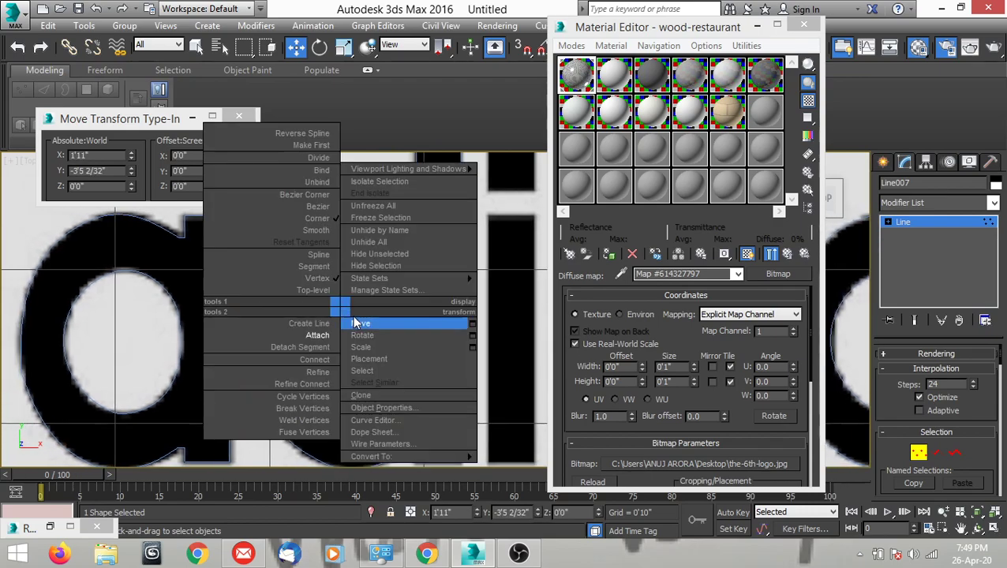
{"action": "left_click", "coordinate": [316, 199]}
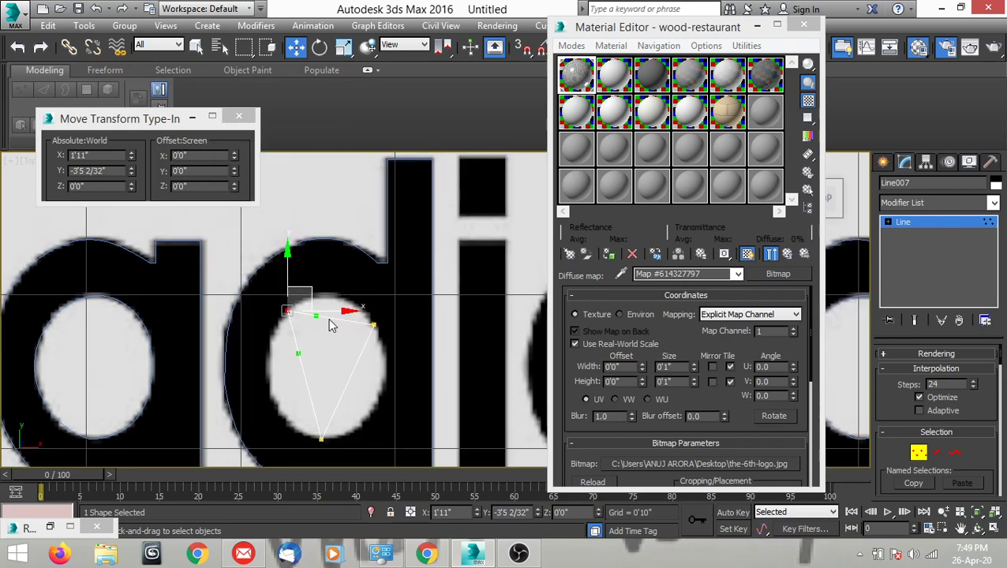
{"action": "scroll", "coordinate": [332, 321], "scroll_direction": "up", "scroll_amount": 3}
{"action": "left_click_drag", "start_coordinate": [314, 313], "coordinate": [331, 237]}
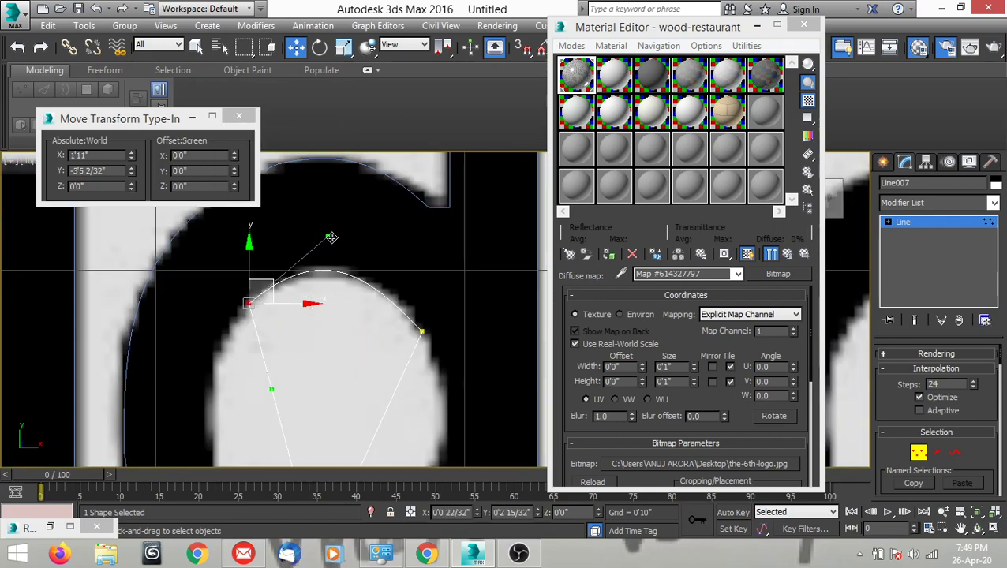
Fit the lower handle of the inner "d" outline's upper-left vertex to the oval's left curve.
{"action": "scroll", "coordinate": [304, 288], "scroll_direction": "down", "scroll_amount": 5}
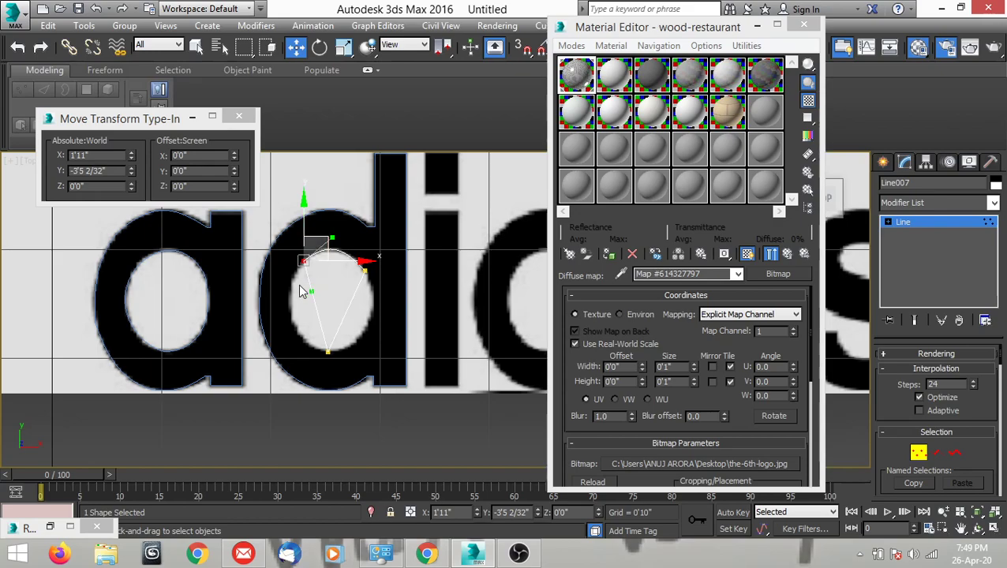
{"action": "scroll", "coordinate": [308, 300], "scroll_direction": "up", "scroll_amount": 4}
{"action": "left_click_drag", "start_coordinate": [319, 285], "coordinate": [246, 293]}
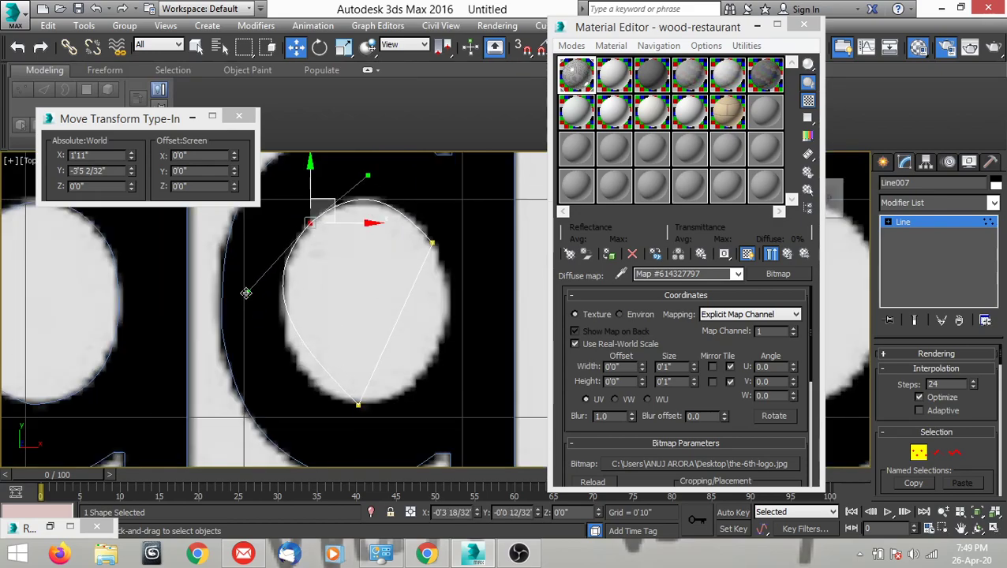
Convert the inner "d" outline's bottom vertex to Bezier Corner and fit both handles to the oval's lower curves.
{"action": "left_click", "coordinate": [357, 403]}
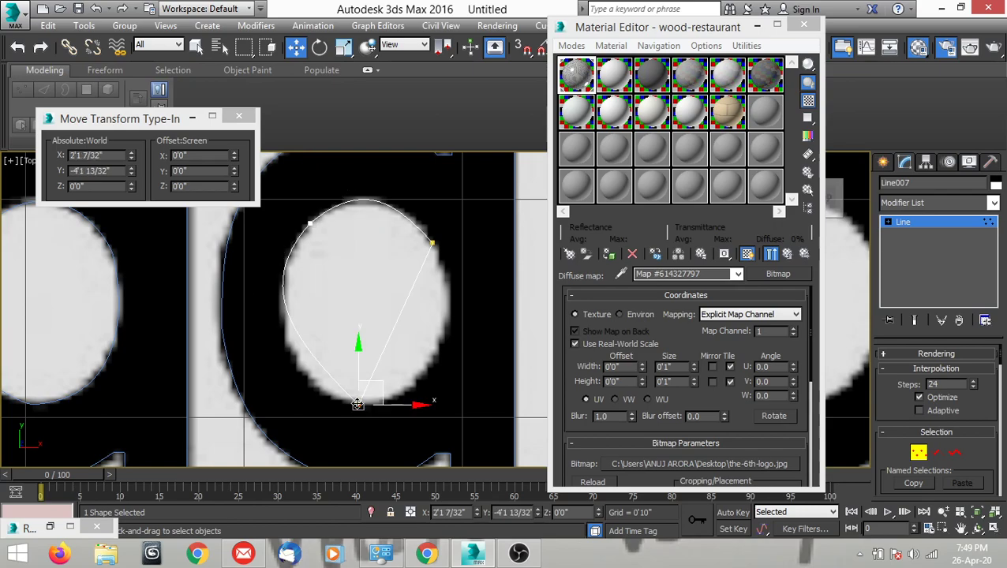
{"action": "right_click", "coordinate": [370, 318]}
{"action": "left_click", "coordinate": [337, 194]}
{"action": "left_click_drag", "start_coordinate": [303, 350], "coordinate": [288, 396]}
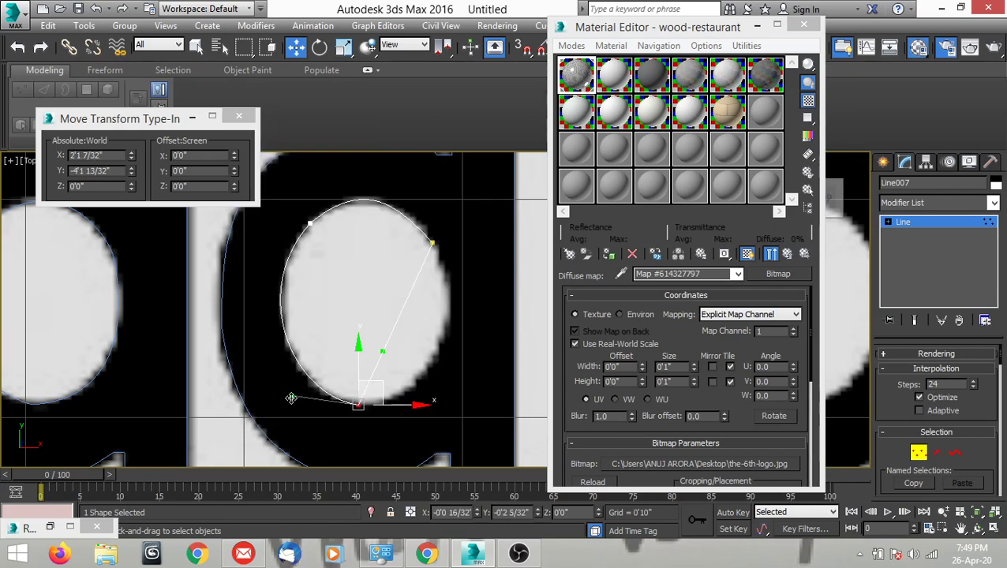
{"action": "left_click_drag", "start_coordinate": [384, 348], "coordinate": [450, 392]}
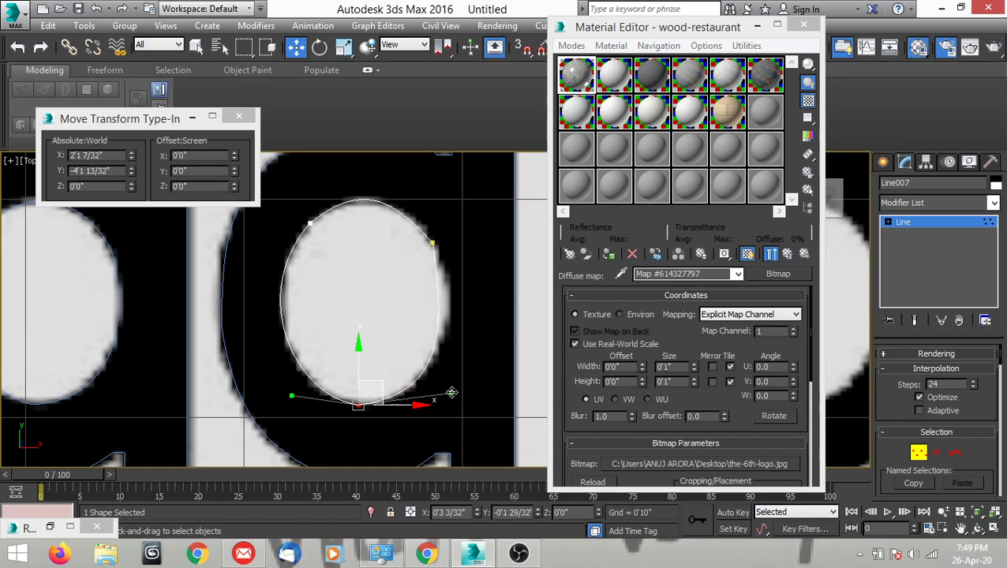
Convert the inner outline's upper-right vertex to Bezier Corner, fit both handles to the oval's right and top curves, and finish vertex editing.
{"action": "left_click", "coordinate": [432, 243]}
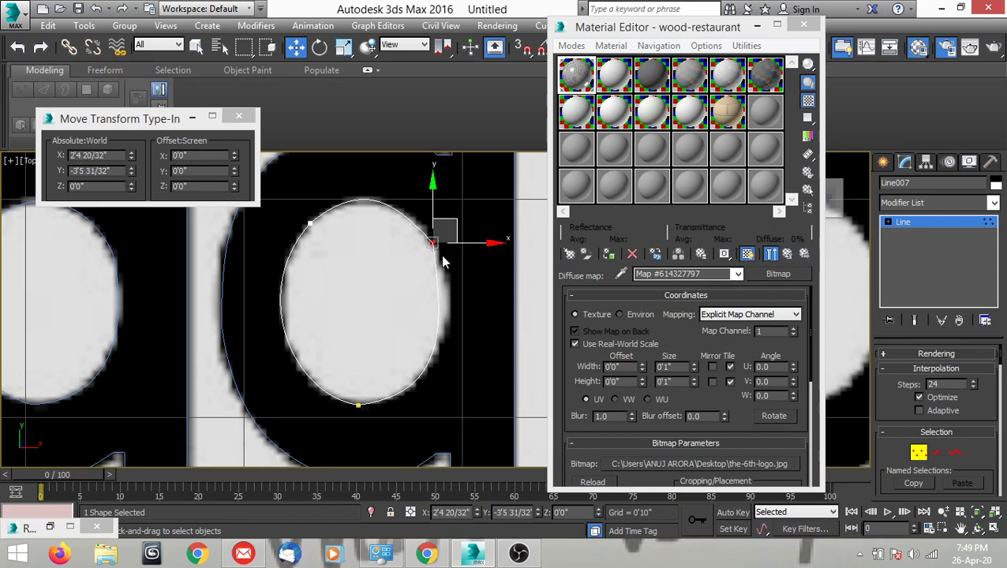
{"action": "right_click", "coordinate": [442, 254]}
{"action": "left_click", "coordinate": [402, 147]}
{"action": "left_click_drag", "start_coordinate": [440, 320], "coordinate": [463, 296]}
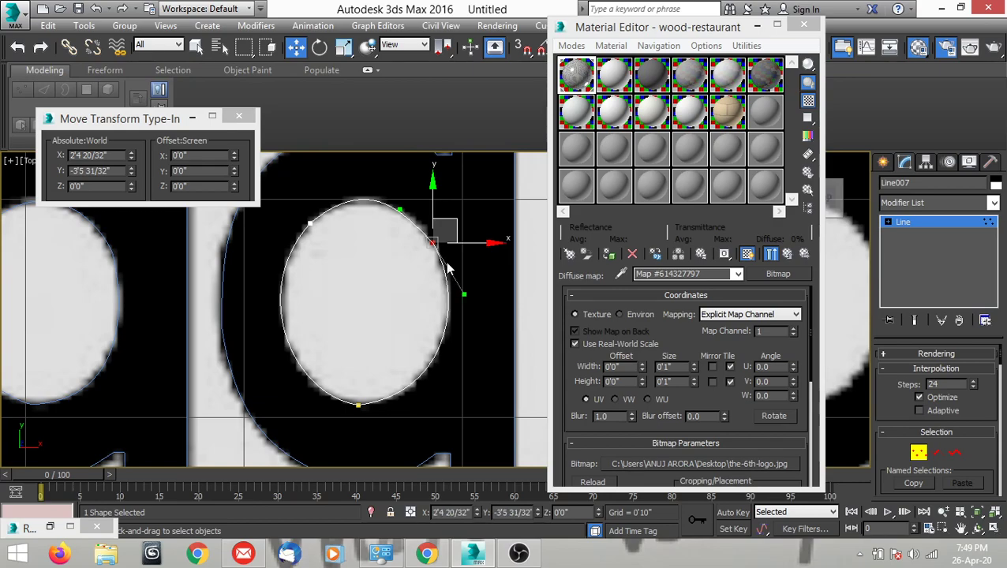
{"action": "left_click_drag", "start_coordinate": [401, 207], "coordinate": [416, 212]}
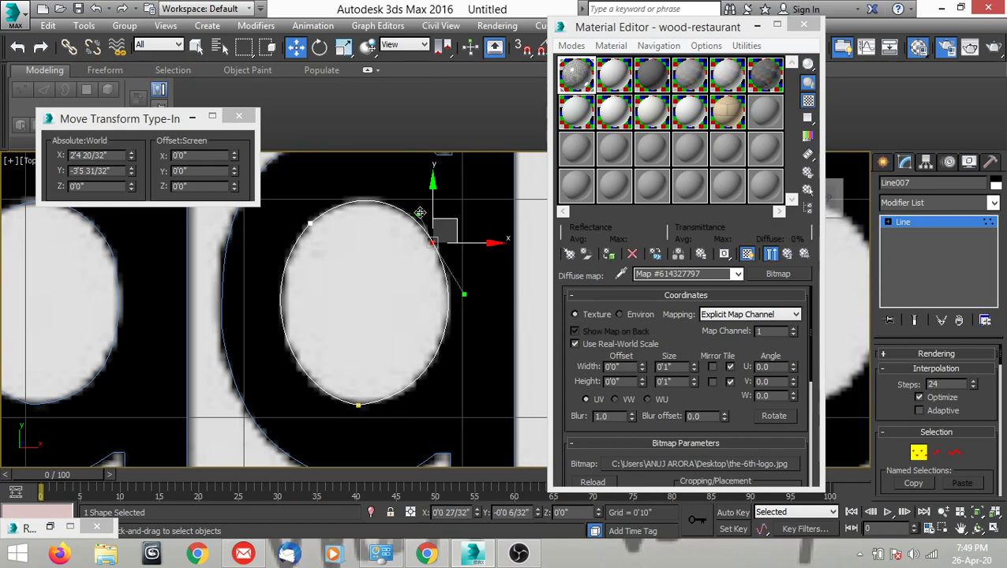
{"action": "scroll", "coordinate": [378, 288], "scroll_direction": "down", "scroll_amount": 4}
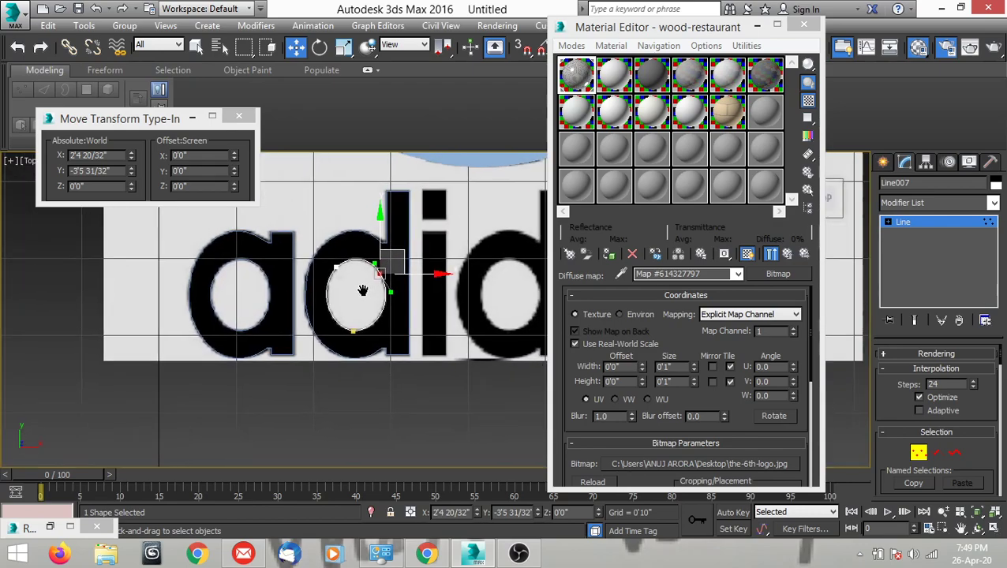
{"action": "key", "text": "1"}
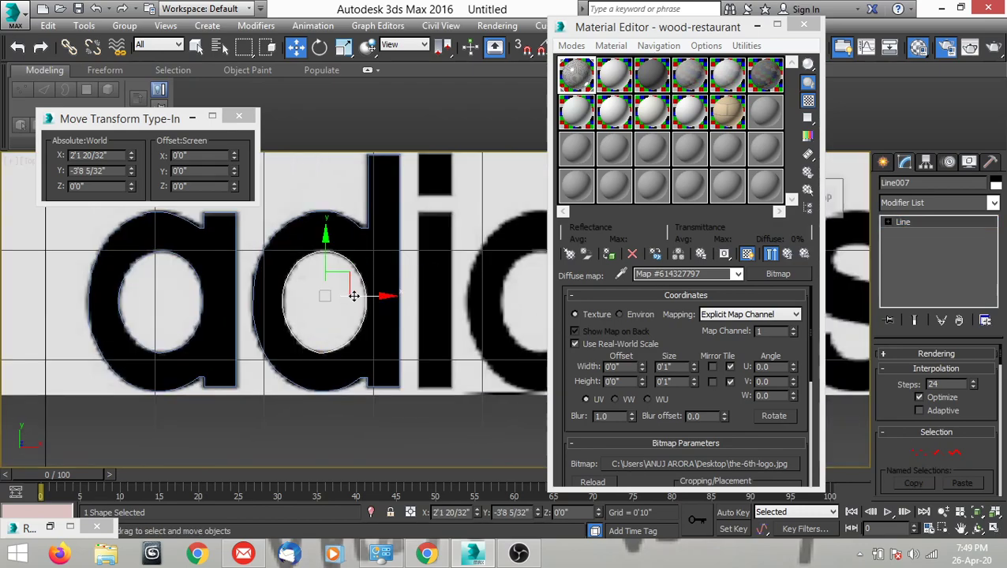
Copy the first "d"'s outer and inner outlines together about 1'8" along X onto the second "d".
{"action": "middle_click_drag", "start_coordinate": [352, 294], "coordinate": [327, 302]}
{"action": "left_click", "coordinate": [337, 234], "text": "ctrl"}
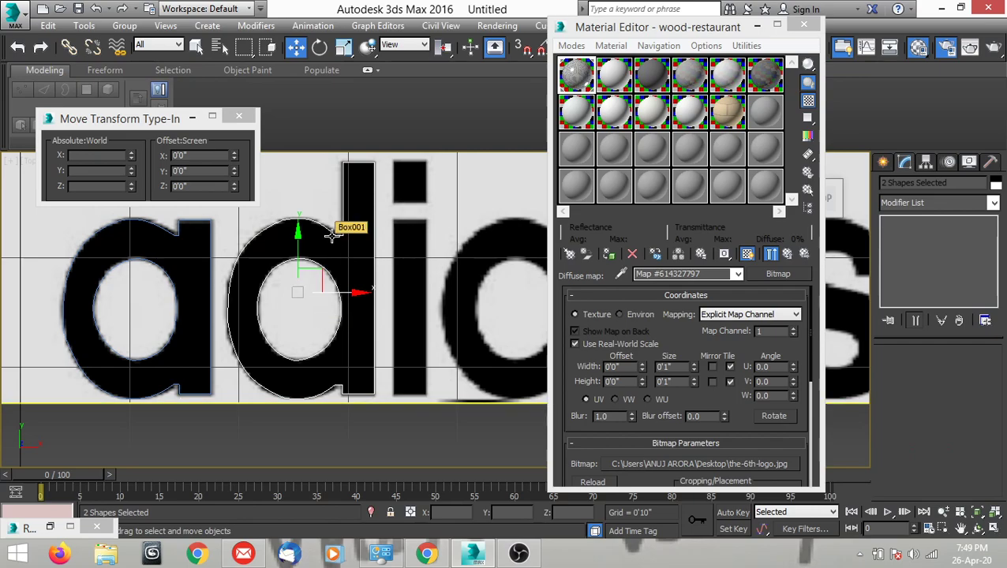
{"action": "scroll", "coordinate": [267, 327], "scroll_direction": "down", "scroll_amount": 5}
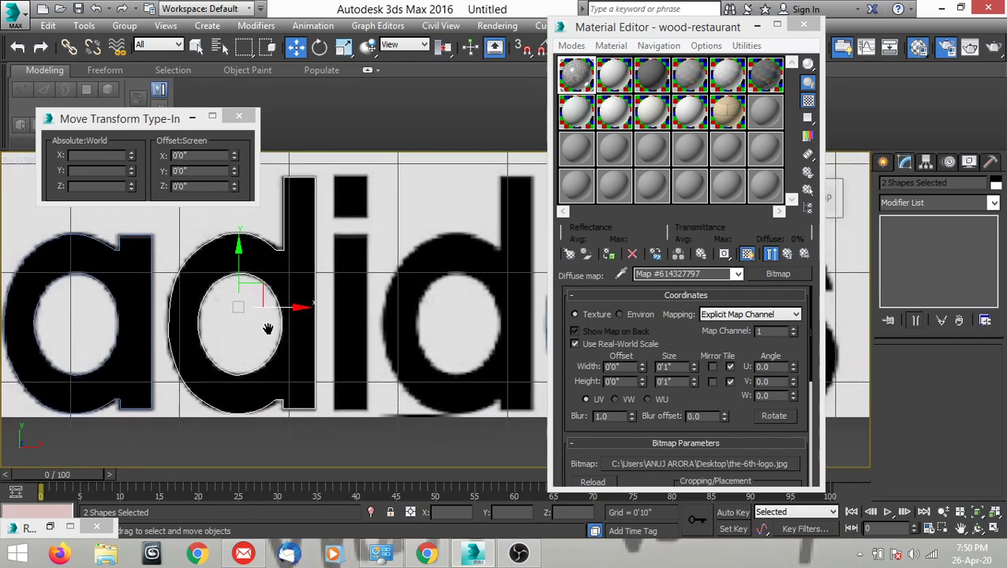
{"action": "scroll", "coordinate": [226, 329], "scroll_direction": "up", "scroll_amount": 2}
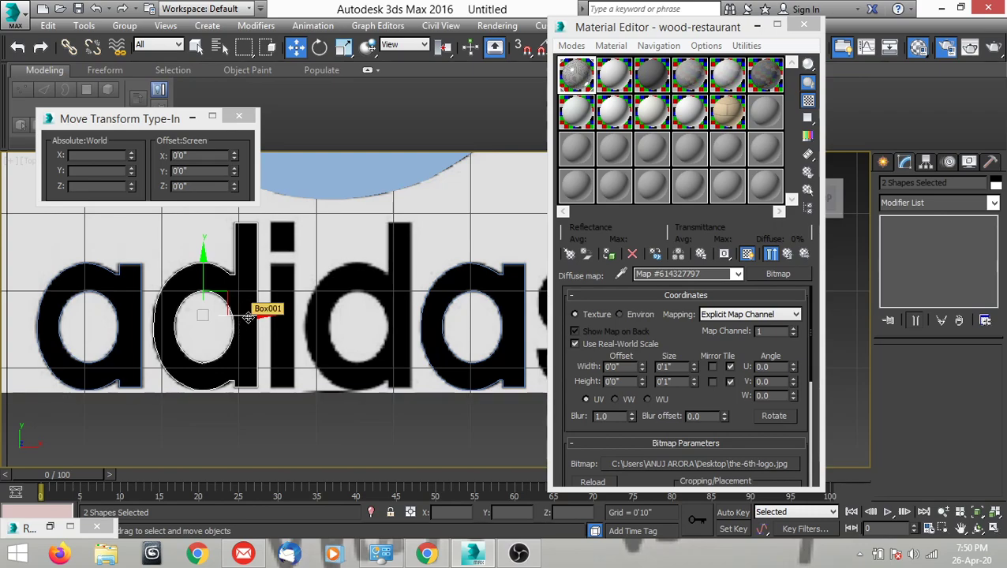
{"action": "left_click_drag", "start_coordinate": [239, 315], "coordinate": [393, 310]}
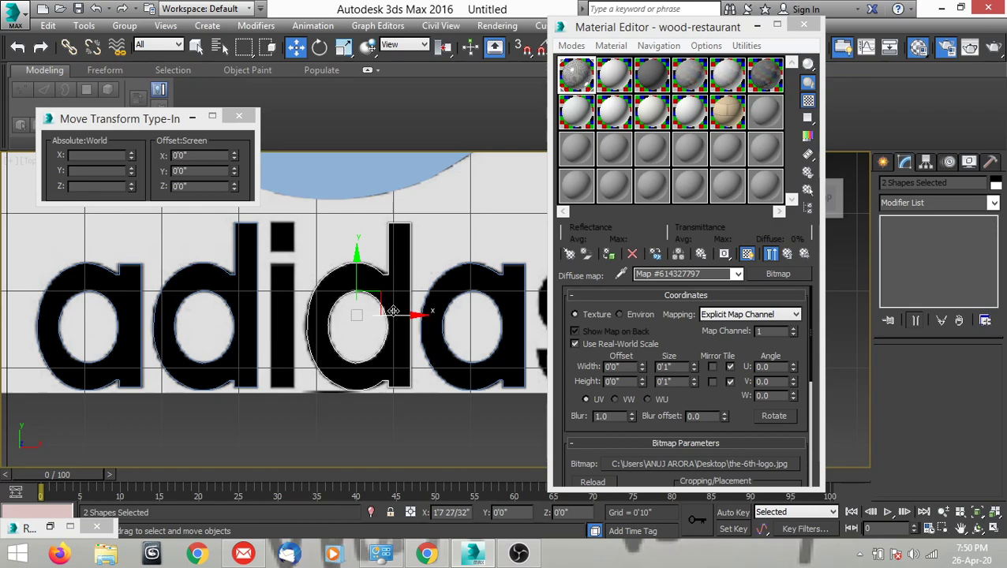
{"action": "left_click", "coordinate": [503, 339]}
{"action": "scroll", "coordinate": [340, 355], "scroll_direction": "down", "scroll_amount": 4}
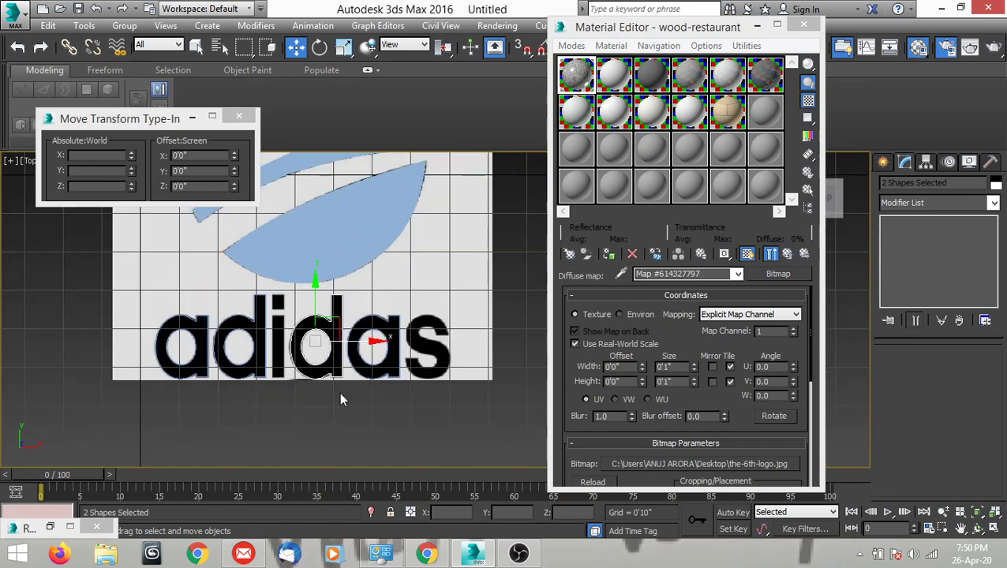
Draw a closed four-corner Line around the stem of the "i", about 3" wide and 1'4" tall.
{"action": "scroll", "coordinate": [297, 370], "scroll_direction": "up", "scroll_amount": 5}
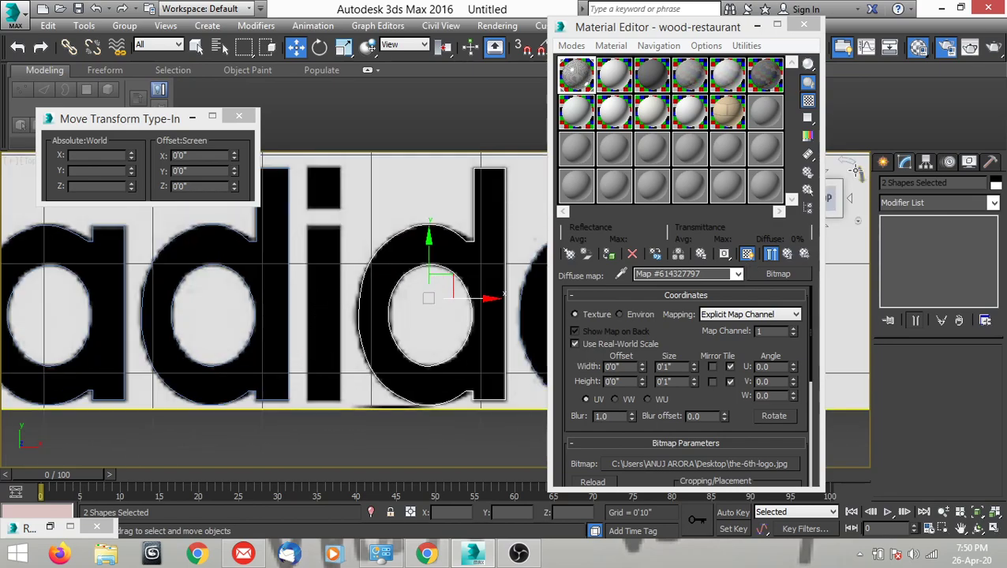
{"action": "left_click", "coordinate": [883, 161]}
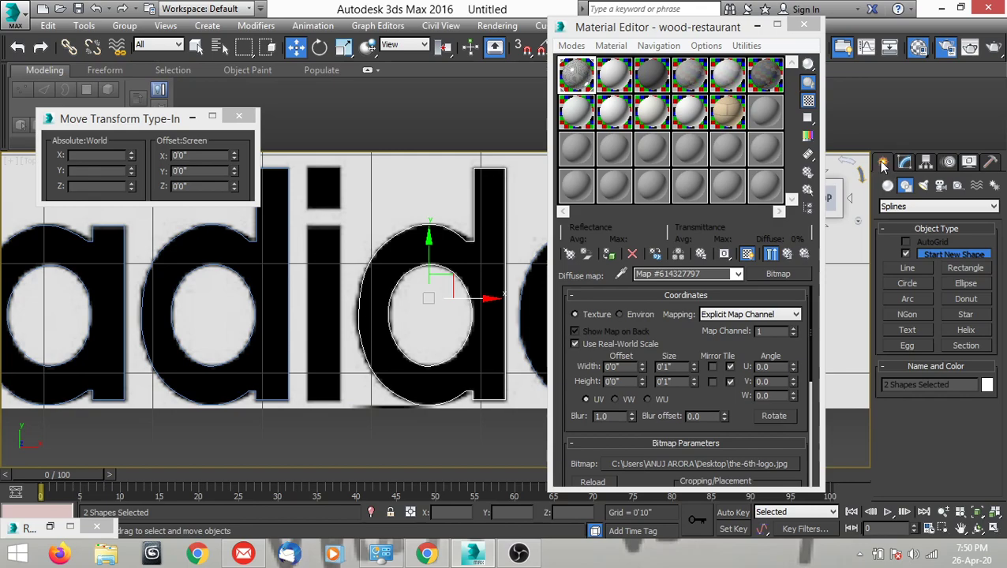
{"action": "left_click", "coordinate": [906, 267]}
{"action": "scroll", "coordinate": [339, 229], "scroll_direction": "up", "scroll_amount": 5}
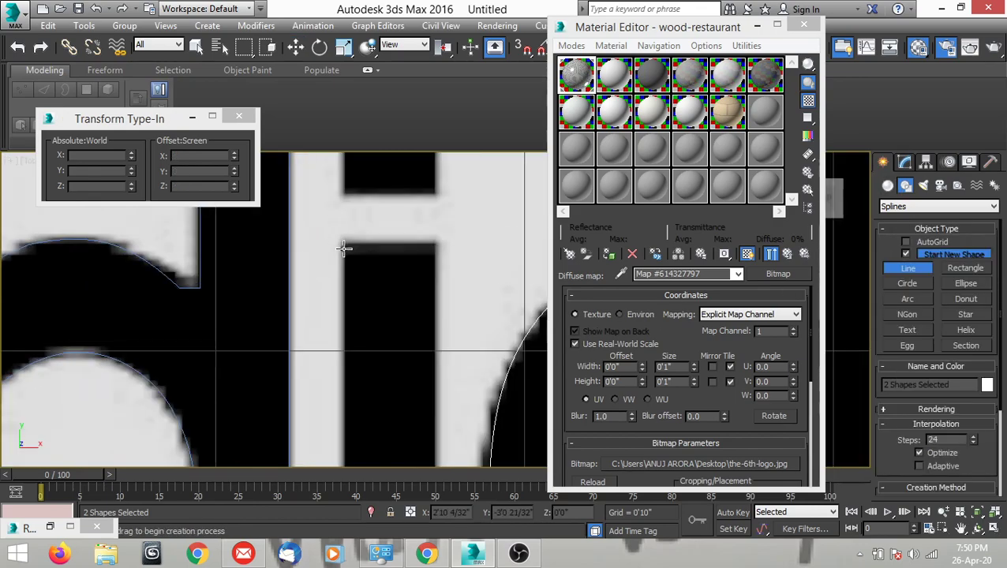
{"action": "left_click", "coordinate": [343, 244]}
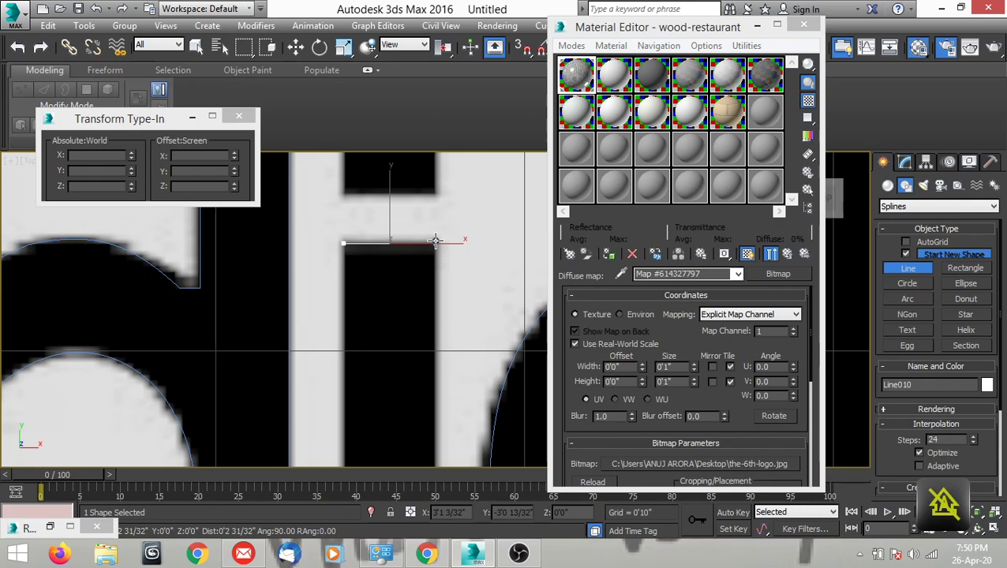
{"action": "left_click", "coordinate": [434, 241]}
{"action": "scroll", "coordinate": [435, 241], "scroll_direction": "down", "scroll_amount": 2}
{"action": "scroll", "coordinate": [433, 398], "scroll_direction": "up", "scroll_amount": 4}
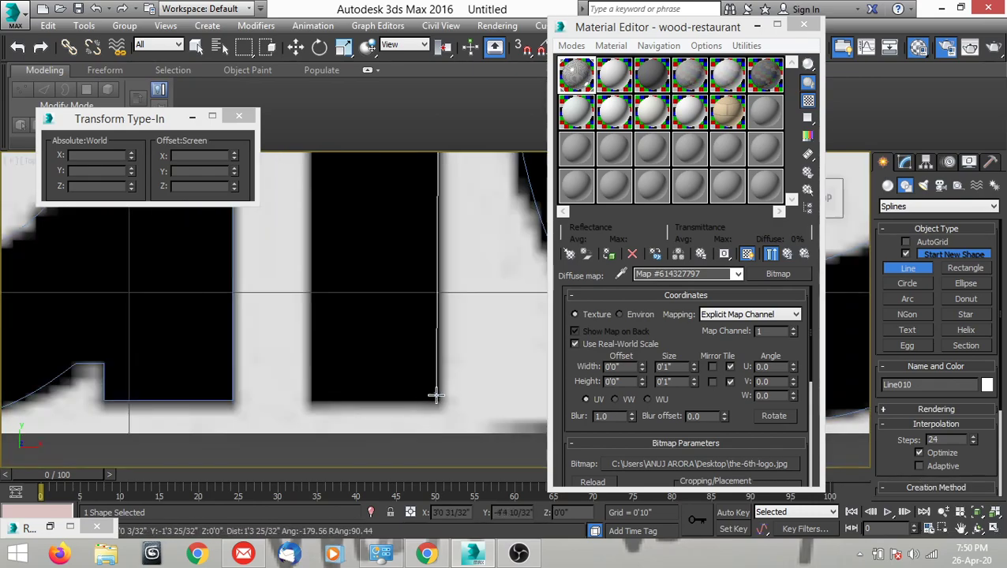
{"action": "left_click", "coordinate": [438, 401]}
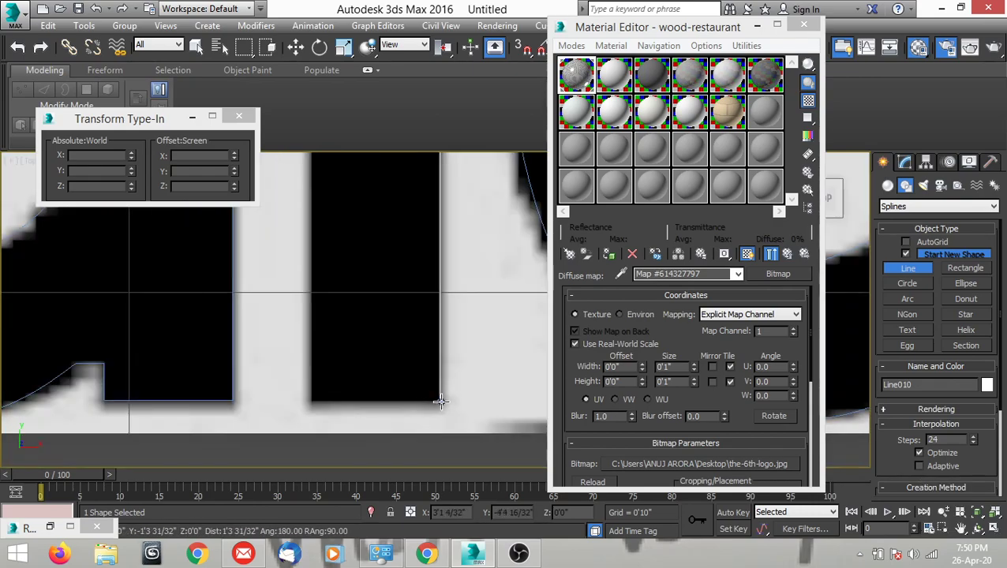
{"action": "left_click", "coordinate": [312, 404]}
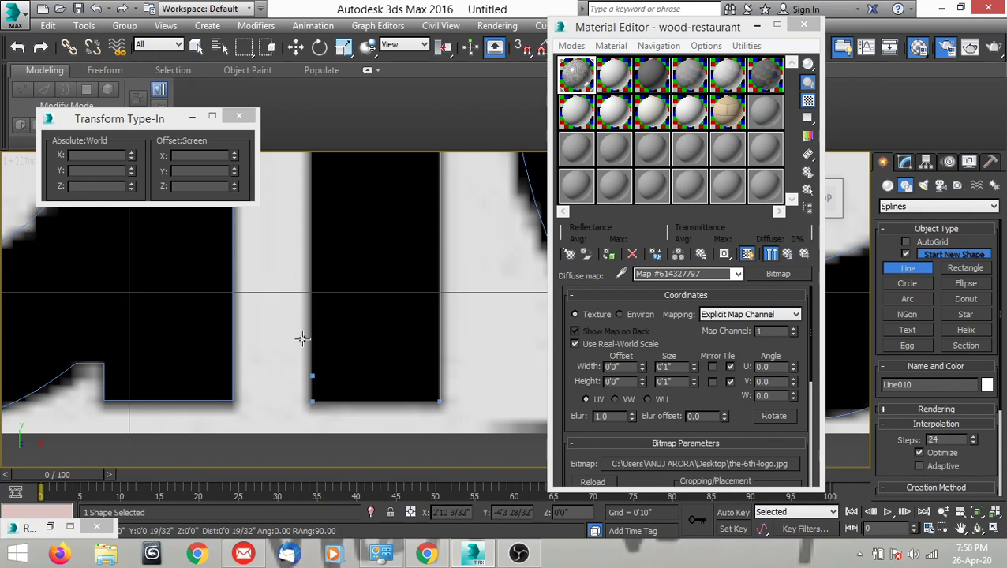
{"action": "scroll", "coordinate": [289, 281], "scroll_direction": "down", "scroll_amount": 3}
{"action": "scroll", "coordinate": [308, 288], "scroll_direction": "up", "scroll_amount": 3}
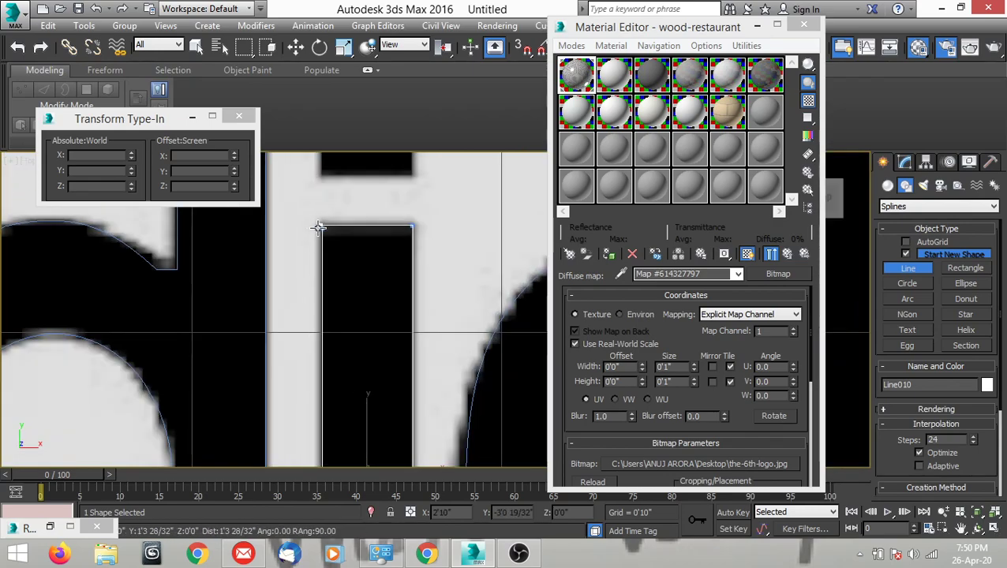
{"action": "left_click", "coordinate": [318, 228]}
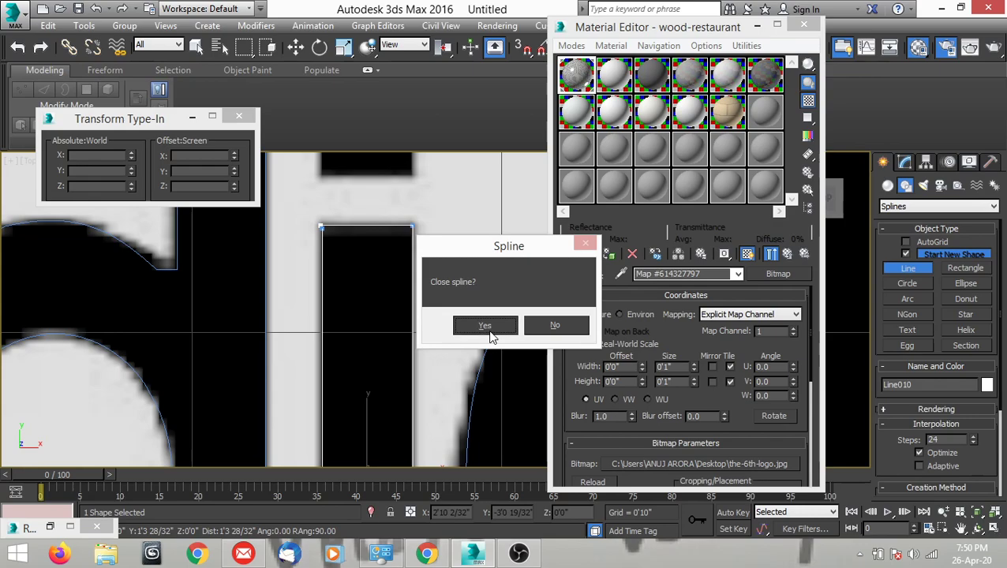
{"action": "left_click", "coordinate": [488, 332]}
{"action": "key", "text": "w"}
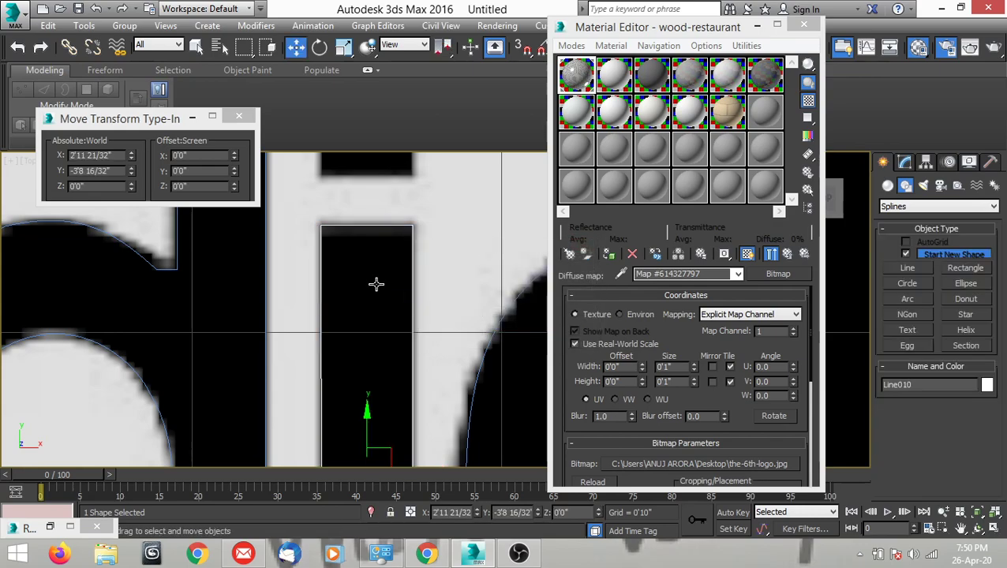
Draw a closed four-corner Line around the dot of the "i", about 3" wide and 3 21/32" tall.
{"action": "scroll", "coordinate": [379, 347], "scroll_direction": "down", "scroll_amount": 6}
{"action": "middle_click_drag", "start_coordinate": [372, 351], "coordinate": [360, 338]}
{"action": "middle_click_drag", "start_coordinate": [392, 378], "coordinate": [403, 286]}
{"action": "scroll", "coordinate": [403, 286], "scroll_direction": "up", "scroll_amount": 2}
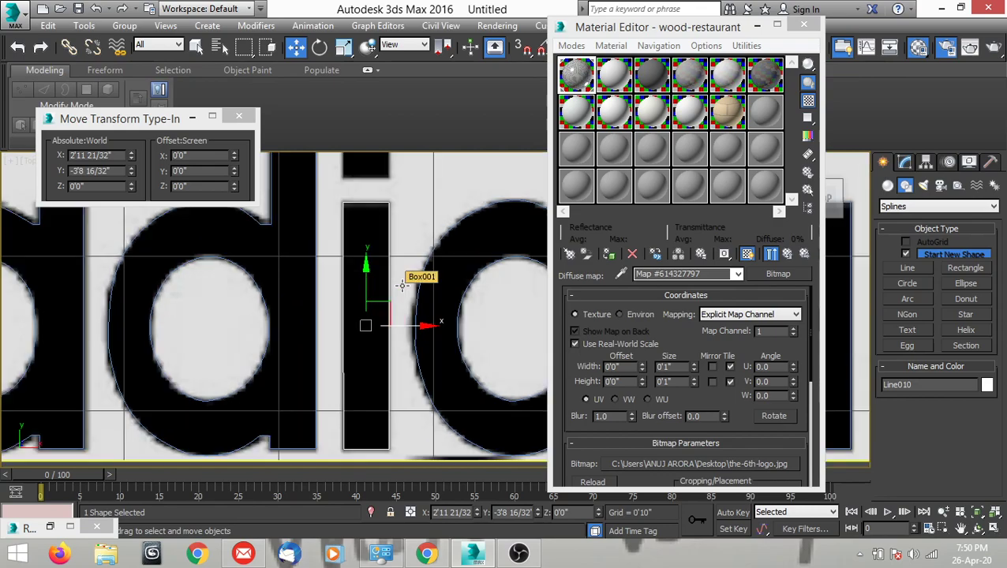
{"action": "left_click", "coordinate": [907, 267]}
{"action": "scroll", "coordinate": [377, 258], "scroll_direction": "up", "scroll_amount": 4}
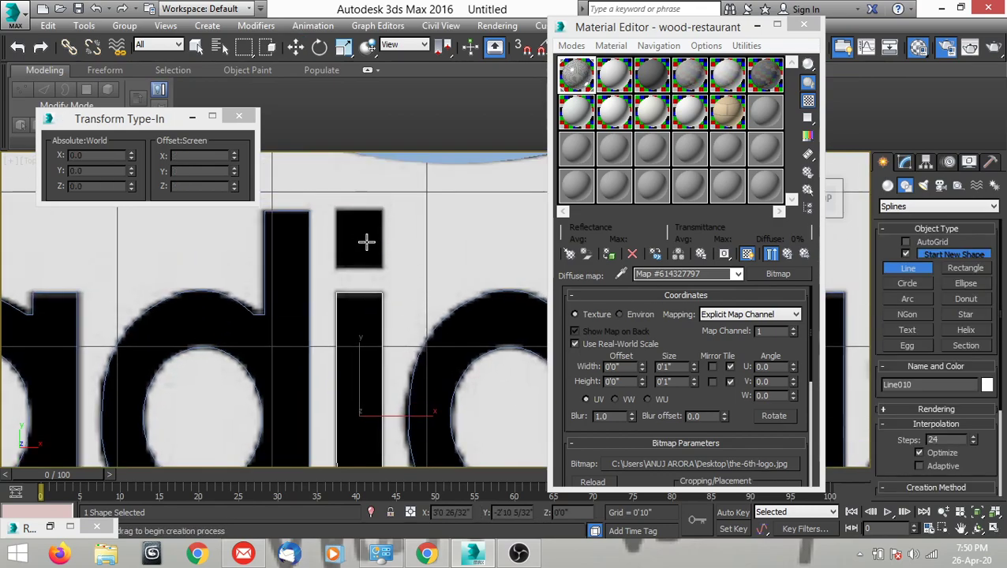
{"action": "scroll", "coordinate": [330, 210], "scroll_direction": "up", "scroll_amount": 2}
{"action": "left_click", "coordinate": [324, 190]}
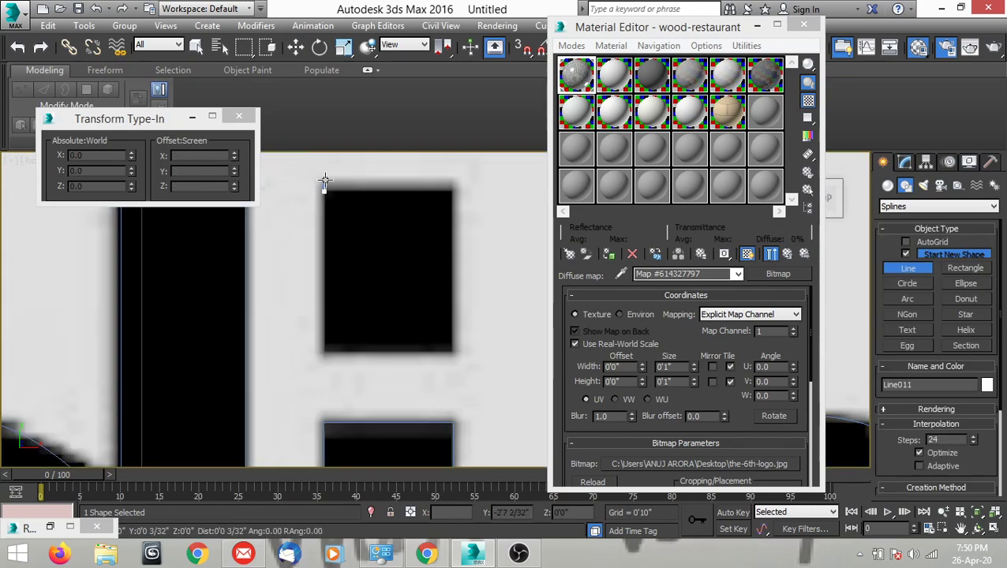
{"action": "left_click", "coordinate": [451, 190]}
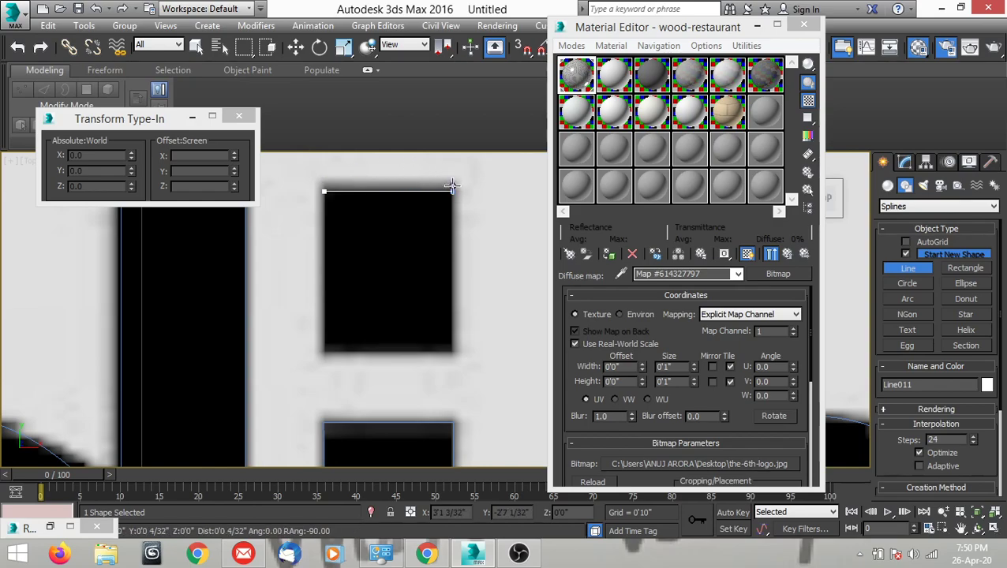
{"action": "left_click", "coordinate": [451, 351]}
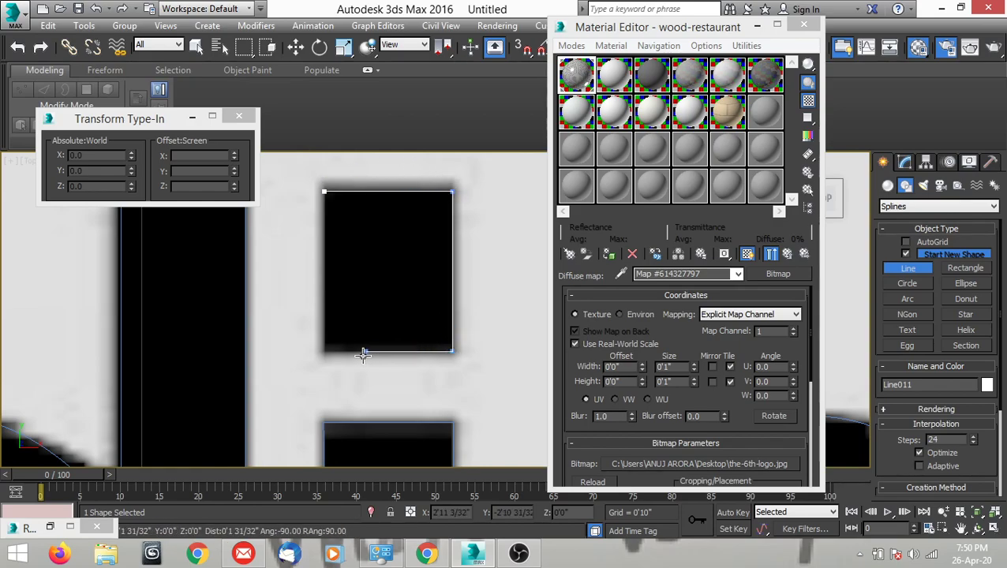
{"action": "left_click", "coordinate": [323, 351]}
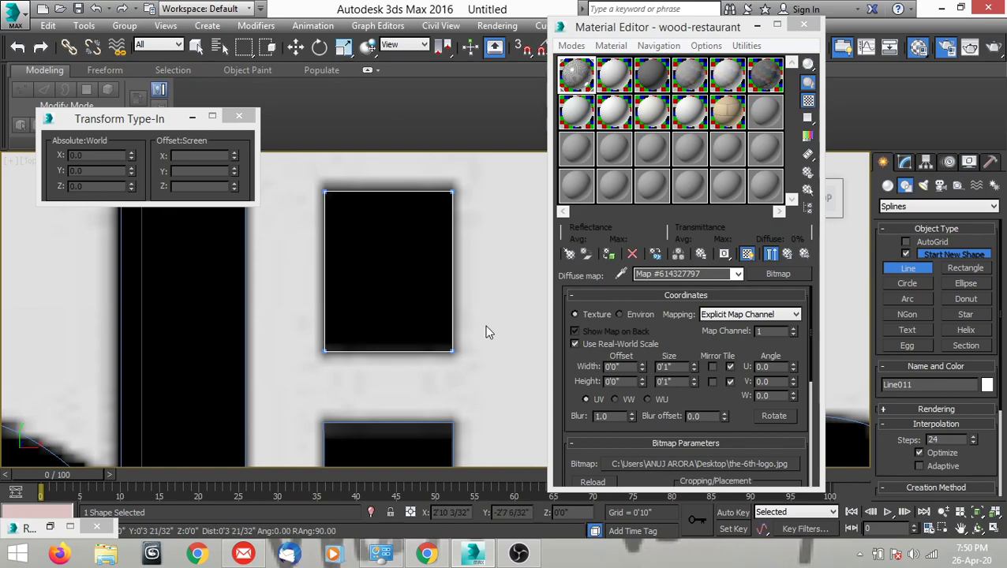
{"action": "left_click", "coordinate": [324, 191]}
{"action": "left_click", "coordinate": [482, 327]}
{"action": "key", "text": "w"}
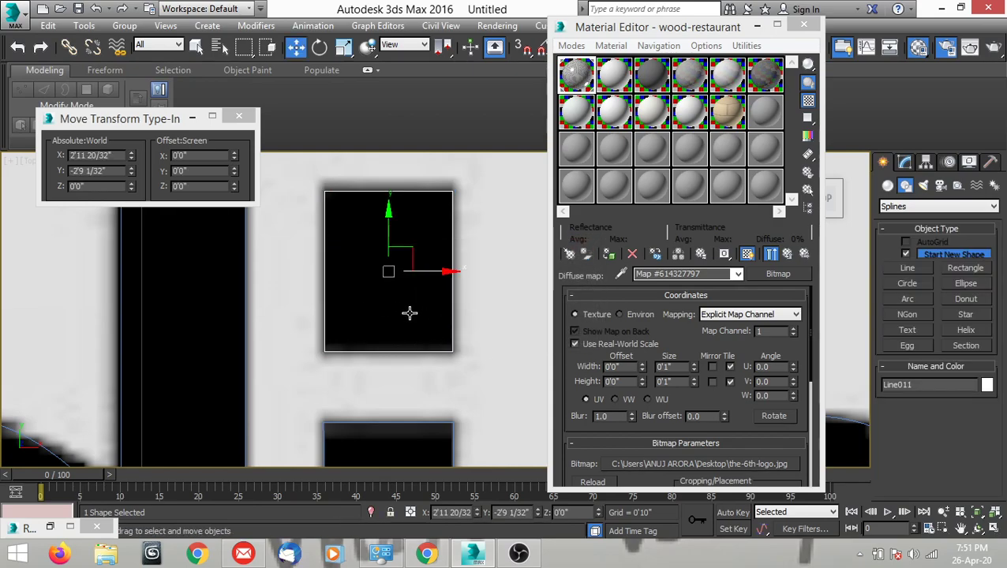
Start a Line at the inner corner of the "s"'s upper terminal and place points at the upper counter's top and bottom.
{"action": "scroll", "coordinate": [400, 239], "scroll_direction": "down", "scroll_amount": 8}
{"action": "middle_click_drag", "start_coordinate": [411, 284], "coordinate": [358, 271]}
{"action": "scroll", "coordinate": [370, 310], "scroll_direction": "down", "scroll_amount": 3}
{"action": "middle_click_drag", "start_coordinate": [394, 336], "coordinate": [269, 332]}
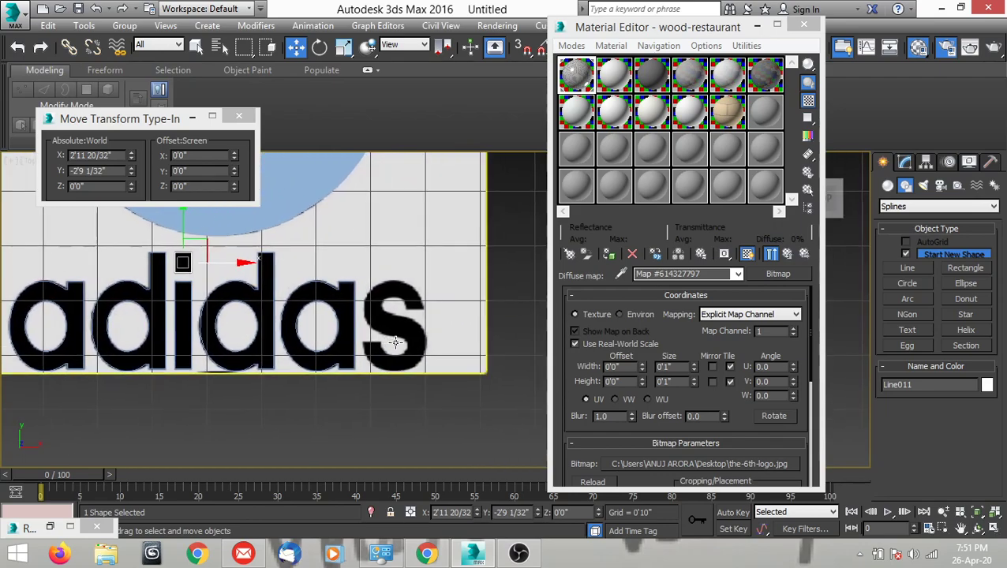
{"action": "scroll", "coordinate": [436, 347], "scroll_direction": "up", "scroll_amount": 3}
{"action": "left_click", "coordinate": [908, 268]}
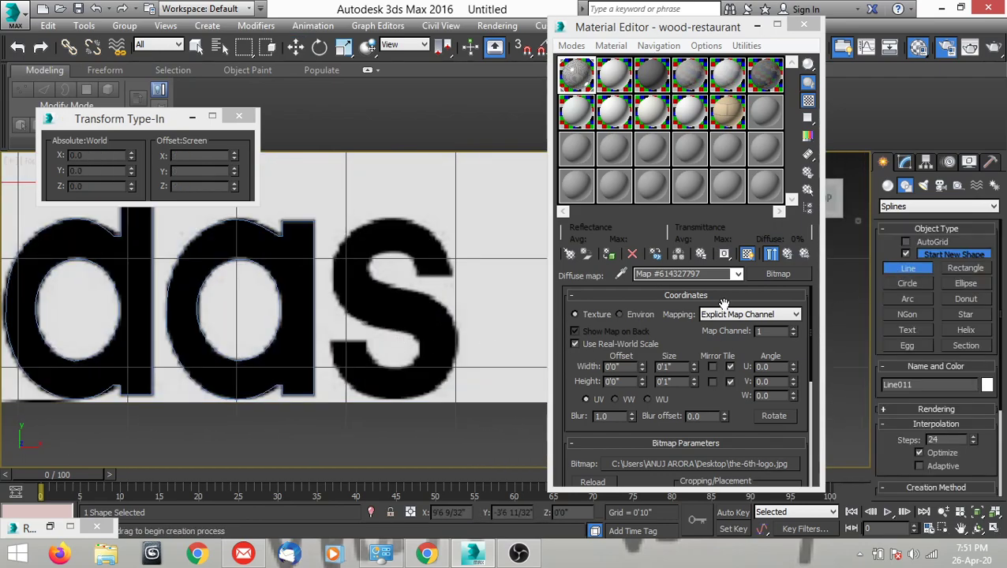
{"action": "scroll", "coordinate": [403, 290], "scroll_direction": "up", "scroll_amount": 4}
{"action": "left_click", "coordinate": [412, 287]}
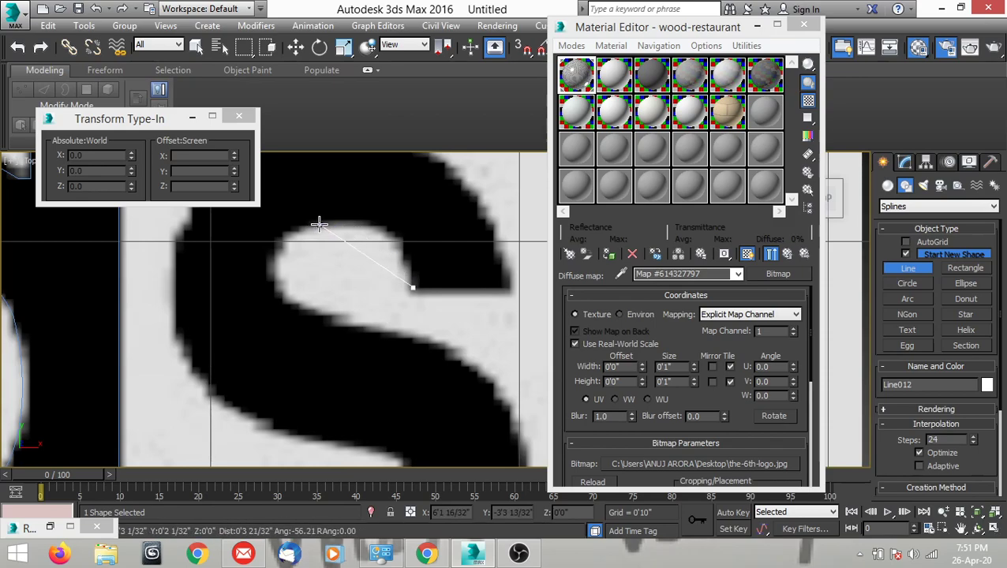
{"action": "left_click", "coordinate": [319, 226]}
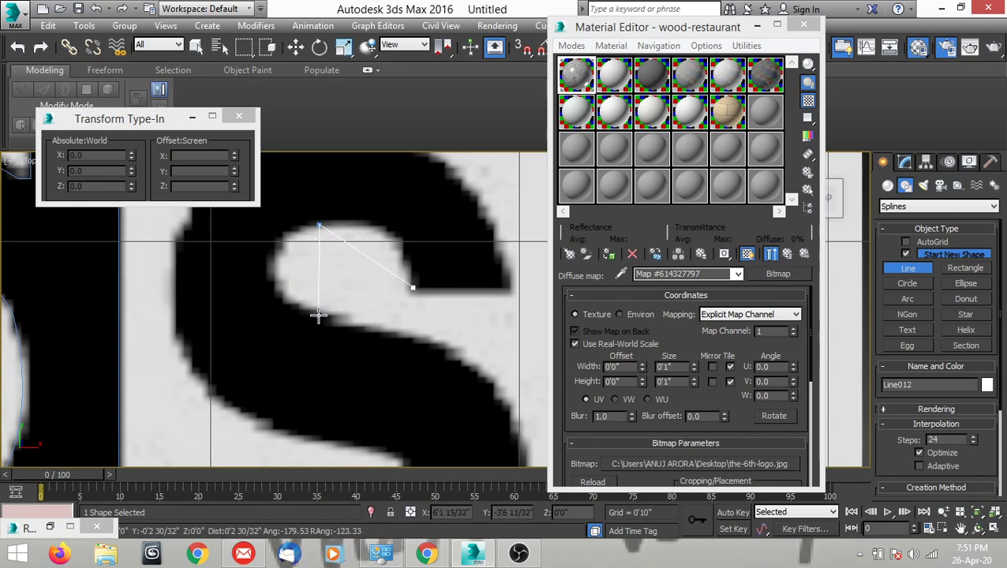
{"action": "left_click", "coordinate": [319, 315]}
Continue the line with corner points at the "s"'s lower-right extreme, its bottom and the outer corner of the lower terminal.
{"action": "scroll", "coordinate": [316, 263], "scroll_direction": "down", "scroll_amount": 3}
{"action": "scroll", "coordinate": [387, 342], "scroll_direction": "up", "scroll_amount": 2}
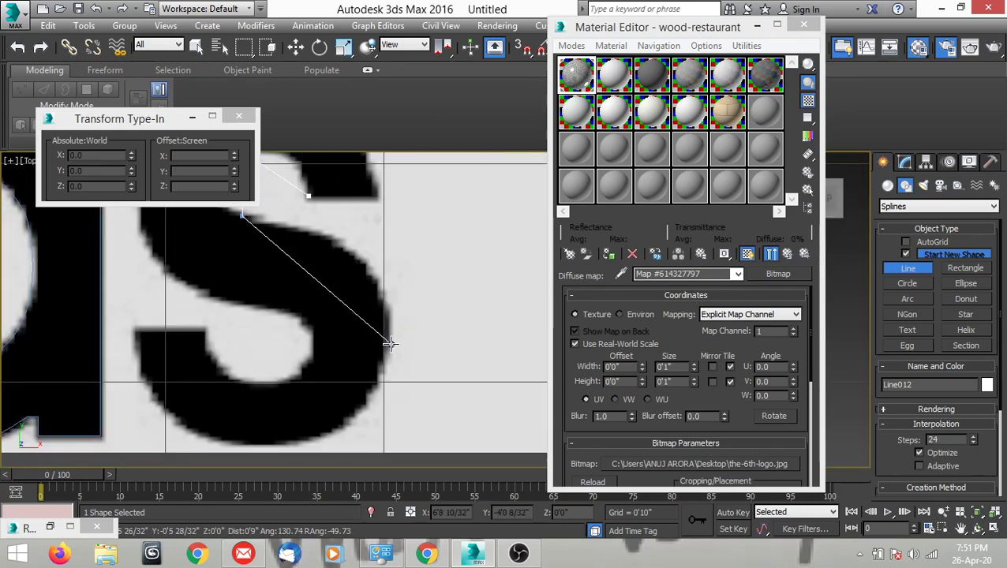
{"action": "left_click", "coordinate": [389, 343]}
{"action": "scroll", "coordinate": [432, 305], "scroll_direction": "down", "scroll_amount": 2}
{"action": "scroll", "coordinate": [387, 357], "scroll_direction": "up", "scroll_amount": 2}
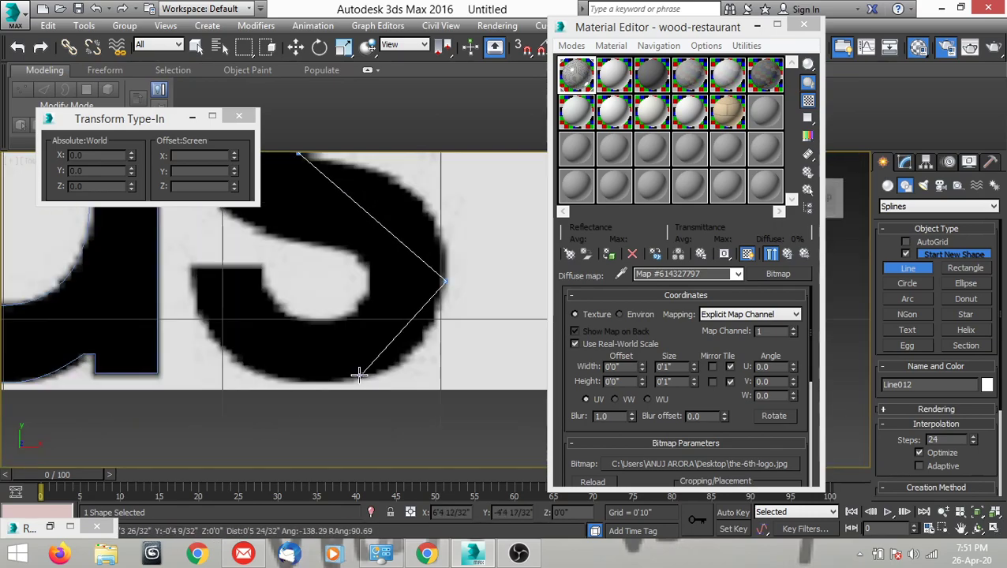
{"action": "left_click", "coordinate": [307, 382]}
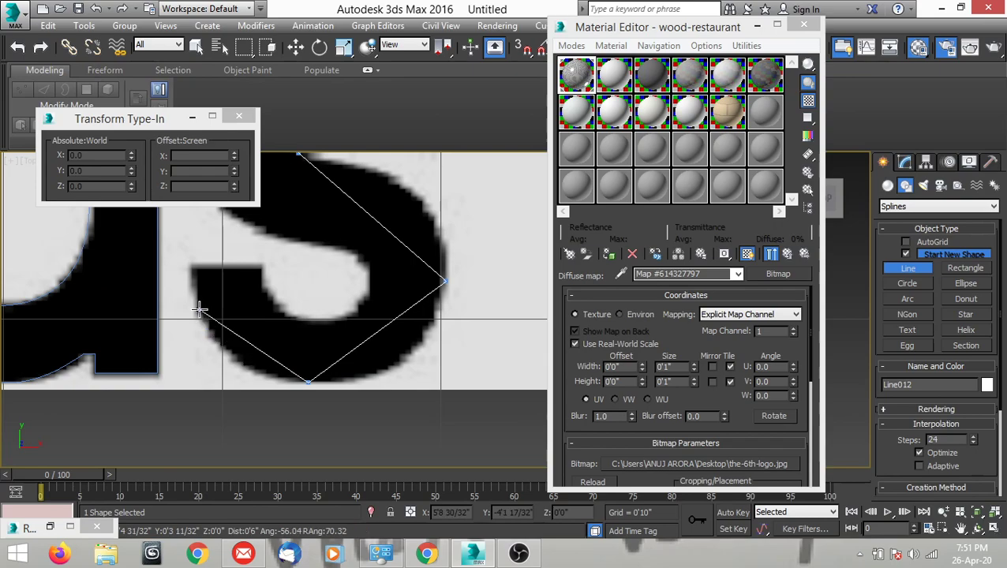
{"action": "left_click", "coordinate": [191, 269]}
{"action": "scroll", "coordinate": [225, 221], "scroll_direction": "up", "scroll_amount": 2}
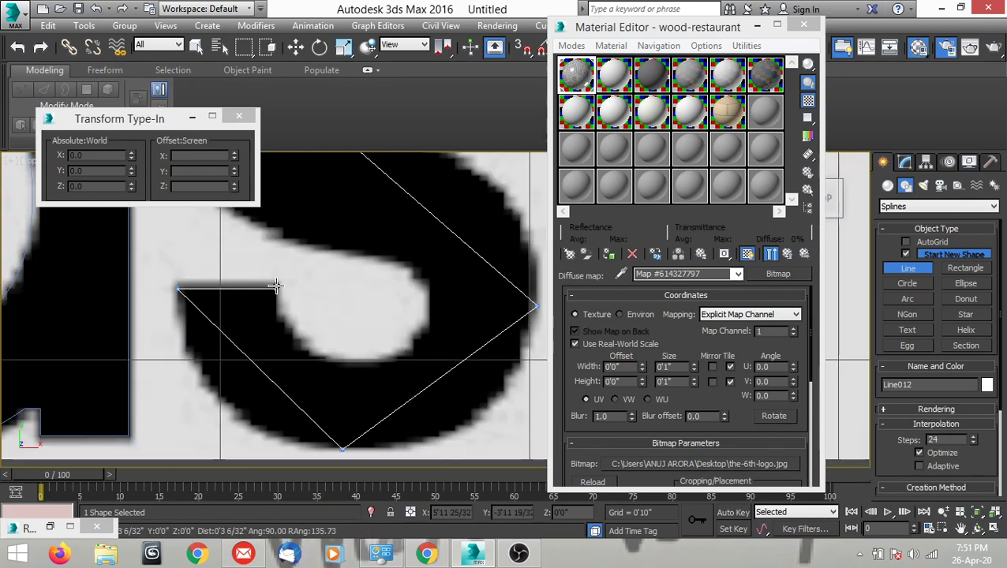
Continue the line along the lower terminal and around the lower counter to the "s"'s upper-left extreme.
{"action": "left_click", "coordinate": [361, 365]}
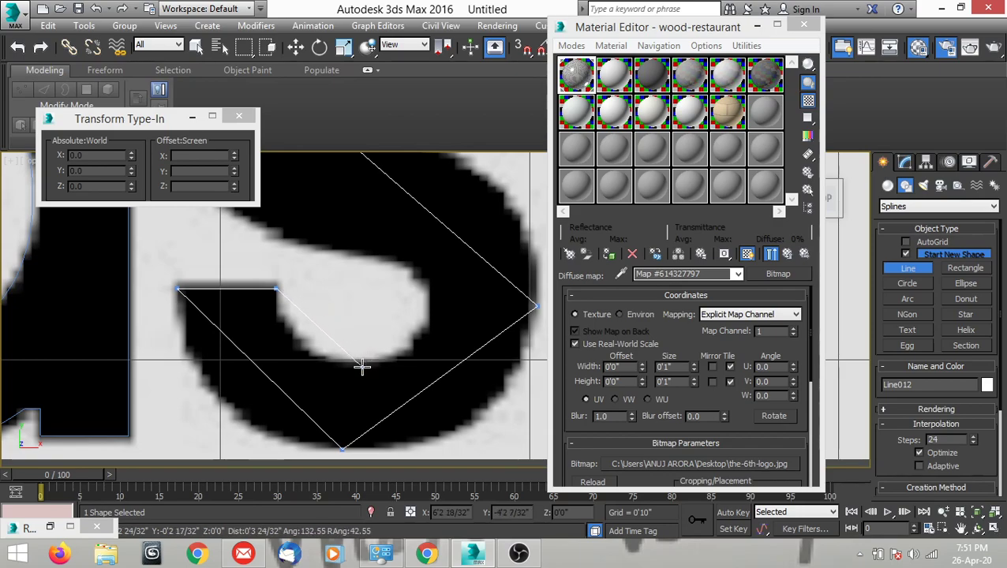
{"action": "left_click", "coordinate": [410, 270]}
{"action": "scroll", "coordinate": [402, 284], "scroll_direction": "down", "scroll_amount": 3}
{"action": "scroll", "coordinate": [329, 253], "scroll_direction": "up", "scroll_amount": 1}
{"action": "left_click", "coordinate": [327, 196]}
{"action": "middle_click_drag", "start_coordinate": [355, 224], "coordinate": [310, 322]}
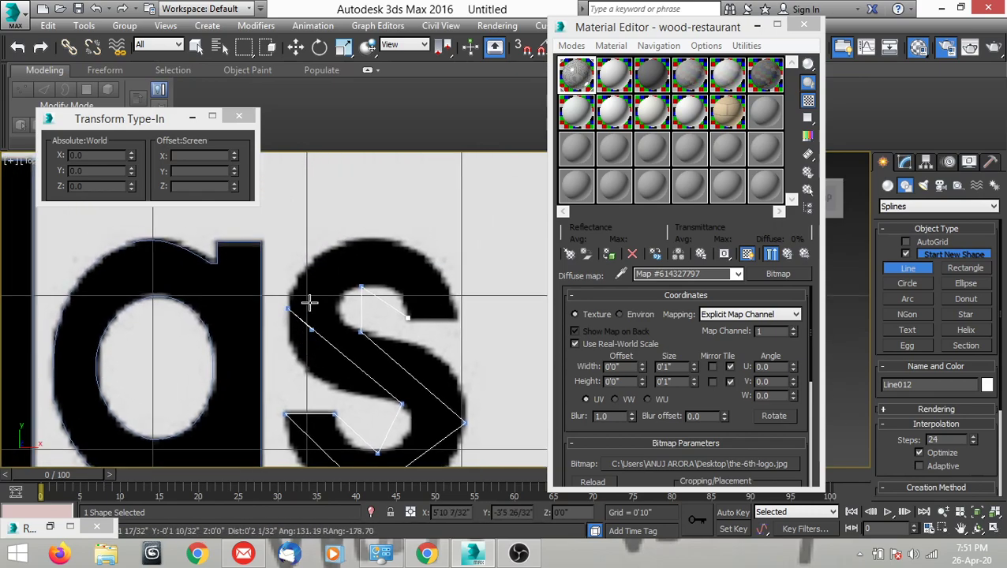
Place points at the "s"'s top and the upper terminal's outer corner, close the spline, and finish drawing.
{"action": "left_click", "coordinate": [383, 239]}
{"action": "scroll", "coordinate": [456, 323], "scroll_direction": "up", "scroll_amount": 3}
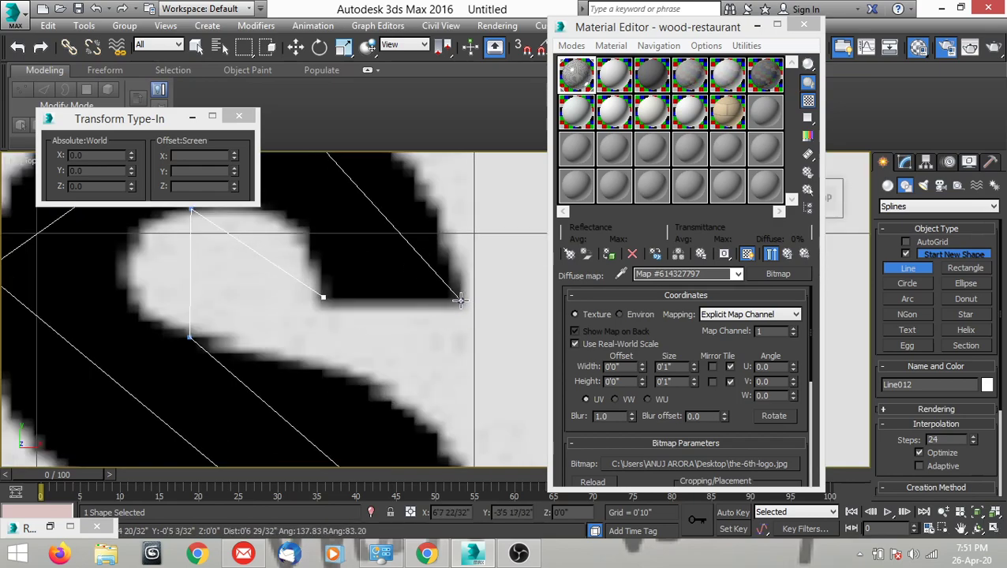
{"action": "left_click", "coordinate": [459, 298]}
{"action": "left_click", "coordinate": [487, 332]}
{"action": "left_click", "coordinate": [490, 325]}
{"action": "key", "text": "w"}
{"action": "middle_click_drag", "start_coordinate": [373, 344], "coordinate": [410, 346]}
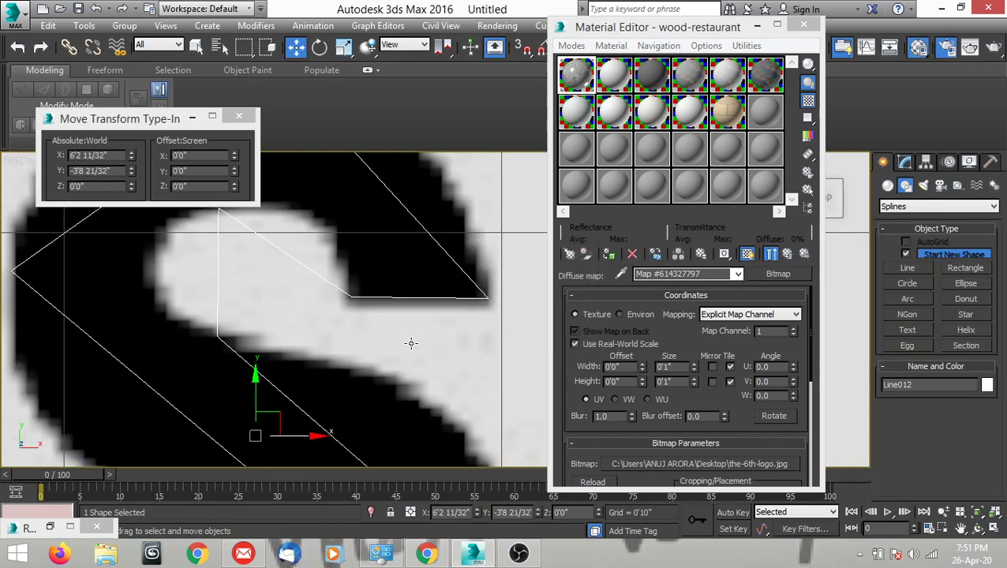
Enter vertex editing on the "s" outline, convert its top vertex to Bezier Corner, and fit the left handle to the upper-left curve.
{"action": "scroll", "coordinate": [410, 345], "scroll_direction": "down", "scroll_amount": 4}
{"action": "scroll", "coordinate": [441, 286], "scroll_direction": "up", "scroll_amount": 2}
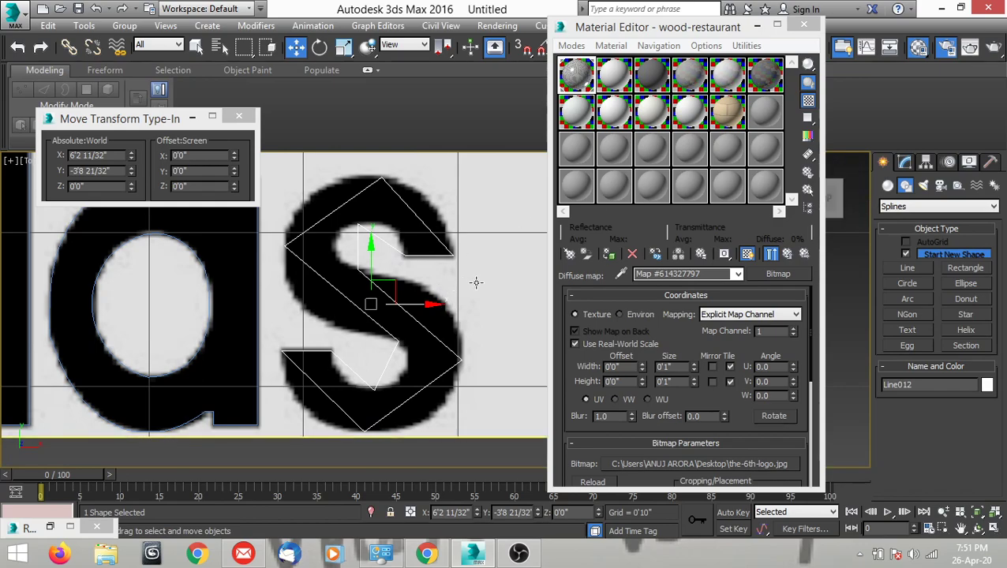
{"action": "left_click", "coordinate": [904, 161]}
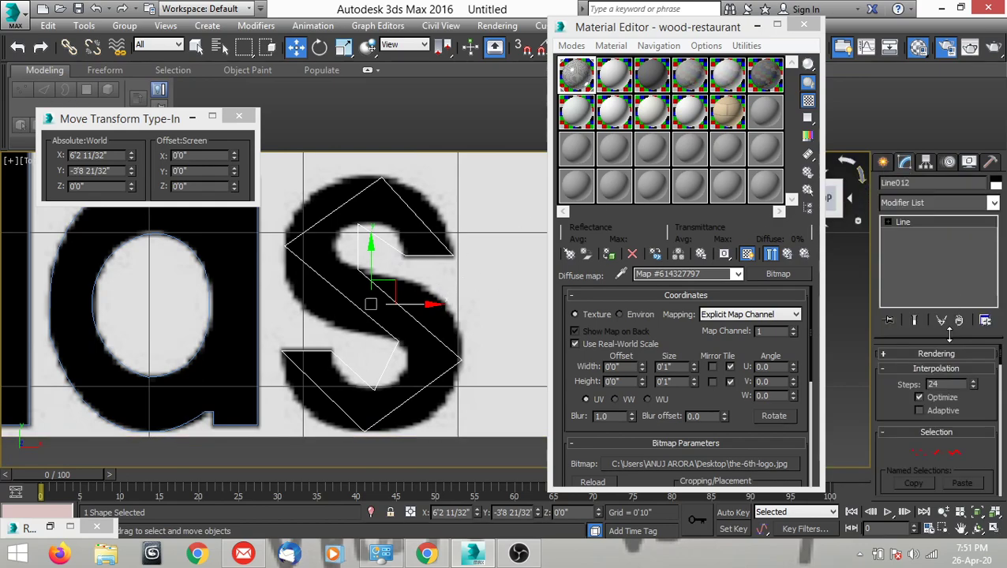
{"action": "left_click", "coordinate": [918, 453]}
{"action": "middle_click_drag", "start_coordinate": [318, 277], "coordinate": [297, 282]}
{"action": "scroll", "coordinate": [297, 283], "scroll_direction": "up", "scroll_amount": 1}
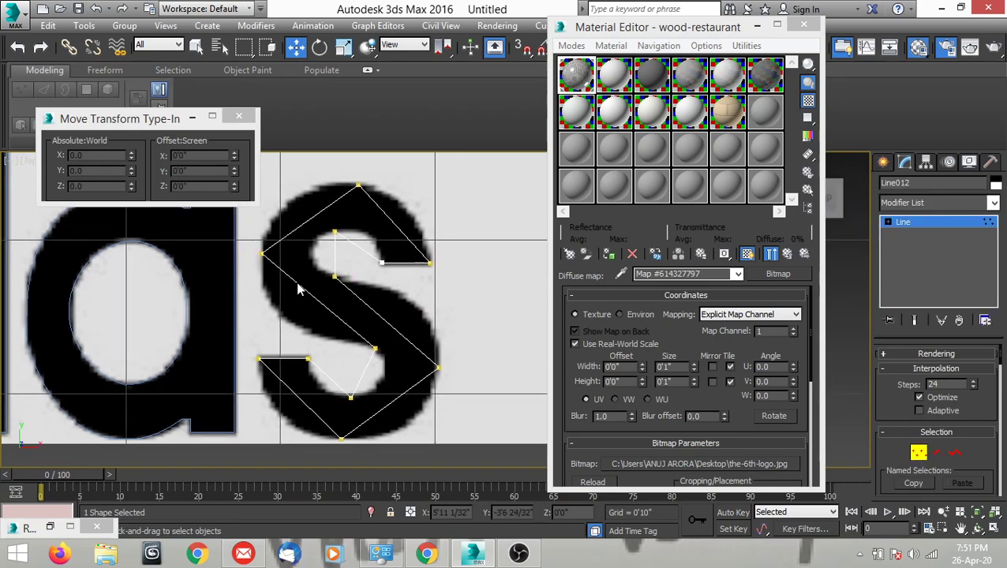
{"action": "scroll", "coordinate": [323, 245], "scroll_direction": "up", "scroll_amount": 3}
{"action": "left_click", "coordinate": [359, 186]}
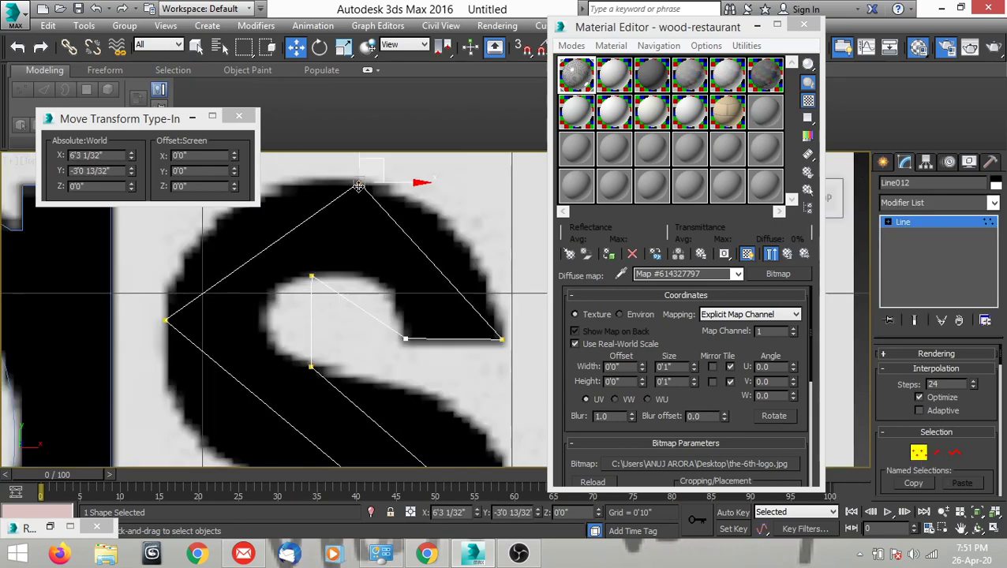
{"action": "right_click", "coordinate": [465, 216]}
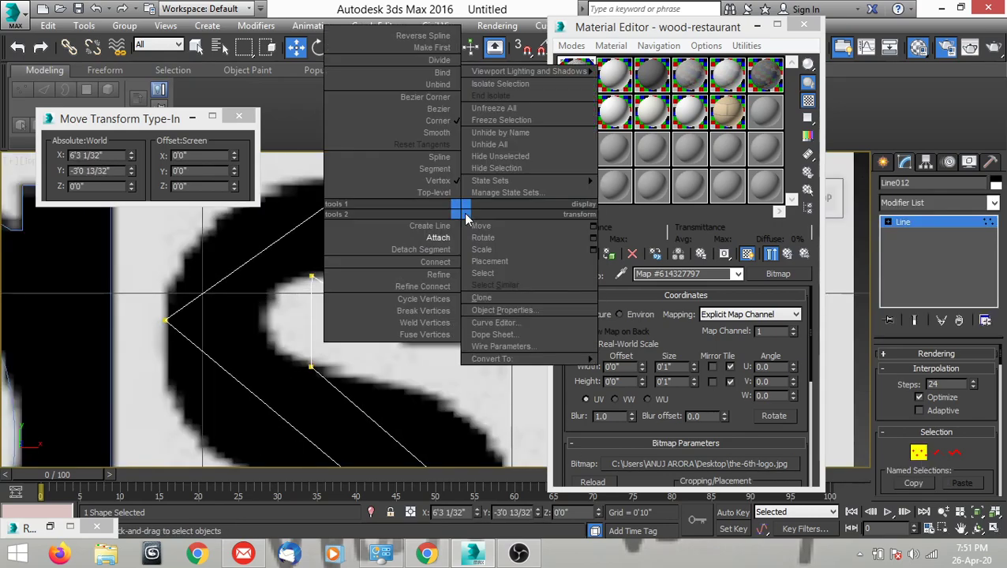
{"action": "left_click", "coordinate": [431, 100]}
{"action": "middle_click_drag", "start_coordinate": [406, 210], "coordinate": [465, 250]}
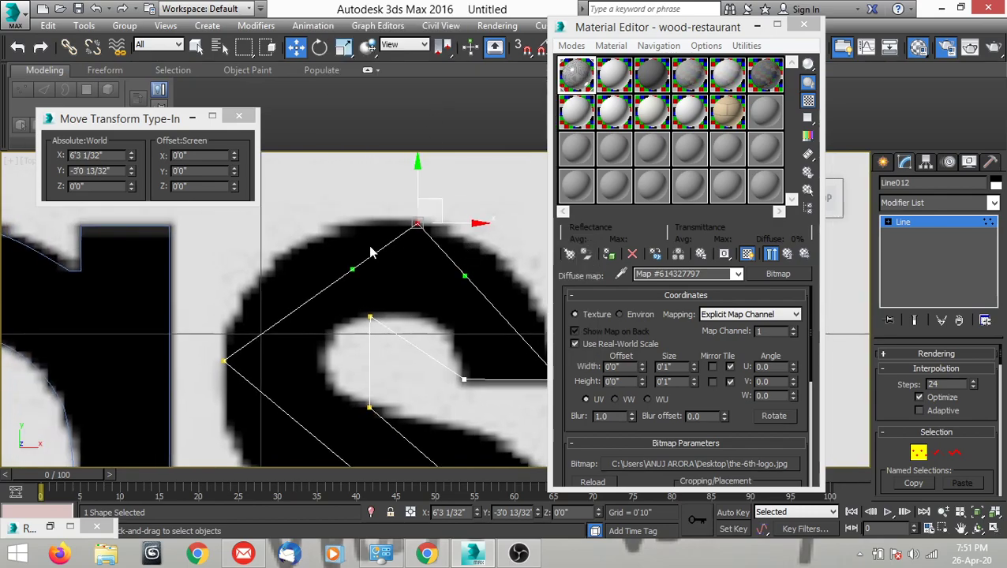
{"action": "left_click_drag", "start_coordinate": [348, 267], "coordinate": [278, 213]}
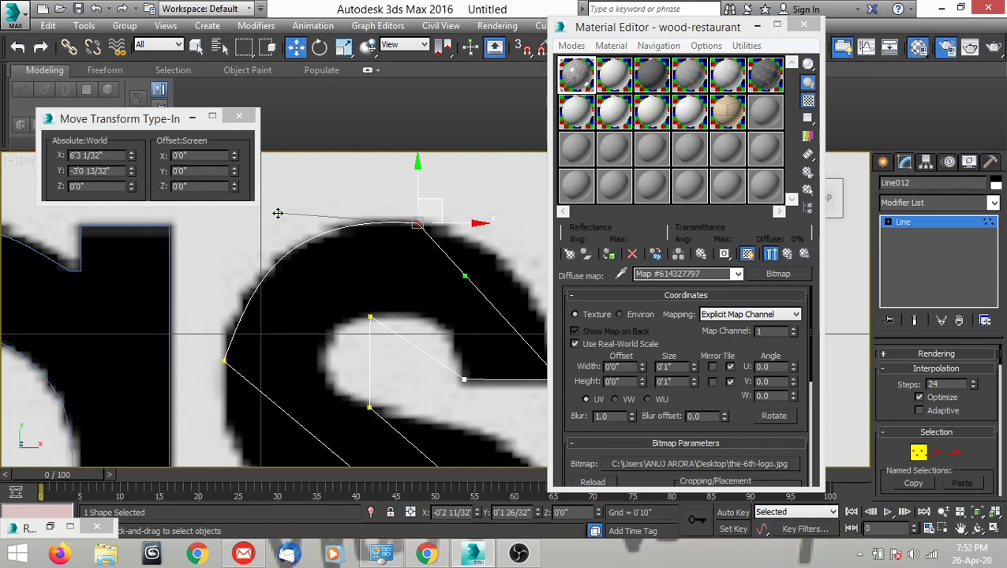
Convert the "s"'s upper-left extreme vertex to Bezier Corner and fit its lower handle to the curve leading into the lower counter.
{"action": "middle_click_drag", "start_coordinate": [294, 324], "coordinate": [344, 259]}
{"action": "left_click", "coordinate": [272, 298]}
{"action": "scroll", "coordinate": [272, 299], "scroll_direction": "down", "scroll_amount": 3}
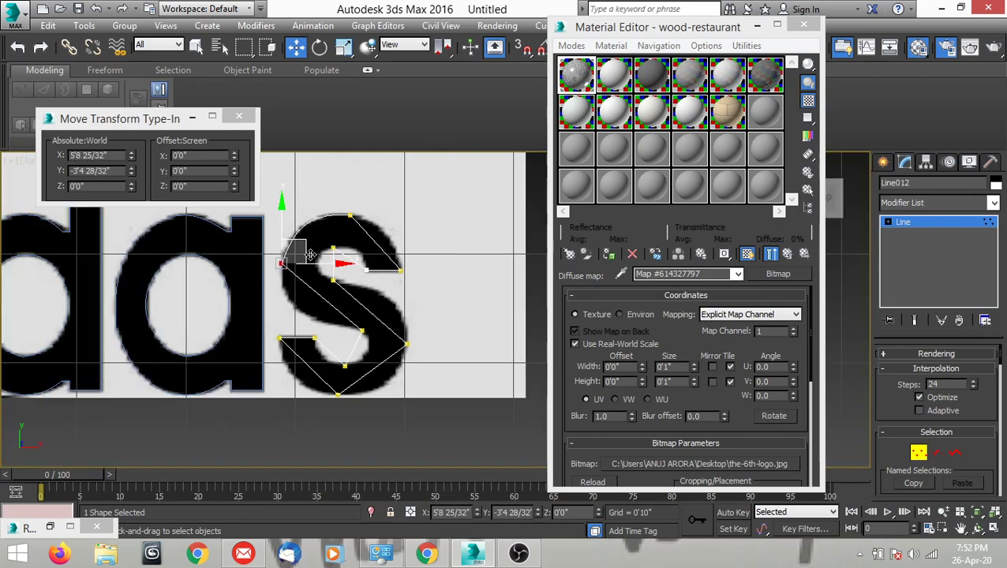
{"action": "scroll", "coordinate": [313, 283], "scroll_direction": "up", "scroll_amount": 3}
{"action": "right_click", "coordinate": [281, 273]}
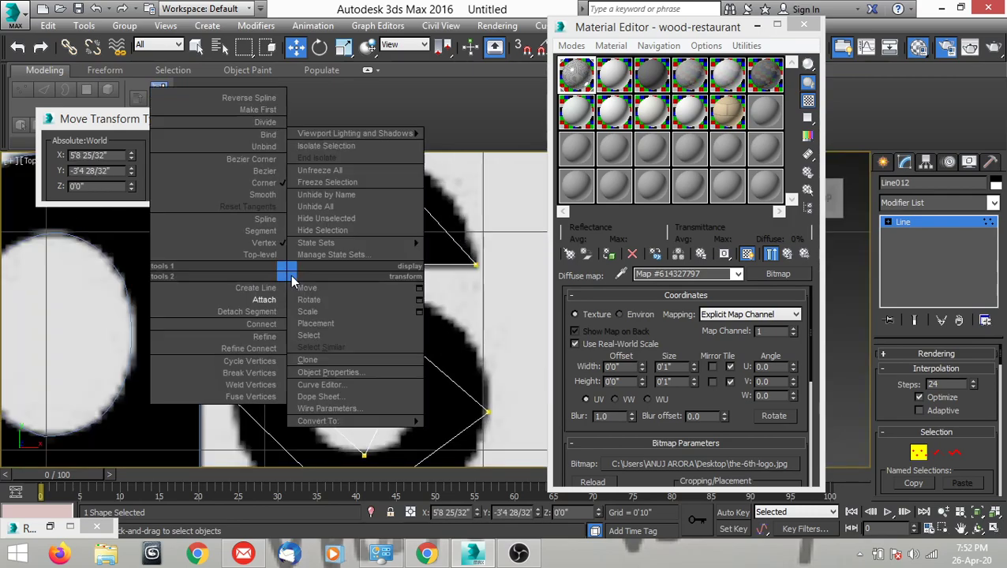
{"action": "left_click", "coordinate": [257, 160]}
{"action": "middle_click_drag", "start_coordinate": [294, 299], "coordinate": [336, 300]}
{"action": "left_click_drag", "start_coordinate": [333, 295], "coordinate": [279, 352]}
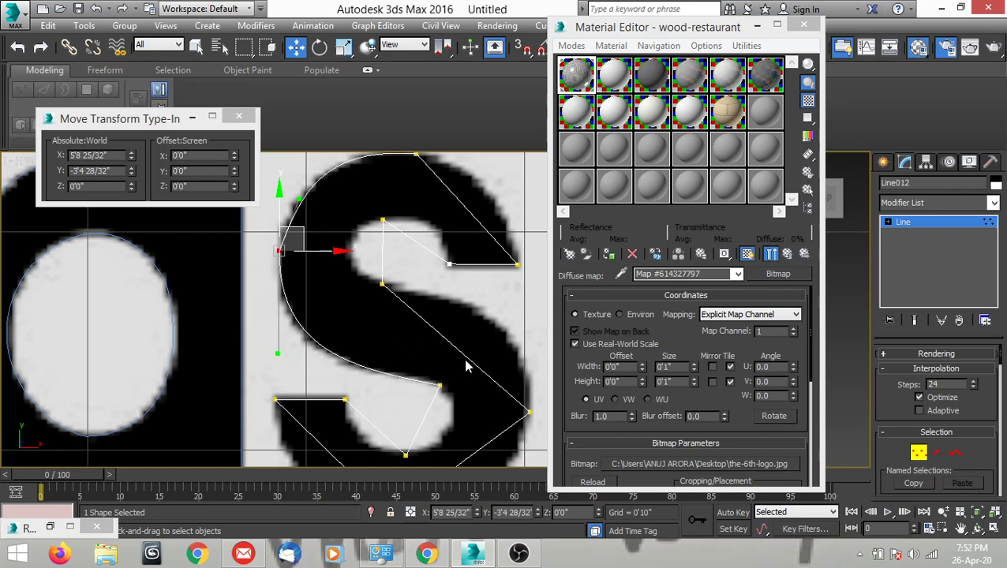
Convert the lower counter's upper-right vertex to Bezier Corner and pull its lower handle outward to follow the counter's right curve.
{"action": "scroll", "coordinate": [466, 366], "scroll_direction": "up", "scroll_amount": 5}
{"action": "left_click", "coordinate": [410, 301]}
{"action": "right_click", "coordinate": [428, 322]}
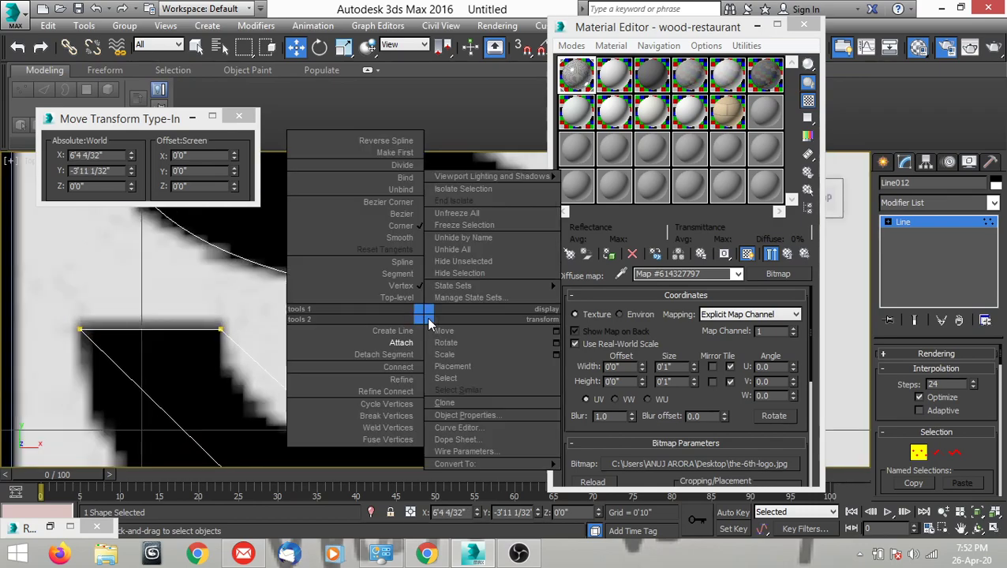
{"action": "left_click", "coordinate": [402, 204]}
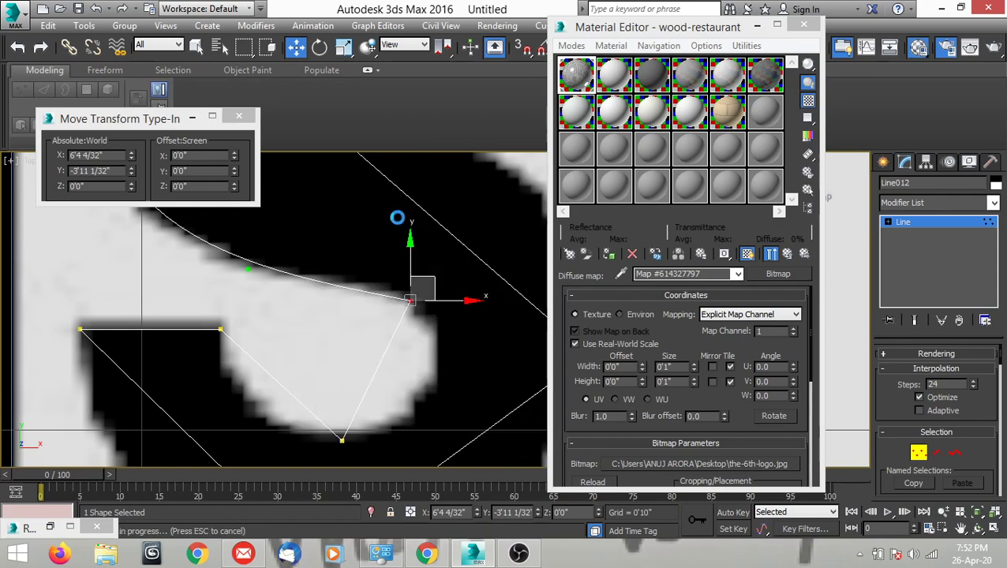
{"action": "left_click_drag", "start_coordinate": [386, 348], "coordinate": [476, 328]}
{"action": "middle_click_drag", "start_coordinate": [479, 330], "coordinate": [468, 312]}
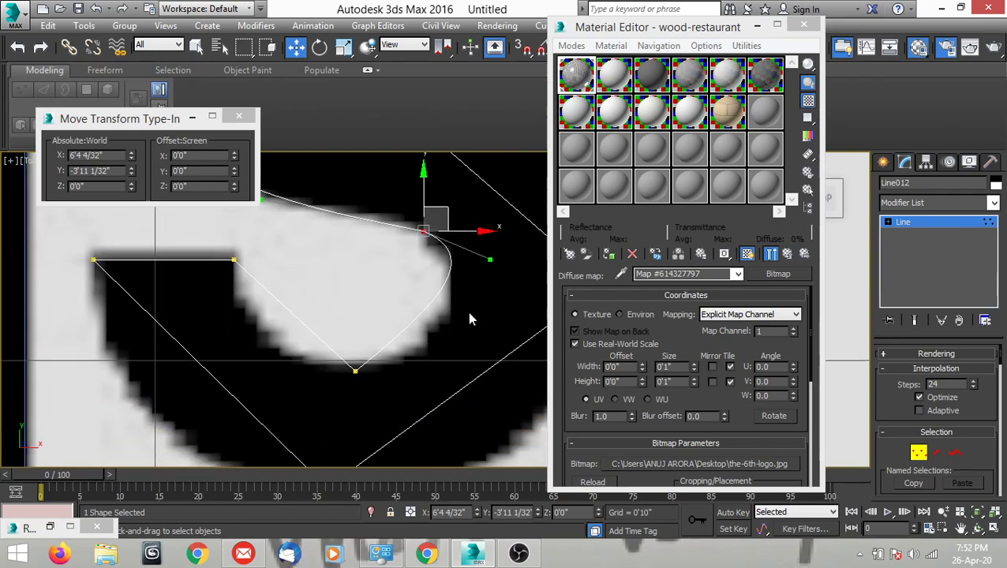
Convert the lower counter's bottom vertex to Bezier Corner and fit both handles to the counter's bottom curves.
{"action": "left_click", "coordinate": [356, 371]}
{"action": "right_click", "coordinate": [410, 377]}
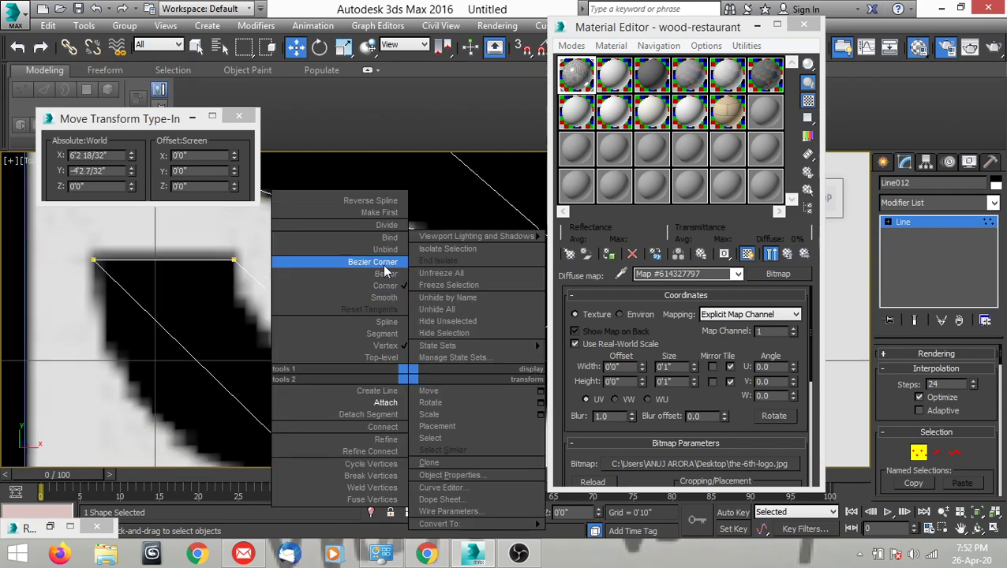
{"action": "left_click", "coordinate": [331, 261]}
{"action": "left_click_drag", "start_coordinate": [424, 316], "coordinate": [435, 378]}
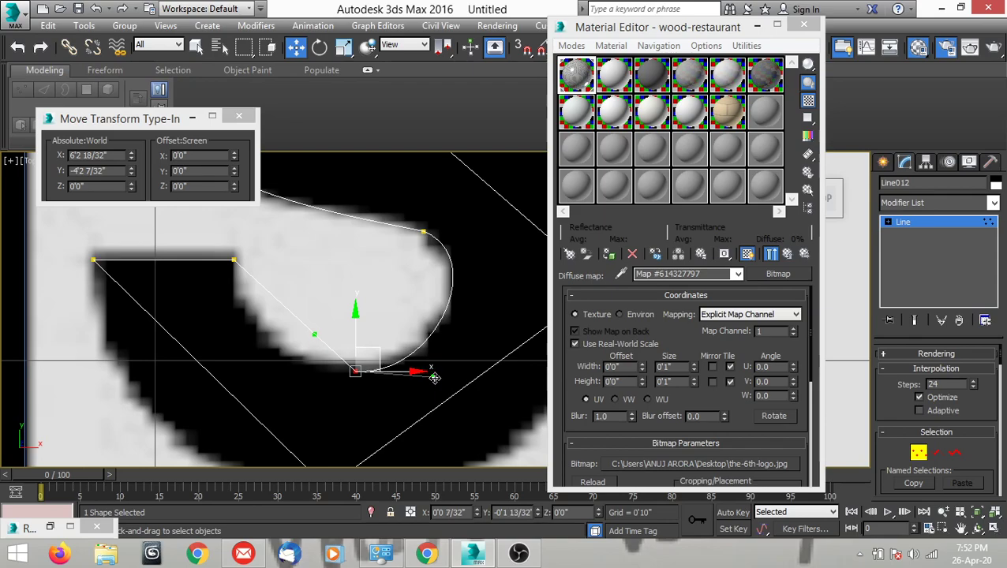
{"action": "scroll", "coordinate": [437, 374], "scroll_direction": "down", "scroll_amount": 2}
{"action": "scroll", "coordinate": [388, 329], "scroll_direction": "up", "scroll_amount": 2}
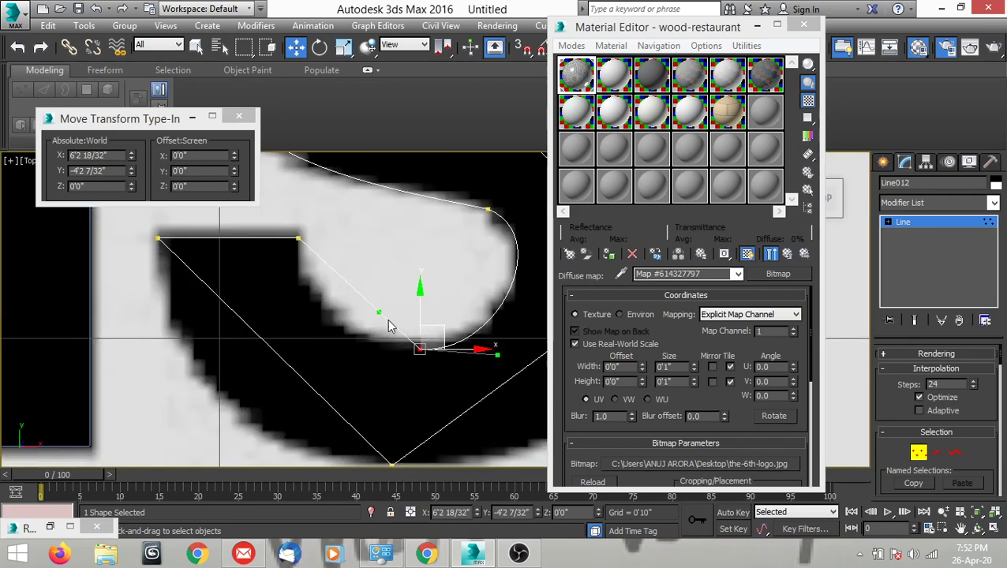
{"action": "left_click_drag", "start_coordinate": [377, 311], "coordinate": [310, 340]}
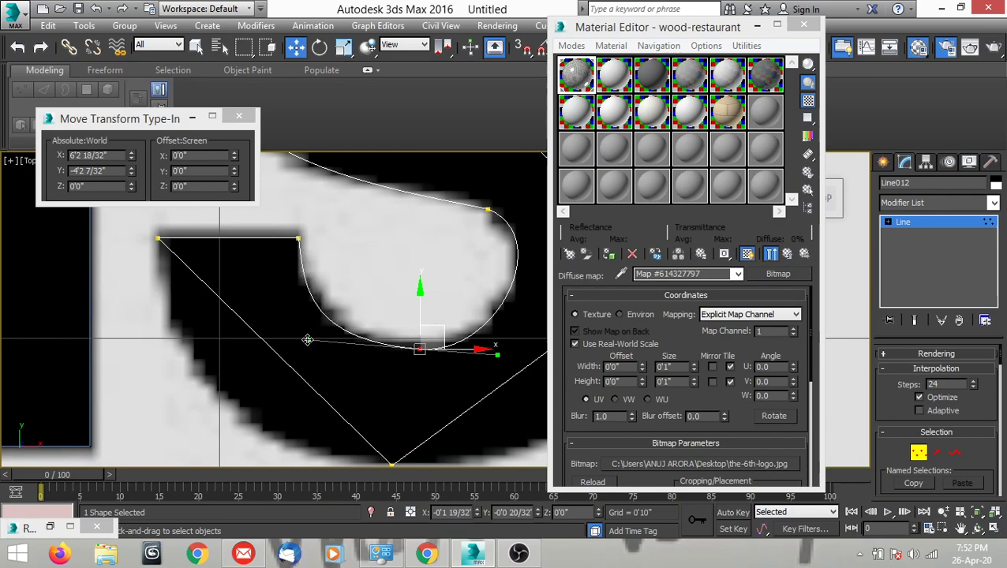
Convert the lower terminal's outer corner vertex to Bezier Corner and fit its lower handle to the "s"'s lower-left curve.
{"action": "scroll", "coordinate": [363, 346], "scroll_direction": "down", "scroll_amount": 3}
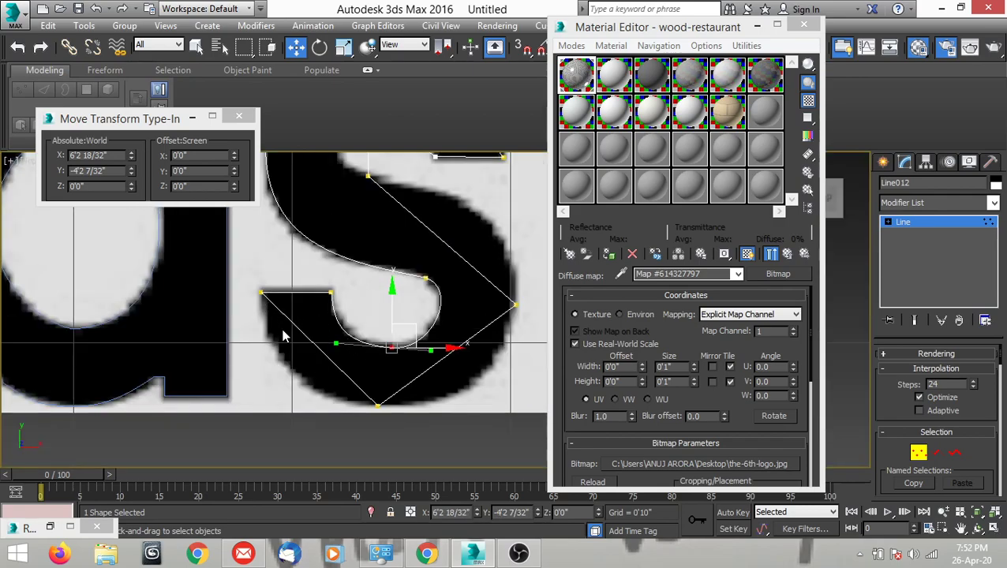
{"action": "left_click", "coordinate": [261, 294]}
{"action": "scroll", "coordinate": [264, 284], "scroll_direction": "up", "scroll_amount": 2}
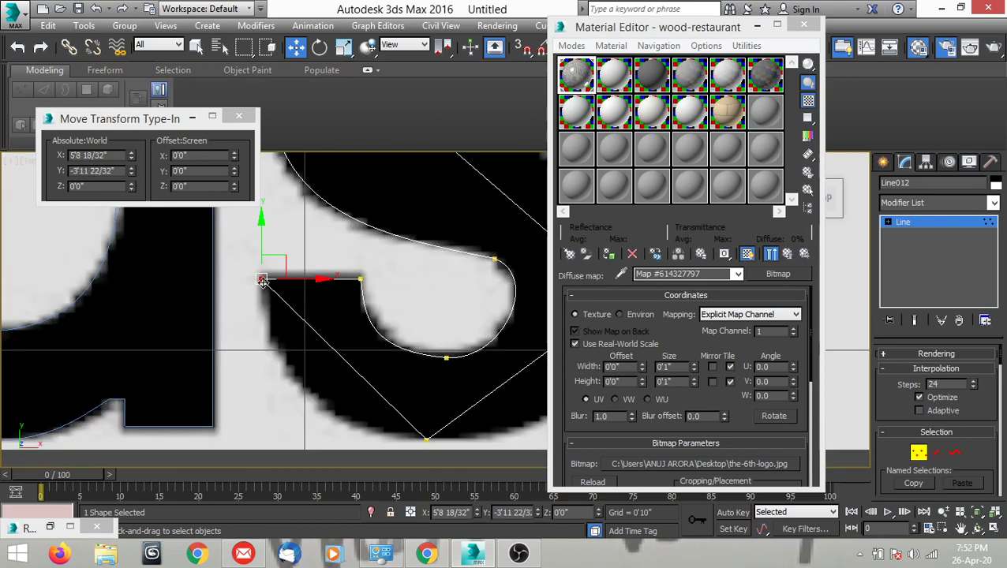
{"action": "right_click", "coordinate": [259, 319]}
{"action": "left_click", "coordinate": [229, 206]}
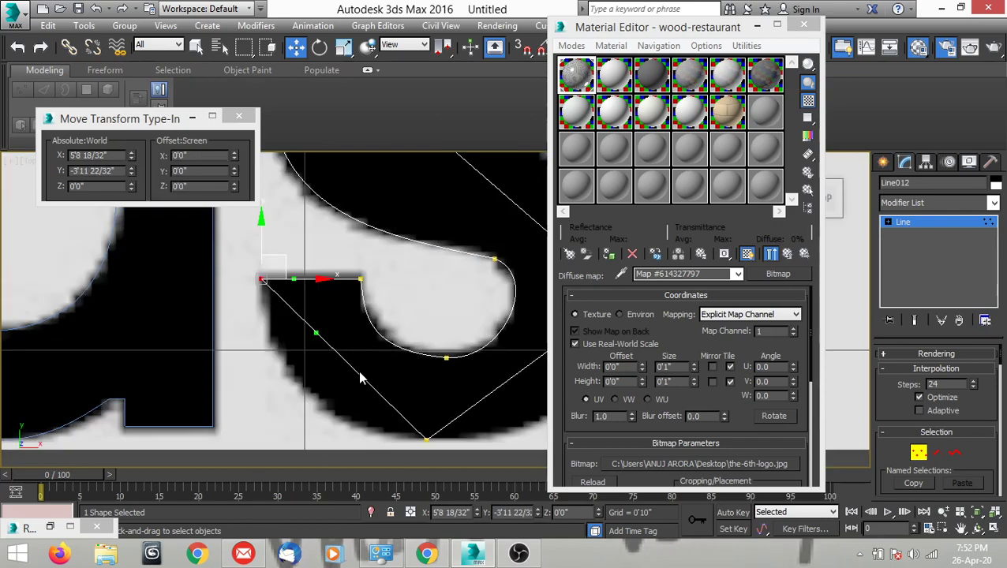
{"action": "scroll", "coordinate": [362, 290], "scroll_direction": "down", "scroll_amount": 2}
{"action": "left_click_drag", "start_coordinate": [341, 260], "coordinate": [297, 328]}
{"action": "scroll", "coordinate": [296, 328], "scroll_direction": "down", "scroll_amount": 3}
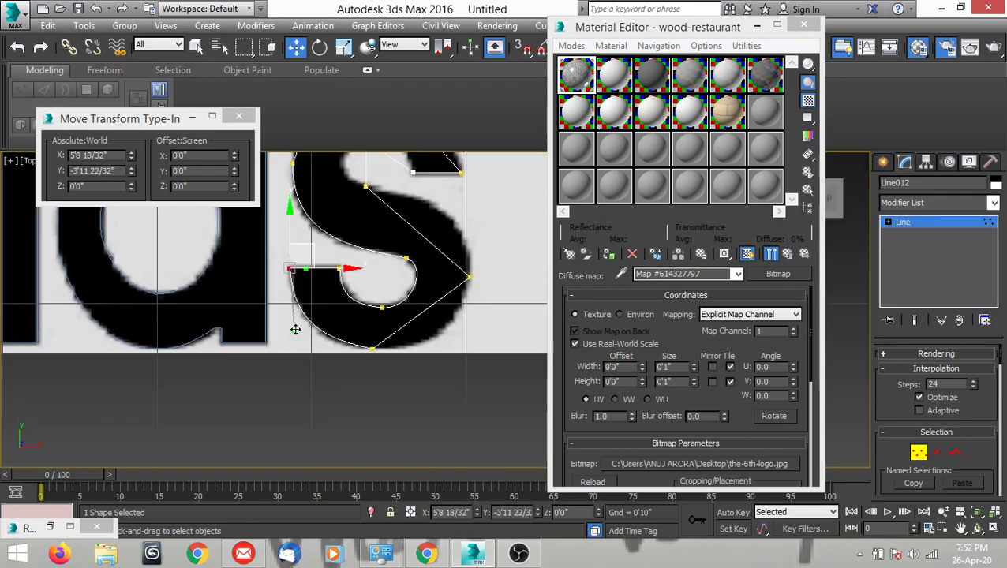
Convert the "s"'s bottom vertex to Bezier Corner and fit its right handle to the lower-right curve.
{"action": "scroll", "coordinate": [352, 347], "scroll_direction": "up", "scroll_amount": 3}
{"action": "left_click", "coordinate": [349, 363]}
{"action": "right_click", "coordinate": [412, 346]}
{"action": "left_click", "coordinate": [384, 233]}
{"action": "middle_click_drag", "start_coordinate": [385, 238], "coordinate": [299, 247]}
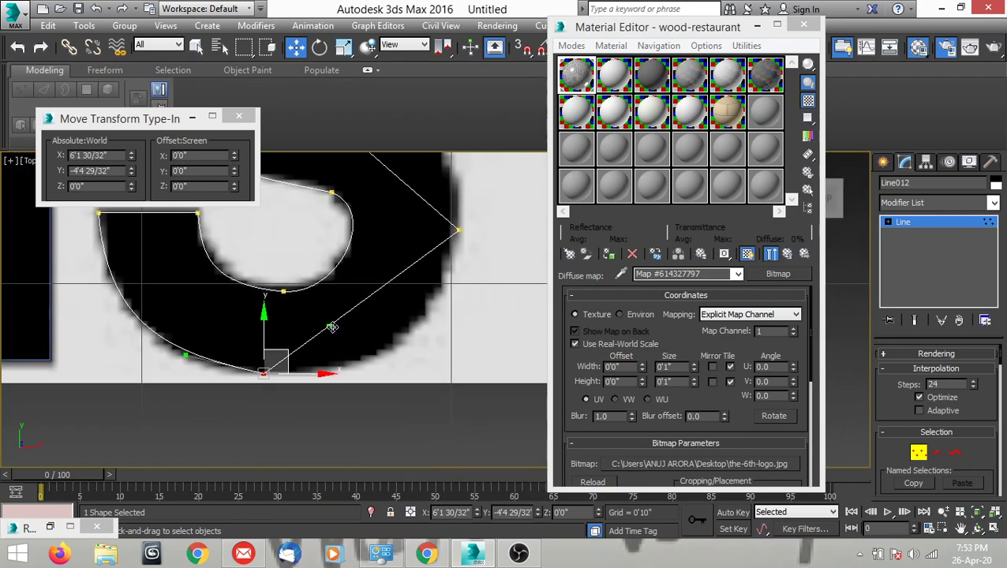
{"action": "left_click_drag", "start_coordinate": [326, 325], "coordinate": [401, 377]}
{"action": "scroll", "coordinate": [430, 278], "scroll_direction": "down", "scroll_amount": 4}
{"action": "scroll", "coordinate": [405, 292], "scroll_direction": "up", "scroll_amount": 4}
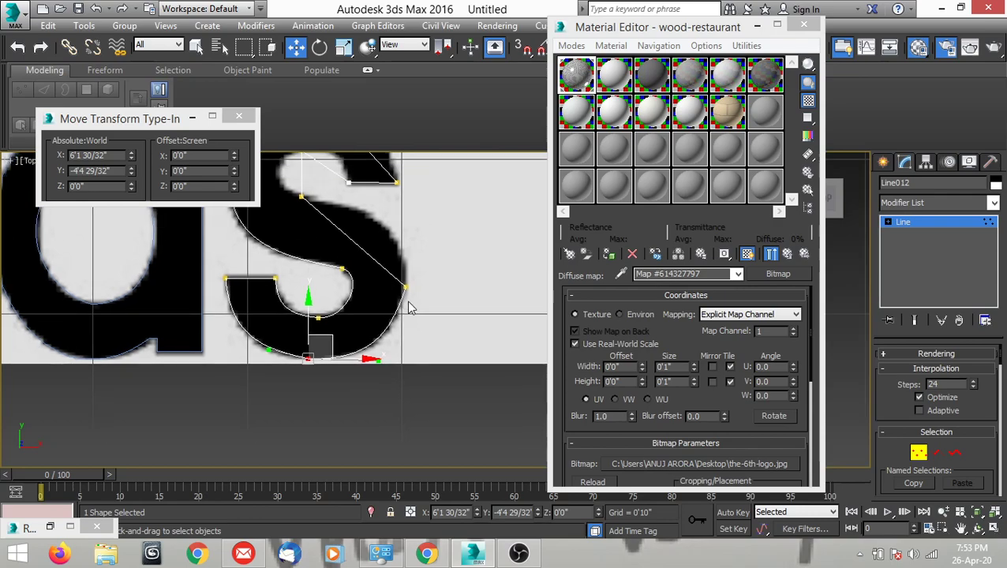
Convert the "s"'s rightmost vertex to Bezier Corner and pull its upper handle upward to follow the outer right curve.
{"action": "left_click", "coordinate": [405, 290]}
{"action": "right_click", "coordinate": [406, 288]}
{"action": "left_click", "coordinate": [393, 194]}
{"action": "middle_click_drag", "start_coordinate": [392, 194], "coordinate": [414, 350]}
{"action": "left_click_drag", "start_coordinate": [356, 387], "coordinate": [416, 299]}
{"action": "scroll", "coordinate": [442, 332], "scroll_direction": "down", "scroll_amount": 3}
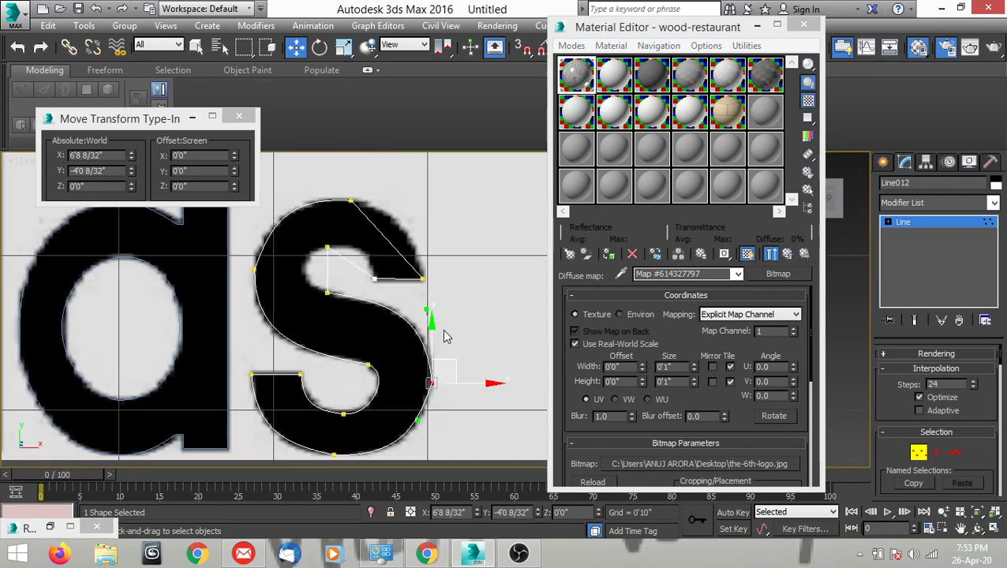
Convert the upper counter's bottom vertex to Bezier Corner.
{"action": "scroll", "coordinate": [367, 324], "scroll_direction": "up", "scroll_amount": 5}
{"action": "left_click", "coordinate": [361, 302]}
{"action": "right_click", "coordinate": [373, 324]}
{"action": "left_click", "coordinate": [323, 203]}
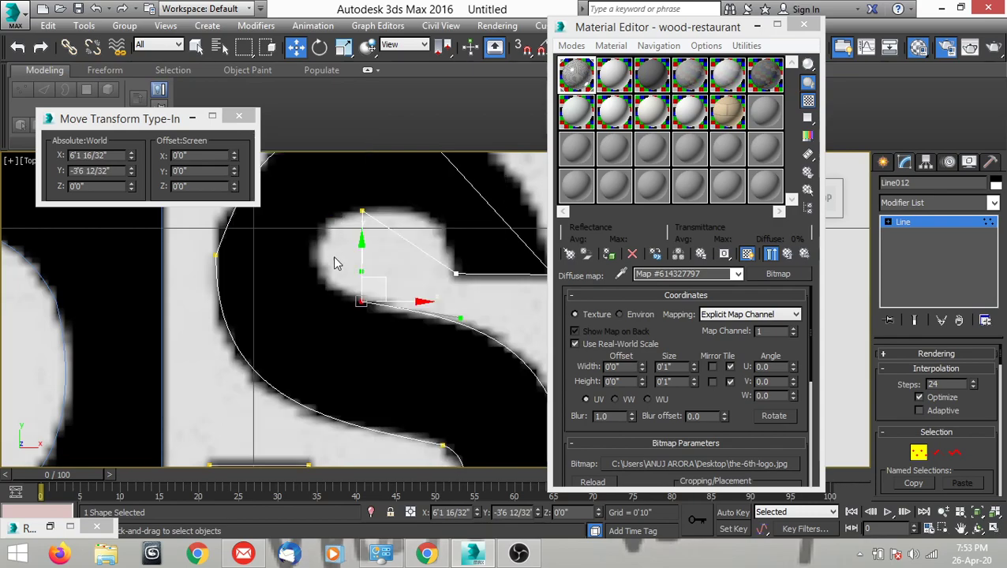
{"action": "middle_click_drag", "start_coordinate": [355, 276], "coordinate": [387, 315]}
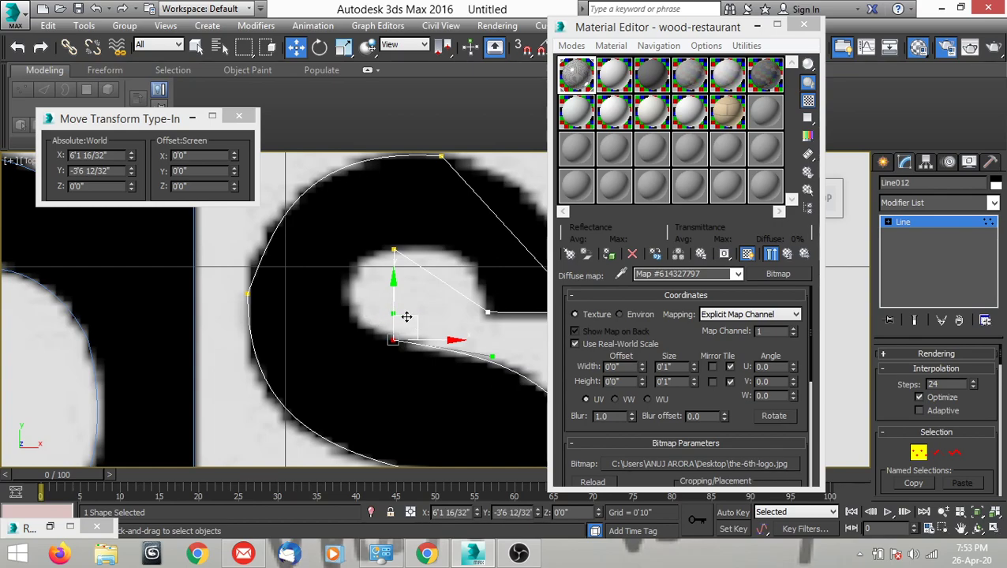
{"action": "scroll", "coordinate": [404, 319], "scroll_direction": "up", "scroll_amount": 3}
{"action": "scroll", "coordinate": [400, 341], "scroll_direction": "down", "scroll_amount": 3}
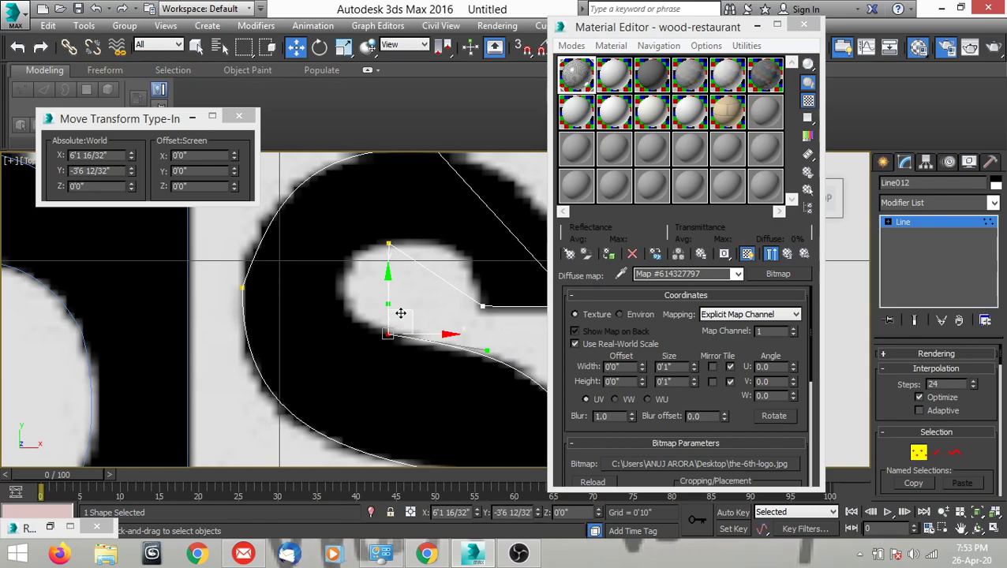
{"action": "left_click_drag", "start_coordinate": [389, 304], "coordinate": [380, 305]}
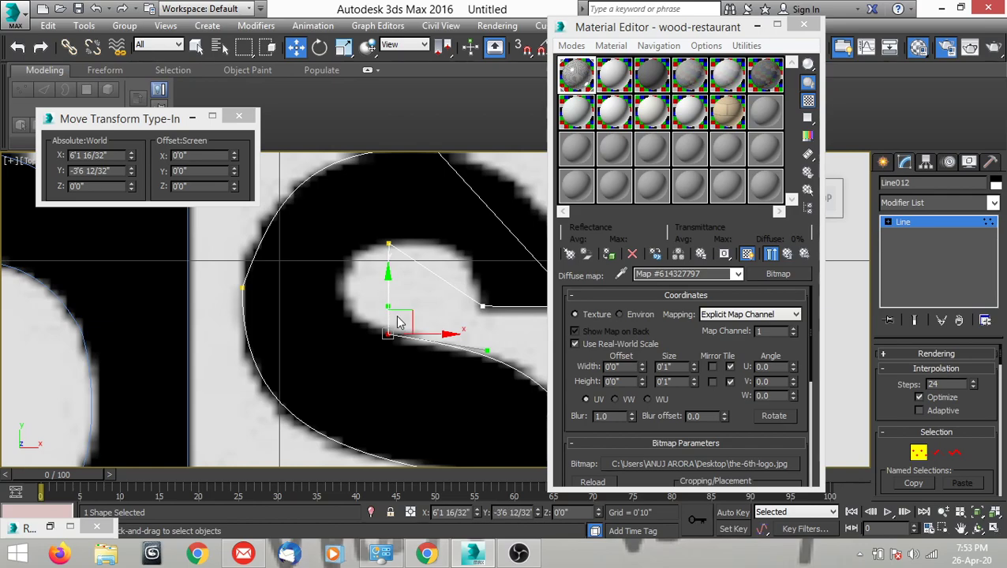
{"action": "scroll", "coordinate": [389, 302], "scroll_direction": "up", "scroll_amount": 1}
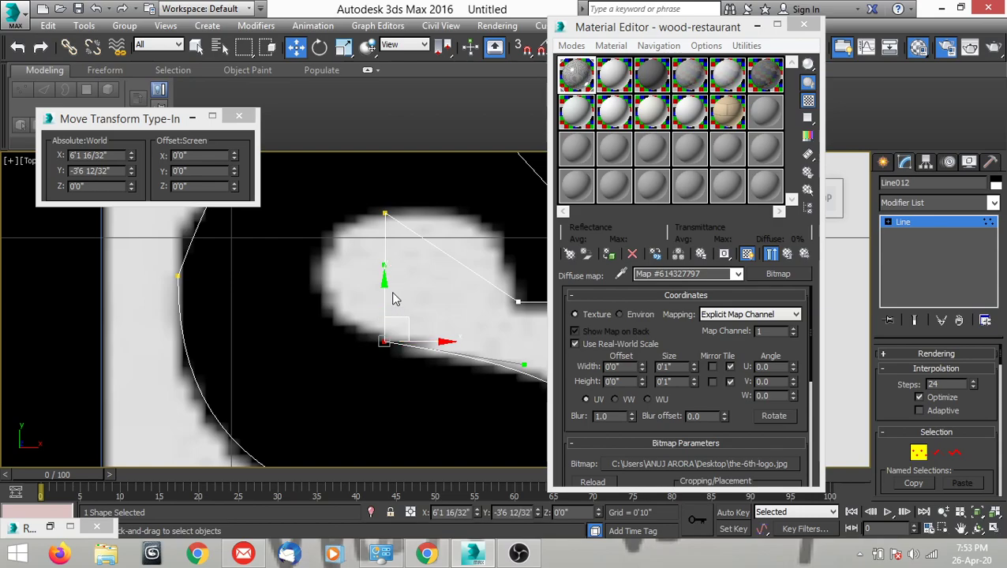
Pull the left handle of the upper counter's bottom vertex outward to fit the counter's left curve.
{"action": "left_click_drag", "start_coordinate": [385, 268], "coordinate": [335, 276]}
{"action": "middle_click_drag", "start_coordinate": [361, 290], "coordinate": [382, 289]}
{"action": "left_click_drag", "start_coordinate": [363, 265], "coordinate": [304, 287]}
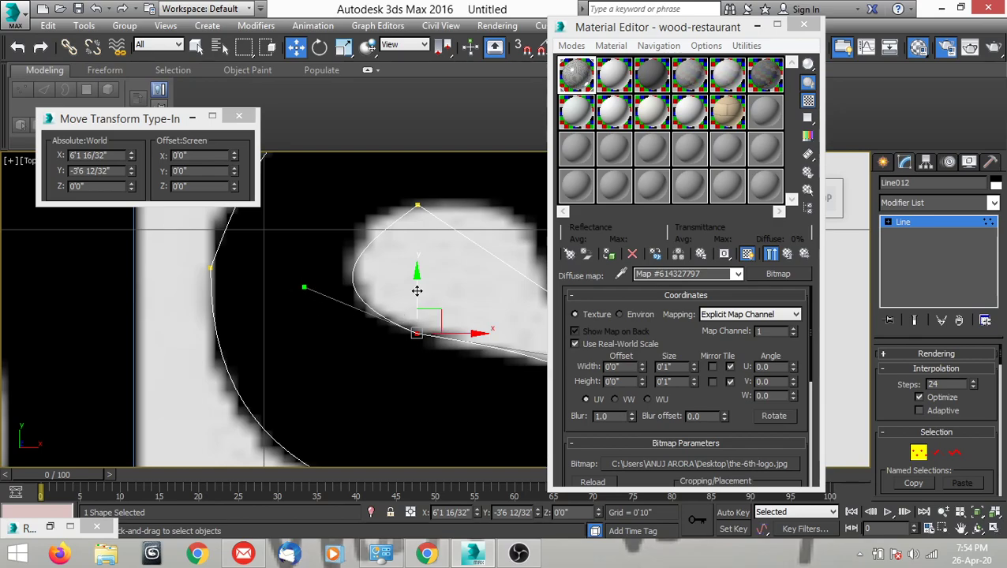
{"action": "left_click_drag", "start_coordinate": [304, 288], "coordinate": [298, 289]}
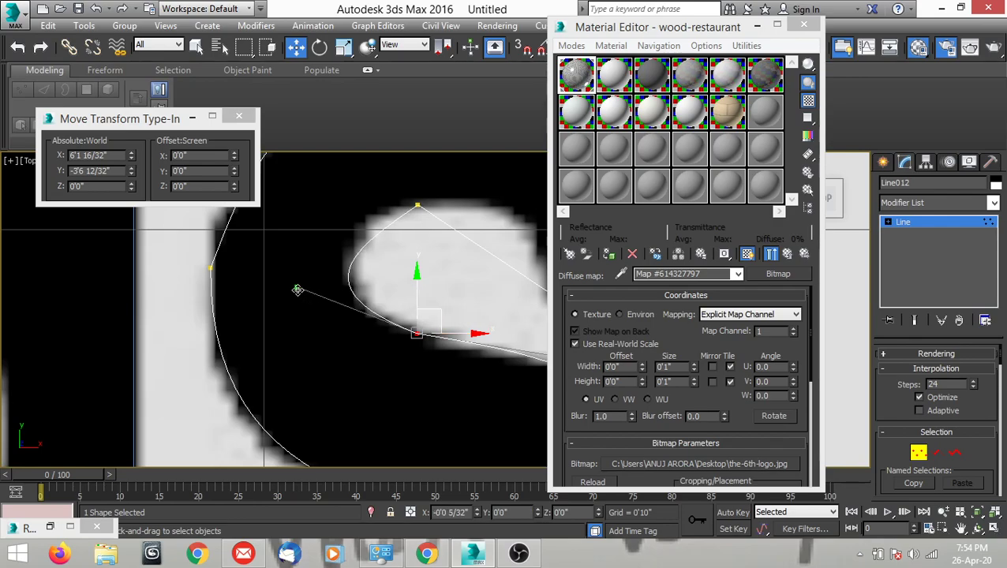
{"action": "middle_click_drag", "start_coordinate": [456, 294], "coordinate": [441, 313]}
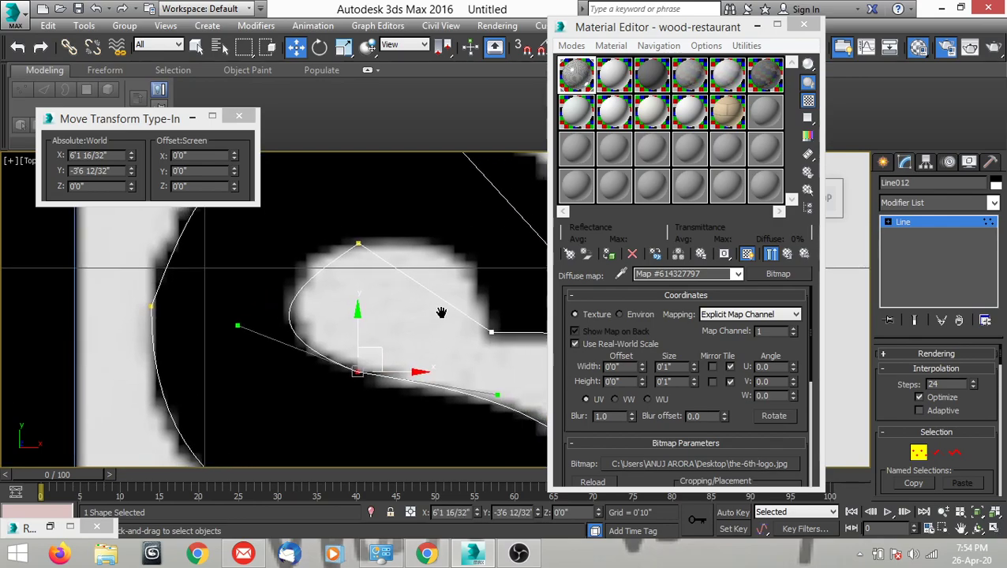
Convert the upper counter's top vertex to Bezier Corner and fit both handles to the counter's top-left and top-right curves.
{"action": "left_click", "coordinate": [358, 245]}
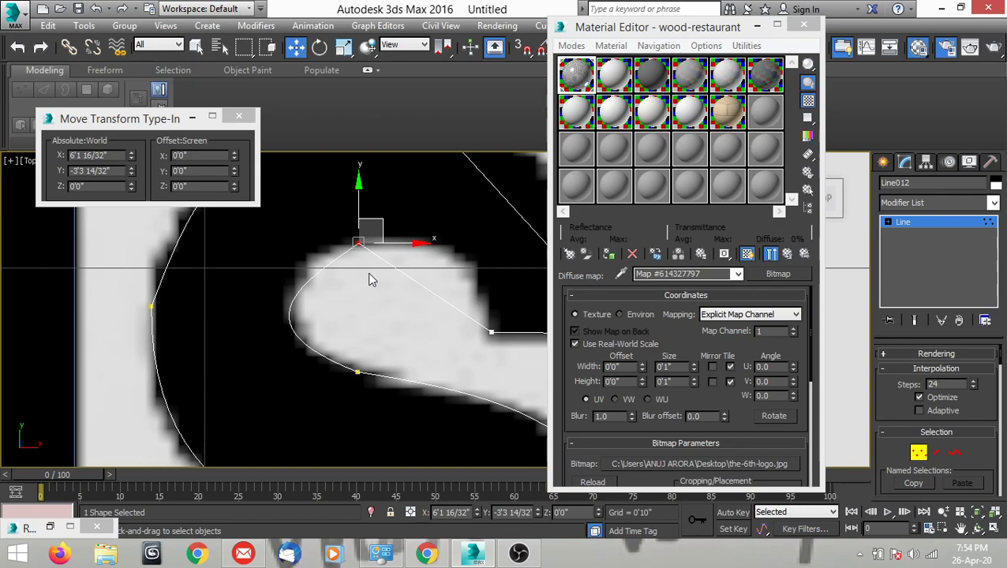
{"action": "right_click", "coordinate": [368, 272]}
{"action": "left_click", "coordinate": [282, 160]}
{"action": "middle_click_drag", "start_coordinate": [321, 162], "coordinate": [370, 291]}
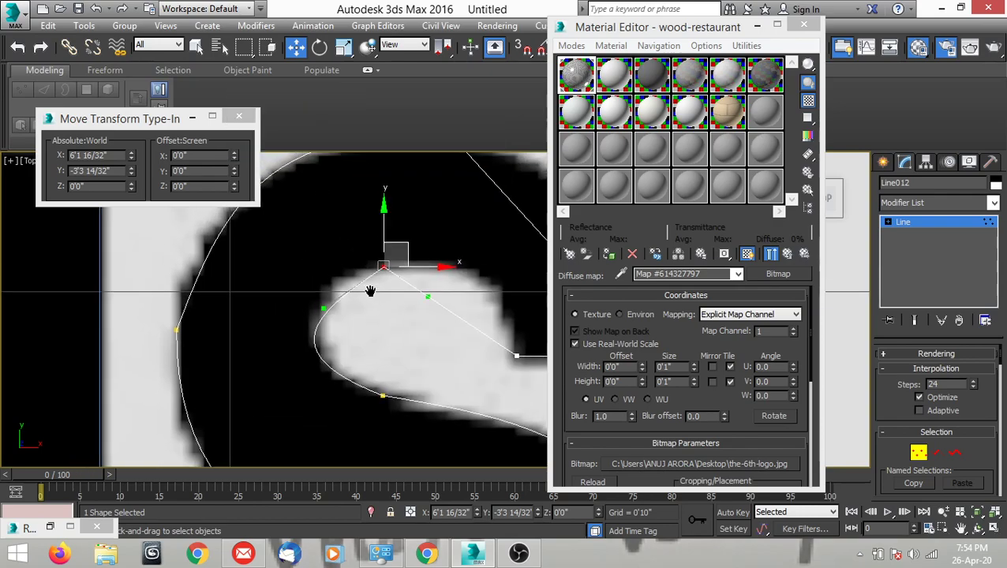
{"action": "left_click_drag", "start_coordinate": [321, 308], "coordinate": [323, 263]}
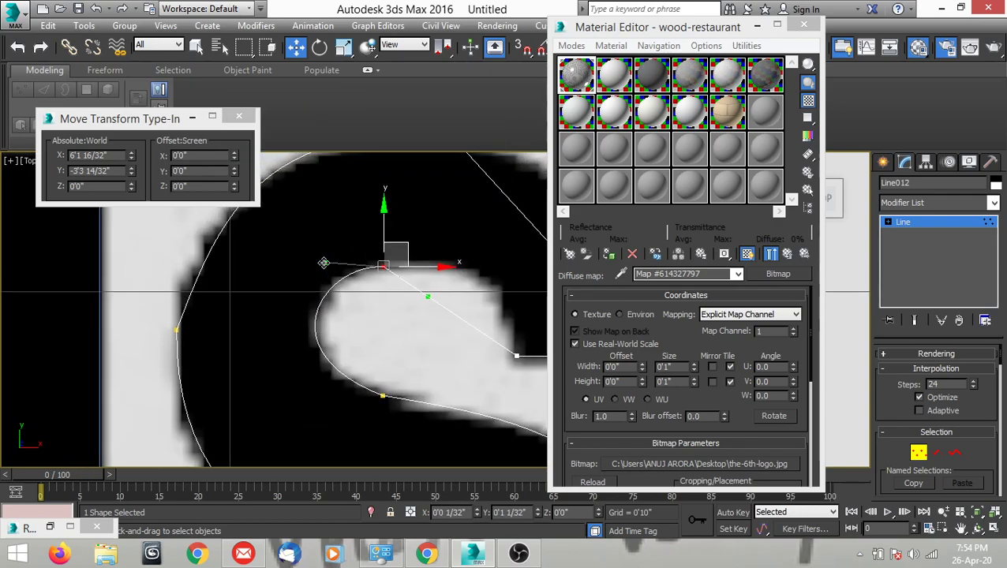
{"action": "scroll", "coordinate": [323, 263], "scroll_direction": "down", "scroll_amount": 3}
{"action": "scroll", "coordinate": [336, 292], "scroll_direction": "up", "scroll_amount": 3}
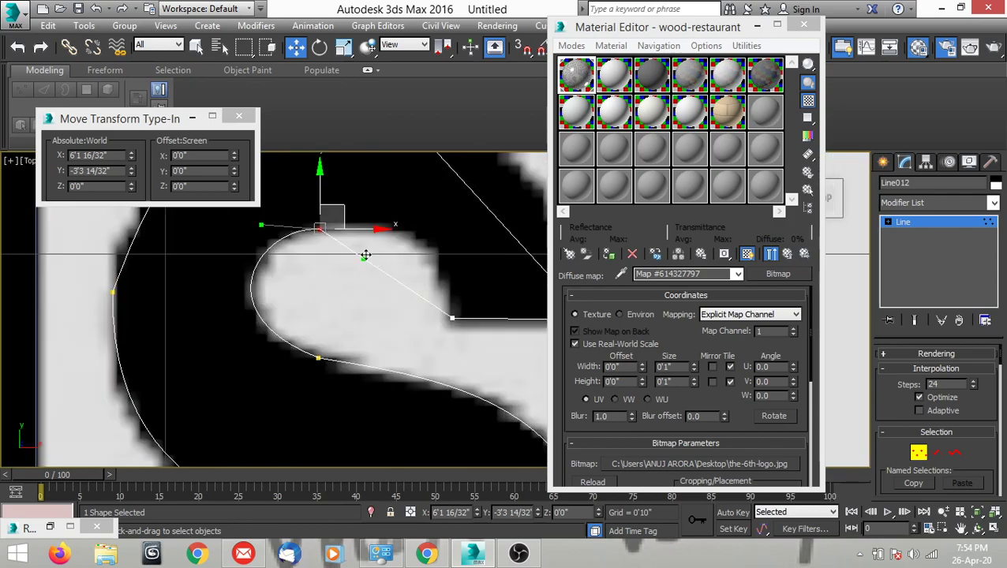
{"action": "left_click_drag", "start_coordinate": [365, 258], "coordinate": [436, 210]}
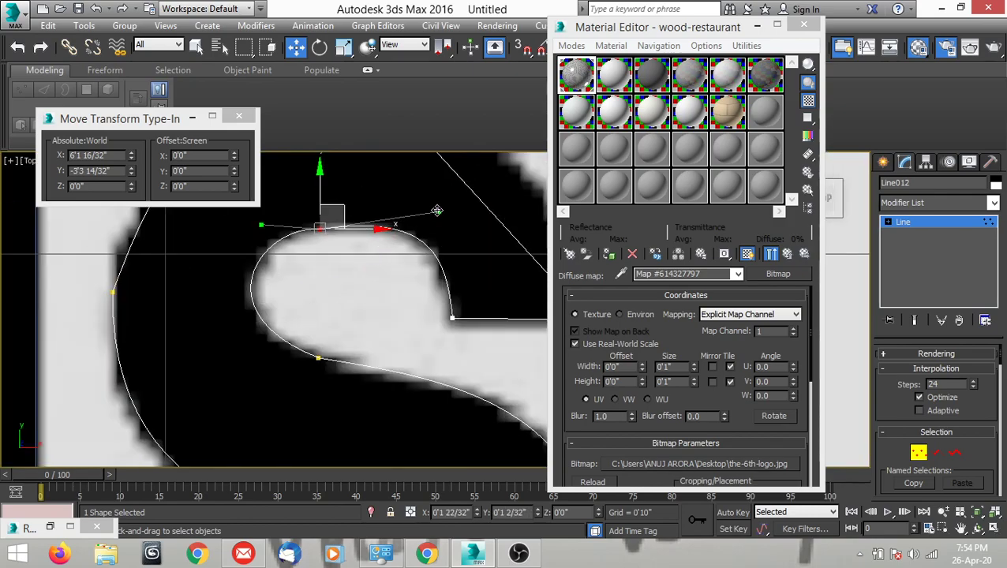
{"action": "scroll", "coordinate": [366, 274], "scroll_direction": "down", "scroll_amount": 3}
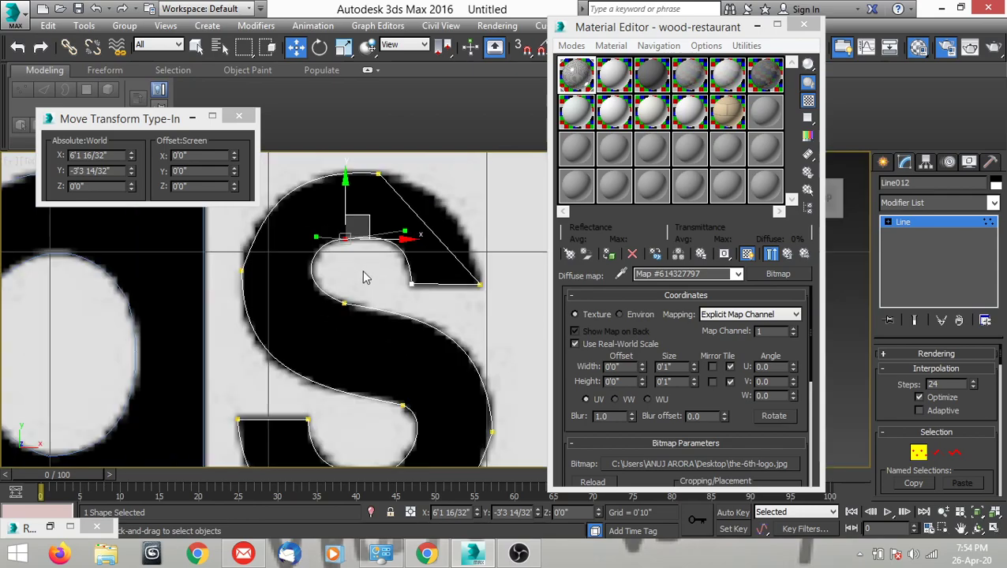
Convert the upper terminal's outer corner vertex to Bezier Corner and pull its upper handle to follow the "s"'s upper-right curve.
{"action": "scroll", "coordinate": [382, 294], "scroll_direction": "up", "scroll_amount": 3}
{"action": "left_click", "coordinate": [411, 310]}
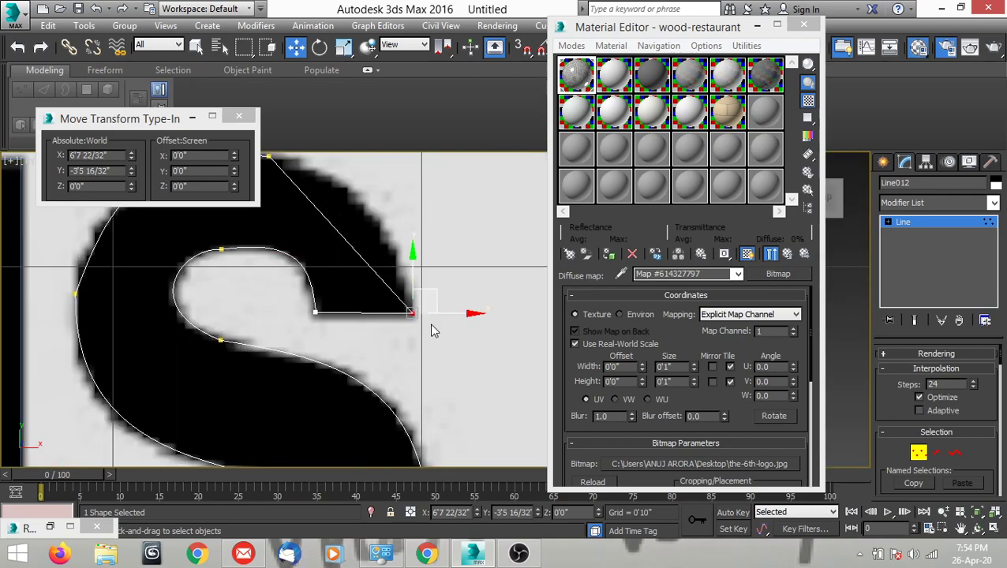
{"action": "right_click", "coordinate": [426, 319]}
{"action": "middle_click_drag", "start_coordinate": [404, 254], "coordinate": [403, 341]}
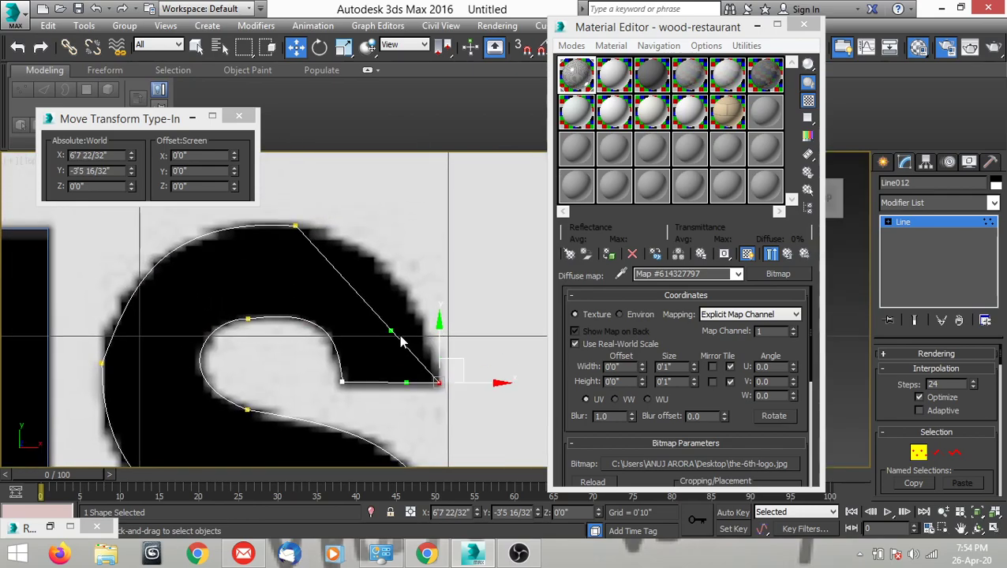
{"action": "left_click_drag", "start_coordinate": [390, 328], "coordinate": [419, 248]}
Level the right handle of the "s"'s top vertex so the outline follows the upper-right curve smoothly.
{"action": "left_click", "coordinate": [294, 223]}
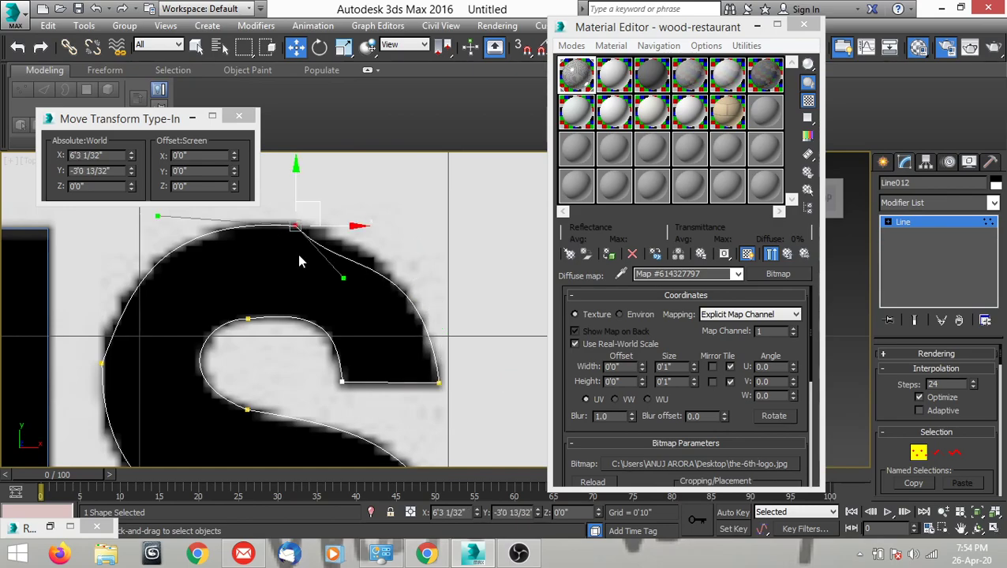
{"action": "left_click_drag", "start_coordinate": [341, 275], "coordinate": [323, 227]}
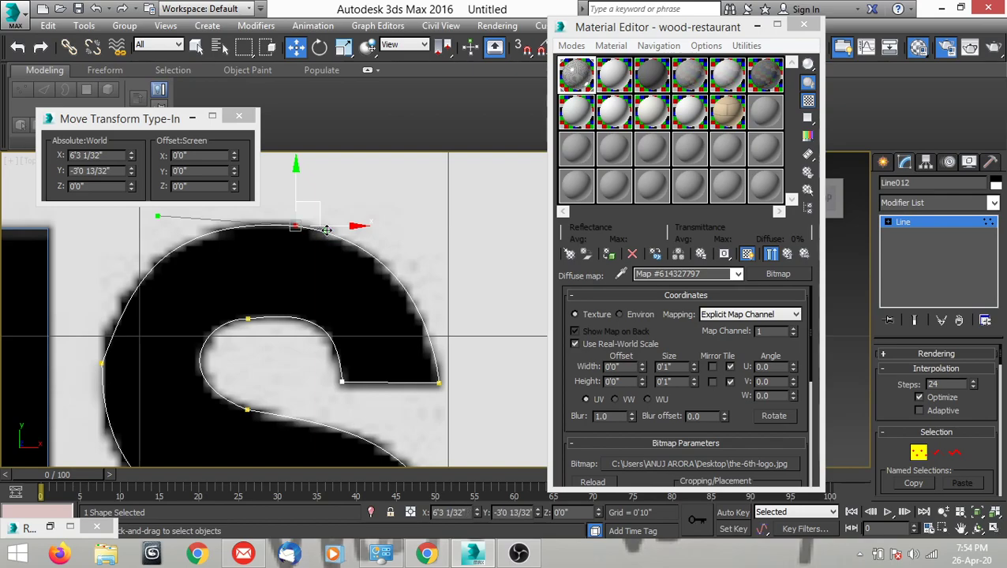
{"action": "scroll", "coordinate": [425, 279], "scroll_direction": "down", "scroll_amount": 4}
Fine-tune the upper and lower handles of the "s"'s leftmost vertex to match the outer left curve.
{"action": "scroll", "coordinate": [335, 302], "scroll_direction": "up", "scroll_amount": 4}
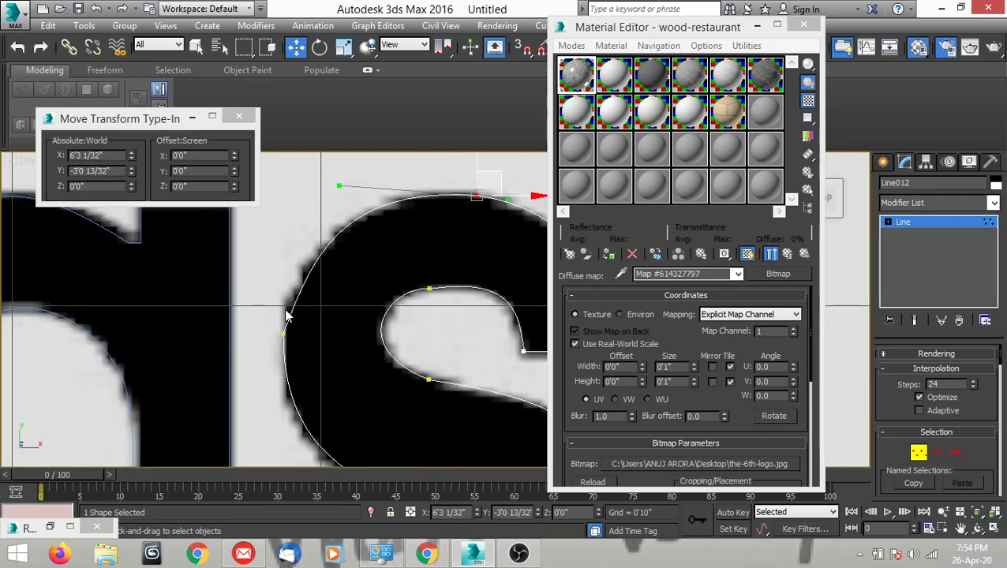
{"action": "left_click", "coordinate": [282, 333]}
{"action": "left_click_drag", "start_coordinate": [306, 259], "coordinate": [301, 258]}
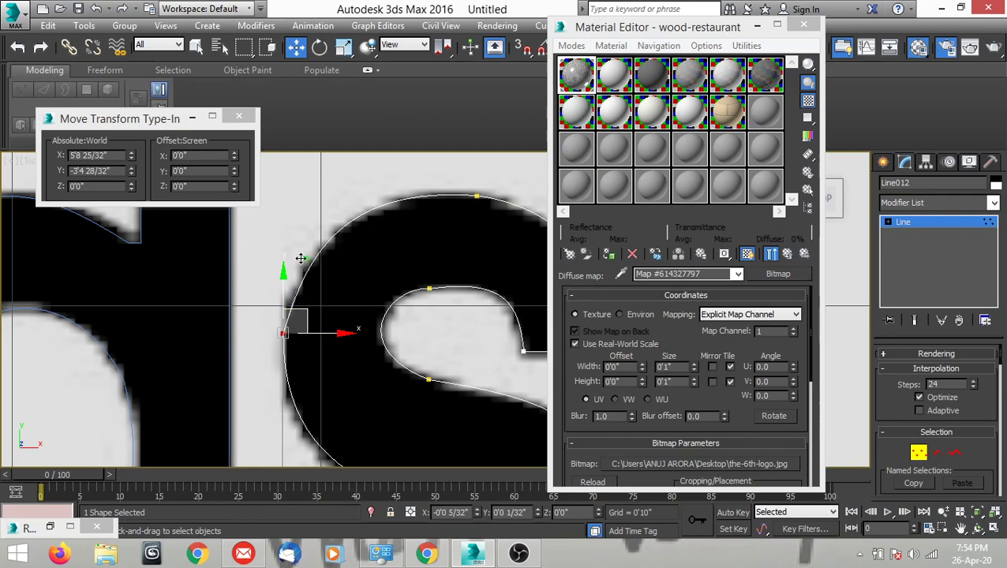
{"action": "scroll", "coordinate": [305, 315], "scroll_direction": "down", "scroll_amount": 3}
{"action": "scroll", "coordinate": [308, 360], "scroll_direction": "up", "scroll_amount": 3}
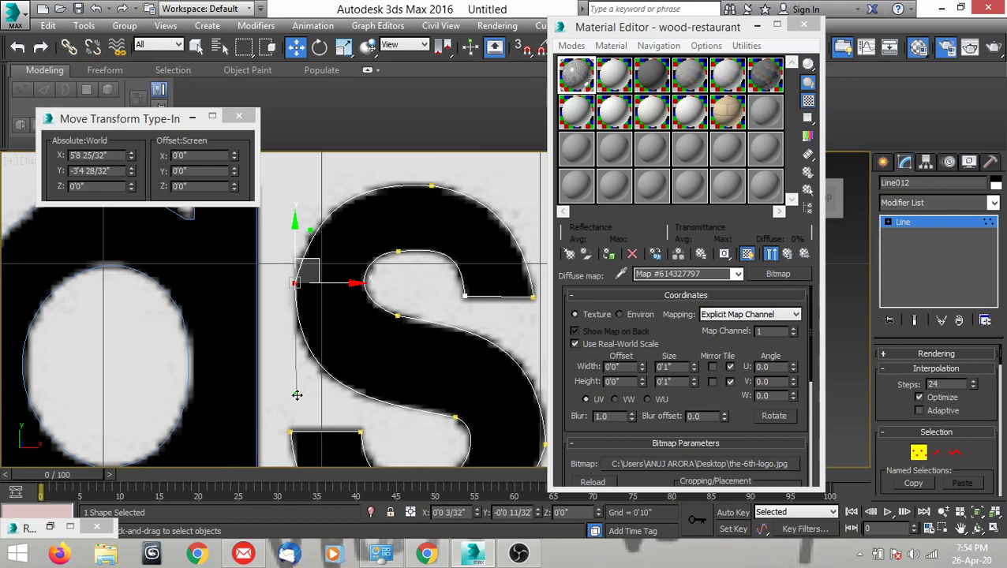
{"action": "scroll", "coordinate": [328, 326], "scroll_direction": "down", "scroll_amount": 2}
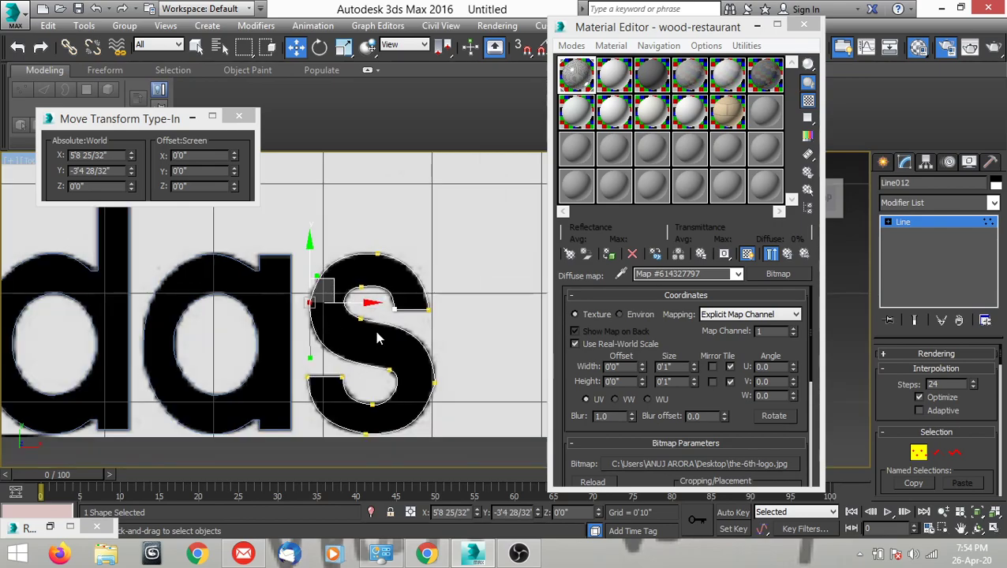
Nudge the right handle of the upper counter's bottom vertex to fit the upper edge of the "s"'s diagonal stroke.
{"action": "middle_click_drag", "start_coordinate": [376, 328], "coordinate": [373, 293]}
{"action": "scroll", "coordinate": [373, 293], "scroll_direction": "up", "scroll_amount": 5}
{"action": "scroll", "coordinate": [407, 347], "scroll_direction": "down", "scroll_amount": 2}
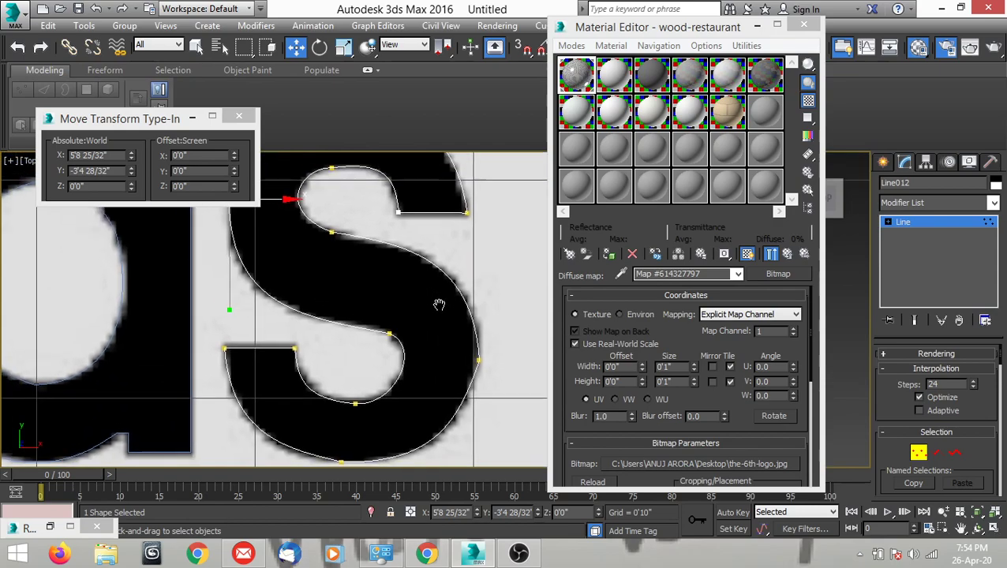
{"action": "left_click", "coordinate": [333, 234]}
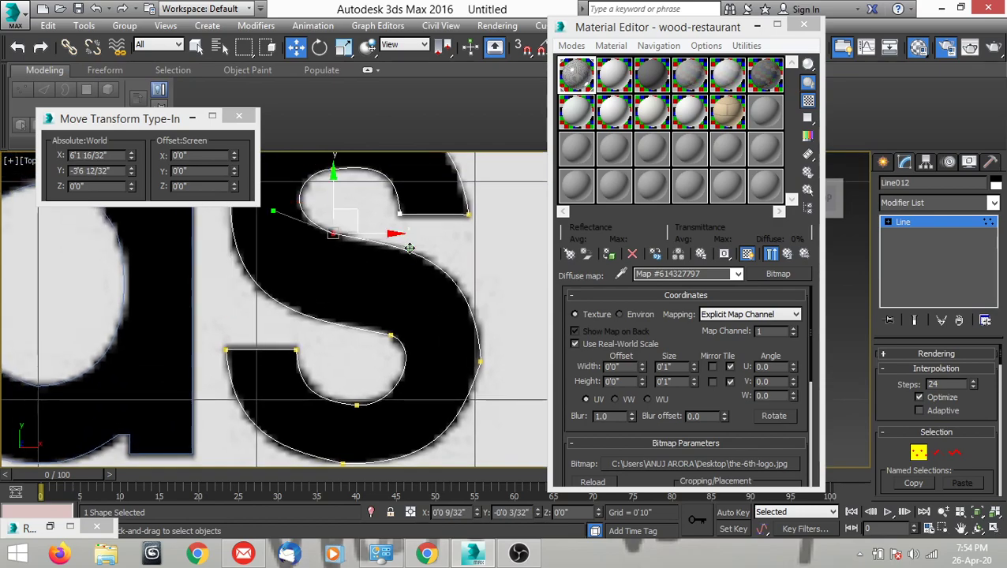
Move the "s"'s rightmost vertex slightly inward onto the letter edge and adjust its lower handle to the lower-right curve.
{"action": "left_click", "coordinate": [479, 360]}
{"action": "scroll", "coordinate": [479, 360], "scroll_direction": "up", "scroll_amount": 2}
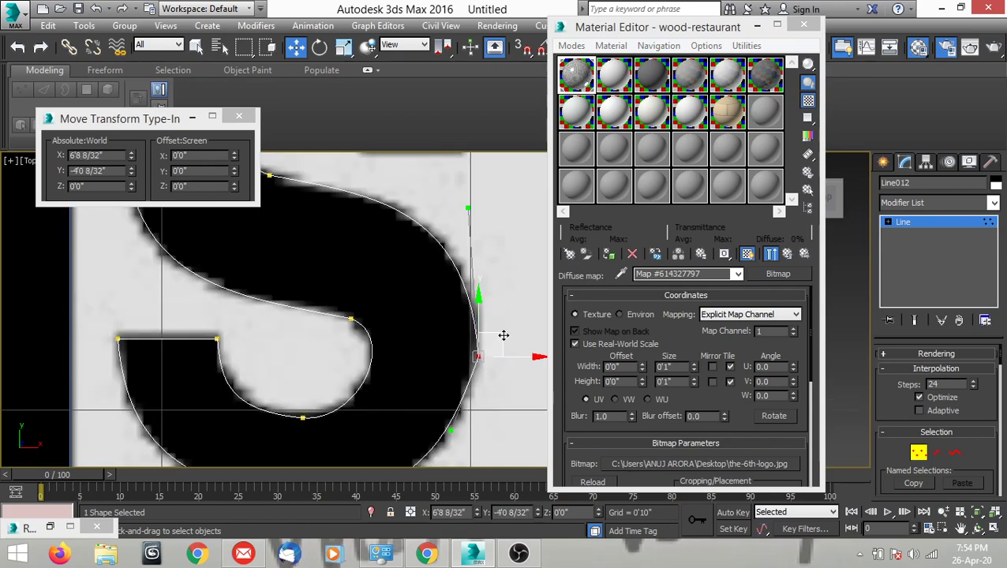
{"action": "left_click_drag", "start_coordinate": [498, 336], "coordinate": [498, 337]}
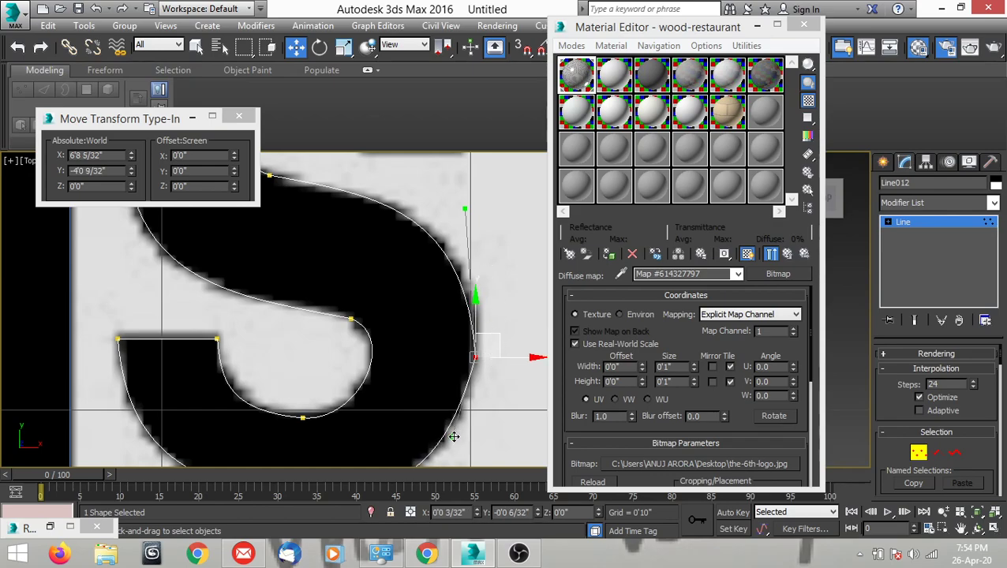
{"action": "scroll", "coordinate": [438, 316], "scroll_direction": "down", "scroll_amount": 4}
{"action": "middle_click_drag", "start_coordinate": [430, 268], "coordinate": [446, 295]}
Readjust the right handle of the upper counter's bottom vertex slightly downward to tighten the diagonal stroke's upper curve.
{"action": "scroll", "coordinate": [416, 320], "scroll_direction": "up", "scroll_amount": 4}
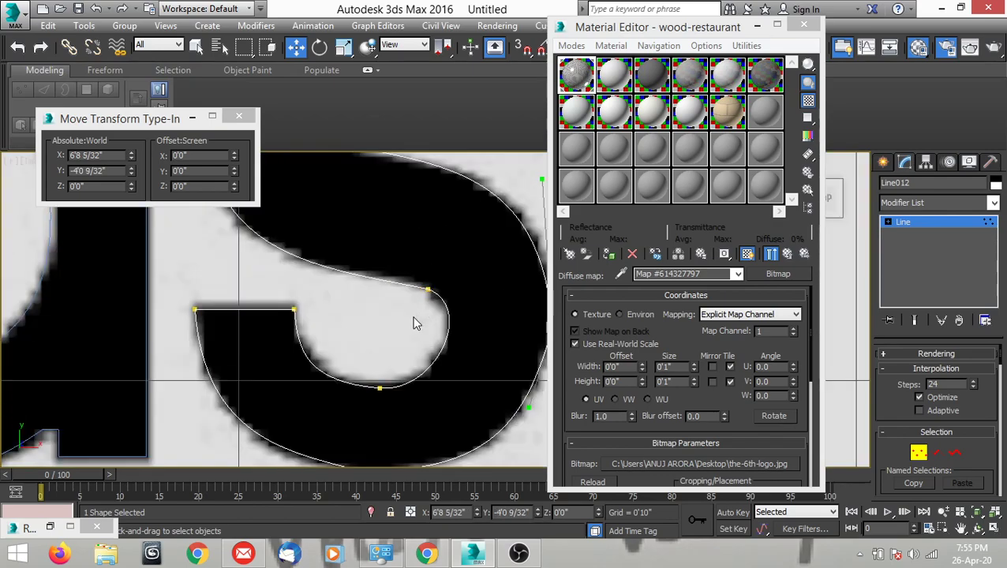
{"action": "scroll", "coordinate": [416, 317], "scroll_direction": "down", "scroll_amount": 3}
{"action": "scroll", "coordinate": [413, 366], "scroll_direction": "up", "scroll_amount": 1}
{"action": "scroll", "coordinate": [387, 324], "scroll_direction": "up", "scroll_amount": 2}
{"action": "left_click", "coordinate": [368, 289]}
{"action": "scroll", "coordinate": [347, 292], "scroll_direction": "up", "scroll_amount": 1}
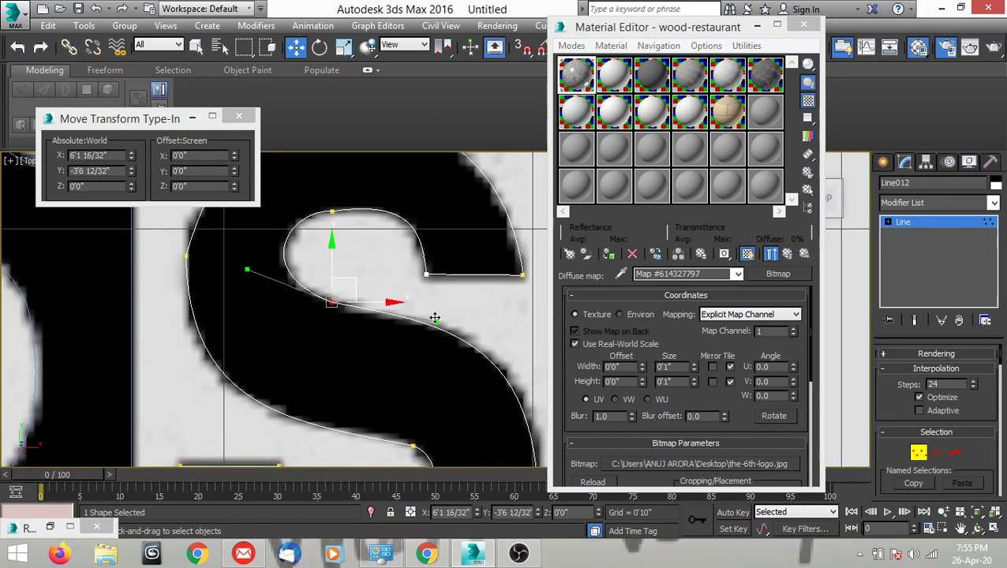
{"action": "mouse_move", "coordinate": [434, 323]}
{"action": "left_mouse_down"}
{"action": "mouse_move", "coordinate": [415, 318]}
{"action": "mouse_move", "coordinate": [436, 325]}
{"action": "left_mouse_up"}
Examine how closely the "s"'s outer right curve follows the reference image.
{"action": "scroll", "coordinate": [426, 313], "scroll_direction": "down", "scroll_amount": 5}
{"action": "mouse_move", "coordinate": [427, 314]}
{"action": "middle_mouse_down"}
{"action": "mouse_move", "coordinate": [438, 330]}
{"action": "mouse_move", "coordinate": [415, 344]}
{"action": "mouse_move", "coordinate": [422, 318]}
{"action": "mouse_move", "coordinate": [381, 326]}
{"action": "mouse_move", "coordinate": [389, 329]}
{"action": "middle_mouse_up"}
{"action": "scroll", "coordinate": [400, 337], "scroll_direction": "down", "scroll_amount": 5}
{"action": "scroll", "coordinate": [410, 329], "scroll_direction": "up", "scroll_amount": 5}
{"action": "scroll", "coordinate": [371, 309], "scroll_direction": "up", "scroll_amount": 3}
{"action": "scroll", "coordinate": [375, 310], "scroll_direction": "down", "scroll_amount": 4}
{"action": "scroll", "coordinate": [392, 338], "scroll_direction": "up", "scroll_amount": 4}
{"action": "scroll", "coordinate": [391, 332], "scroll_direction": "up", "scroll_amount": 6}
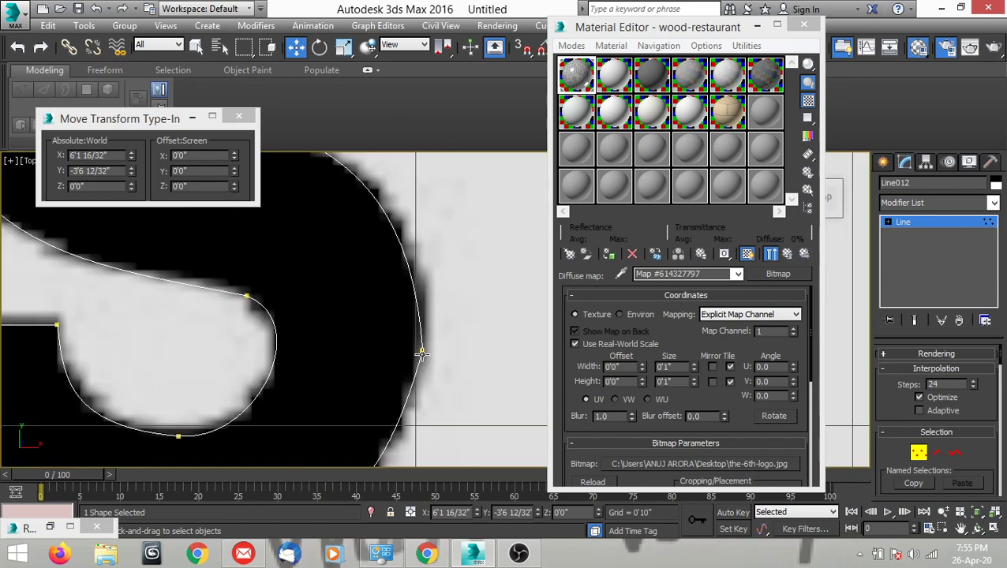
{"action": "scroll", "coordinate": [424, 354], "scroll_direction": "down", "scroll_amount": 5}
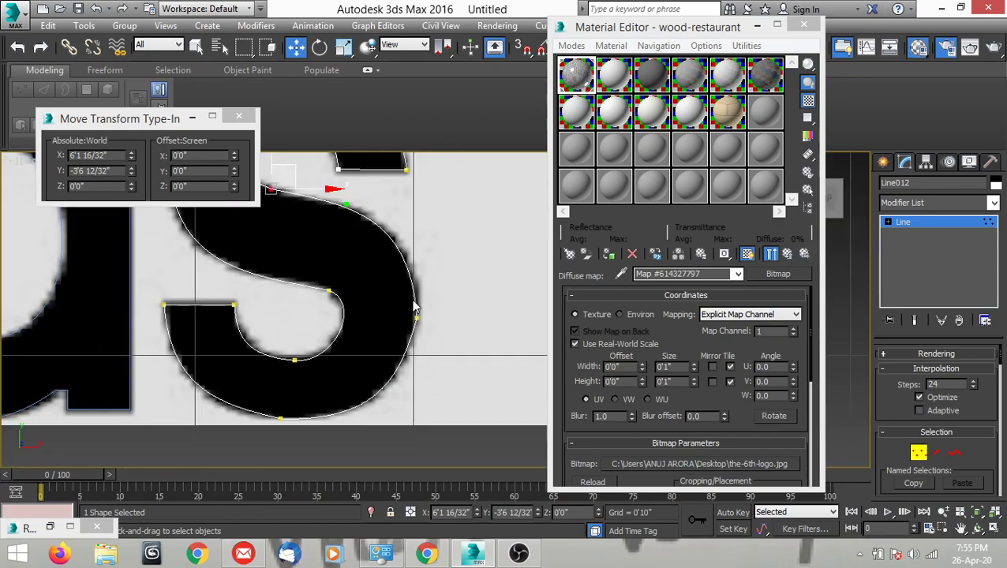
{"action": "middle_click_drag", "start_coordinate": [408, 308], "coordinate": [435, 332]}
{"action": "scroll", "coordinate": [435, 331], "scroll_direction": "up", "scroll_amount": 2}
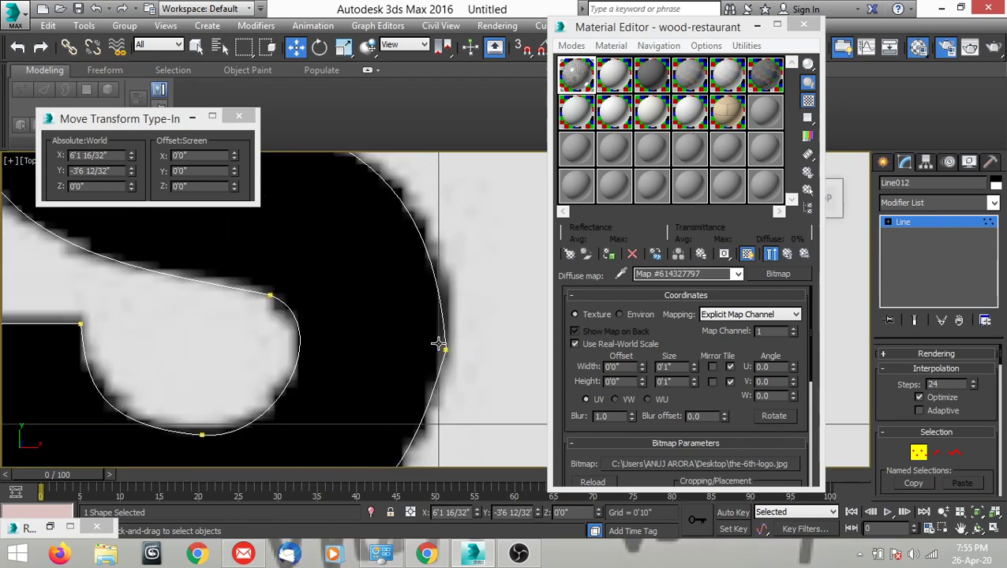
Insert a vertex with Refine on the "s"'s outer right curve, between the upper counter's bottom vertex and the rightmost vertex.
{"action": "left_click", "coordinate": [435, 335]}
{"action": "scroll", "coordinate": [432, 329], "scroll_direction": "down", "scroll_amount": 2}
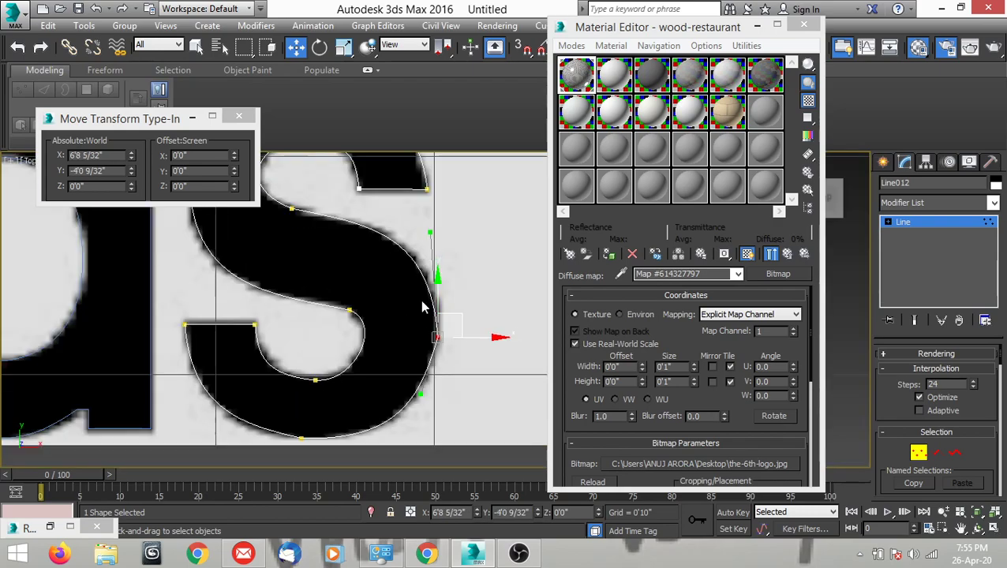
{"action": "right_click", "coordinate": [419, 293]}
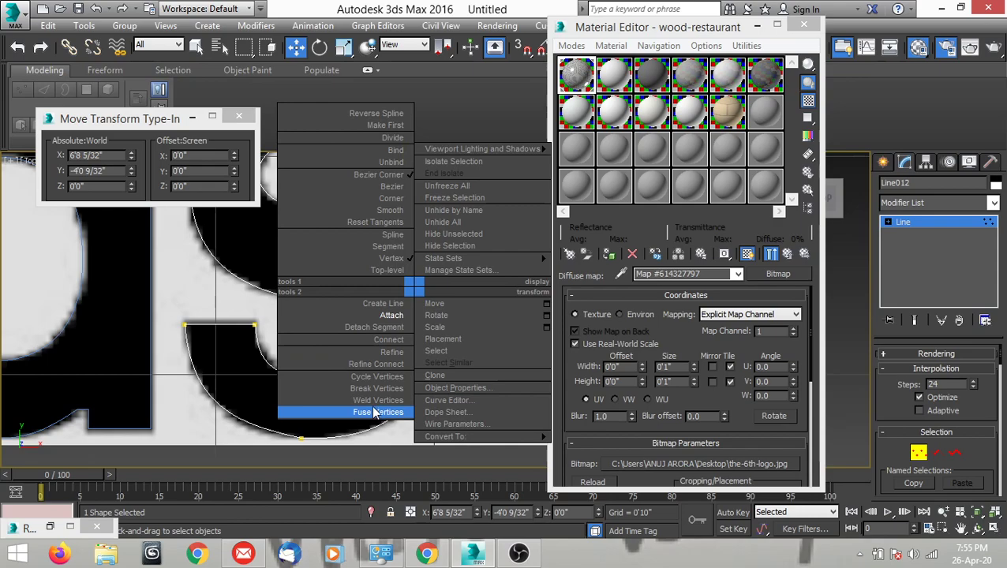
{"action": "left_click", "coordinate": [392, 353]}
{"action": "left_click", "coordinate": [402, 246]}
{"action": "scroll", "coordinate": [403, 266], "scroll_direction": "up", "scroll_amount": 2}
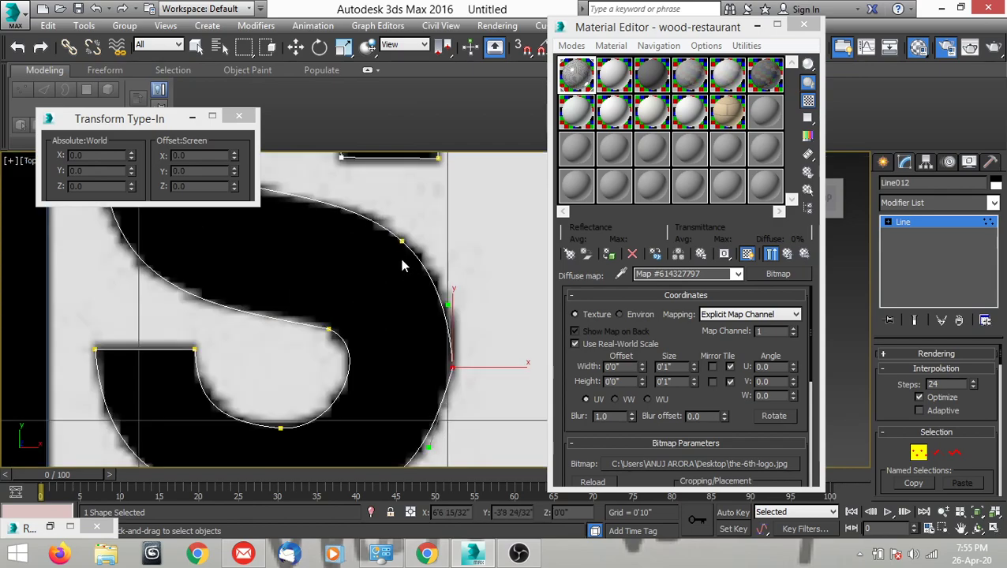
Adjust the lower handle of the vertex inserted on the "s"'s outer right curve to follow the letter edge.
{"action": "key", "text": "w"}
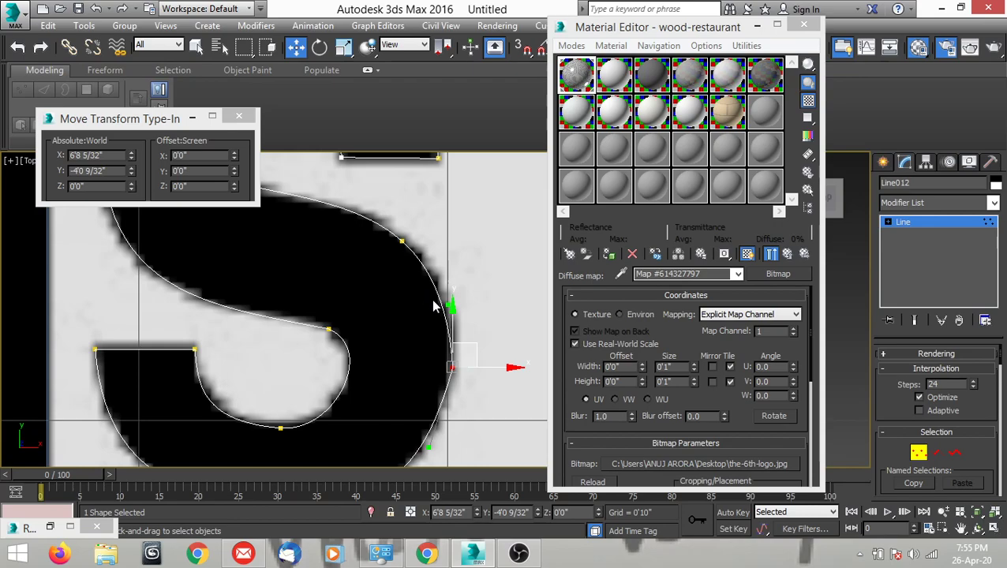
{"action": "middle_click_drag", "start_coordinate": [433, 306], "coordinate": [409, 303]}
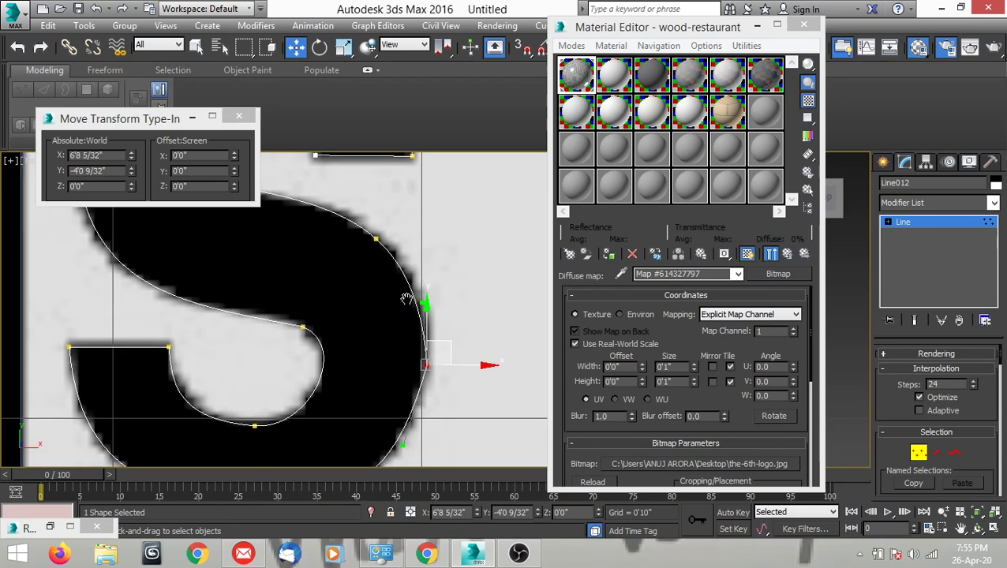
{"action": "left_click", "coordinate": [377, 238]}
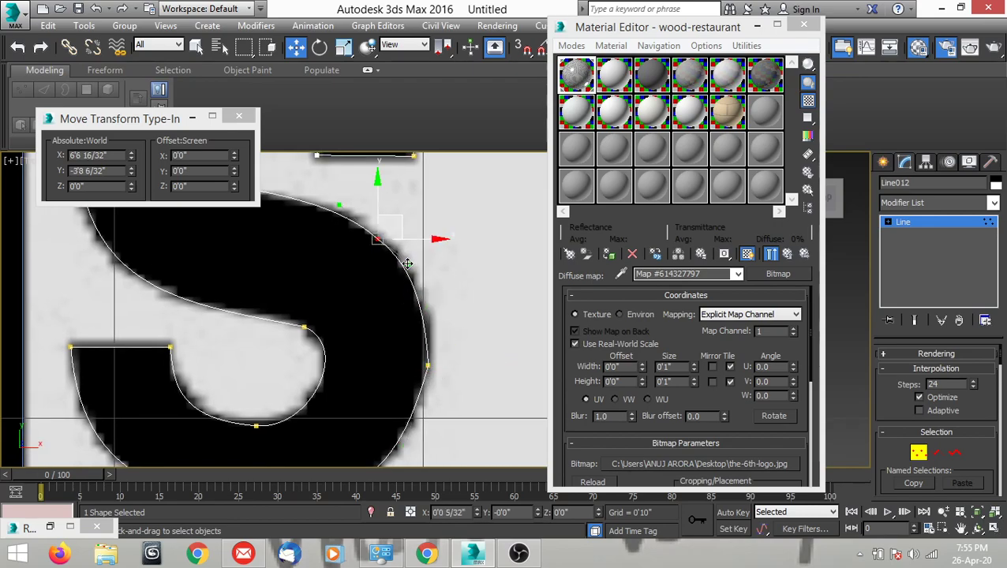
{"action": "left_click", "coordinate": [427, 366]}
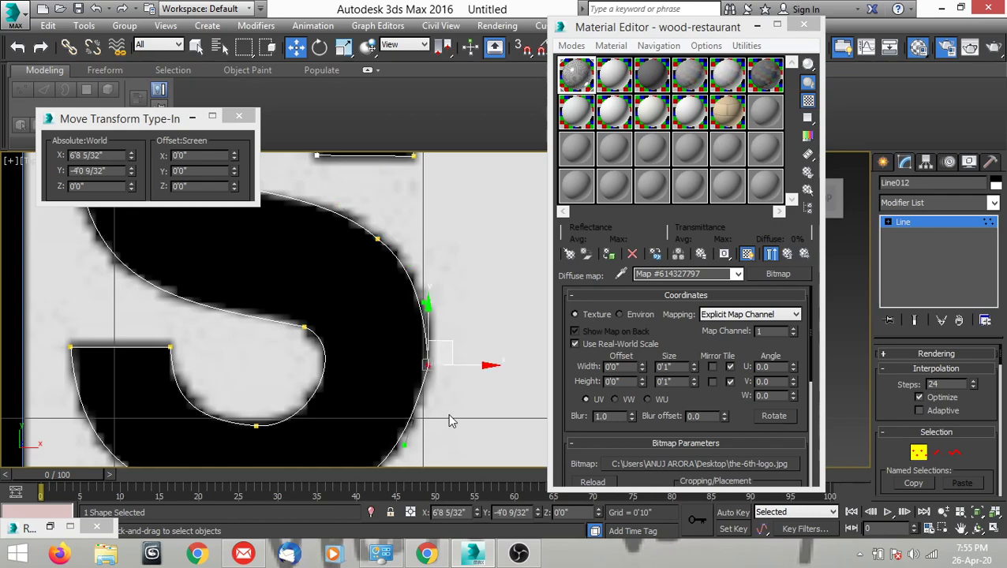
Fine-tune the lower handle of the "s"'s rightmost vertex along the lower-right curve, and leave vertex editing.
{"action": "middle_click_drag", "start_coordinate": [450, 359], "coordinate": [467, 342]}
{"action": "scroll", "coordinate": [433, 399], "scroll_direction": "up", "scroll_amount": 2}
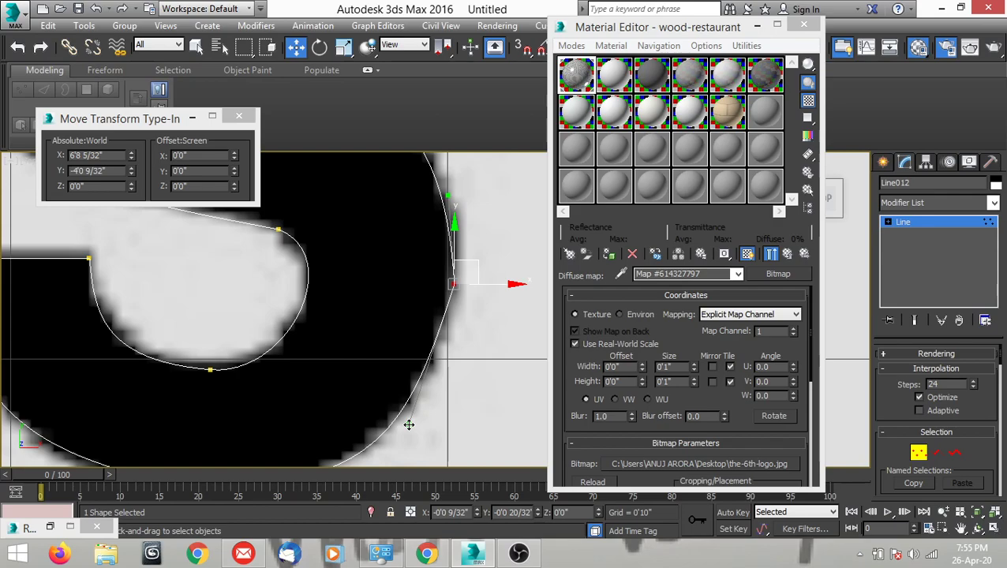
{"action": "scroll", "coordinate": [452, 326], "scroll_direction": "down", "scroll_amount": 2}
{"action": "scroll", "coordinate": [452, 326], "scroll_direction": "down", "scroll_amount": 4}
{"action": "scroll", "coordinate": [433, 365], "scroll_direction": "up", "scroll_amount": 4}
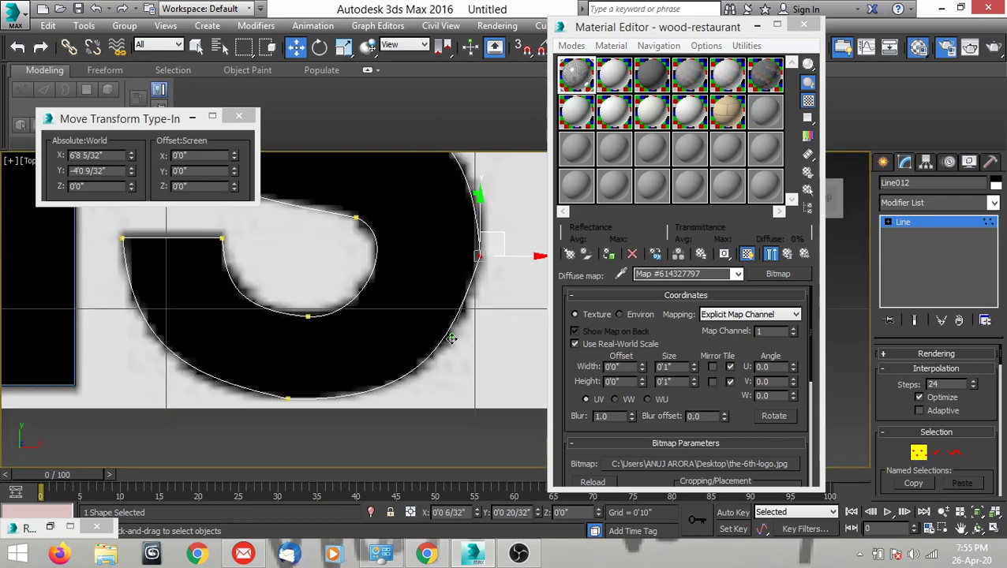
{"action": "scroll", "coordinate": [461, 332], "scroll_direction": "down", "scroll_amount": 5}
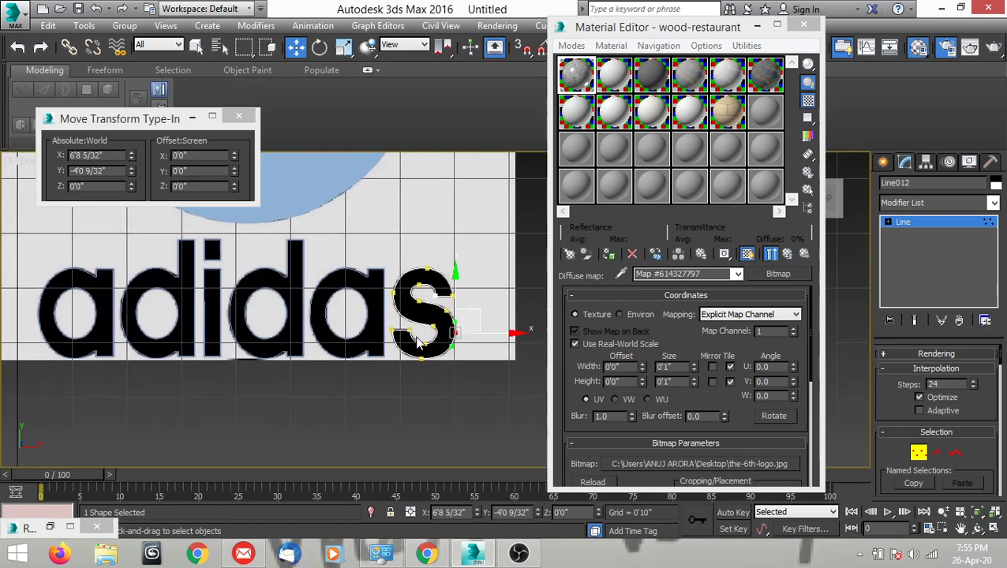
{"action": "scroll", "coordinate": [427, 341], "scroll_direction": "up", "scroll_amount": 4}
{"action": "key", "text": "1"}
{"action": "scroll", "coordinate": [426, 344], "scroll_direction": "up", "scroll_amount": 2}
{"action": "scroll", "coordinate": [426, 344], "scroll_direction": "down", "scroll_amount": 5}
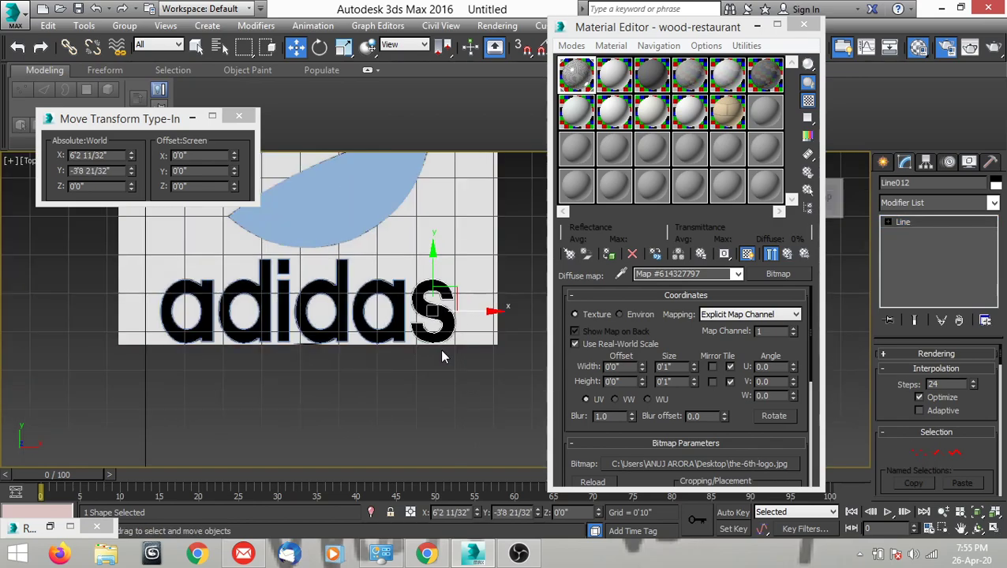
{"action": "middle_click_drag", "start_coordinate": [396, 396], "coordinate": [365, 407]}
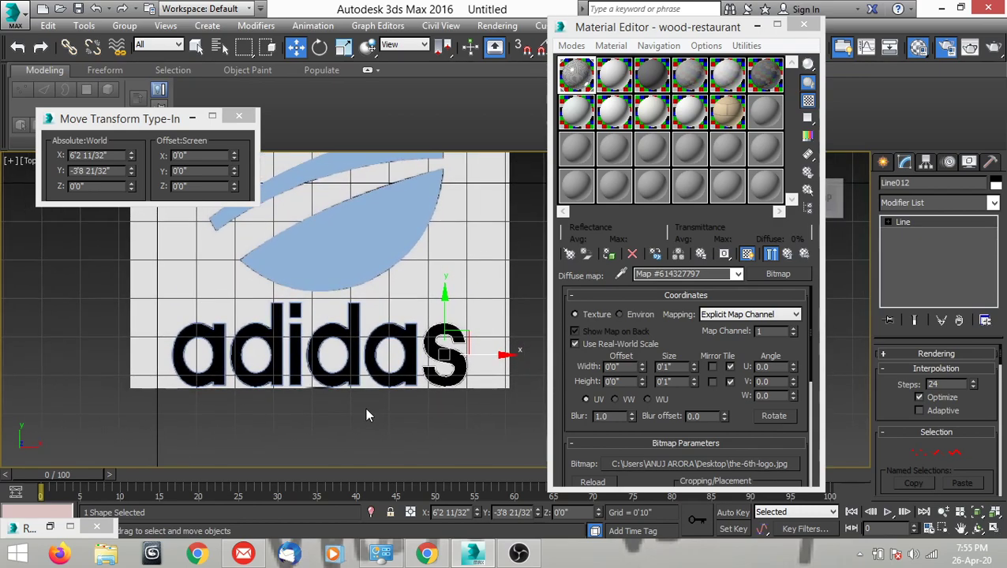
Move the reference image box -10' along X, away from the traced logo.
{"action": "scroll", "coordinate": [379, 405], "scroll_direction": "down", "scroll_amount": 3}
{"action": "left_click", "coordinate": [434, 331]}
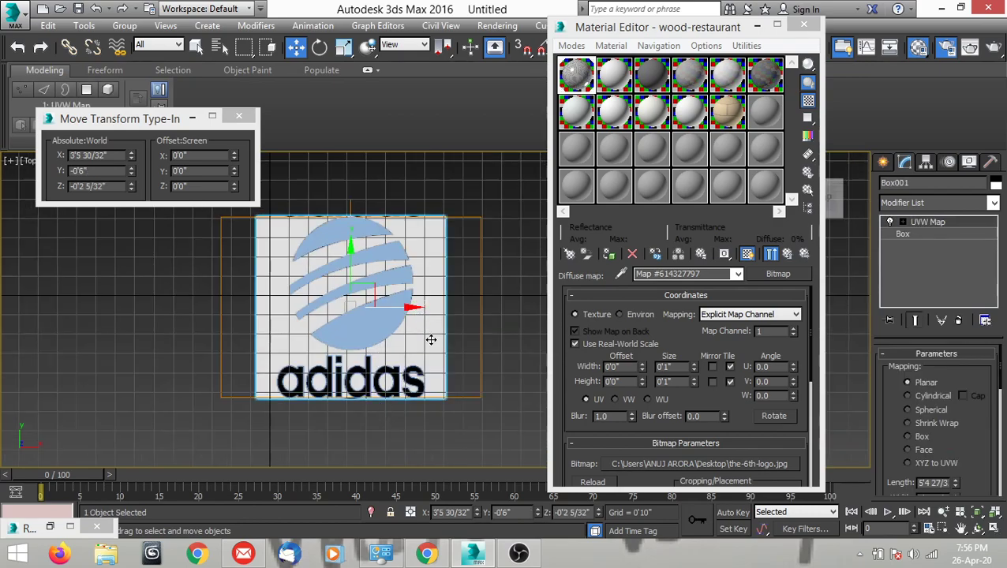
{"action": "middle_click_drag", "start_coordinate": [411, 339], "coordinate": [443, 341]}
{"action": "scroll", "coordinate": [400, 335], "scroll_direction": "up", "scroll_amount": 2}
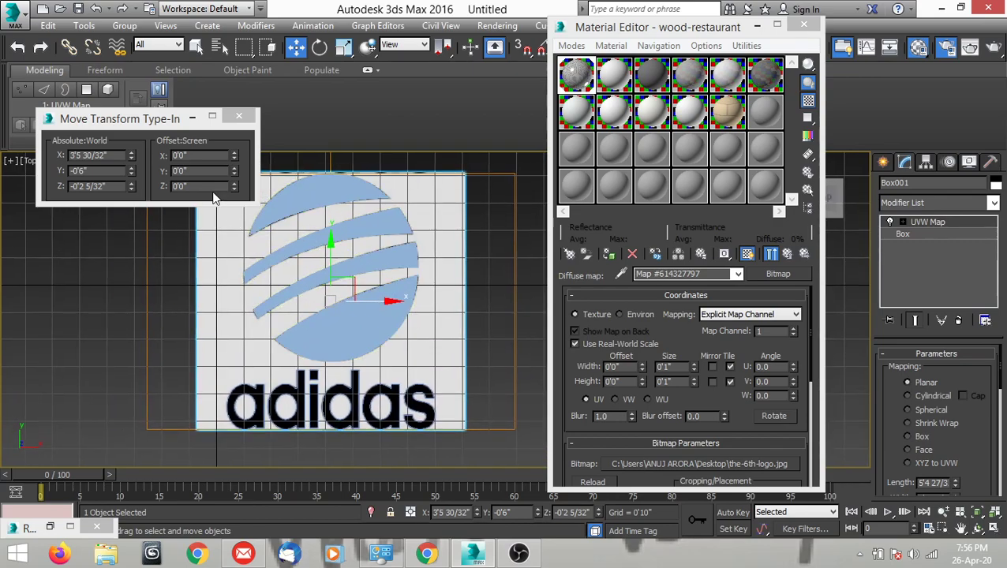
{"action": "double_click", "coordinate": [193, 155]}
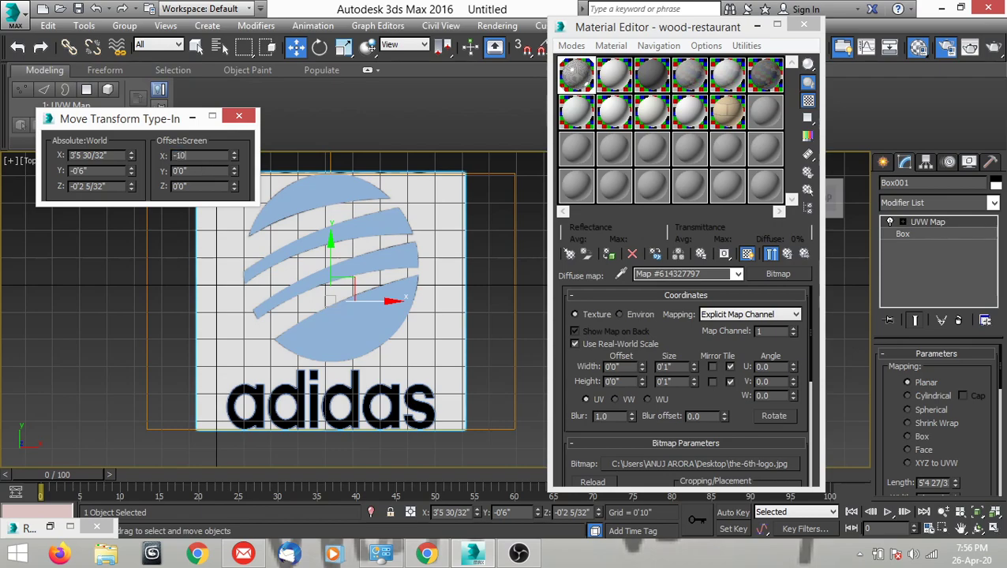
{"action": "key", "text": "Return"}
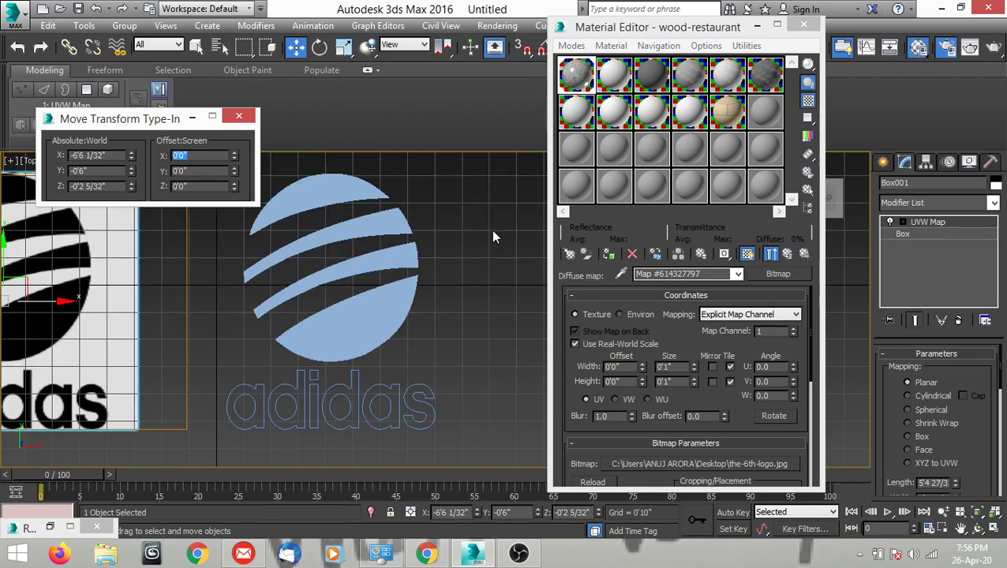
Attach the outer outlines of both "a"s, both "d"s and the "i" stem to the "s" spline.
{"action": "scroll", "coordinate": [461, 303], "scroll_direction": "up", "scroll_amount": 1}
{"action": "scroll", "coordinate": [467, 314], "scroll_direction": "down", "scroll_amount": 3}
{"action": "scroll", "coordinate": [456, 364], "scroll_direction": "up", "scroll_amount": 5}
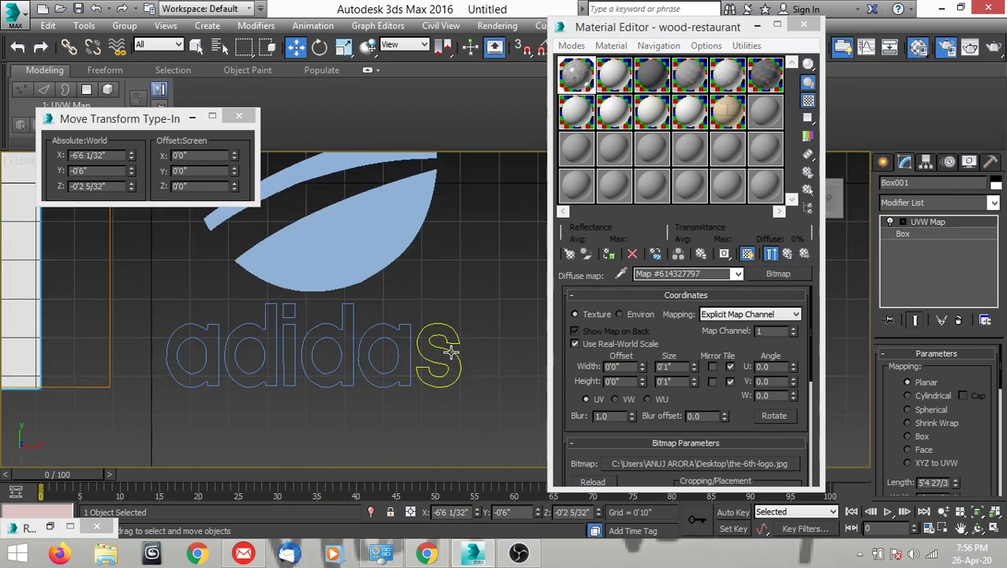
{"action": "left_click", "coordinate": [450, 352]}
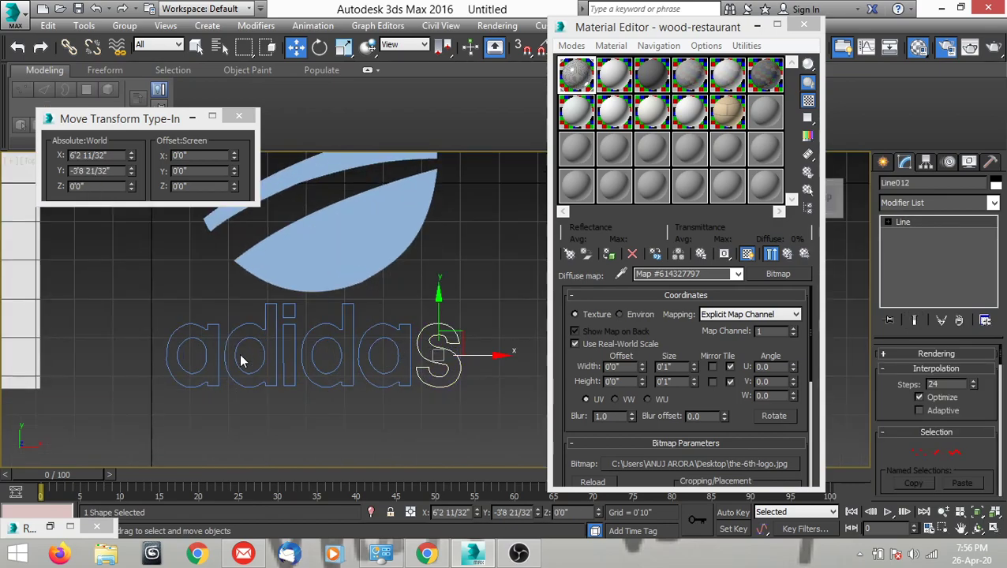
{"action": "middle_click_drag", "start_coordinate": [363, 401], "coordinate": [341, 405]}
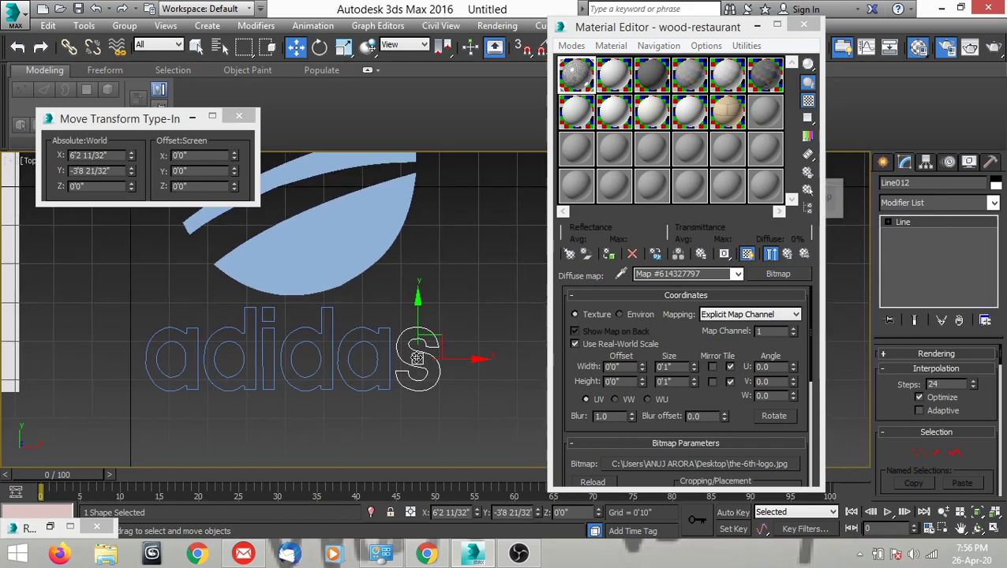
{"action": "scroll", "coordinate": [417, 358], "scroll_direction": "up", "scroll_amount": 2}
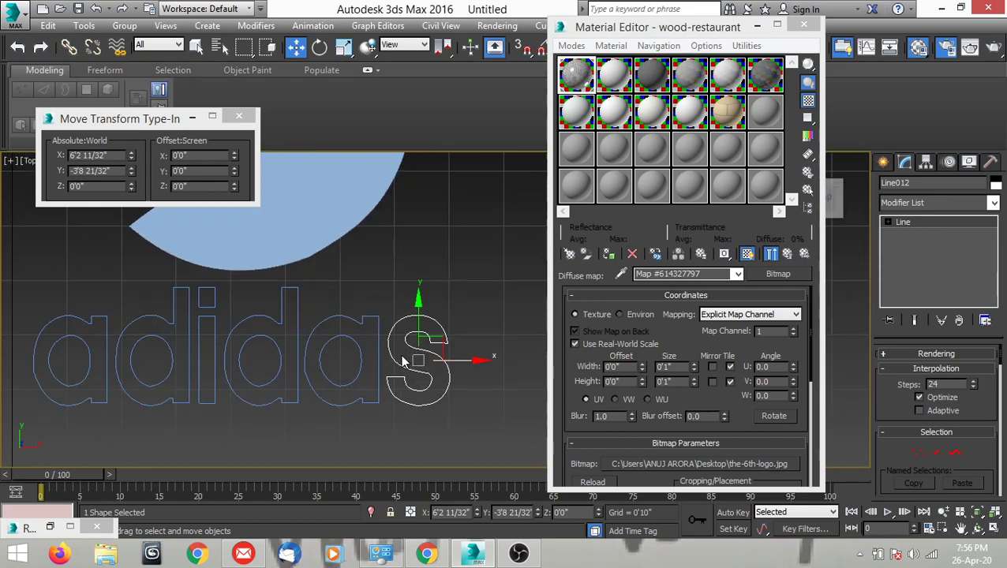
{"action": "right_click", "coordinate": [399, 256]}
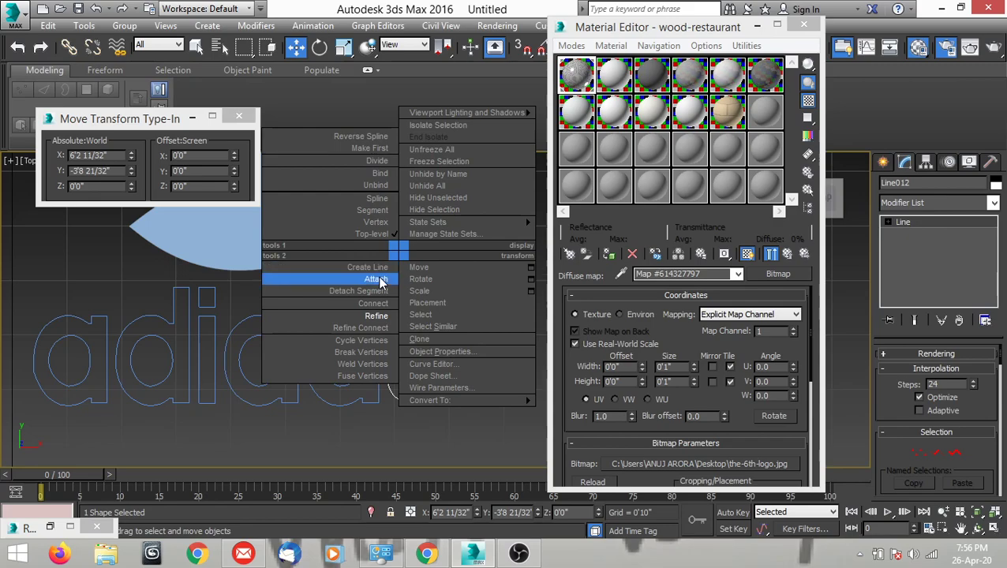
{"action": "left_click", "coordinate": [379, 281]}
{"action": "left_click", "coordinate": [361, 316]}
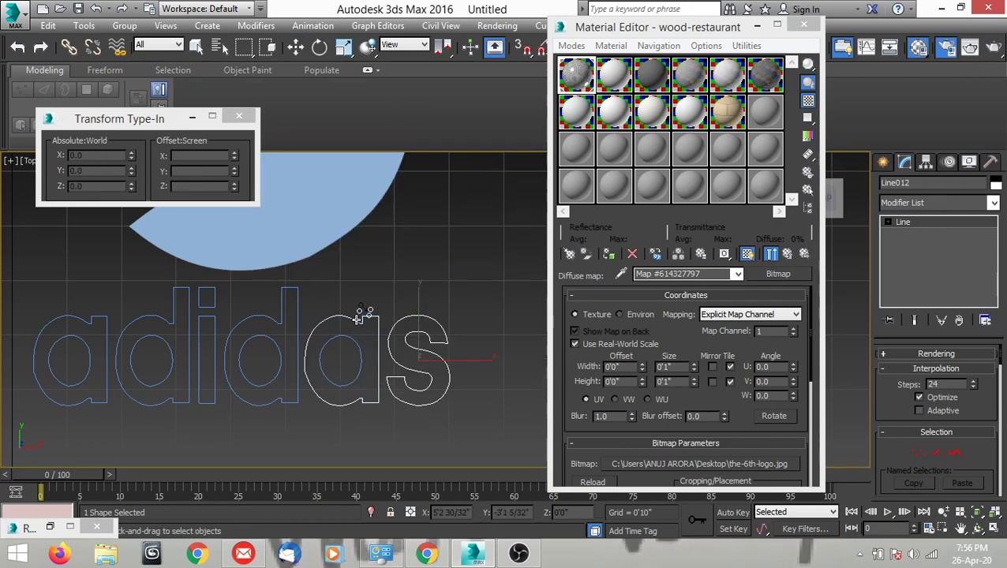
{"action": "left_click", "coordinate": [298, 309]}
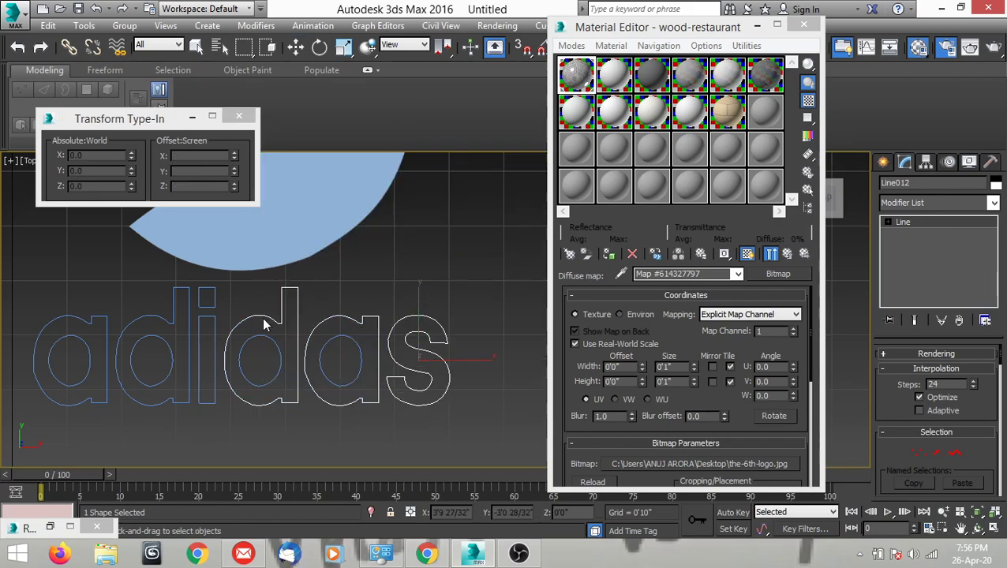
{"action": "middle_click_drag", "start_coordinate": [234, 318], "coordinate": [274, 328]}
{"action": "left_click", "coordinate": [254, 323]}
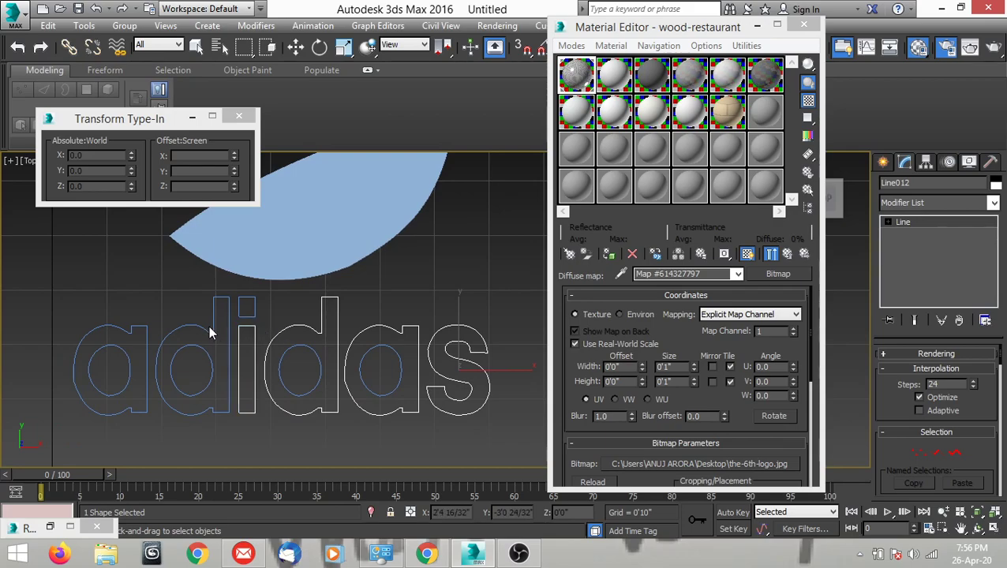
{"action": "left_click", "coordinate": [213, 326]}
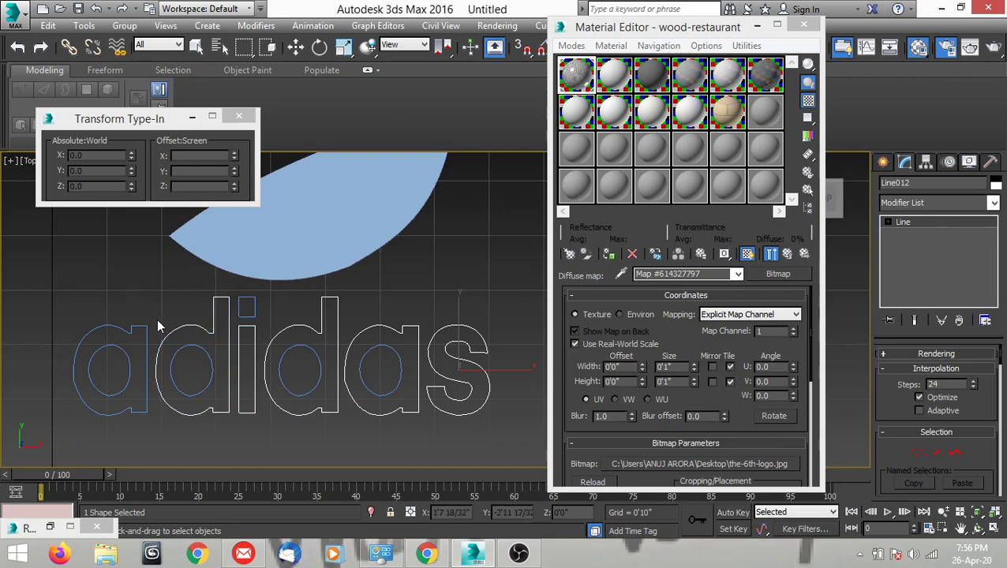
{"action": "left_click", "coordinate": [141, 324]}
Attach the four inner counters of the "a"s and "d"s and the dot of the "i" to the wordmark spline.
{"action": "scroll", "coordinate": [181, 335], "scroll_direction": "down", "scroll_amount": 3}
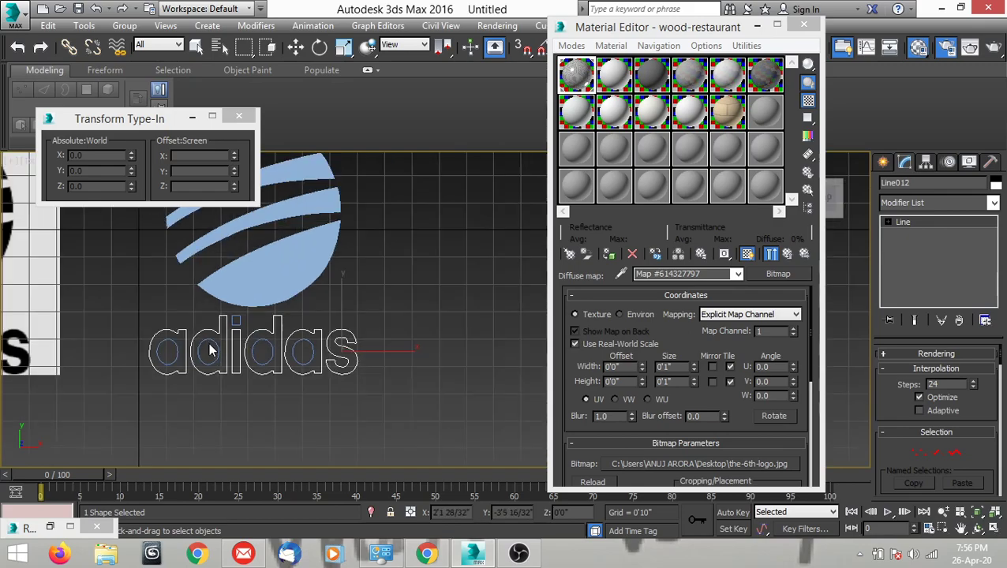
{"action": "scroll", "coordinate": [197, 347], "scroll_direction": "up", "scroll_amount": 3}
{"action": "left_click", "coordinate": [152, 340]}
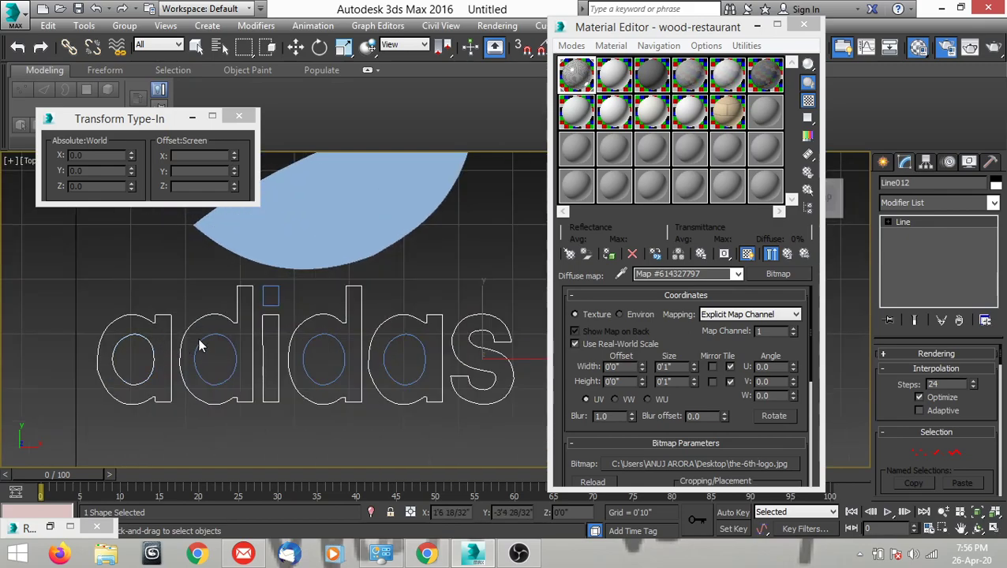
{"action": "left_click", "coordinate": [203, 333]}
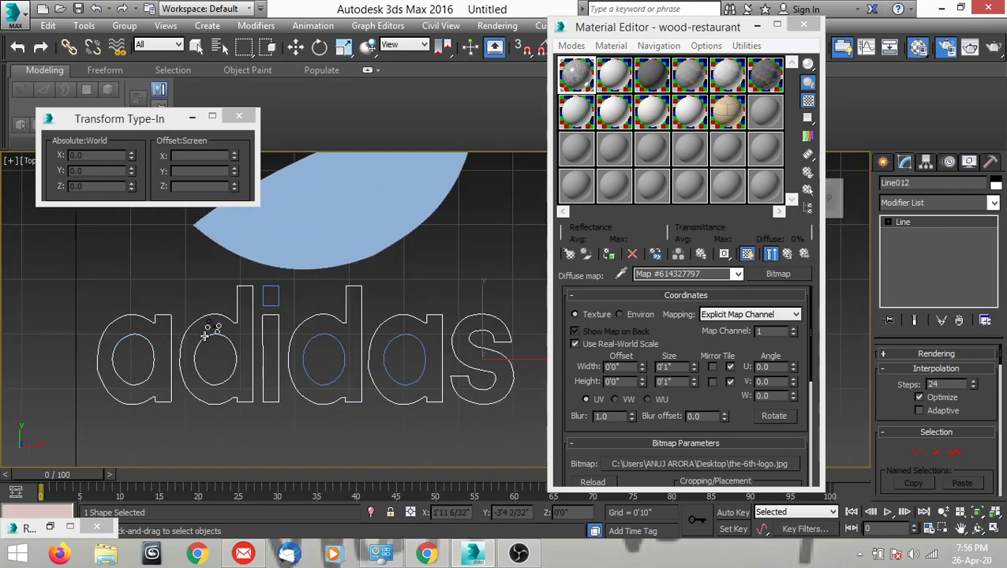
{"action": "left_click", "coordinate": [307, 343]}
{"action": "left_click", "coordinate": [277, 293]}
{"action": "scroll", "coordinate": [347, 365], "scroll_direction": "down", "scroll_amount": 1}
{"action": "scroll", "coordinate": [375, 353], "scroll_direction": "up", "scroll_amount": 1}
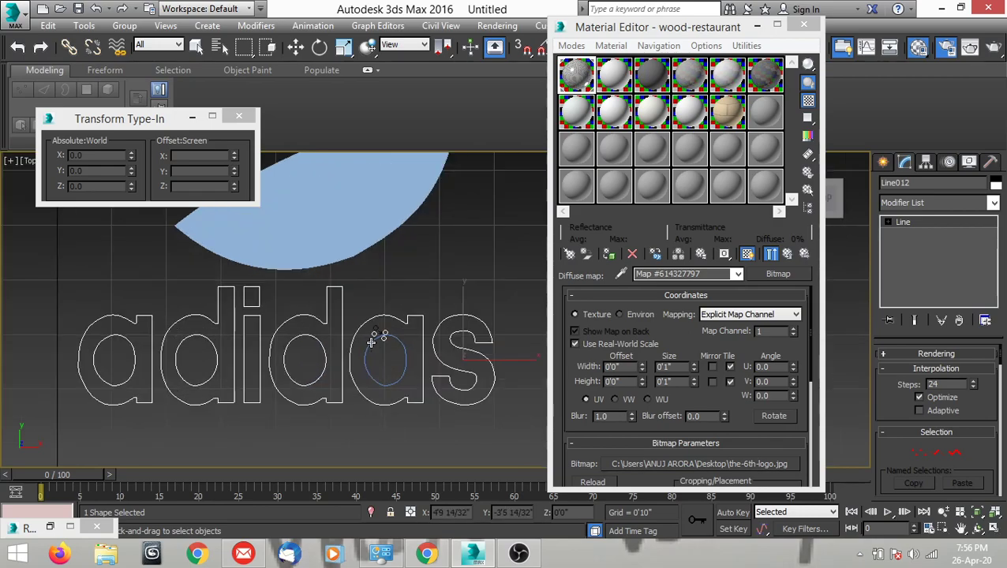
{"action": "left_click", "coordinate": [371, 342]}
{"action": "scroll", "coordinate": [371, 342], "scroll_direction": "down", "scroll_amount": 1}
{"action": "scroll", "coordinate": [372, 341], "scroll_direction": "down", "scroll_amount": 1}
{"action": "scroll", "coordinate": [373, 334], "scroll_direction": "up", "scroll_amount": 1}
{"action": "key", "text": "w"}
Apply an Extrude modifier to the combined adidas wordmark spline.
{"action": "middle_click_drag", "start_coordinate": [393, 296], "coordinate": [375, 350]}
{"action": "scroll", "coordinate": [377, 347], "scroll_direction": "down", "scroll_amount": 2}
{"action": "scroll", "coordinate": [377, 346], "scroll_direction": "up", "scroll_amount": 1}
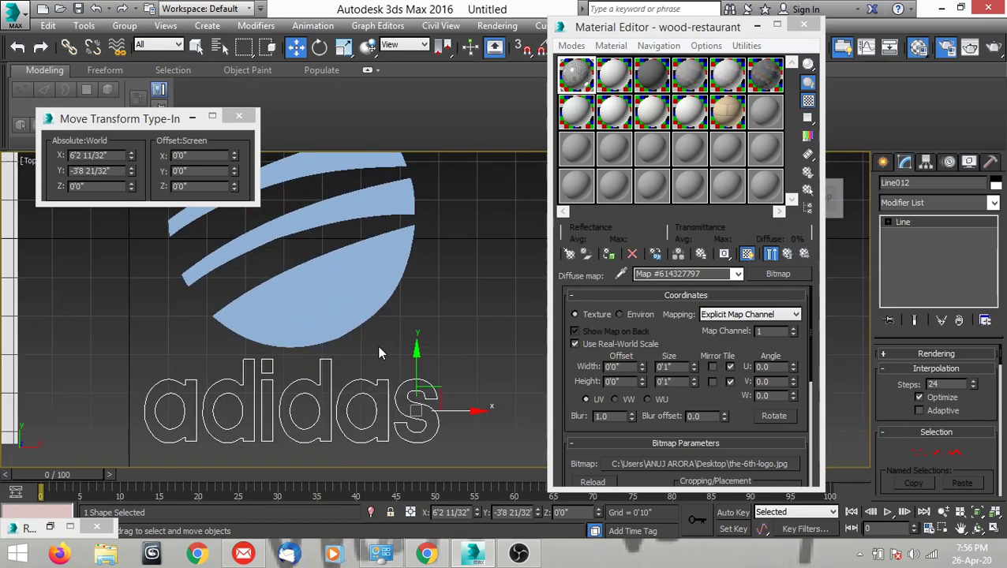
{"action": "left_click", "coordinate": [907, 202]}
{"action": "type", "text": "ex"}
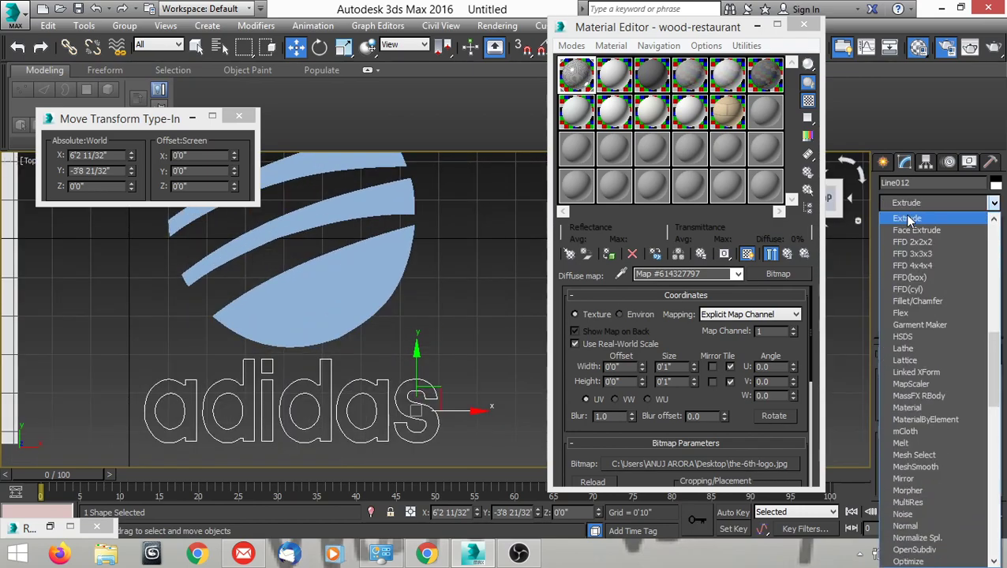
{"action": "left_click", "coordinate": [909, 218]}
{"action": "left_click", "coordinate": [447, 322]}
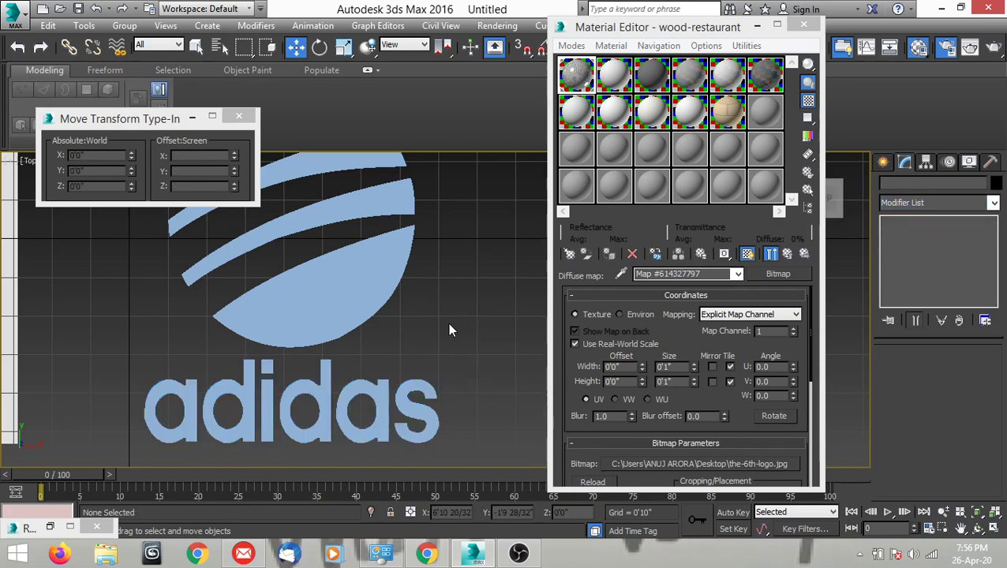
Set the object color of both the striped symbol and the adidas wordmark to black.
{"action": "scroll", "coordinate": [455, 309], "scroll_direction": "down", "scroll_amount": 2}
{"action": "scroll", "coordinate": [456, 317], "scroll_direction": "down", "scroll_amount": 2}
{"action": "scroll", "coordinate": [434, 323], "scroll_direction": "up", "scroll_amount": 1}
{"action": "left_click", "coordinate": [366, 307]}
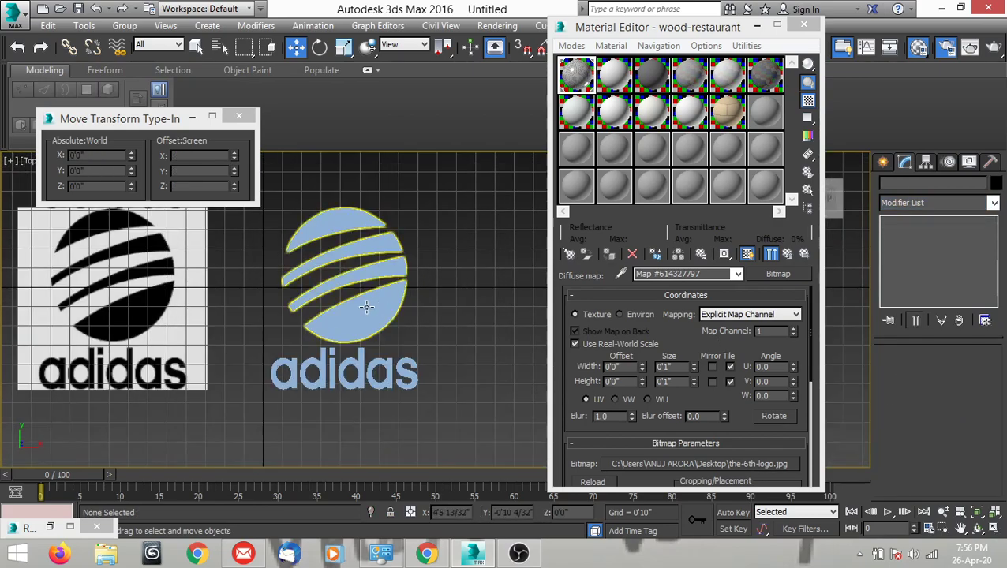
{"action": "left_click", "coordinate": [311, 372], "text": "ctrl"}
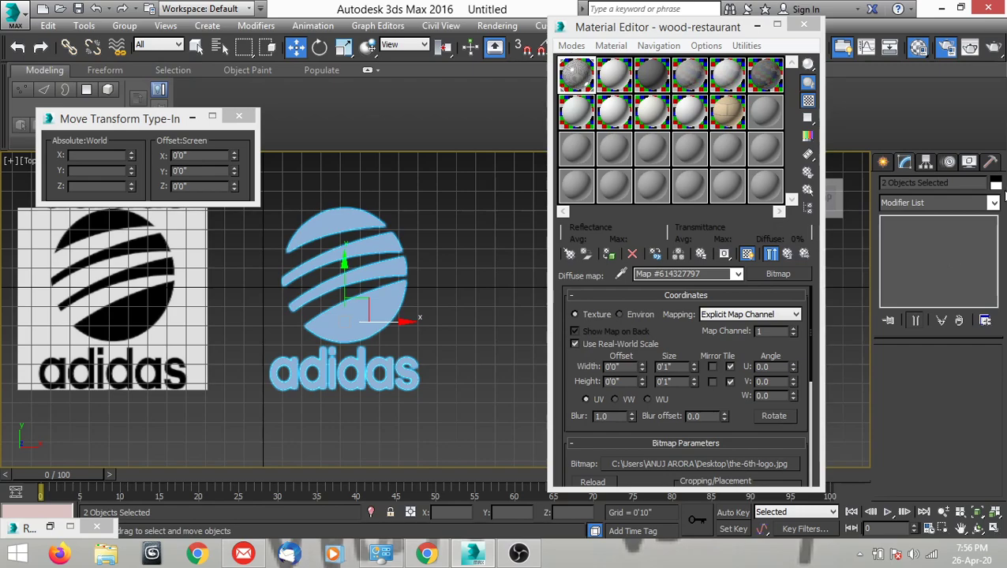
{"action": "left_click", "coordinate": [996, 183]}
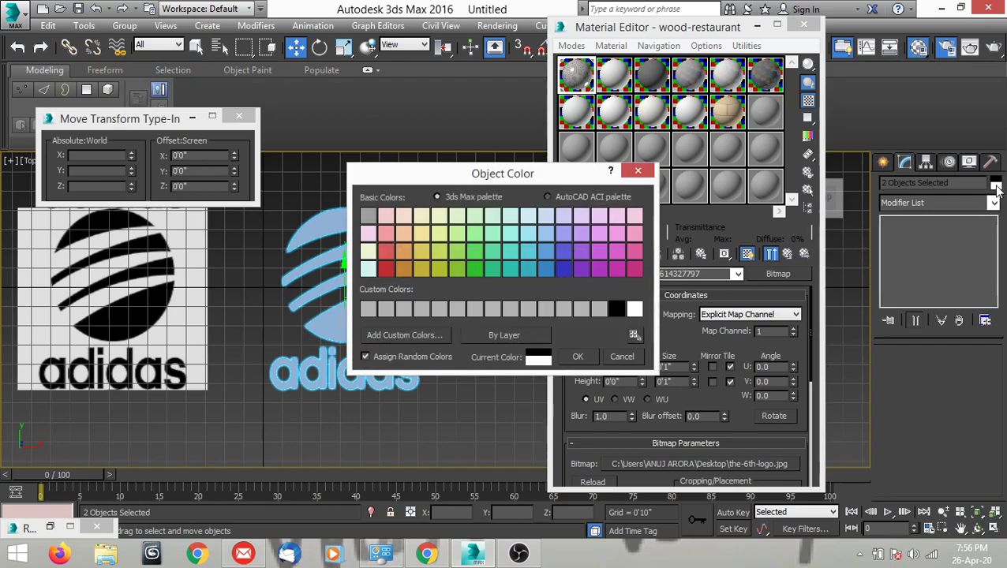
{"action": "left_click", "coordinate": [620, 311]}
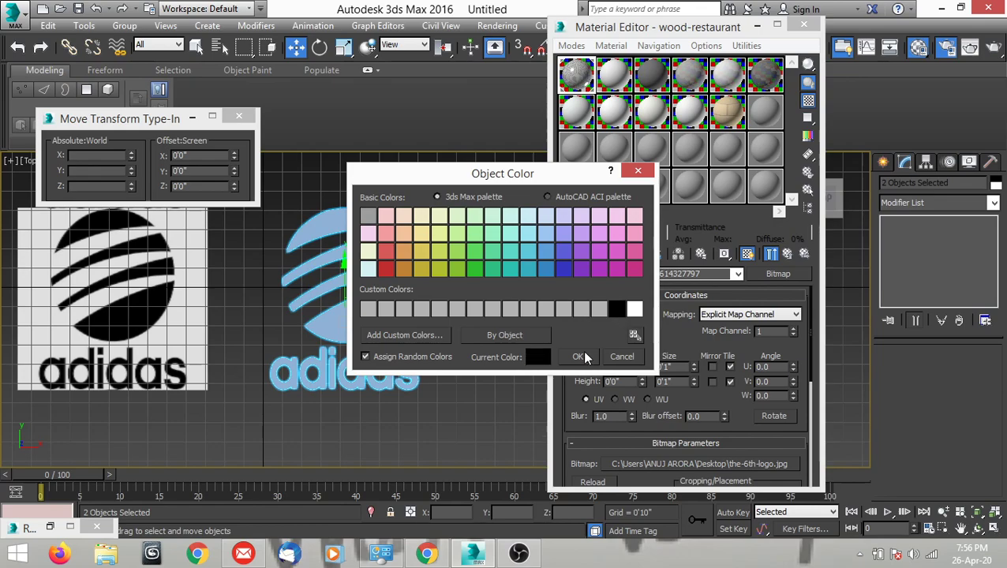
{"action": "left_click", "coordinate": [578, 357]}
{"action": "left_click", "coordinate": [464, 319]}
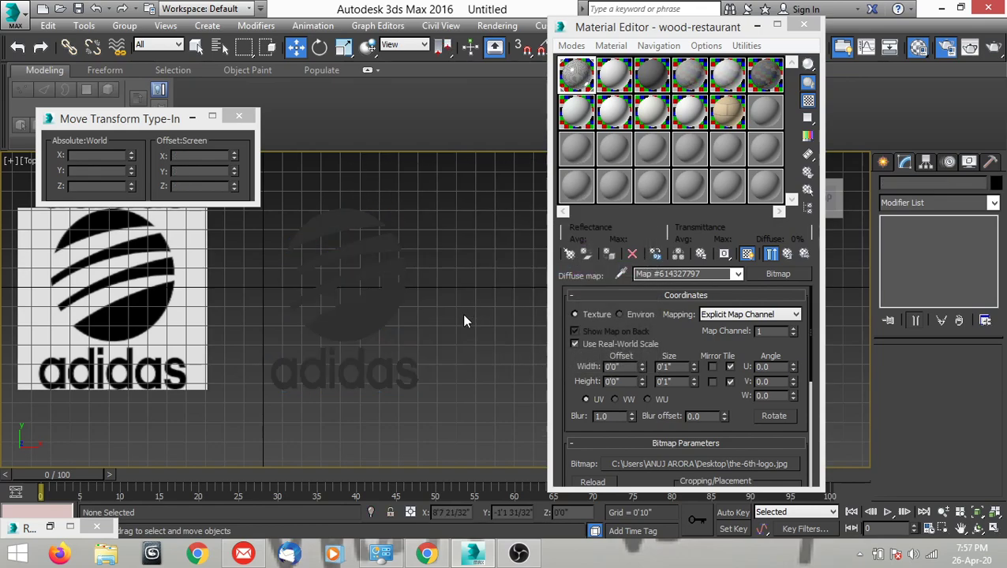
{"action": "middle_click_drag", "start_coordinate": [458, 315], "coordinate": [472, 337]}
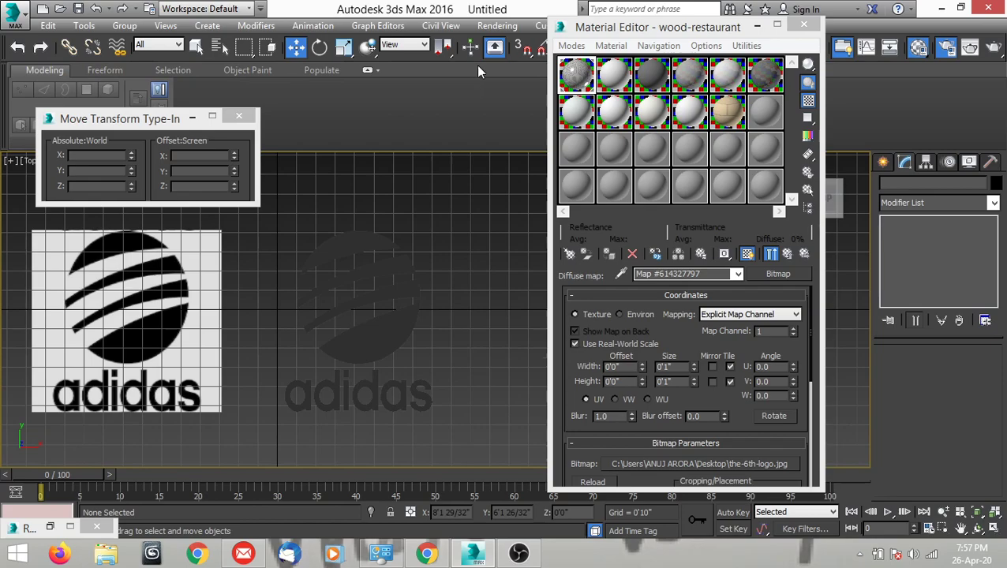
{"action": "left_click", "coordinate": [497, 26]}
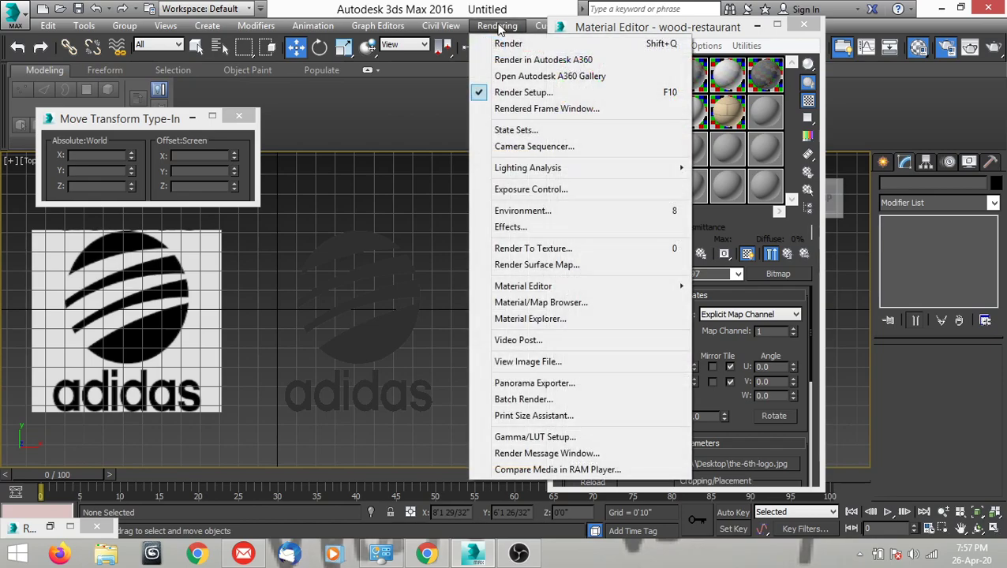
{"action": "left_click", "coordinate": [517, 210]}
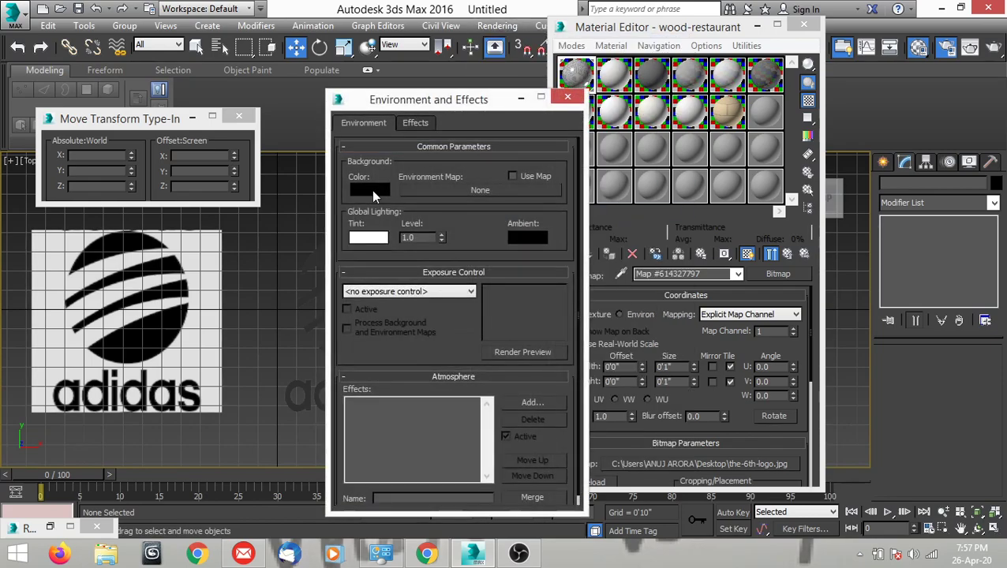
{"action": "left_click", "coordinate": [375, 191]}
{"action": "left_click", "coordinate": [499, 172]}
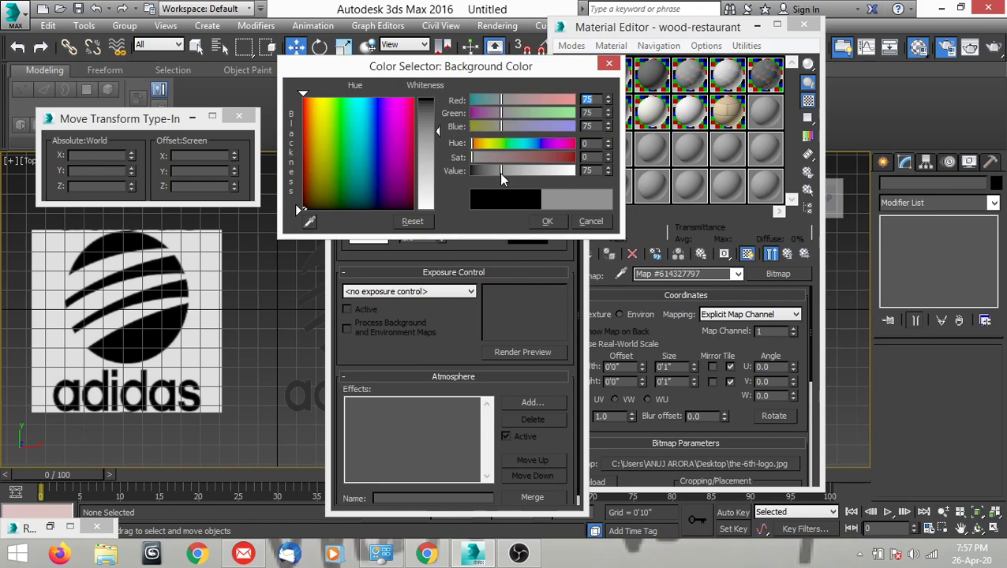
{"action": "left_click", "coordinate": [528, 175]}
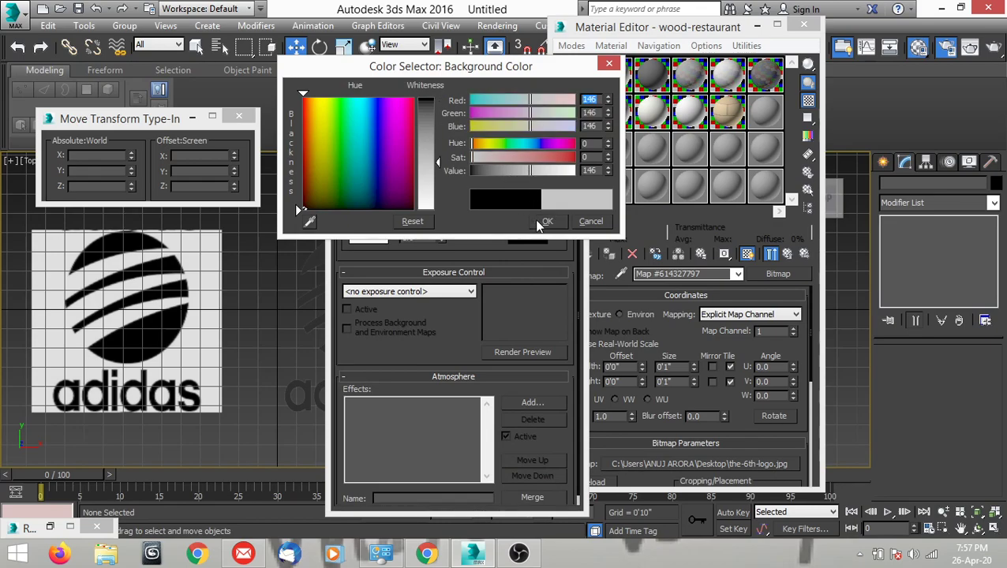
{"action": "left_click", "coordinate": [590, 221]}
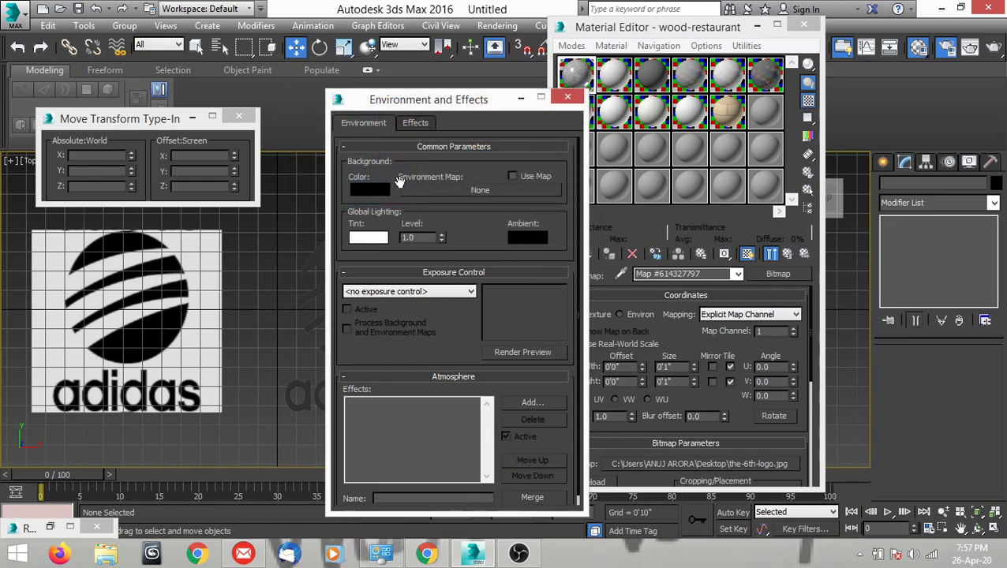
{"action": "left_click", "coordinate": [567, 97]}
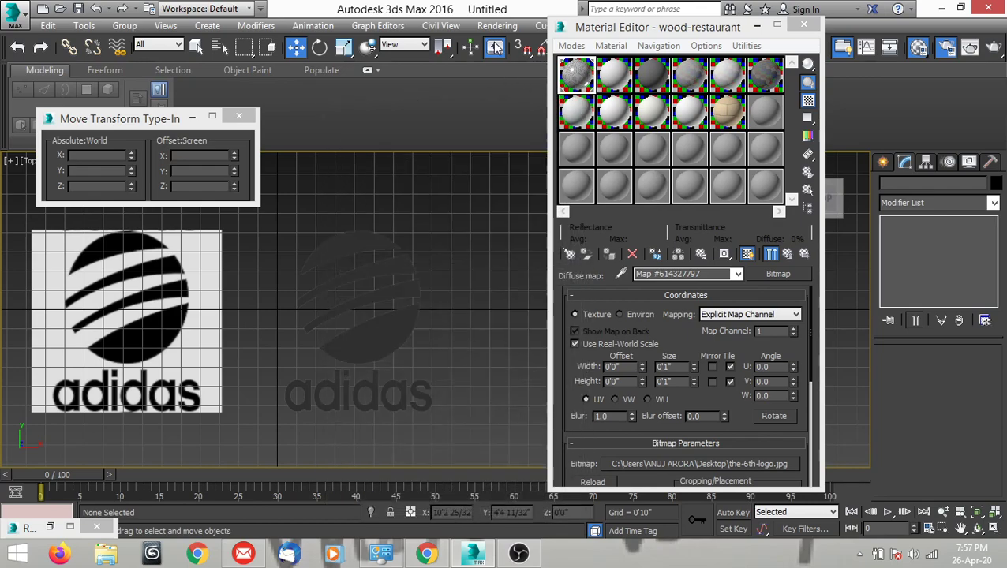
Set the environment background color to light grey.
{"action": "left_click", "coordinate": [497, 26]}
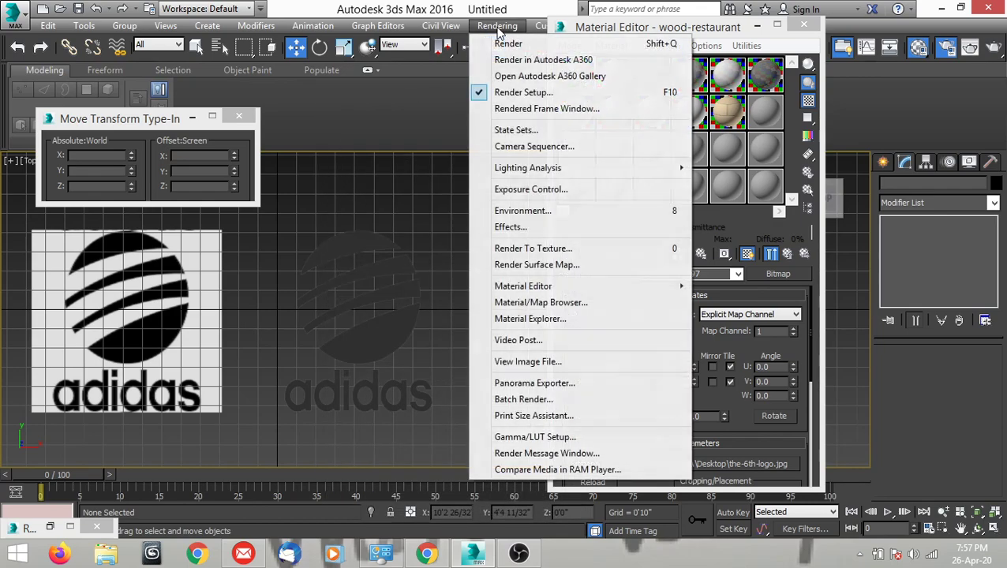
{"action": "left_click", "coordinate": [508, 214]}
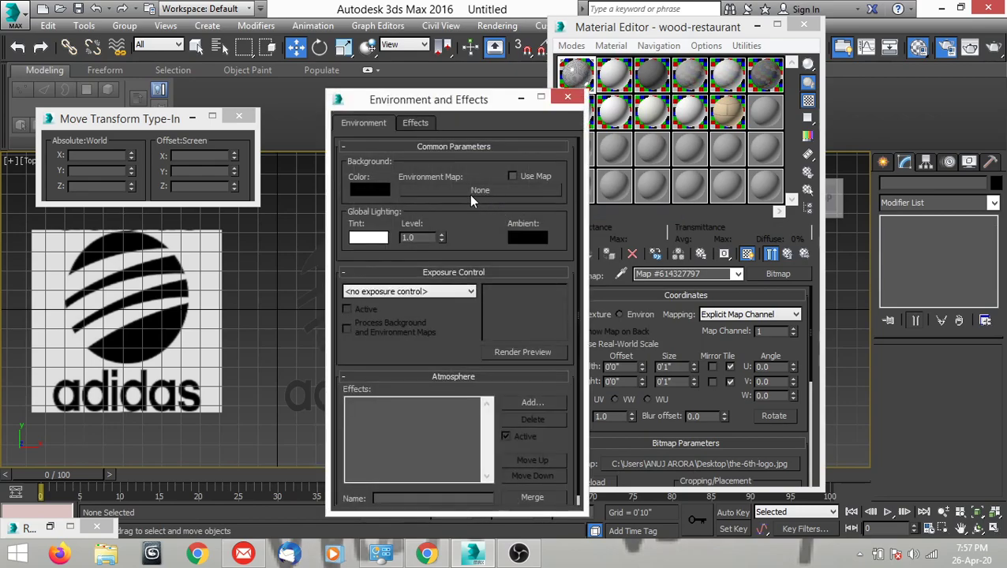
{"action": "left_click", "coordinate": [381, 195]}
{"action": "left_click", "coordinate": [537, 173]}
{"action": "left_click", "coordinate": [537, 221]}
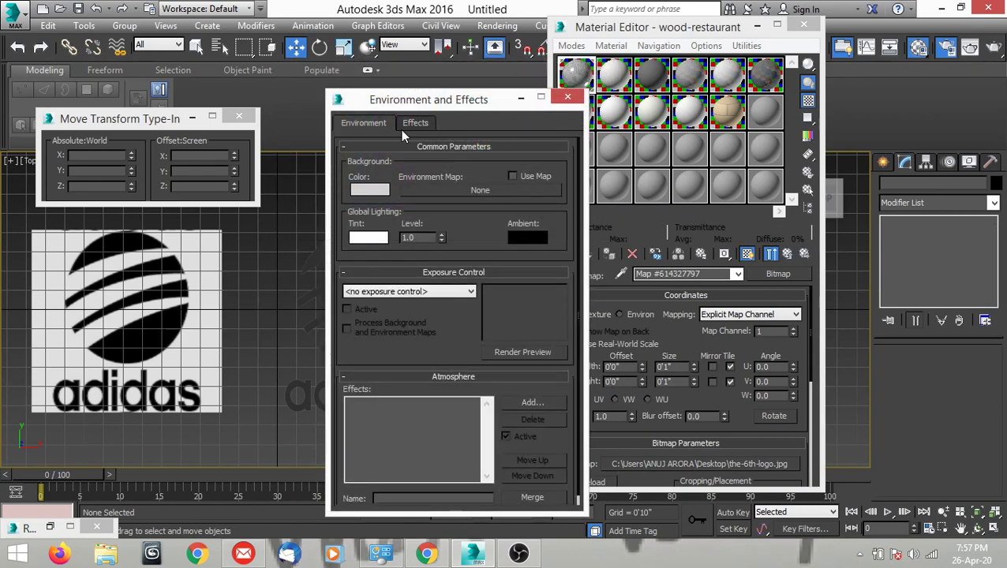
{"action": "left_click_drag", "start_coordinate": [418, 105], "coordinate": [417, 112]}
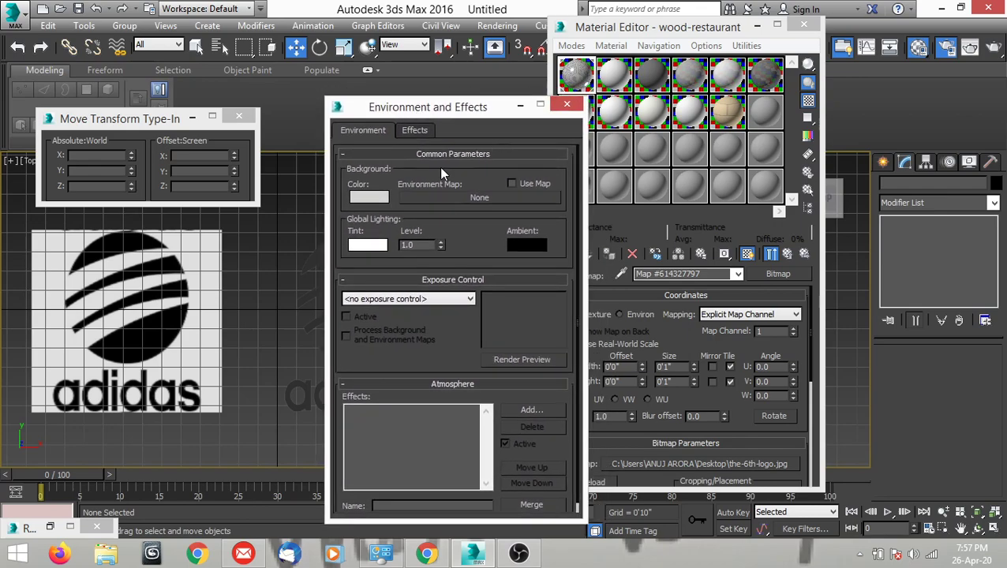
{"action": "left_click", "coordinate": [567, 104]}
Reopen the environment settings and look over the Effects and Environment options.
{"action": "scroll", "coordinate": [475, 319], "scroll_direction": "down", "scroll_amount": 3}
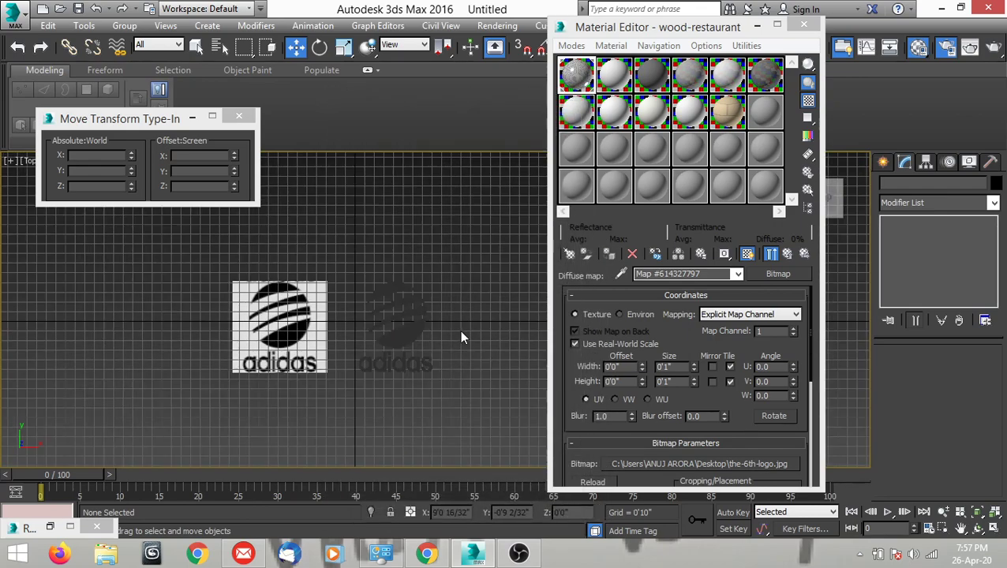
{"action": "scroll", "coordinate": [440, 351], "scroll_direction": "up", "scroll_amount": 3}
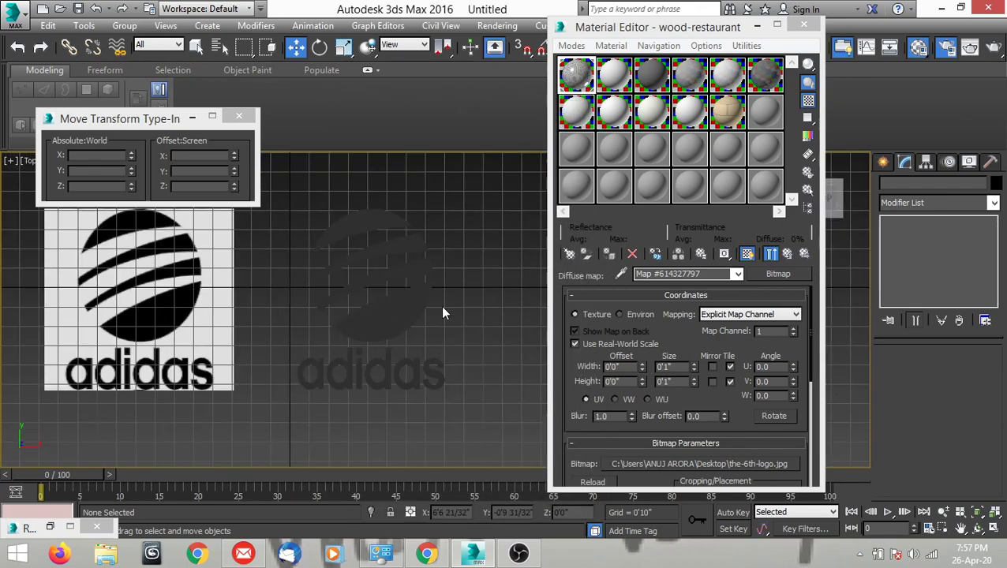
{"action": "left_click", "coordinate": [497, 25]}
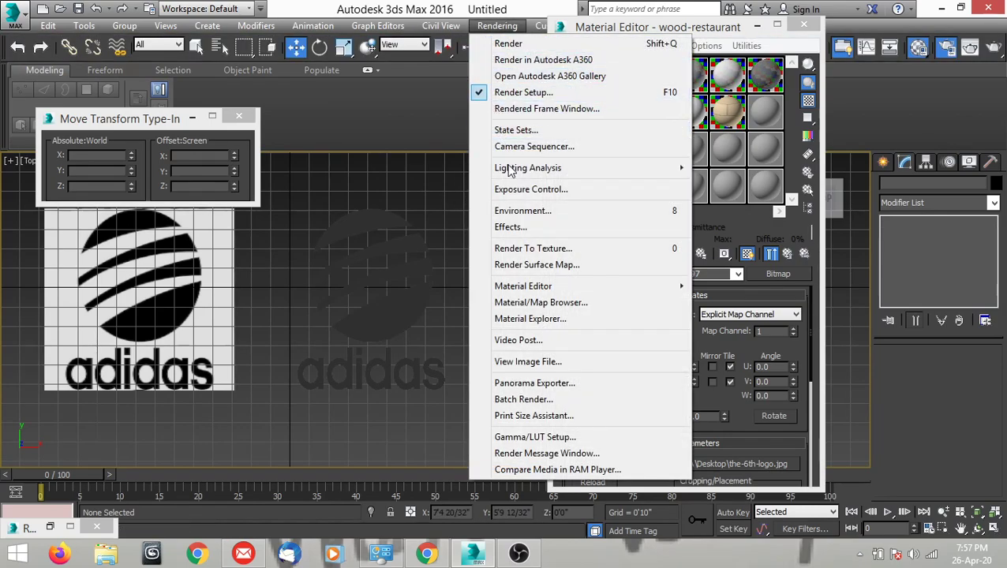
{"action": "left_click", "coordinate": [518, 208]}
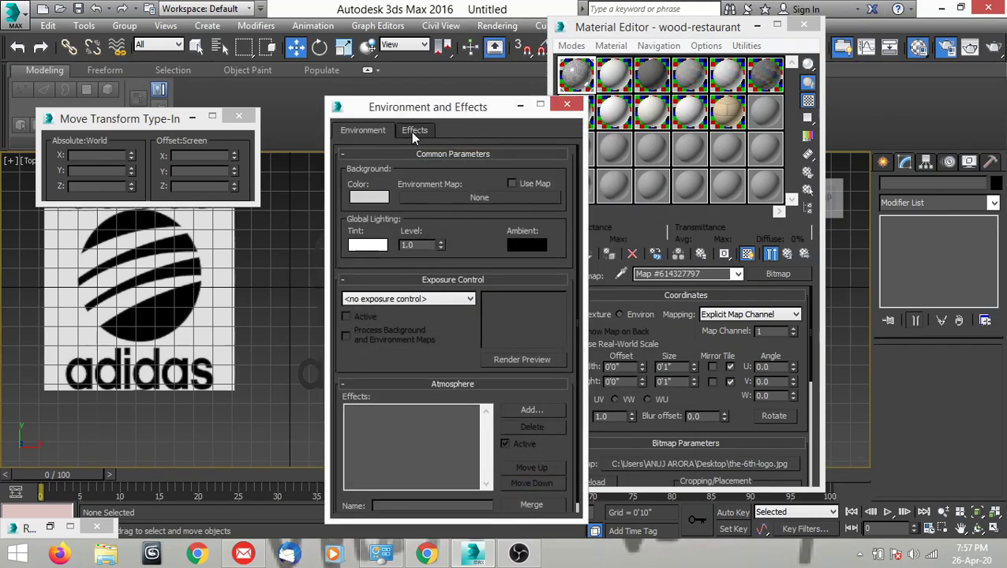
{"action": "left_click", "coordinate": [410, 131]}
{"action": "left_click", "coordinate": [377, 130]}
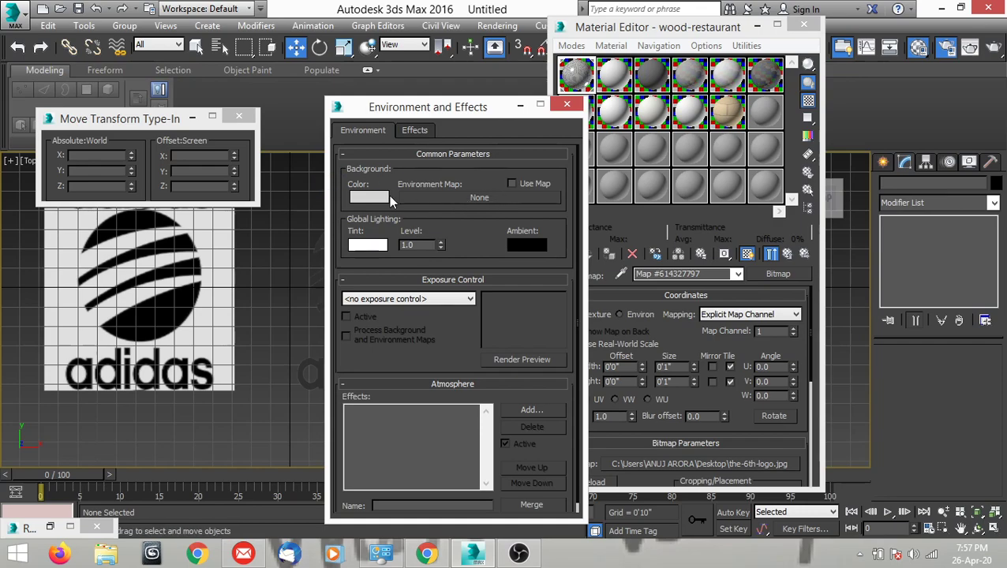
Close the environment settings and inspect the extruded symbol and wordmark in perspective and top views.
{"action": "left_click", "coordinate": [566, 104]}
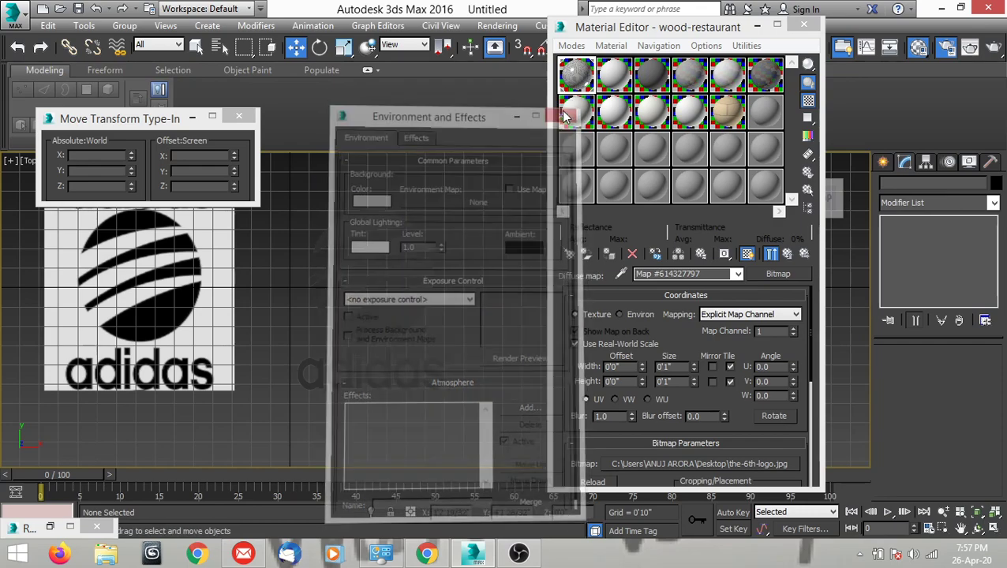
{"action": "left_click", "coordinate": [410, 315]}
{"action": "middle_click_drag", "start_coordinate": [395, 325], "coordinate": [380, 289], "text": "alt"}
{"action": "key", "text": "z"}
{"action": "key", "text": "p"}
{"action": "scroll", "coordinate": [422, 245], "scroll_direction": "down", "scroll_amount": 5}
{"action": "key", "text": "t"}
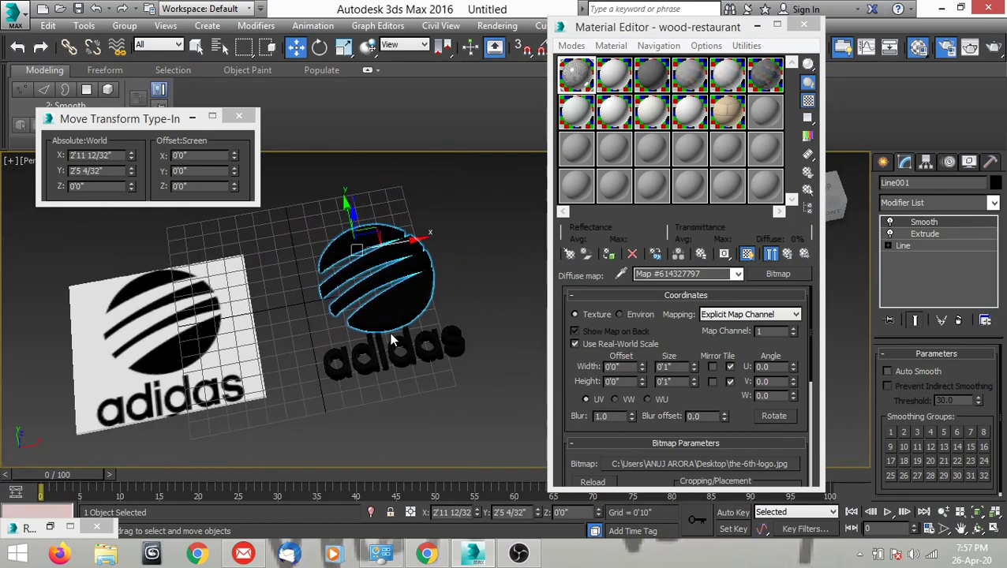
{"action": "scroll", "coordinate": [424, 332], "scroll_direction": "up", "scroll_amount": 3}
{"action": "scroll", "coordinate": [424, 336], "scroll_direction": "down", "scroll_amount": 4}
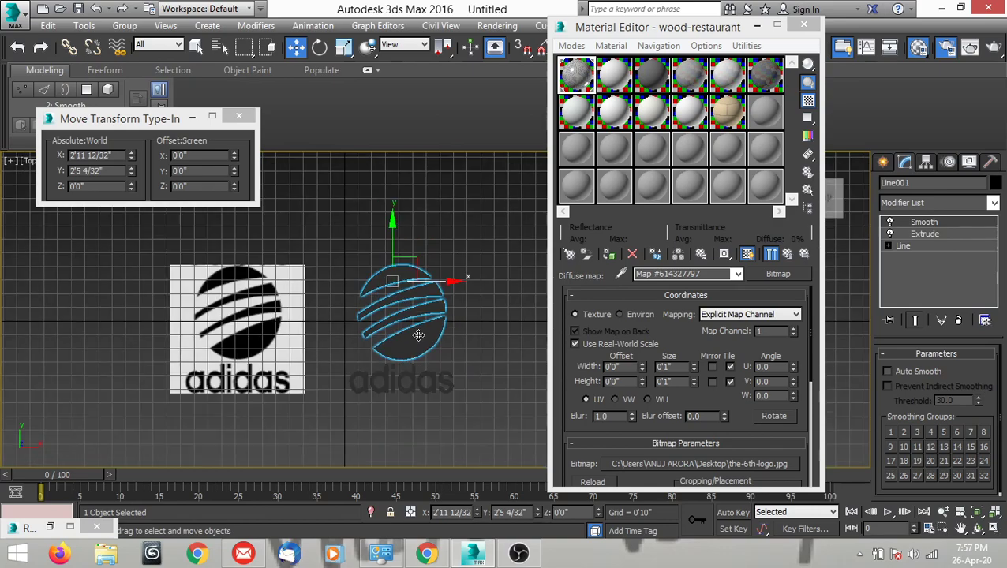
{"action": "left_click", "coordinate": [428, 342]}
{"action": "scroll", "coordinate": [441, 350], "scroll_direction": "up", "scroll_amount": 2}
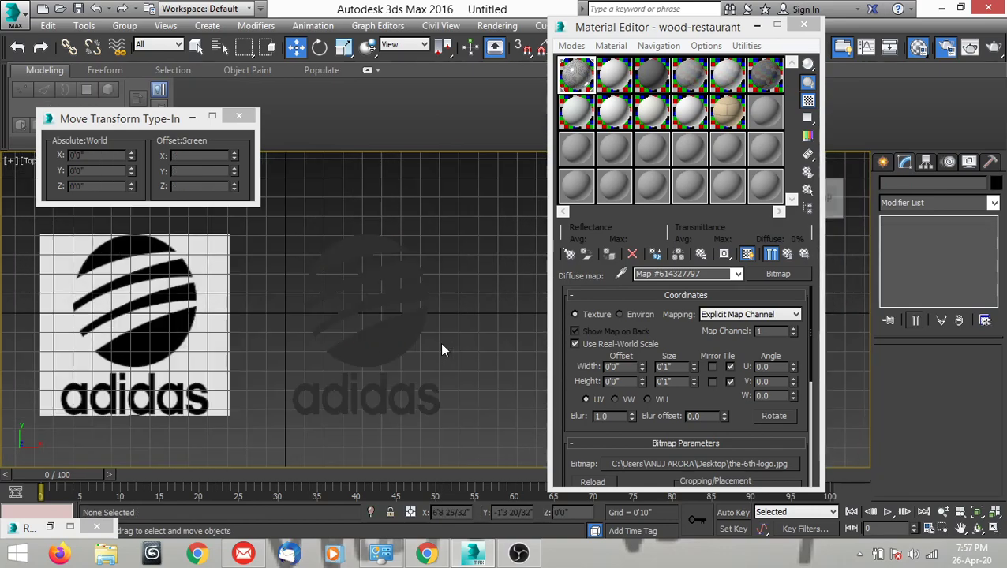
Create a thin box in the top view as a backing plate covering the area of the modeled symbol and wordmark.
{"action": "left_click", "coordinate": [882, 162]}
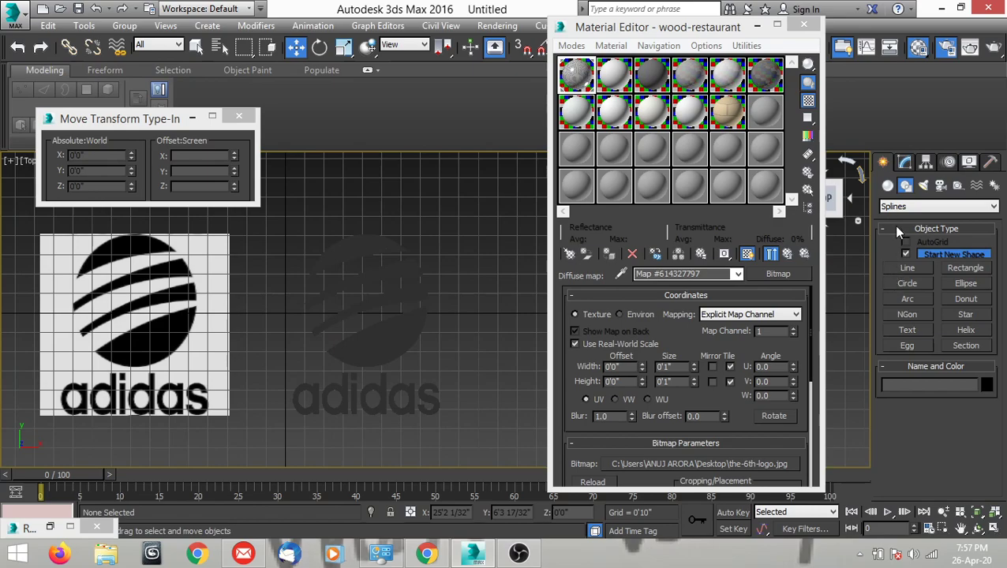
{"action": "left_click", "coordinate": [888, 185]}
{"action": "left_click", "coordinate": [907, 256]}
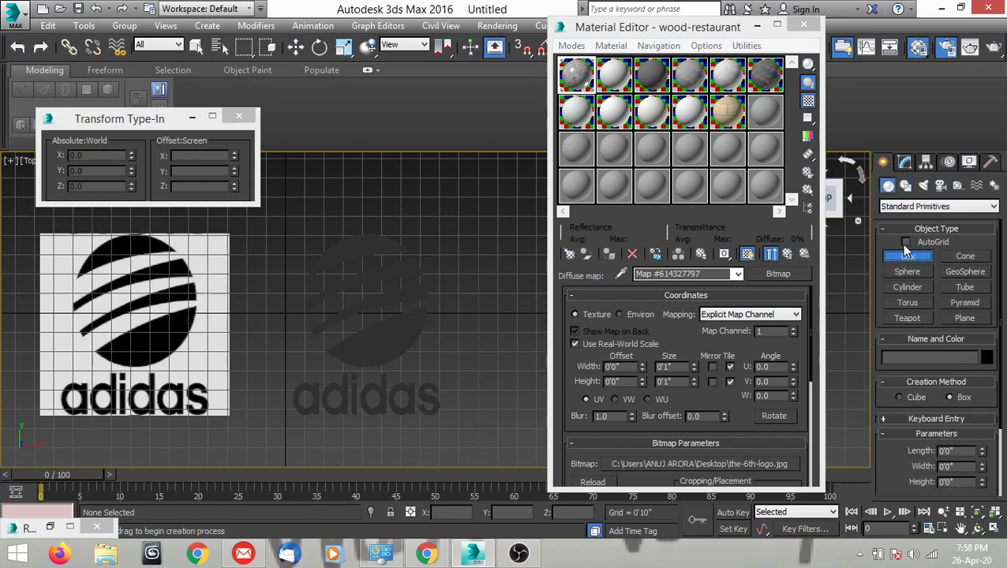
{"action": "left_click_drag", "start_coordinate": [277, 232], "coordinate": [458, 420]}
{"action": "key", "text": "w"}
{"action": "middle_click_drag", "start_coordinate": [415, 422], "coordinate": [427, 427]}
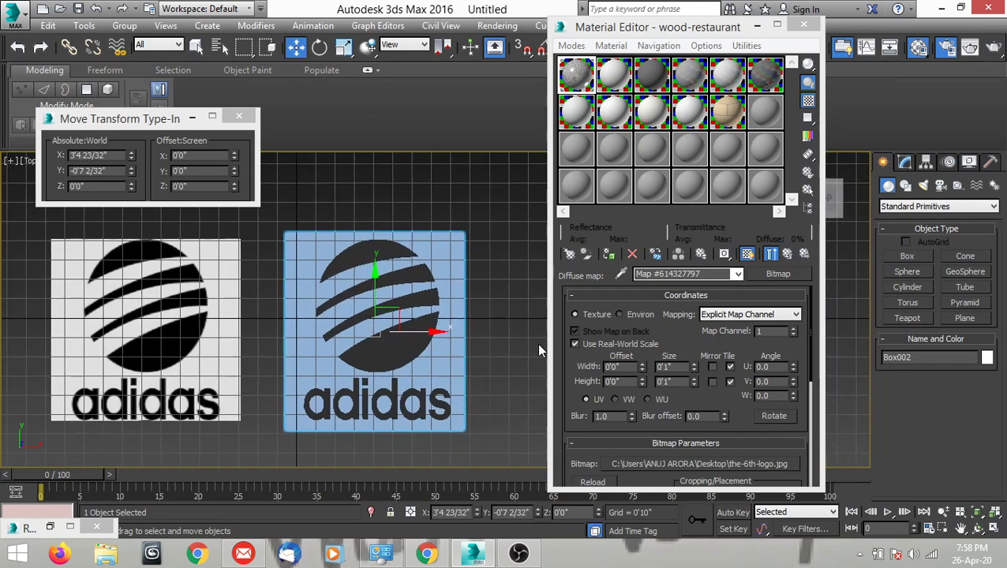
Assign the white 02 - Default material to the backing box and deselect it.
{"action": "middle_click_drag", "start_coordinate": [539, 350], "coordinate": [496, 353]}
{"action": "left_click", "coordinate": [616, 71]}
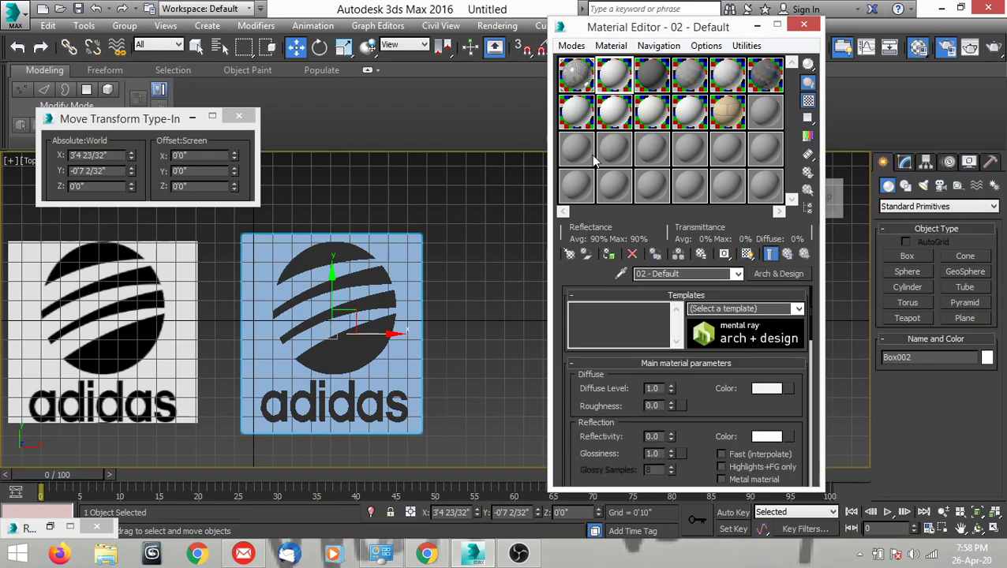
{"action": "left_click", "coordinate": [611, 253]}
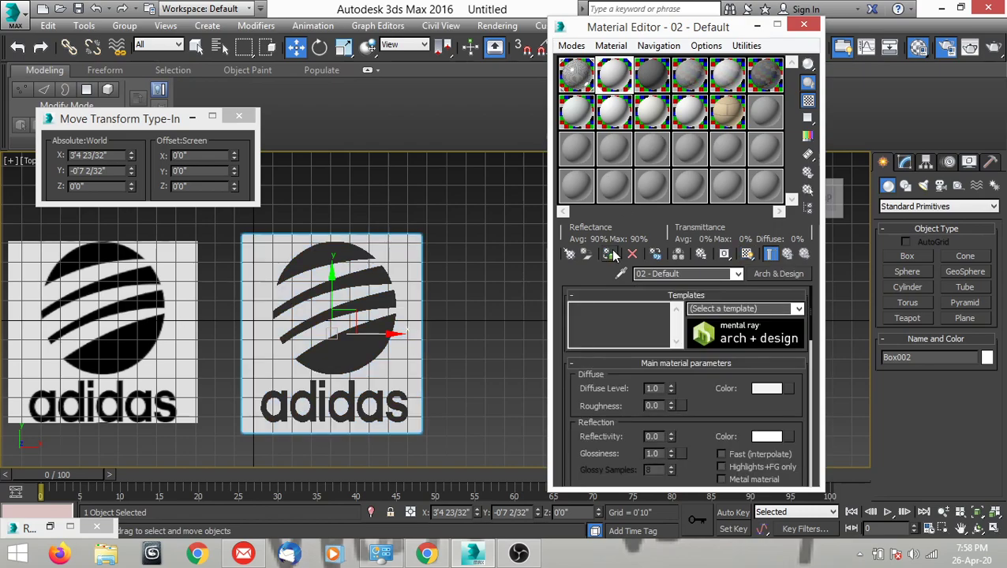
{"action": "left_click", "coordinate": [487, 344]}
{"action": "middle_click_drag", "start_coordinate": [458, 371], "coordinate": [491, 377]}
{"action": "scroll", "coordinate": [474, 340], "scroll_direction": "down", "scroll_amount": 2}
{"action": "scroll", "coordinate": [486, 341], "scroll_direction": "up", "scroll_amount": 2}
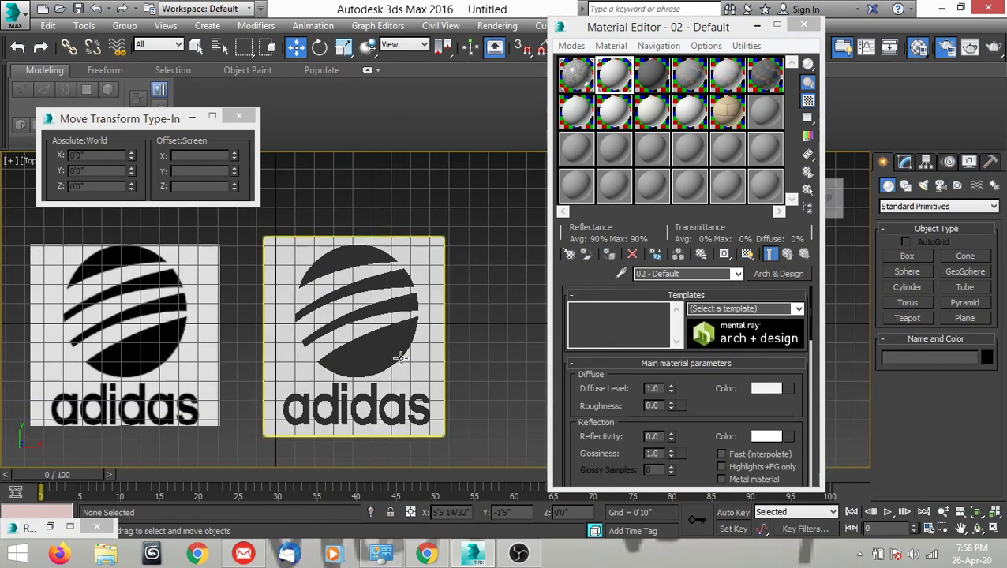
Select the striped symbol, toggle the edged-faces display and examine the logo's depth against the white backing in perspective.
{"action": "left_click", "coordinate": [401, 357]}
{"action": "middle_click_drag", "start_coordinate": [359, 363], "coordinate": [343, 222]}
{"action": "scroll", "coordinate": [446, 267], "scroll_direction": "up", "scroll_amount": 3}
{"action": "scroll", "coordinate": [446, 267], "scroll_direction": "up", "scroll_amount": 2}
{"action": "key", "text": "p"}
{"action": "middle_click_drag", "start_coordinate": [360, 310], "coordinate": [354, 343], "text": "alt"}
{"action": "scroll", "coordinate": [374, 284], "scroll_direction": "down", "scroll_amount": 3}
{"action": "scroll", "coordinate": [376, 294], "scroll_direction": "down", "scroll_amount": 1}
{"action": "middle_click_drag", "start_coordinate": [377, 294], "coordinate": [392, 325]}
{"action": "key", "text": "F4"}
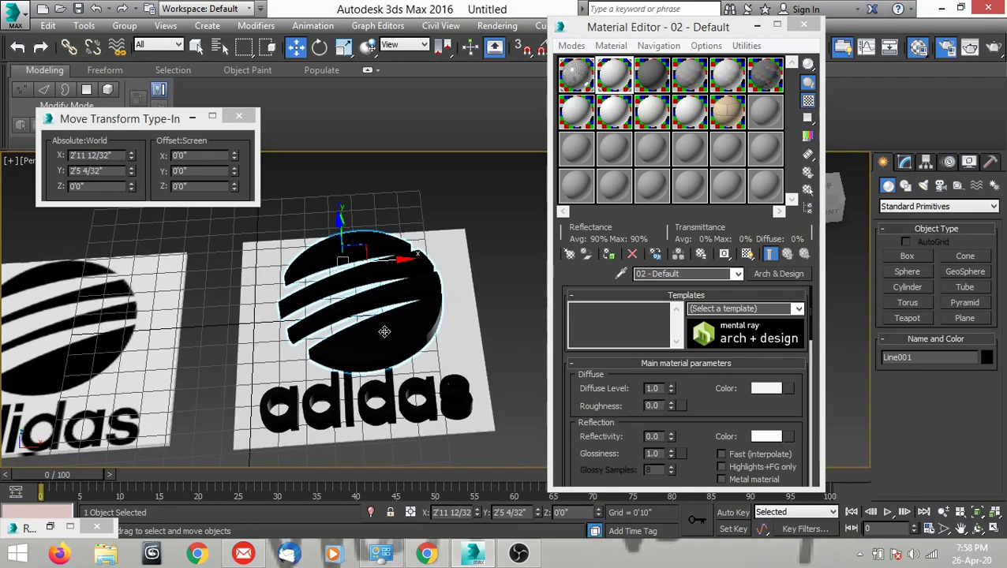
{"action": "middle_click_drag", "start_coordinate": [385, 331], "coordinate": [392, 338]}
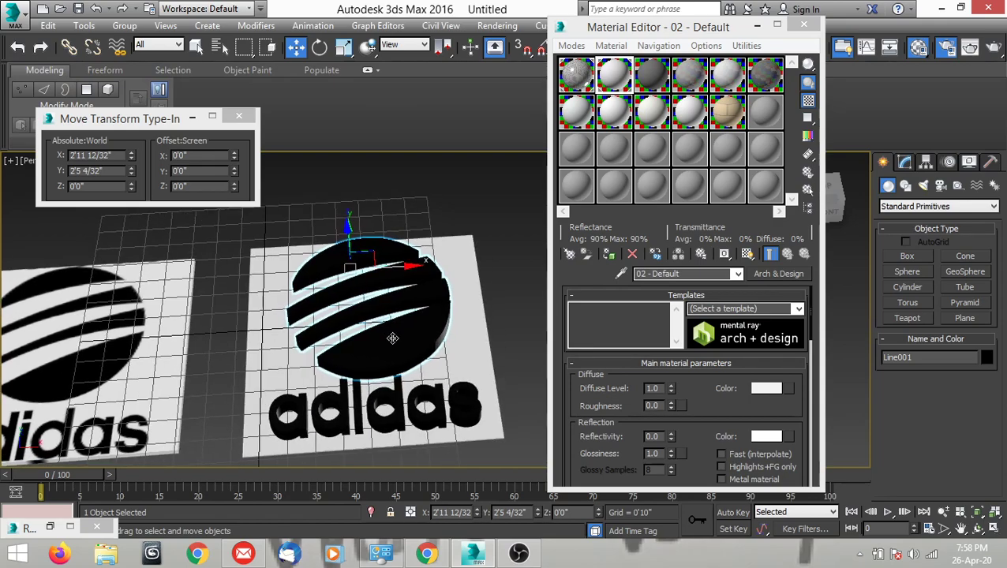
{"action": "middle_click_drag", "start_coordinate": [392, 338], "coordinate": [403, 348]}
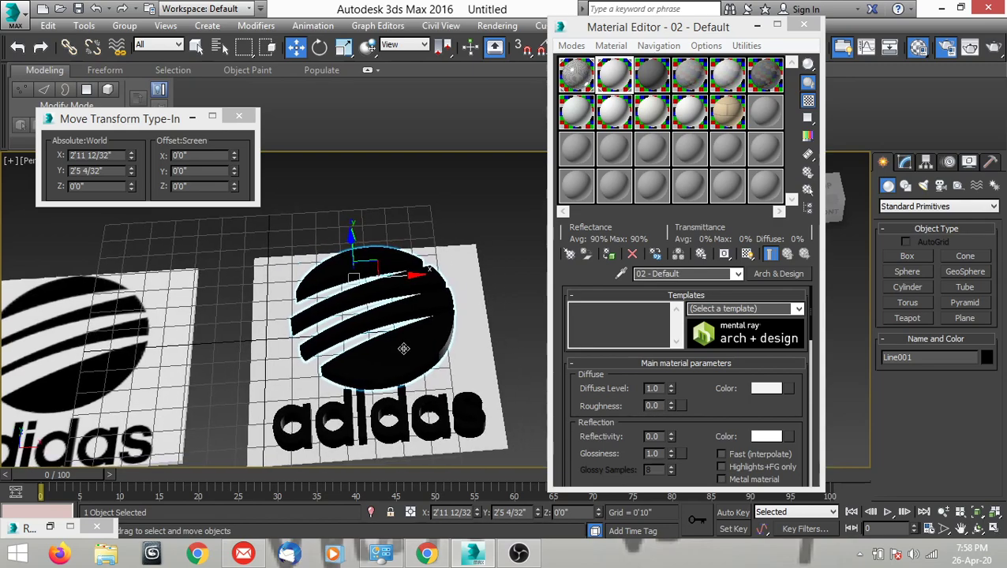